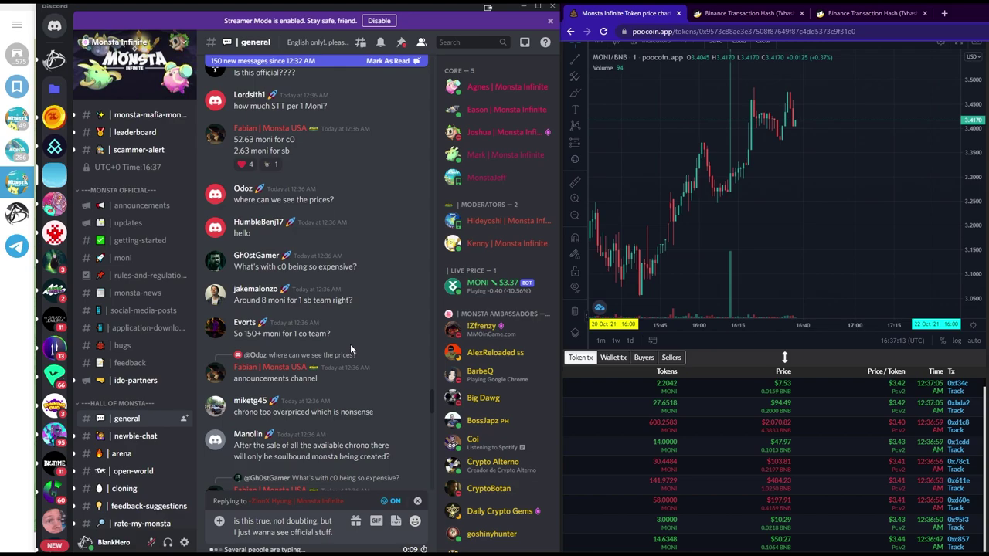
Step: Read through the newer messages in the general channel and send the drafted reply "is this true, not doubting, but I just wanna see official stuff."
{"action": "scroll", "coordinate": [350, 344], "scroll_direction": "down", "scroll_amount": 2}
{"action": "scroll", "coordinate": [350, 344], "scroll_direction": "down", "scroll_amount": 6}
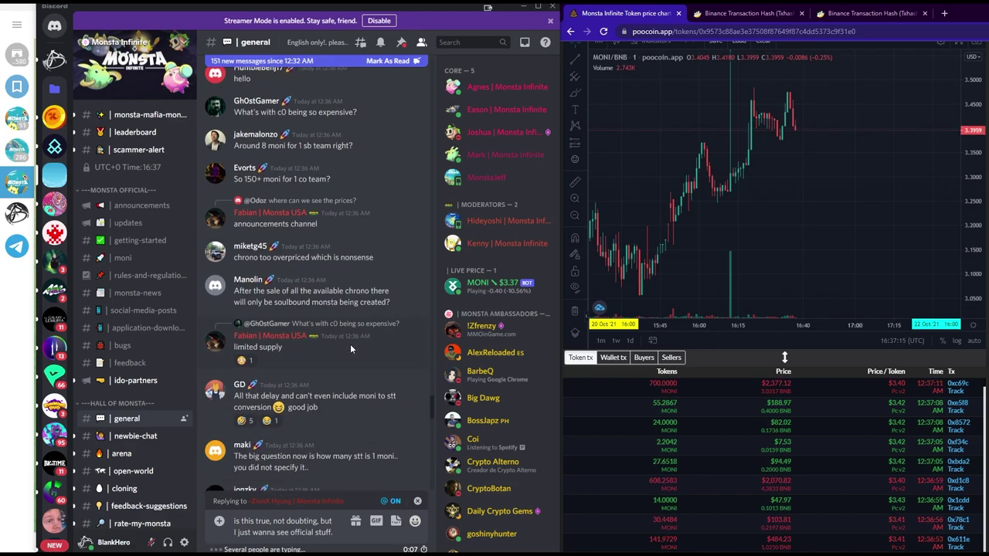
{"action": "scroll", "coordinate": [351, 348], "scroll_direction": "down", "scroll_amount": 1}
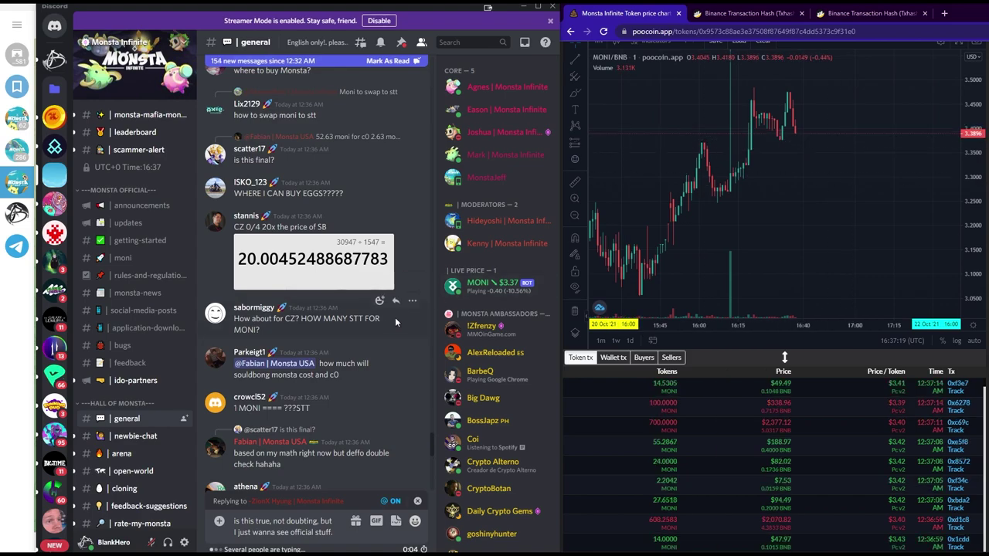
{"action": "scroll", "coordinate": [388, 318], "scroll_direction": "down", "scroll_amount": 4}
{"action": "scroll", "coordinate": [390, 324], "scroll_direction": "down", "scroll_amount": 6}
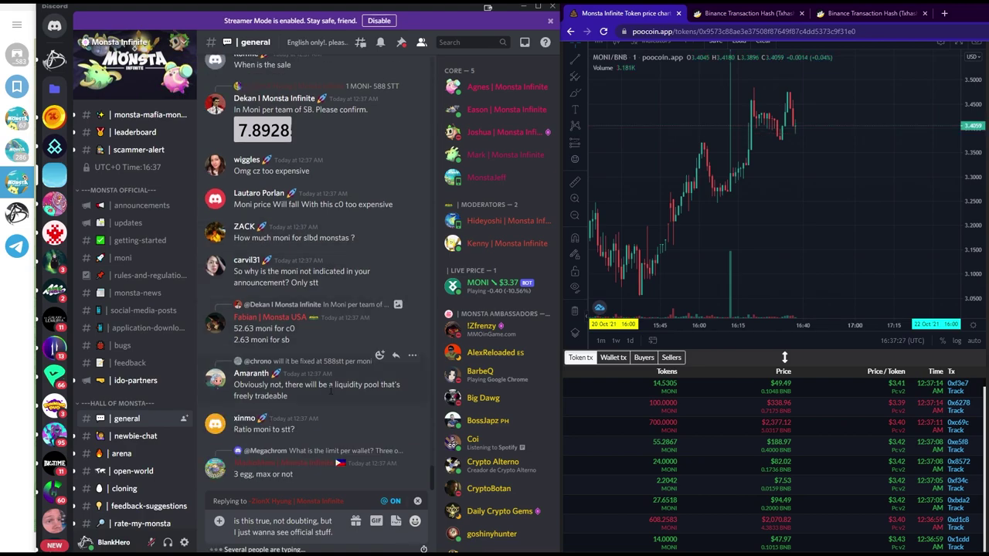
{"action": "key", "text": "Return"}
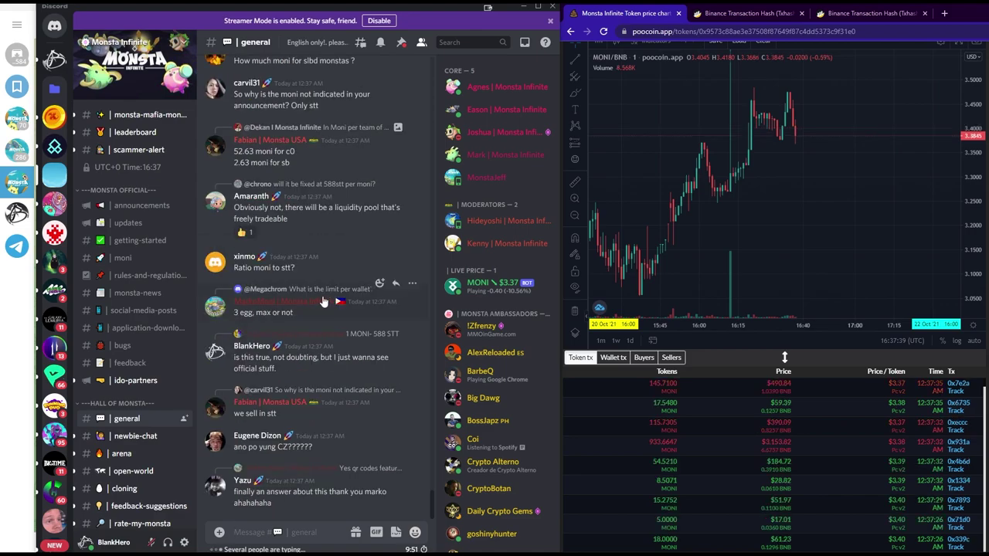
Step: Look up the posted MONI-to-STT rate in Dragonary's Offtopic channel and examine the Conversion Rate formula in the Google Sheets MONI sheet
{"action": "left_click", "coordinate": [55, 118]}
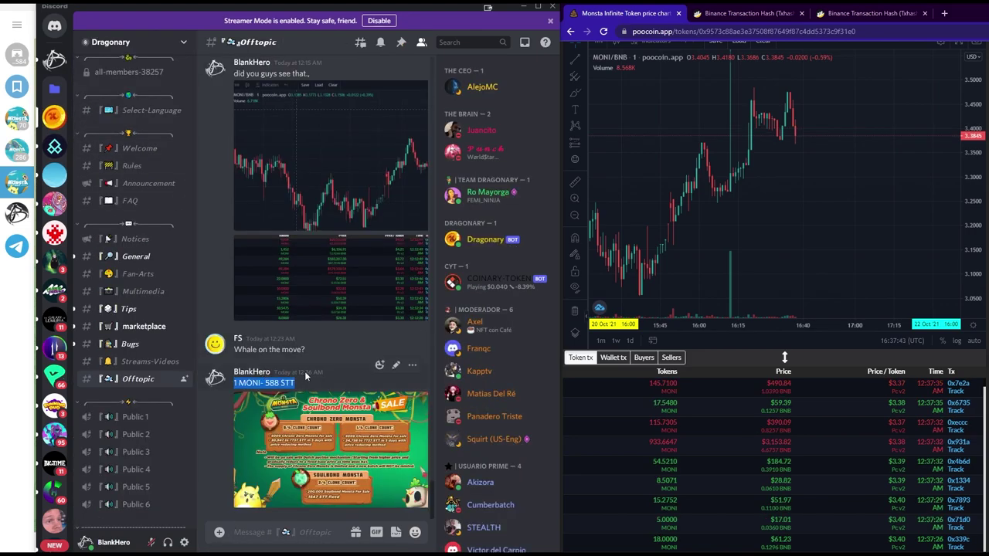
{"action": "key", "text": "alt+Tab"}
{"action": "key", "text": "alt+Tab"}
{"action": "key", "text": "alt+Tab"}
{"action": "key", "text": "alt+Tab"}
{"action": "key", "text": "alt+Tab"}
{"action": "key", "text": "alt+Tab"}
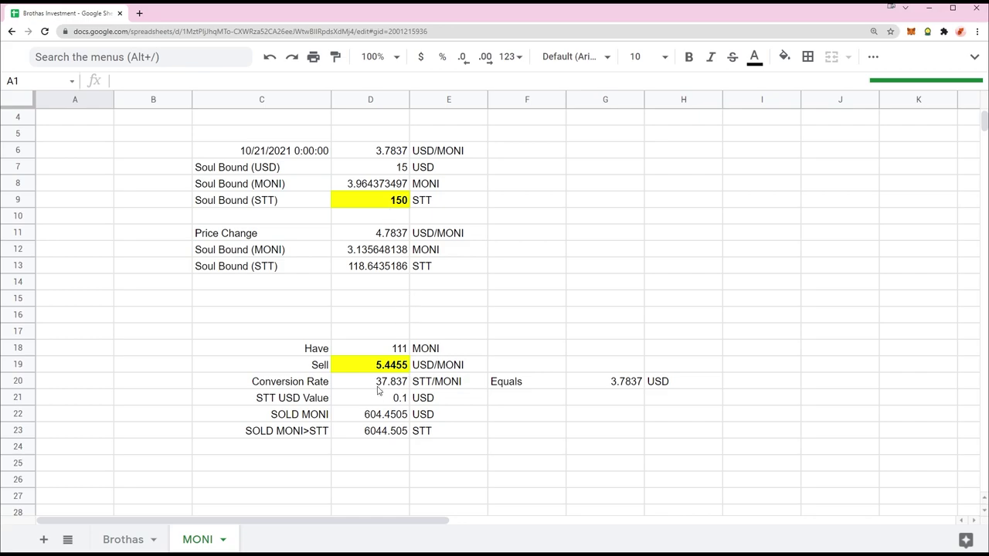
{"action": "key", "text": "alt+Tab"}
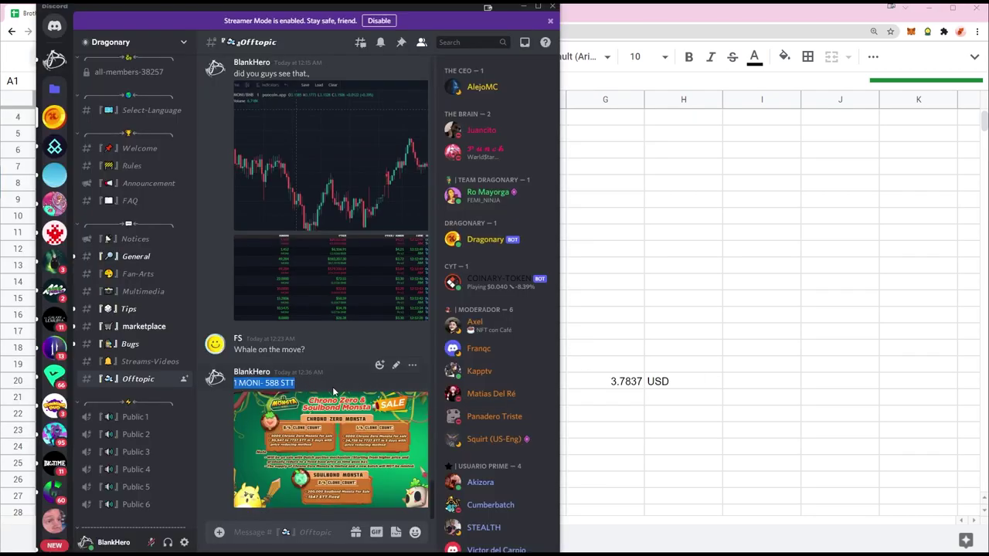
{"action": "key", "text": "alt+Tab"}
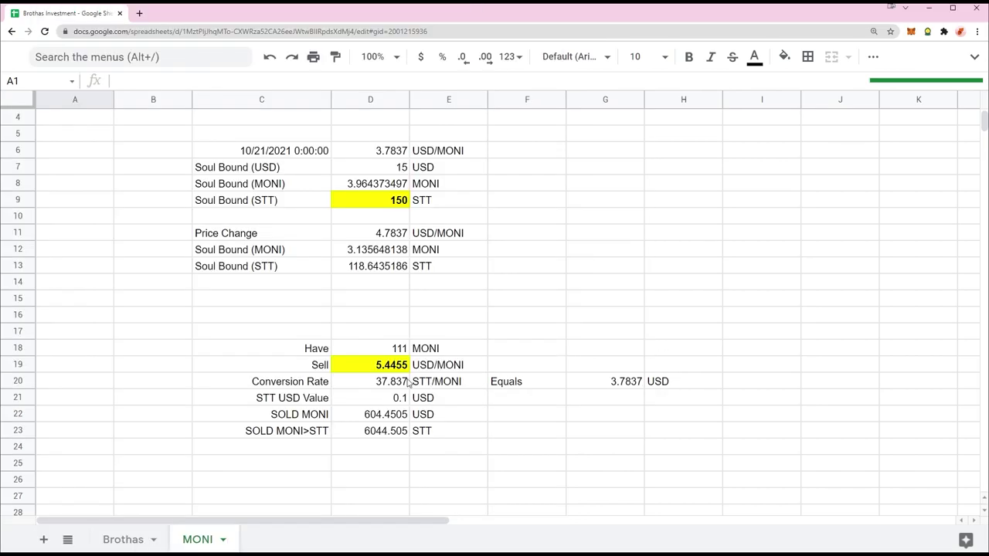
{"action": "left_click", "coordinate": [377, 386]}
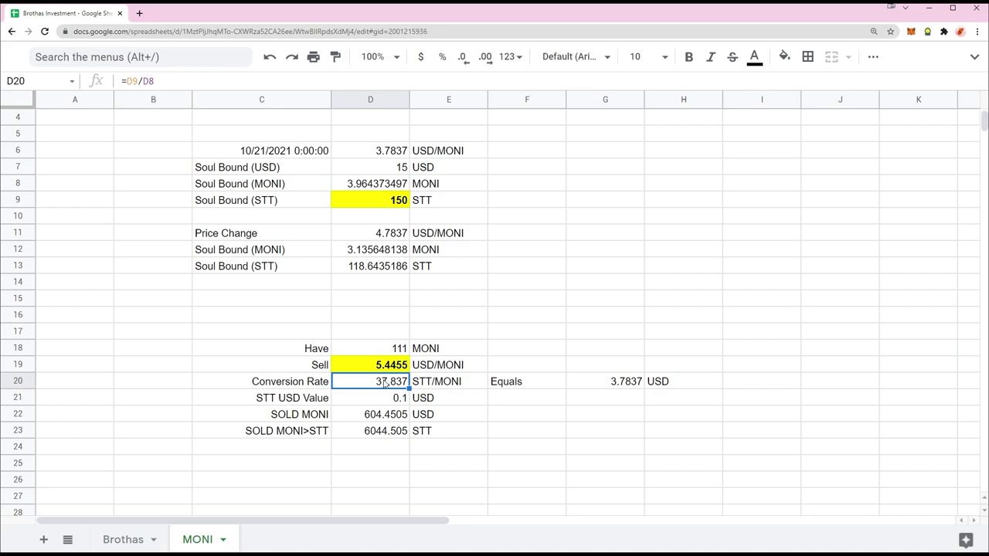
{"action": "left_click", "coordinate": [402, 202]}
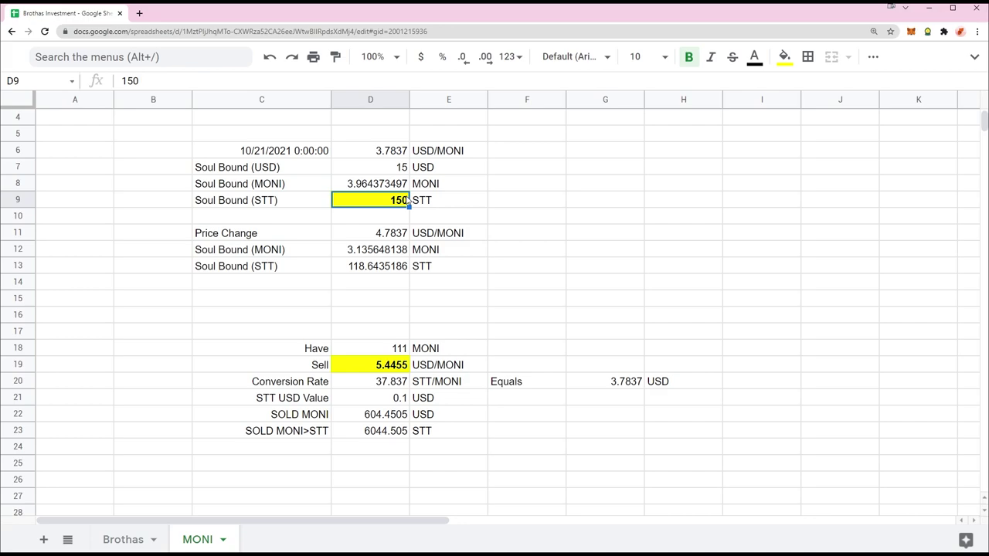
{"action": "key", "text": "Delete"}
{"action": "type", "text": "="}
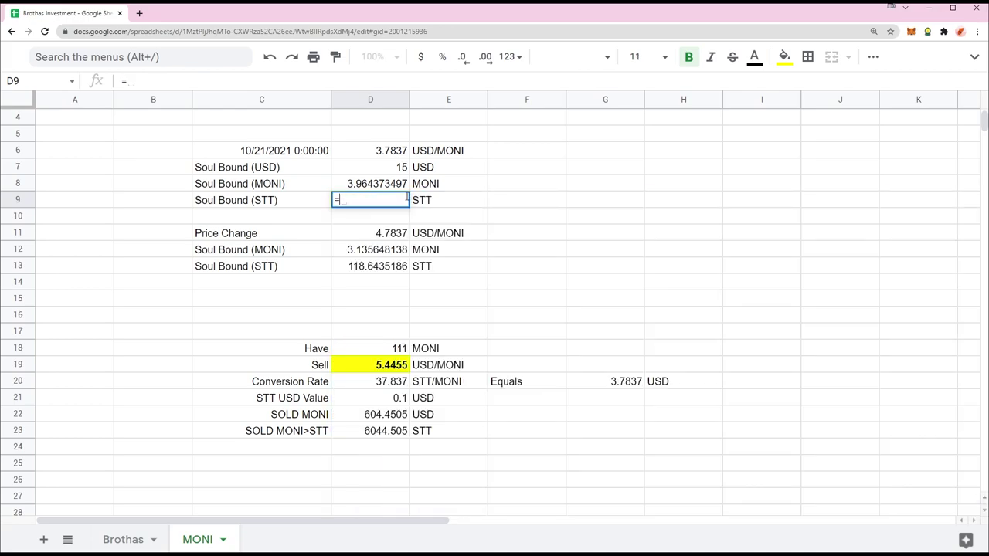
{"action": "key", "text": "BackSpace"}
{"action": "key", "text": "Return"}
{"action": "key", "text": "ctrl+z"}
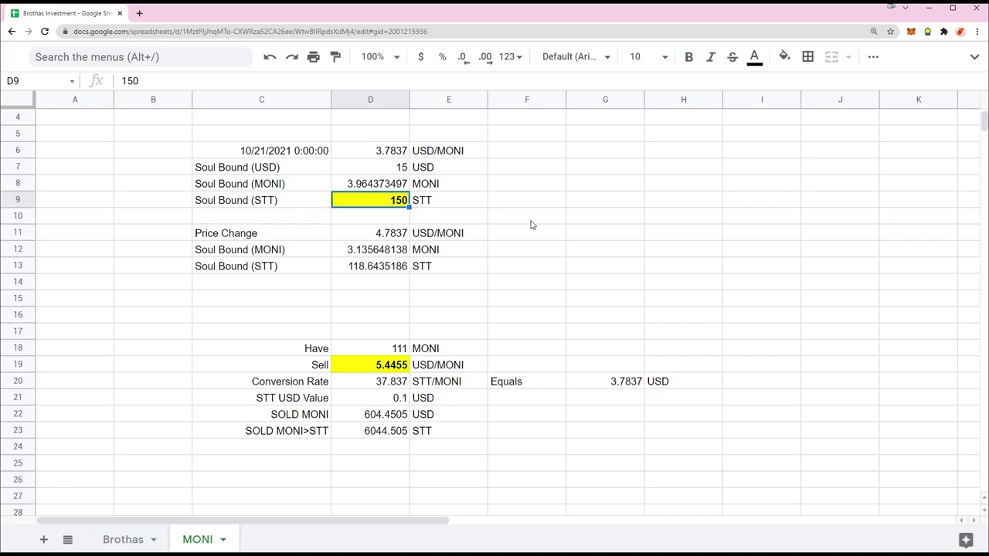
Step: Switch to Discord and copy the number 588 from the "1 MONI- 588 STT" message
{"action": "key", "text": "alt+Tab"}
{"action": "left_click", "coordinate": [280, 384]}
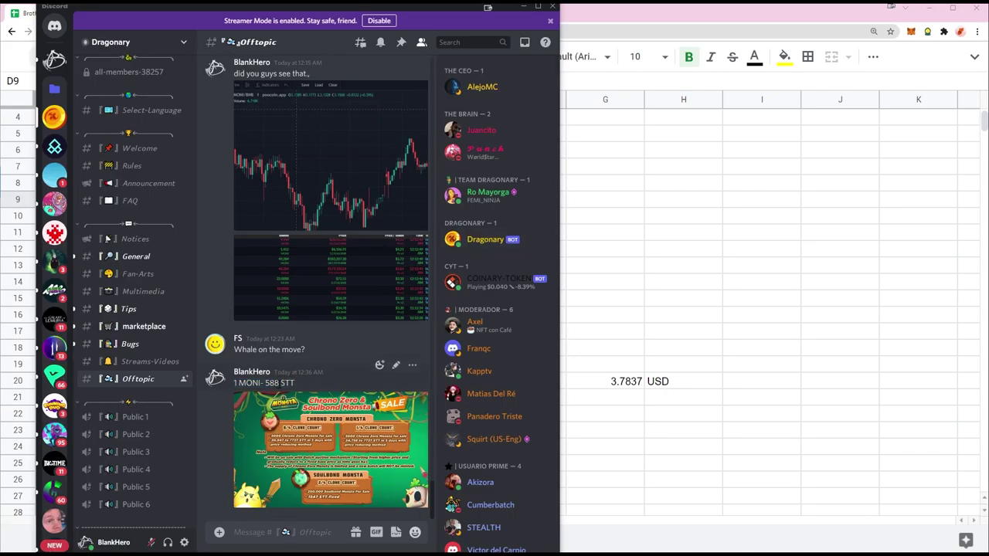
{"action": "left_click_drag", "start_coordinate": [281, 383], "coordinate": [265, 383]}
{"action": "right_click", "coordinate": [269, 384]}
{"action": "left_click", "coordinate": [290, 370]}
Step: In Google Sheets, set the first Soul Bound (STT) value in D9 to the formula =D8*588, pasting the copied rate
{"action": "left_click", "coordinate": [738, 276]}
{"action": "left_click", "coordinate": [394, 201]}
{"action": "key", "text": "Return"}
{"action": "key", "text": "ctrl+a"}
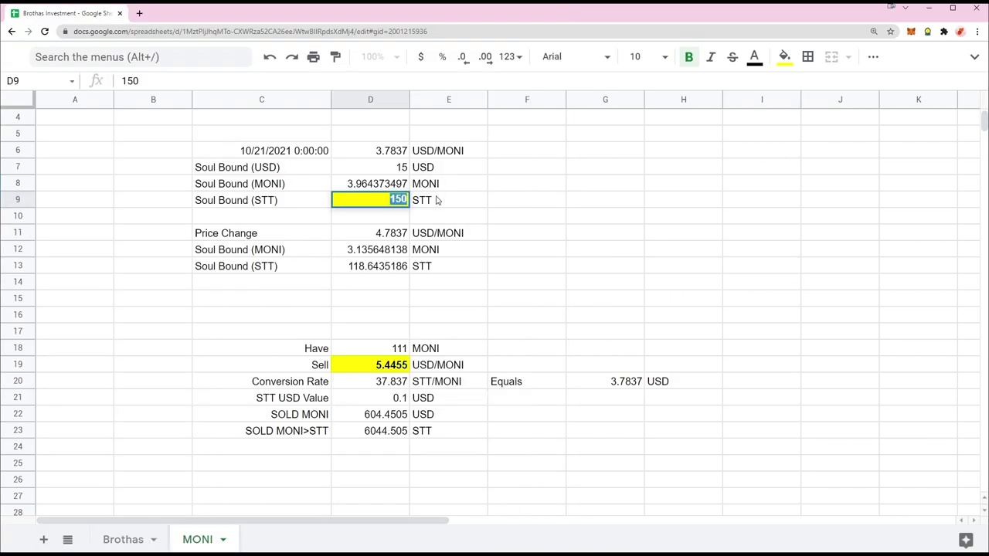
{"action": "type", "text": "=D8"}
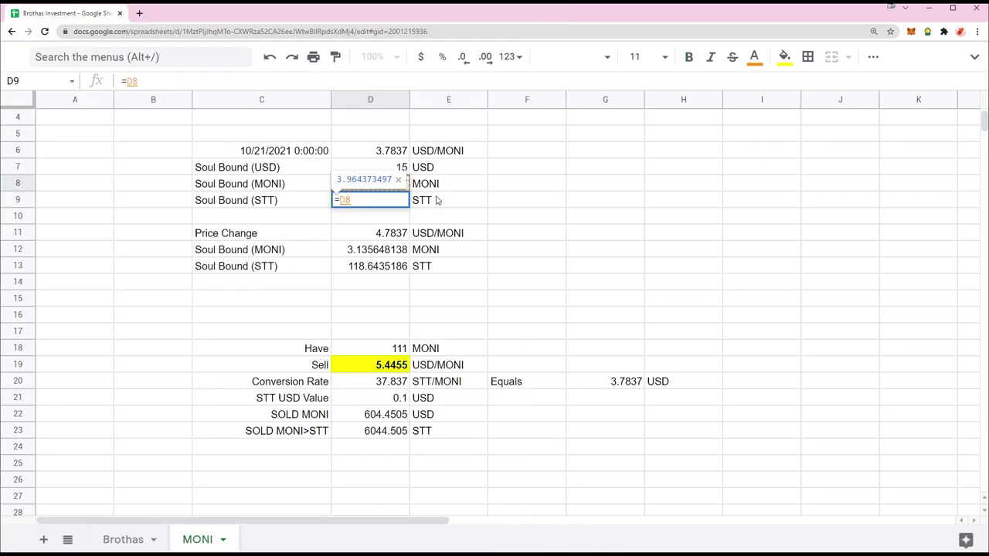
{"action": "type", "text": "*"}
{"action": "key", "text": "ctrl+v"}
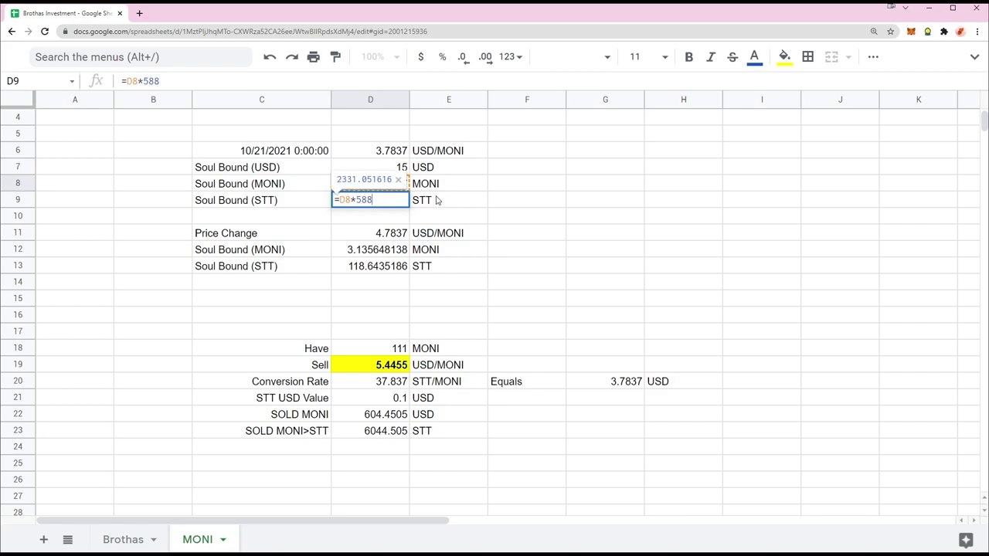
{"action": "key", "text": "Return"}
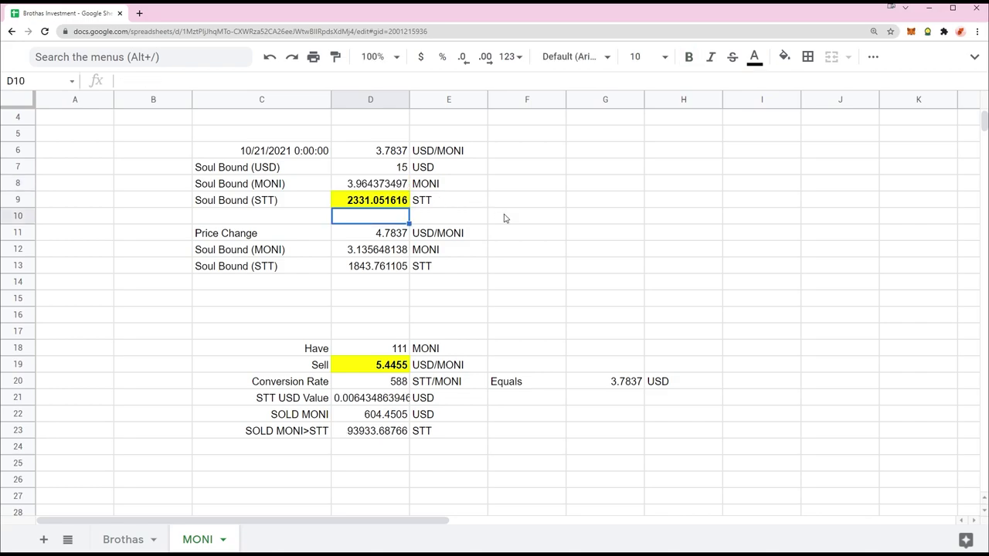
Step: Inspect the contents of the Conversion Rate, Soul Bound (MONI) and 10/21/2021 USD/MONI price cells
{"action": "left_click", "coordinate": [398, 380]}
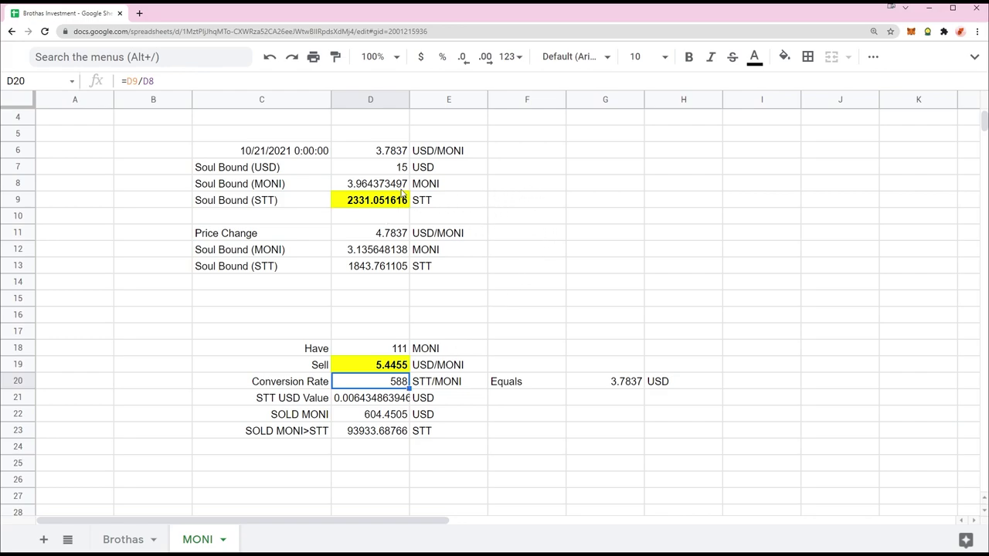
{"action": "scroll", "coordinate": [448, 202], "scroll_direction": "up", "scroll_amount": 1}
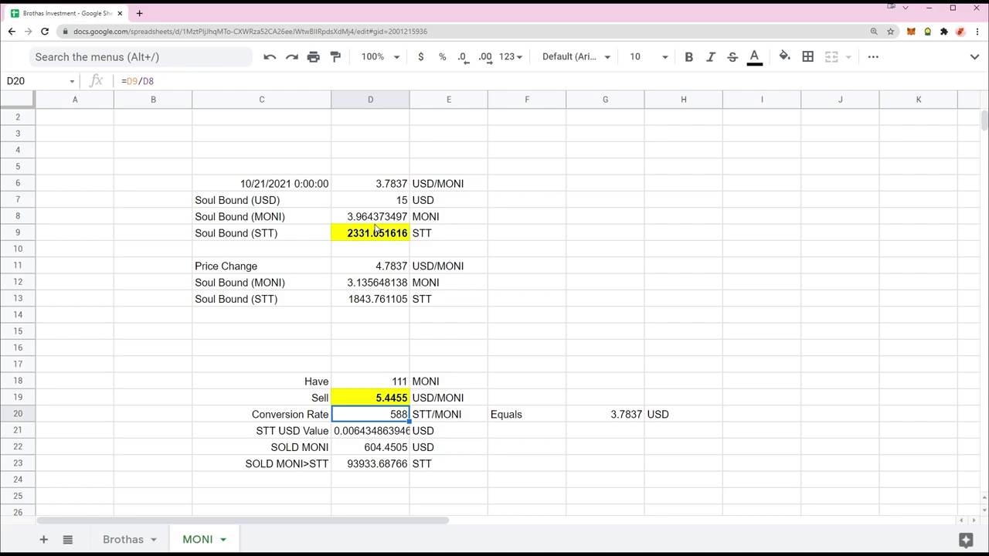
{"action": "key", "text": "alt+Tab"}
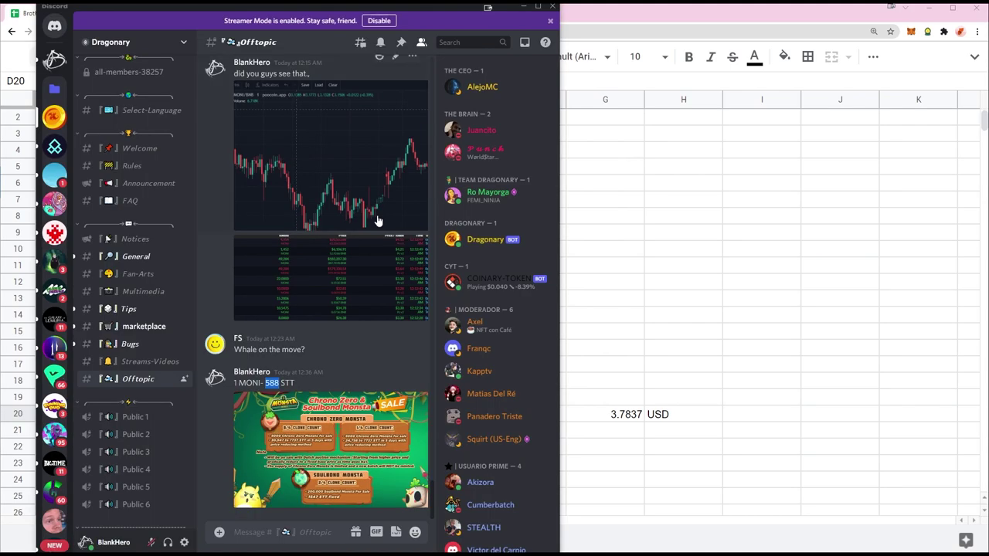
{"action": "key", "text": "alt+Tab"}
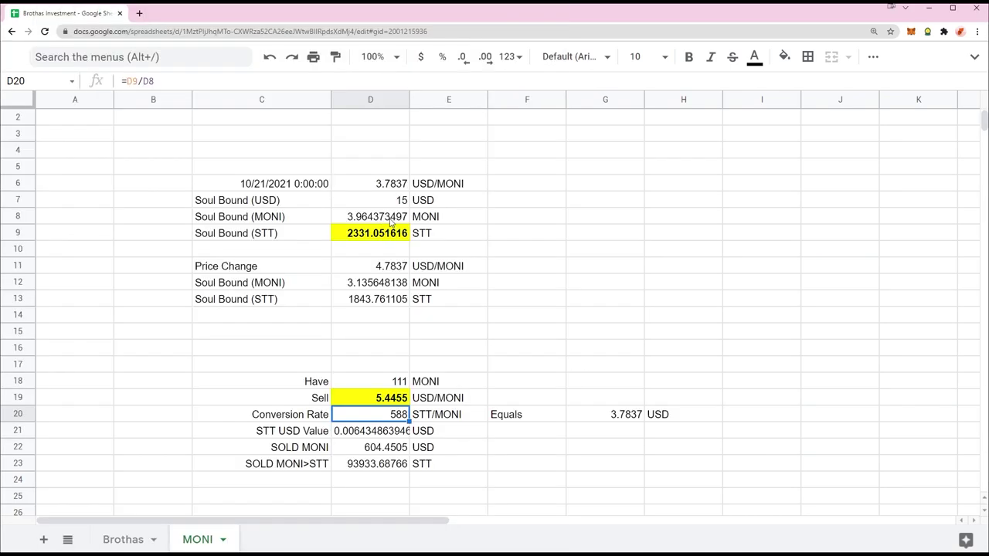
{"action": "left_click", "coordinate": [391, 221]}
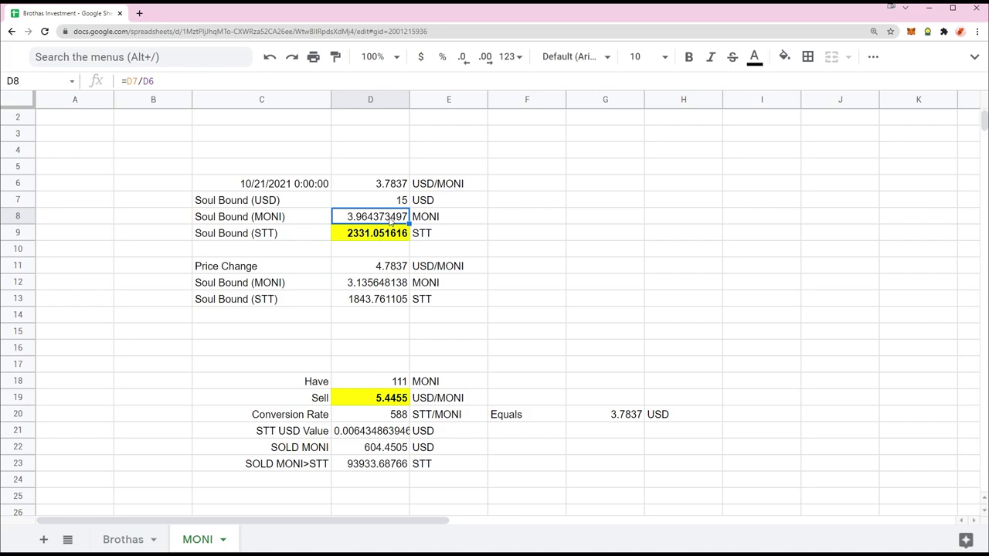
{"action": "left_click", "coordinate": [393, 188]}
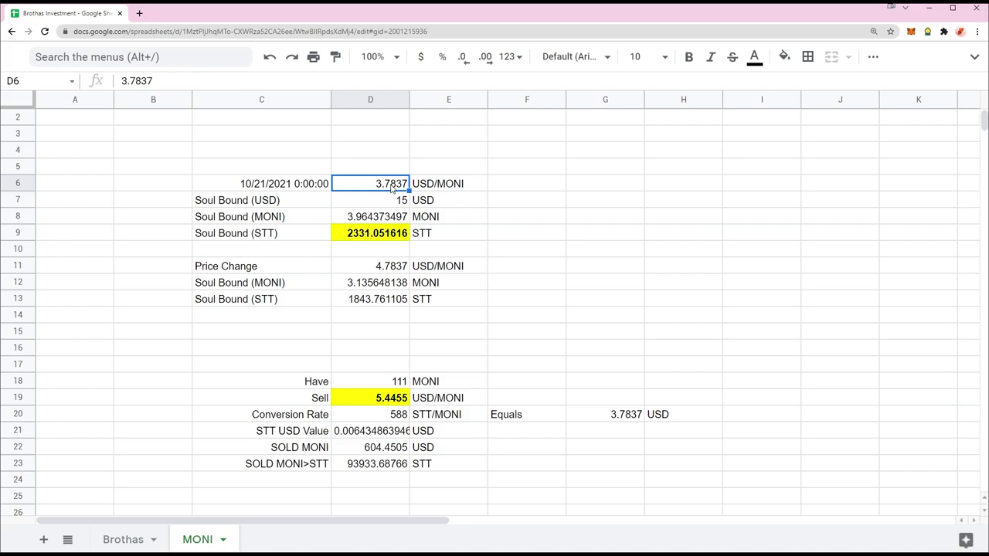
Step: Draft a Discord reply to the highlighted Monsta Infinite mention: "haha nice one, you got the price on how much MONI is in USD. that got snapshoted yesterday?"
{"action": "key", "text": "alt+Tab"}
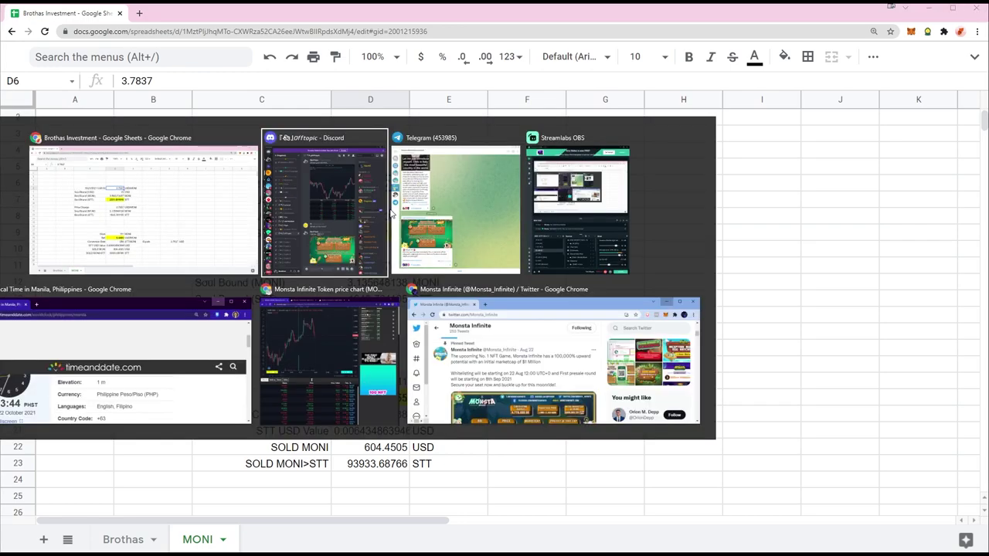
{"action": "left_click", "coordinate": [54, 176]}
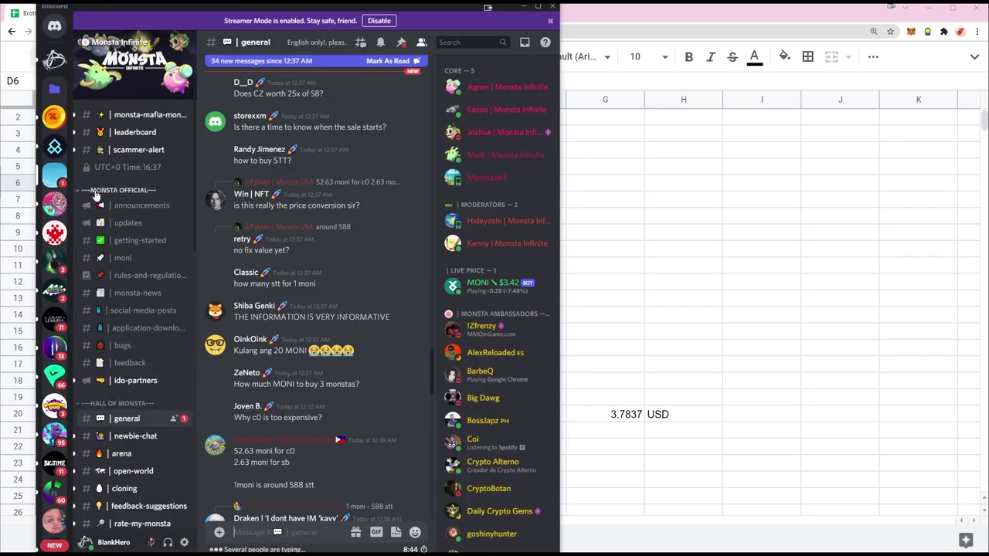
{"action": "scroll", "coordinate": [364, 333], "scroll_direction": "down", "scroll_amount": 5}
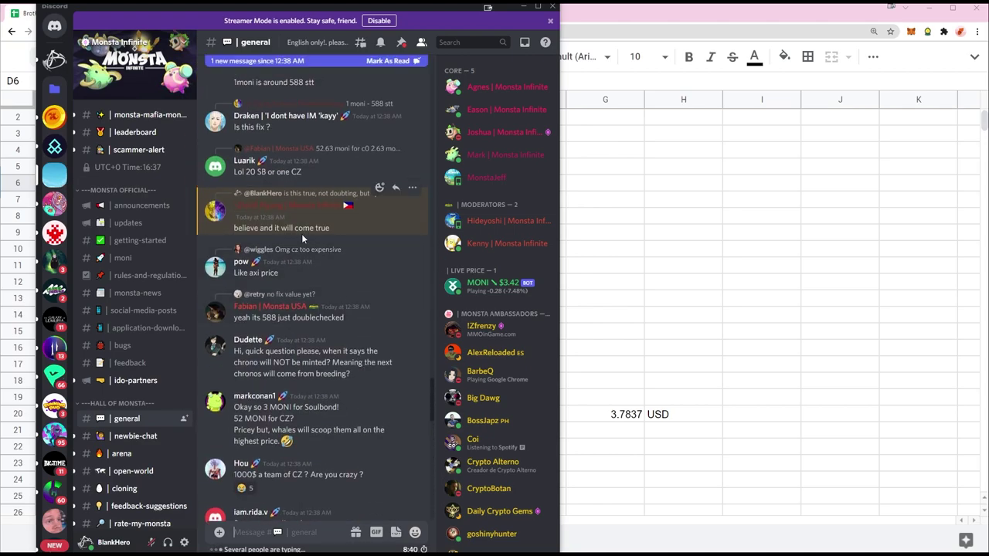
{"action": "left_click", "coordinate": [396, 188]}
{"action": "type", "text": "haha nice one, you got the price on"}
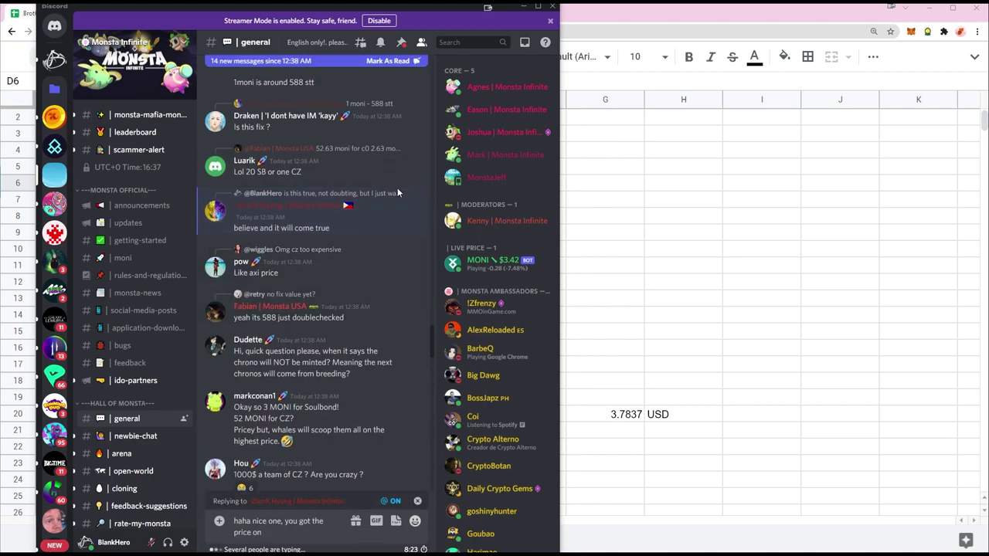
{"action": "type", "text": " how much tghe"}
{"action": "key", "text": "BackSpace"}
{"action": "type", "text": "MONI is"}
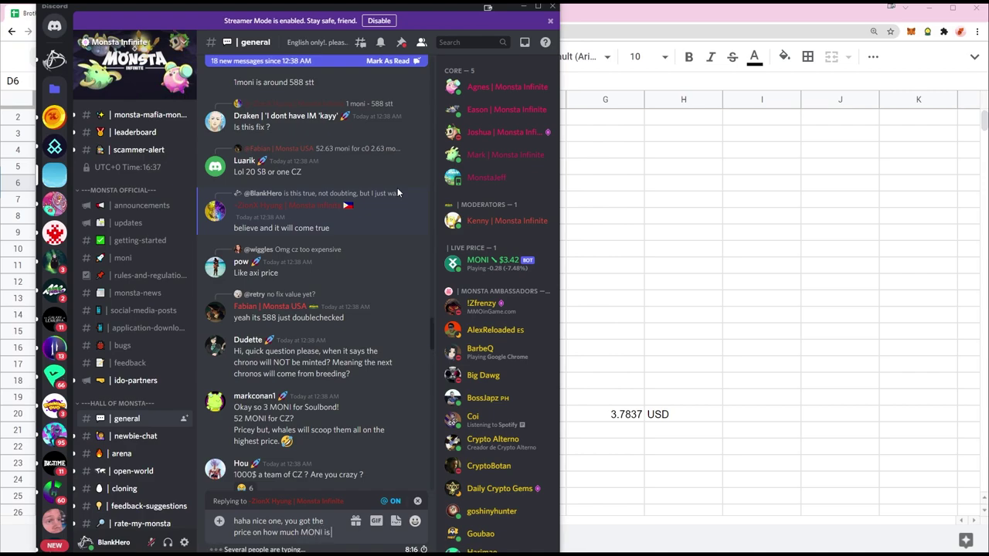
{"action": "type", "text": " in USD. that go"}
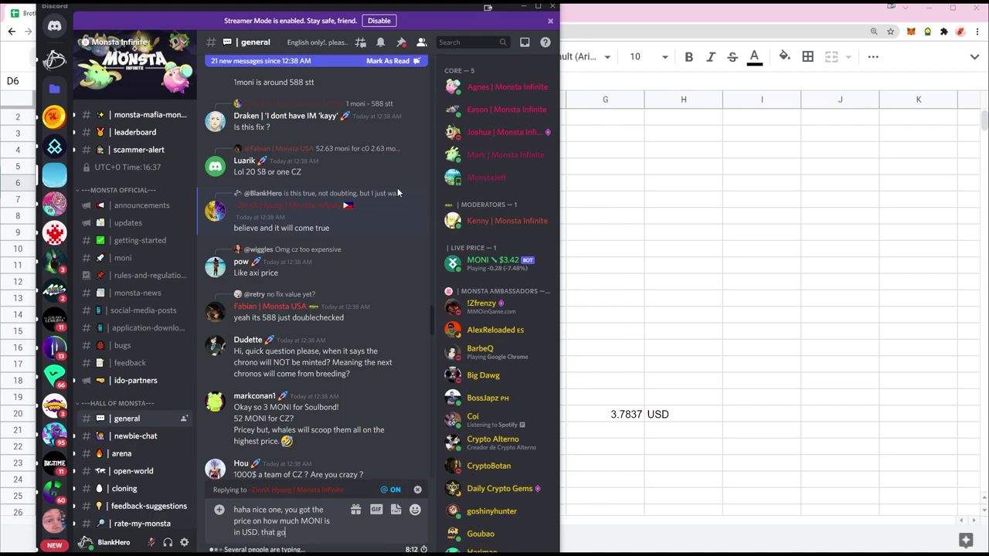
{"action": "type", "text": "t sna"}
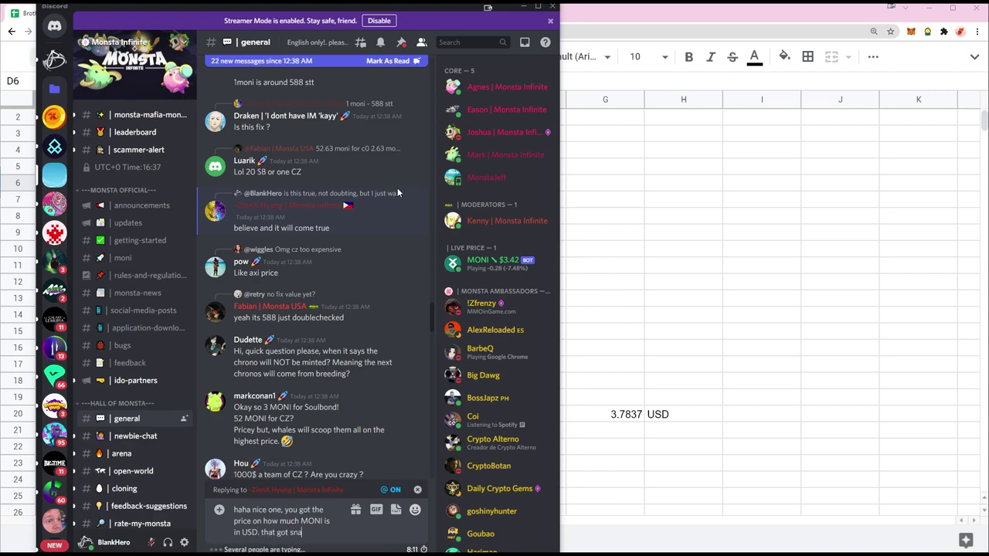
{"action": "type", "text": "pshoted yesterday?"}
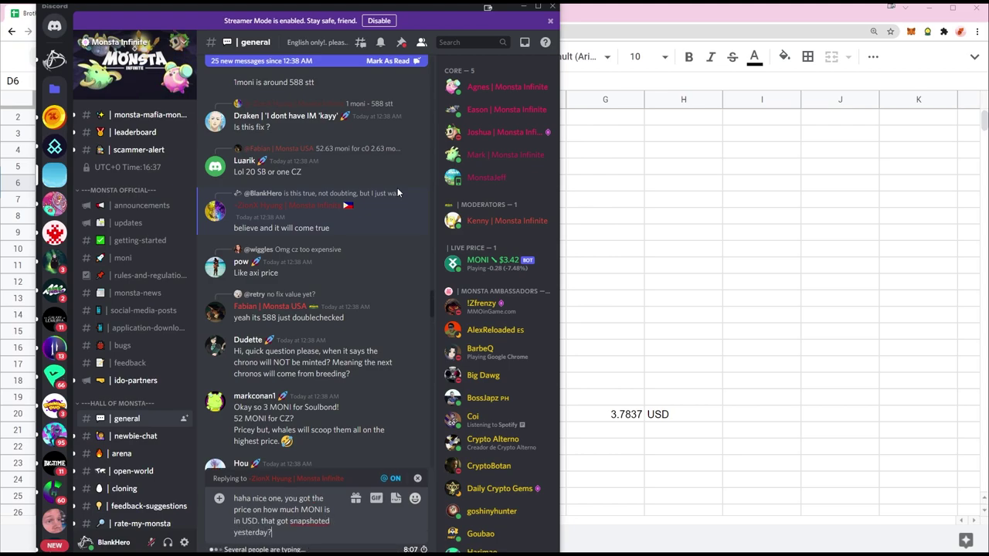
Step: Copy the 10/21/2021 MONI price from the sheet and add the line "is it 3.7837 USD/MONI" to the drafted Discord reply
{"action": "key", "text": "alt+Tab"}
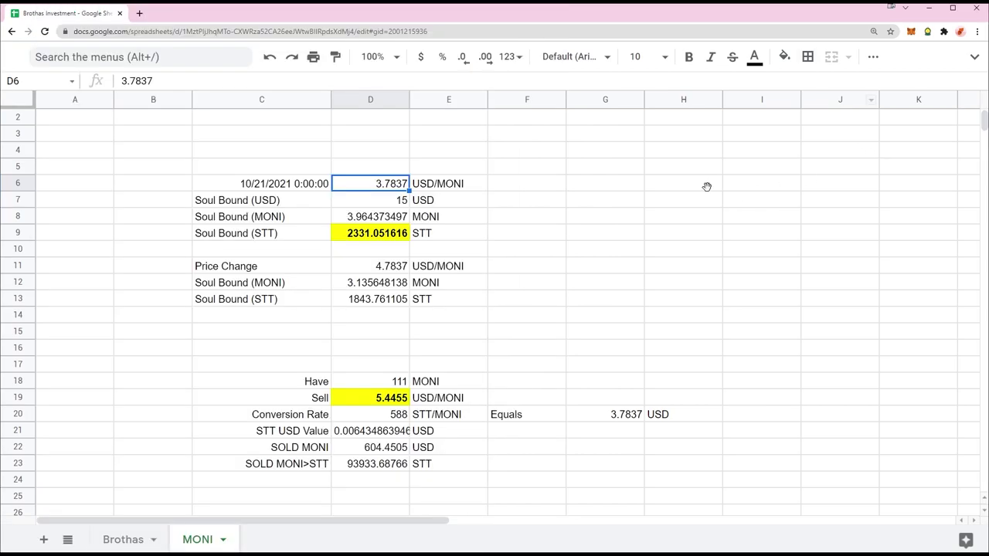
{"action": "left_click", "coordinate": [730, 186]}
{"action": "left_click", "coordinate": [400, 187]}
{"action": "key", "text": "alt+Tab"}
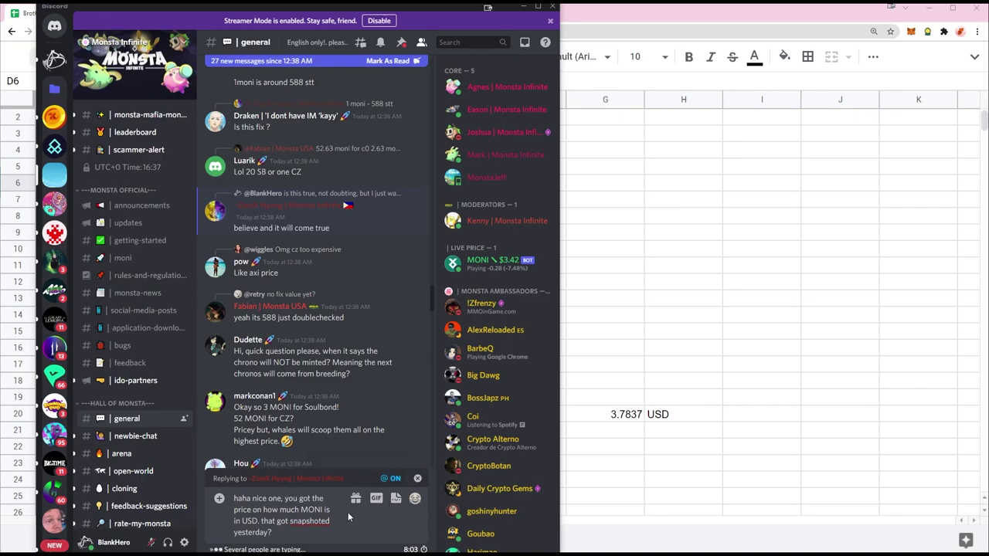
{"action": "key", "text": "shift+Return"}
{"action": "type", "text": "is it 3.7837"}
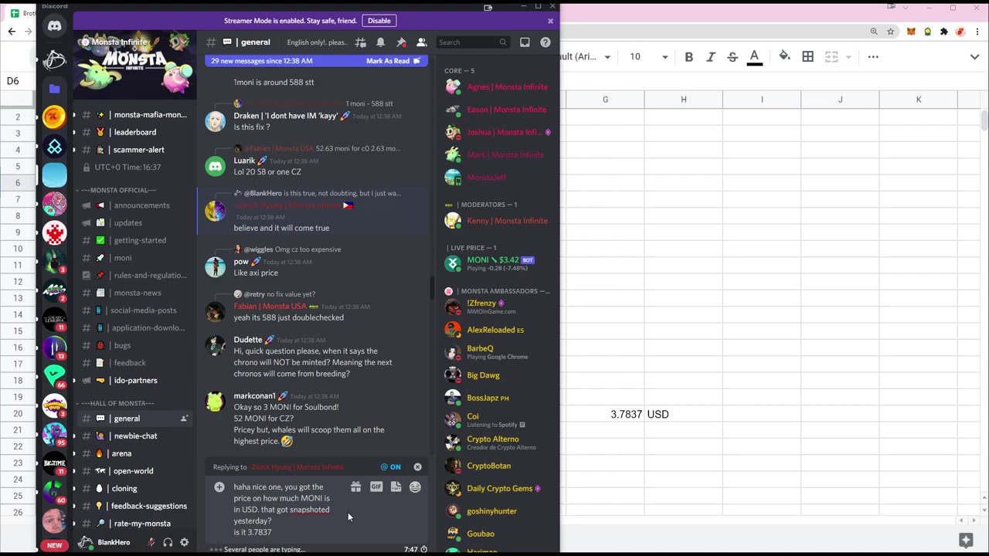
{"action": "type", "text": " USD/MONI"}
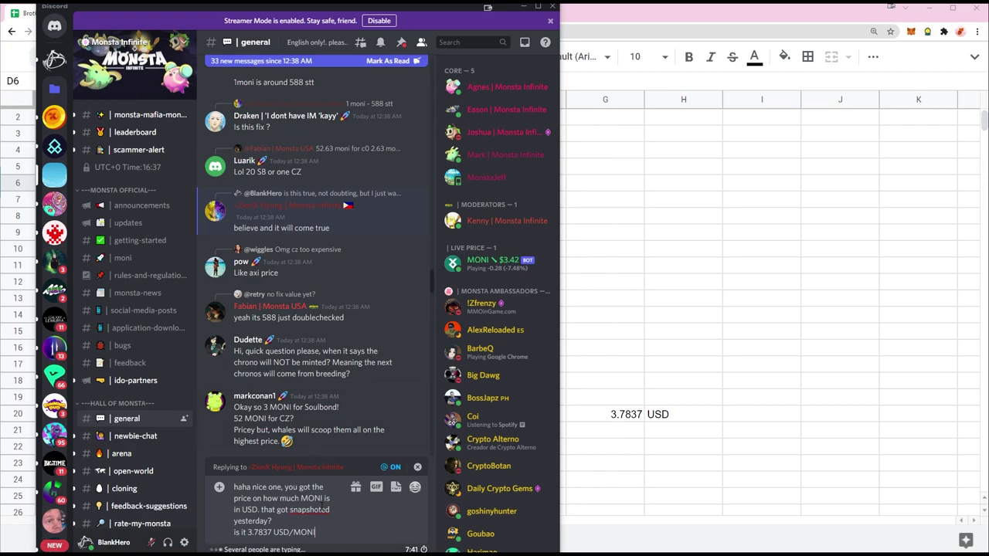
Step: Return to the spreadsheet and check the 10/21/2021 USD/MONI price and the Soul Bound (USD) value
{"action": "left_click", "coordinate": [661, 234]}
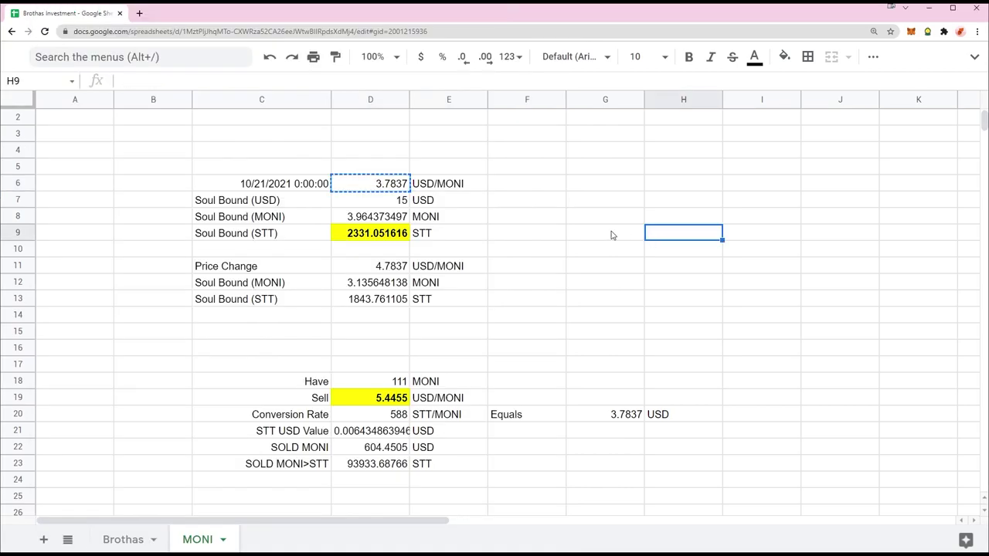
{"action": "left_click", "coordinate": [370, 185]}
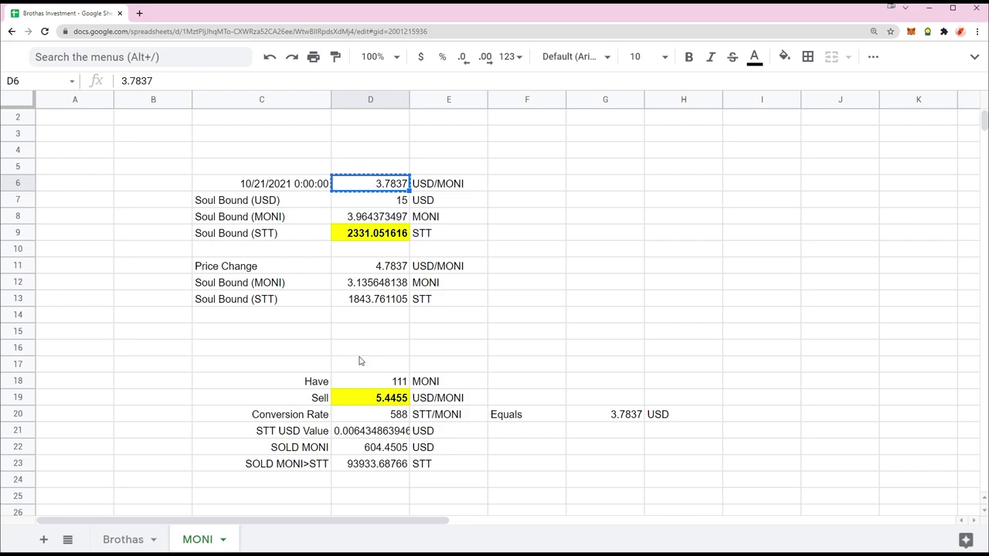
{"action": "key", "text": "alt+Tab"}
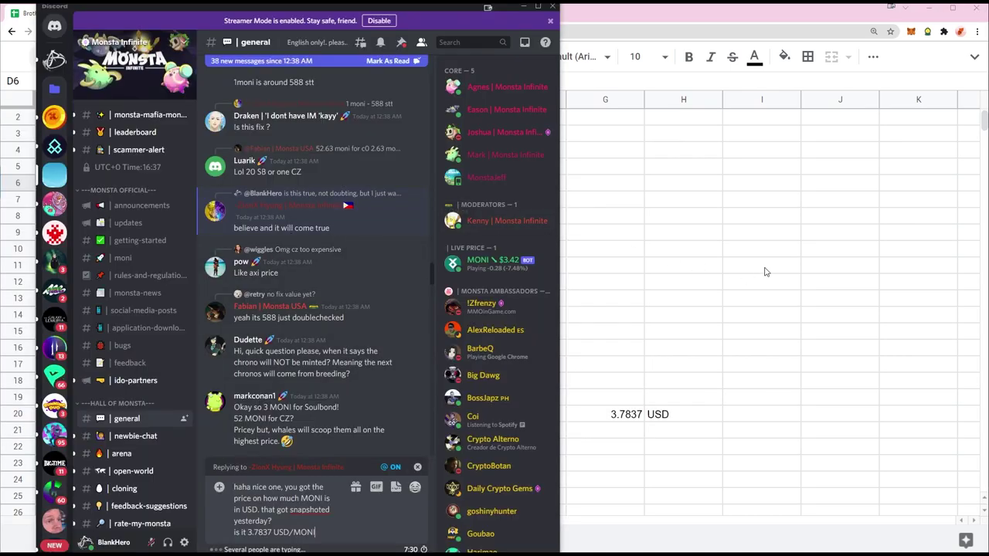
{"action": "left_click", "coordinate": [693, 267]}
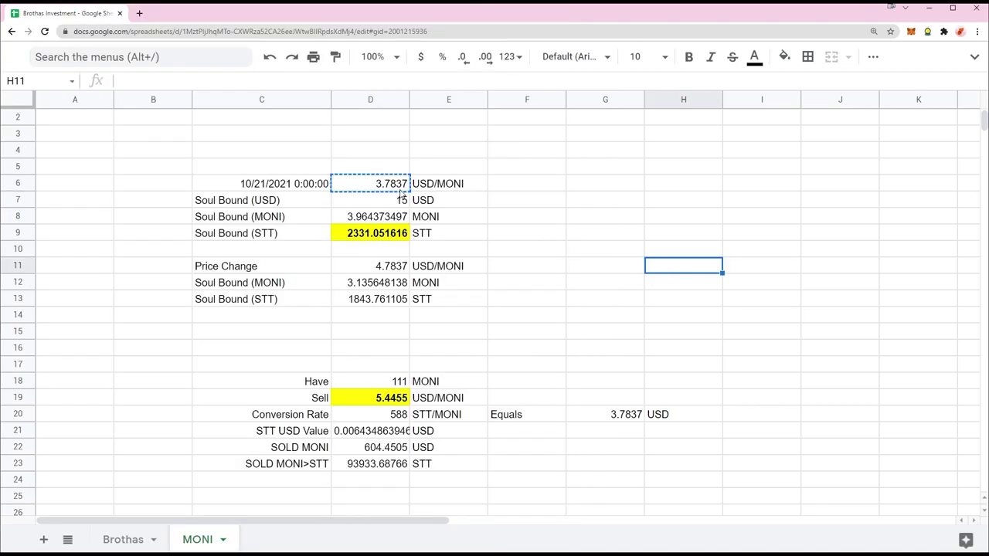
{"action": "left_click", "coordinate": [374, 202]}
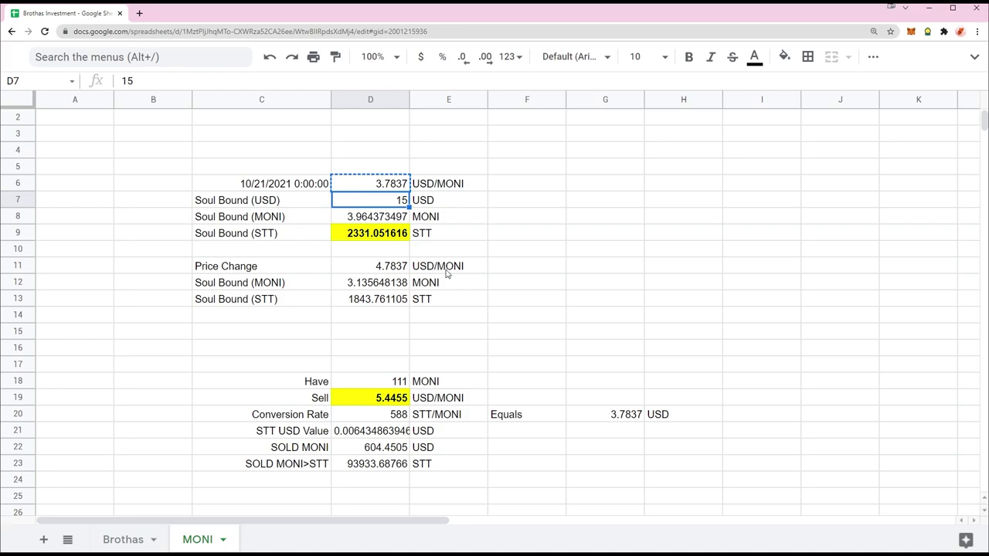
Step: Add a new sheet to the spreadsheet and enter the MONI price 3.7837 in D7
{"action": "left_click", "coordinate": [43, 541]}
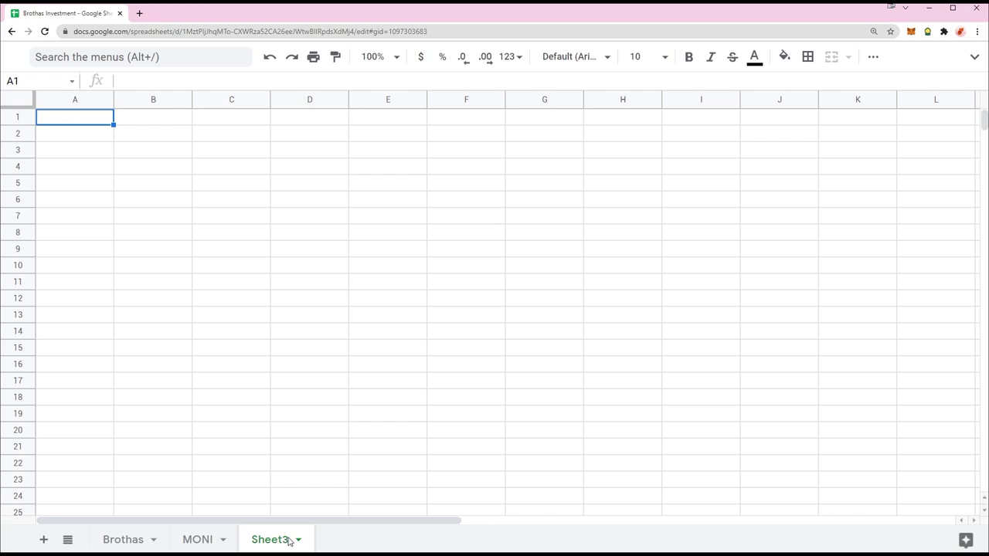
{"action": "left_click", "coordinate": [294, 215]}
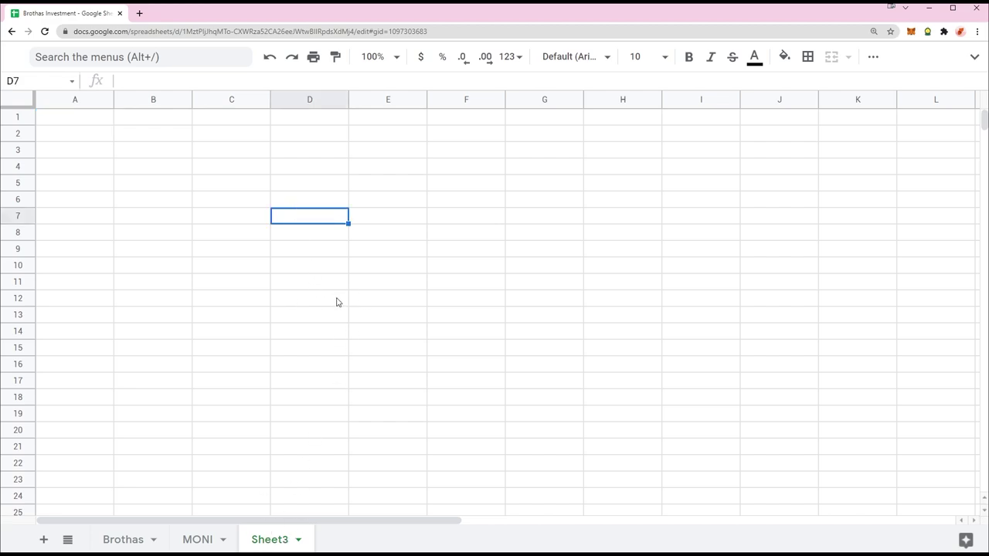
{"action": "type", "text": "3.7837"}
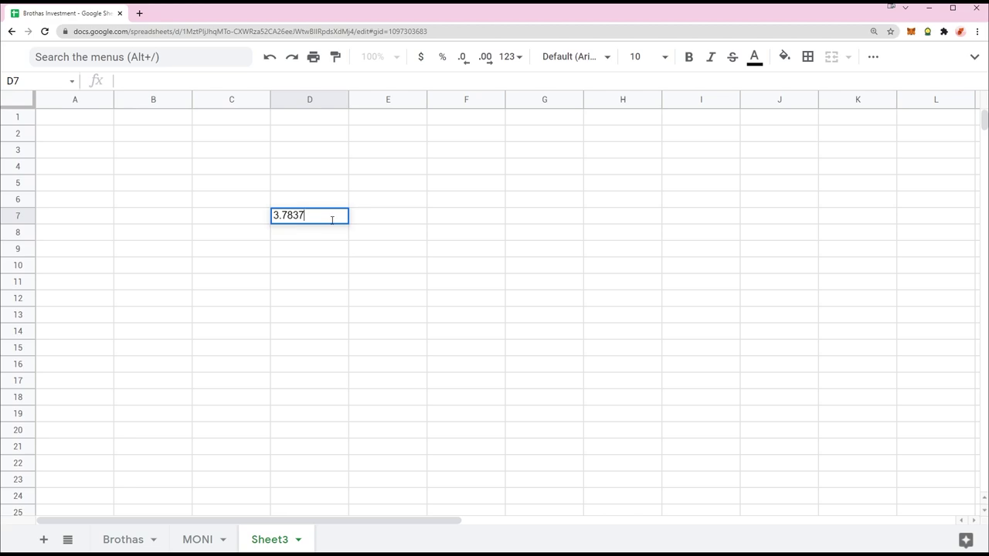
{"action": "key", "text": "ctrl+Return"}
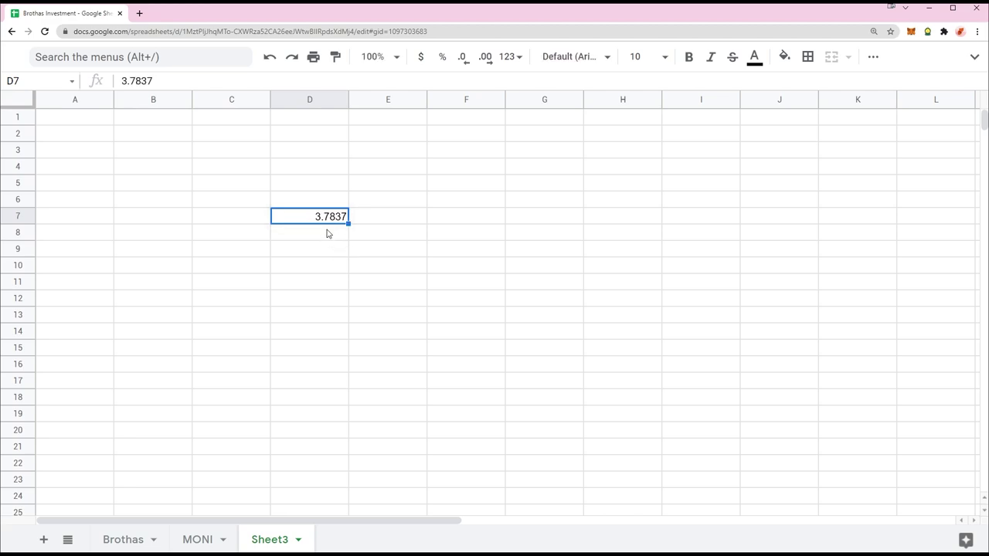
Step: Label the price in row 7 with MONI in C7 and USD in E7
{"action": "left_click", "coordinate": [310, 203]}
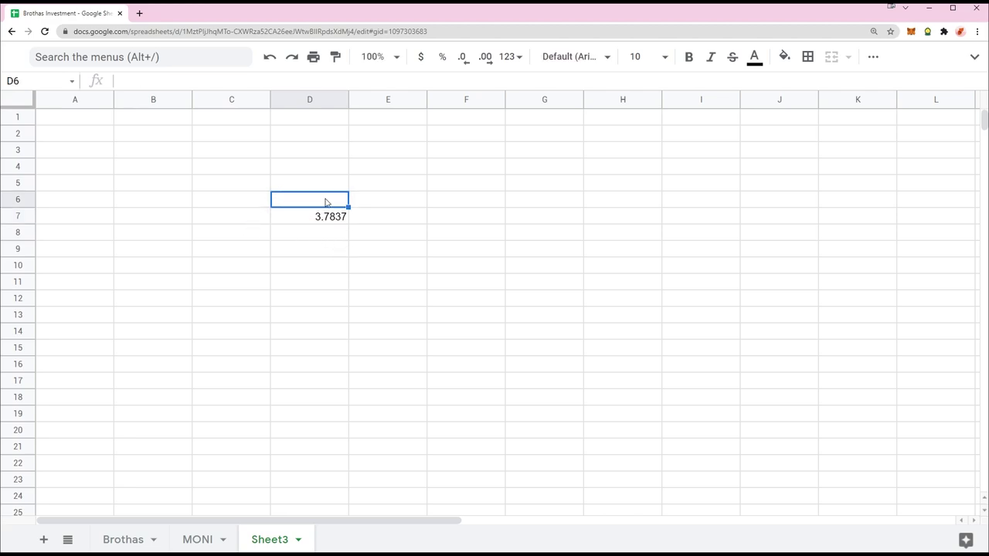
{"action": "key", "text": "alt+Tab"}
{"action": "key", "text": "Down"}
{"action": "key", "text": "Left"}
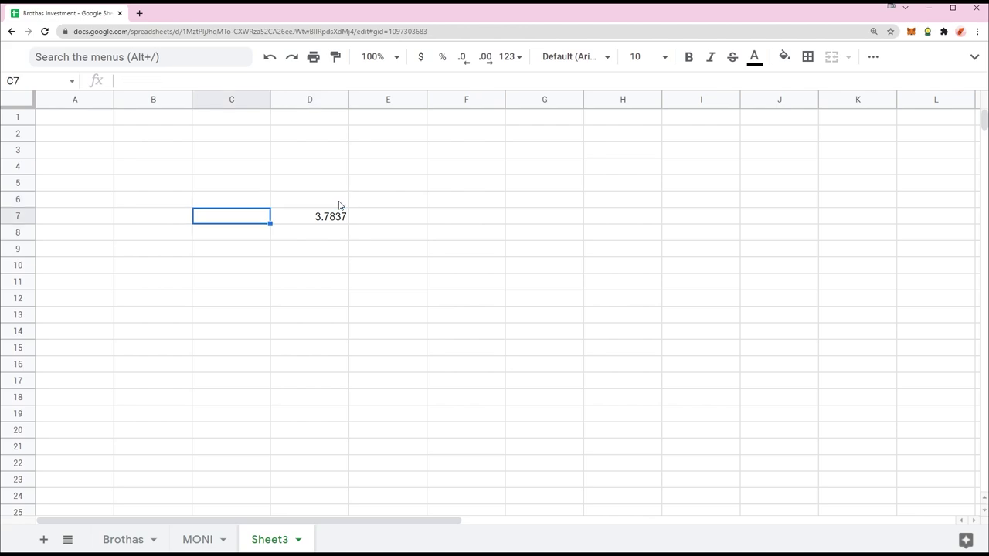
{"action": "type", "text": "MONI"}
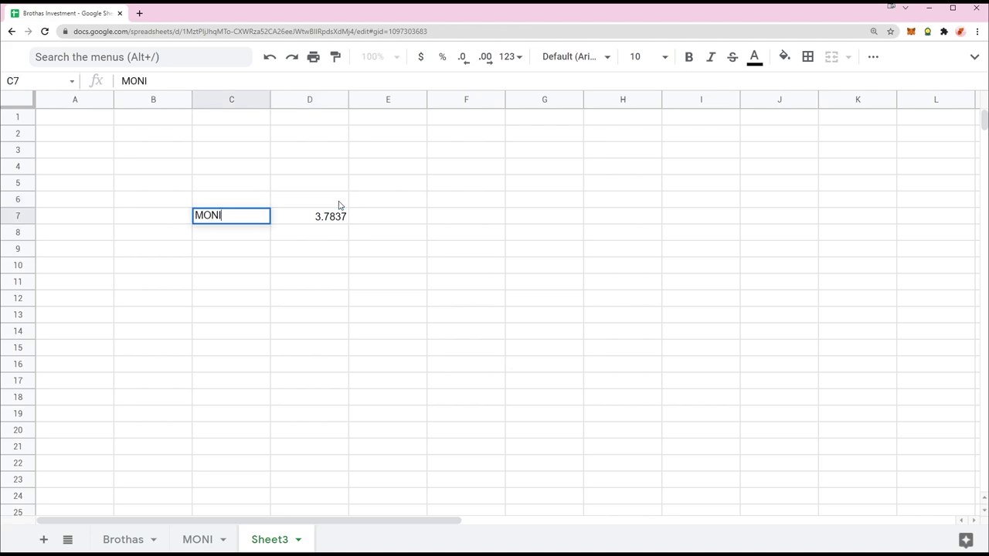
{"action": "key", "text": "Tab"}
{"action": "key", "text": "Tab"}
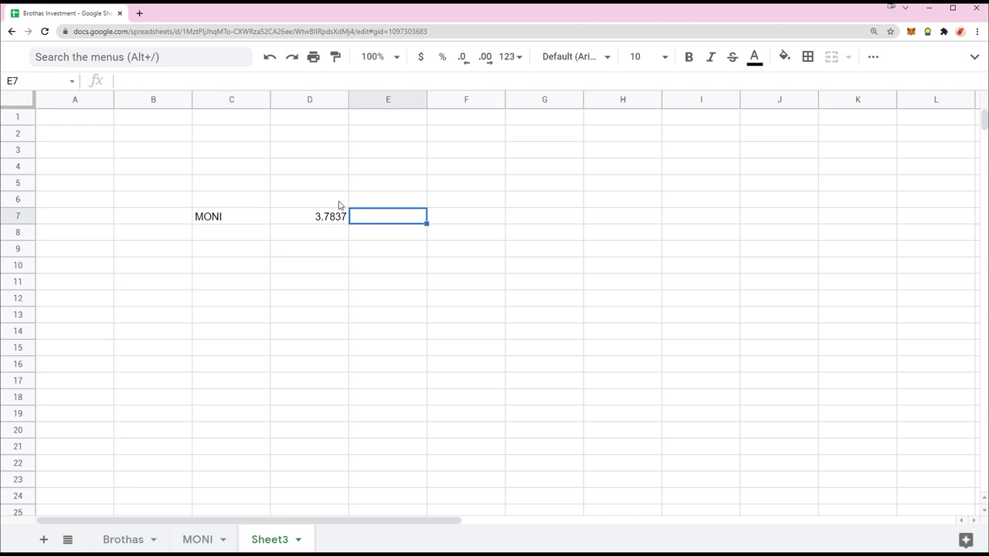
{"action": "type", "text": "USD"}
{"action": "key", "text": "Return"}
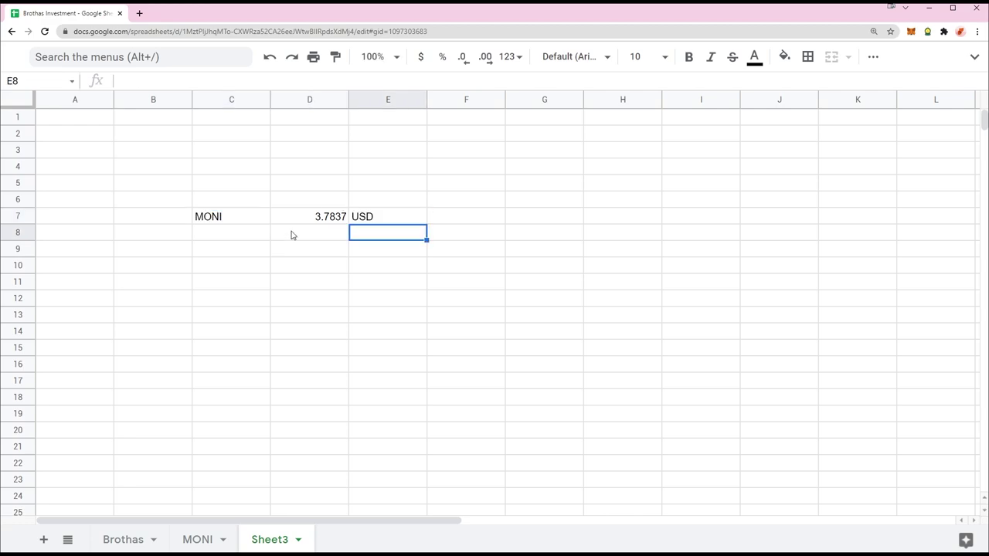
Step: Copy 588 from the "1 MONI- 588 STT" message in the Dragonary Discord server and paste it into D8 of the new sheet
{"action": "key", "text": "alt+Tab"}
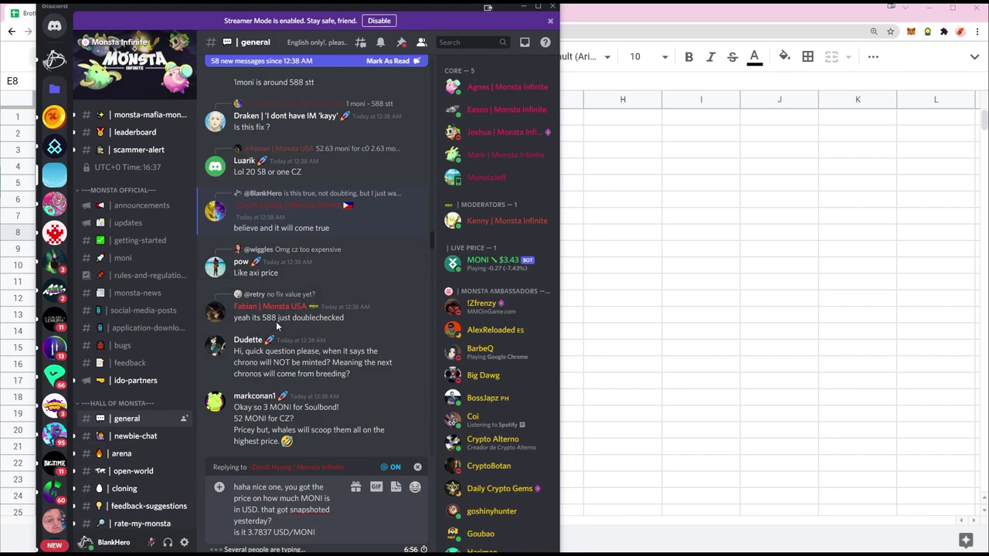
{"action": "left_click", "coordinate": [52, 116]}
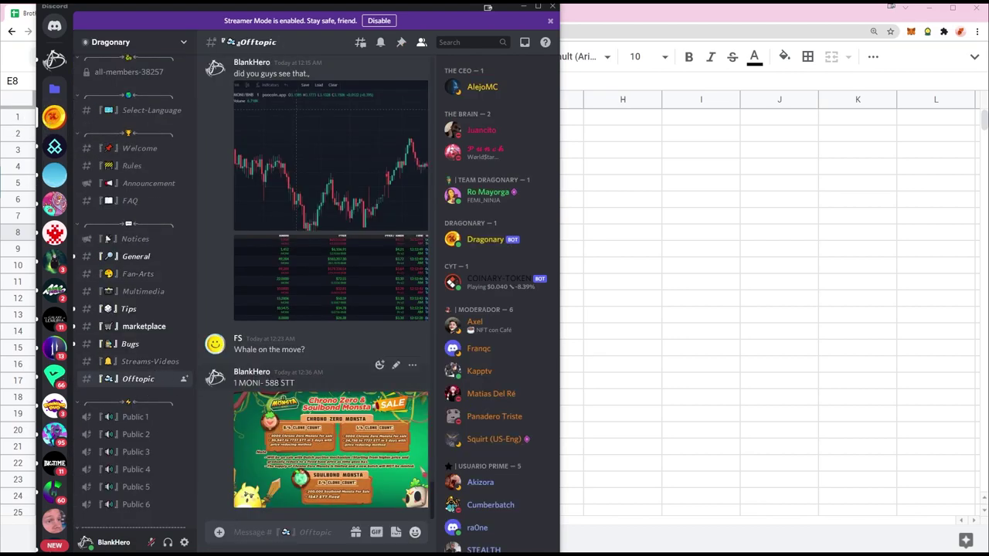
{"action": "right_click", "coordinate": [272, 382]}
{"action": "left_click", "coordinate": [293, 367]}
{"action": "left_click", "coordinate": [726, 285]}
{"action": "double_click", "coordinate": [309, 233]}
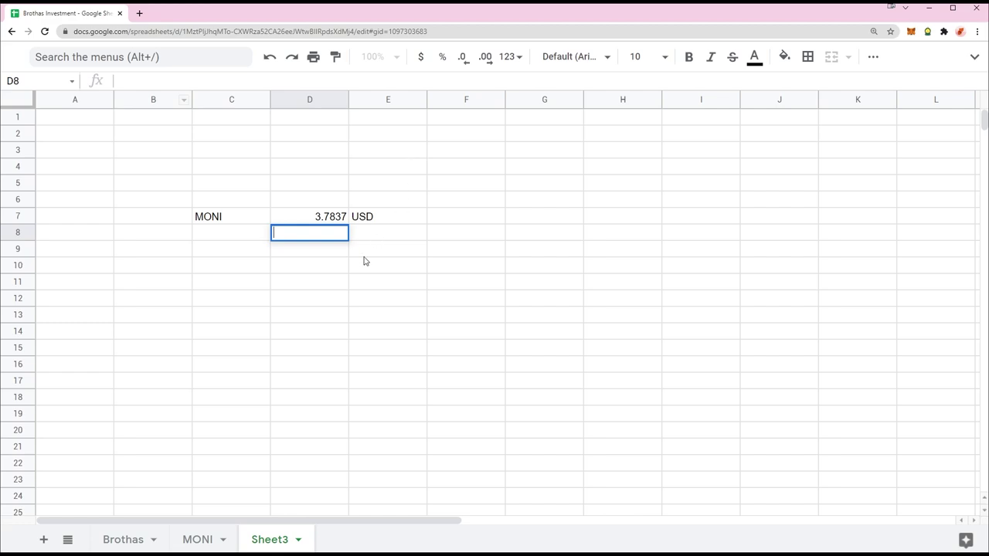
{"action": "key", "text": "Return"}
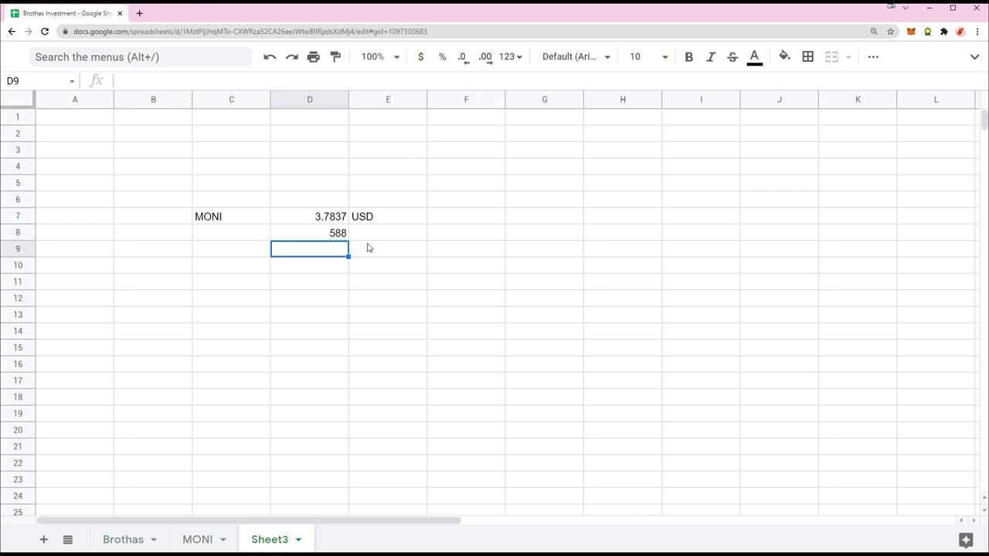
Step: Enter the unit STT in E8 beside the 588 rate
{"action": "key", "text": "Left"}
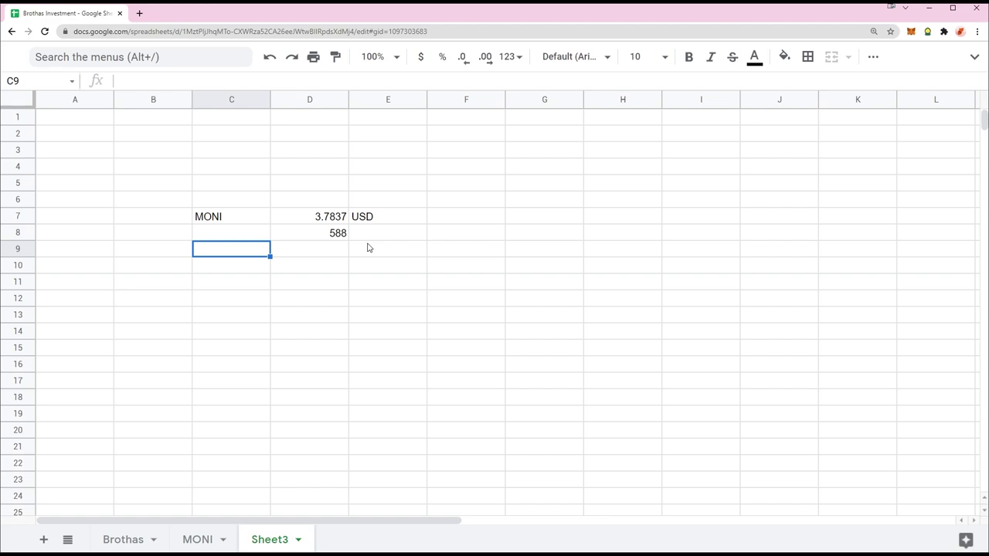
{"action": "key", "text": "Right"}
{"action": "key", "text": "Up"}
{"action": "key", "text": "Up"}
{"action": "key", "text": "Down"}
{"action": "key", "text": "Right"}
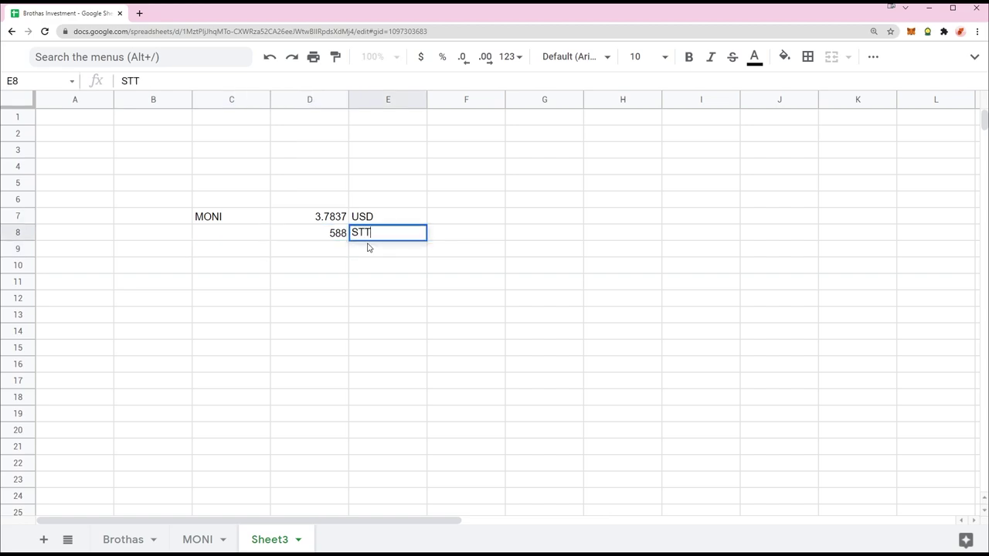
{"action": "key", "text": "Return"}
Step: Enter "::" in F8 as the equivalence sign after 588 STT
{"action": "key", "text": "Left"}
{"action": "key", "text": "Left"}
{"action": "key", "text": "Up"}
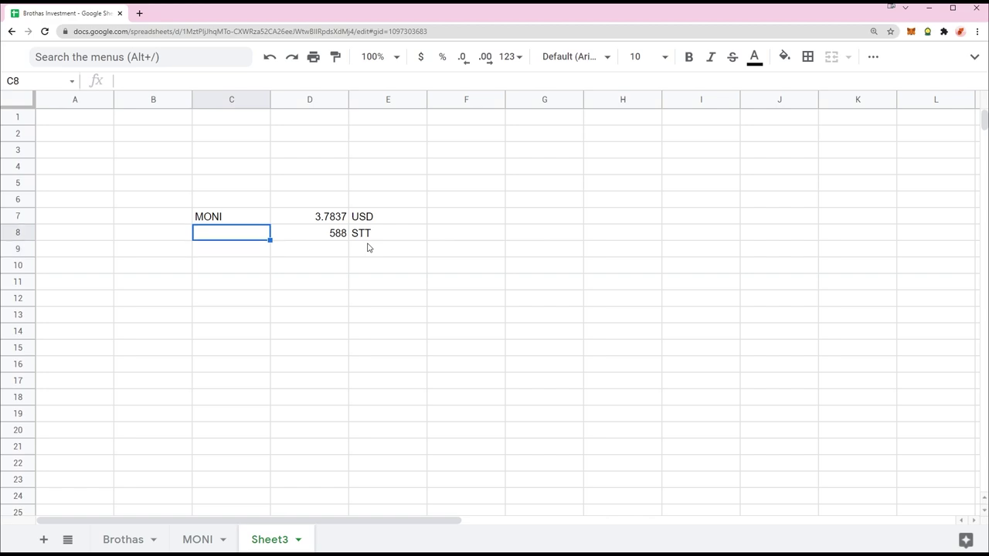
{"action": "key", "text": "Down"}
{"action": "key", "text": "Right"}
{"action": "key", "text": "Right"}
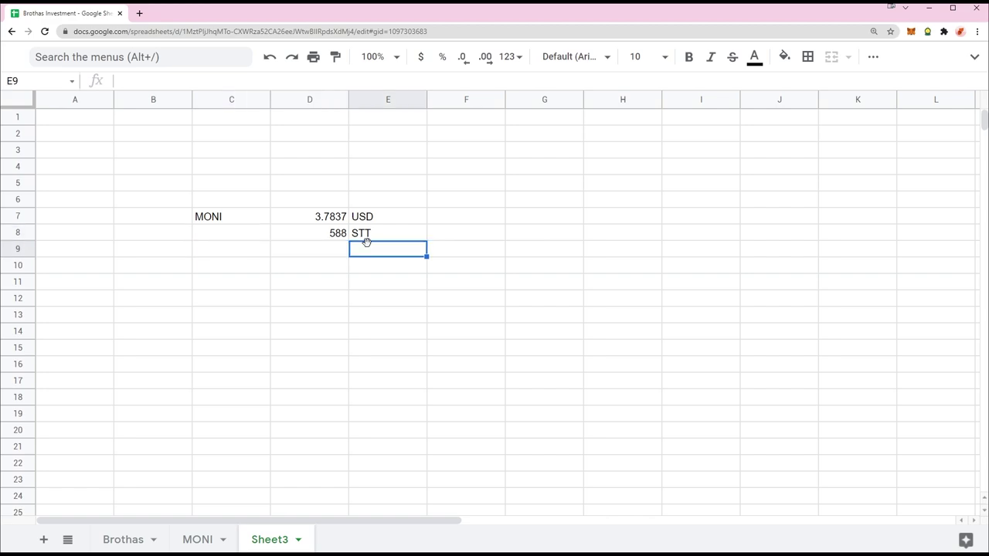
{"action": "key", "text": "Up"}
{"action": "key", "text": "Right"}
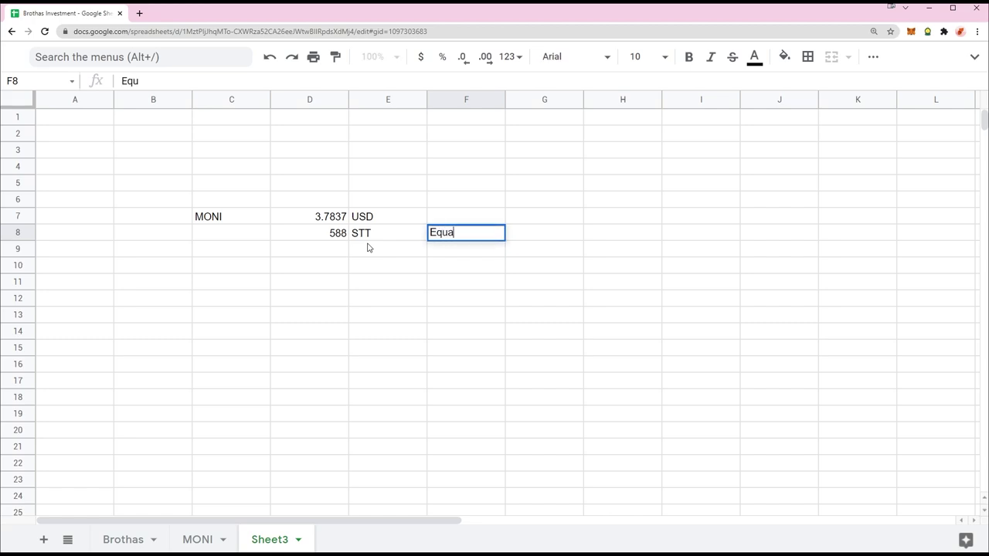
{"action": "type", "text": "::"}
{"action": "key", "text": "Return"}
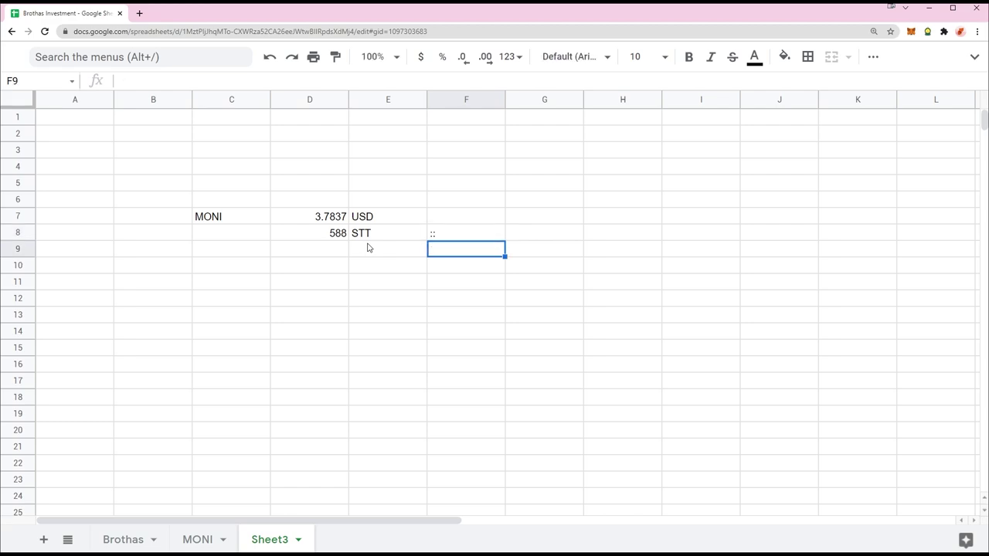
Step: Complete the conversion in row 8 with 1 in G8 and MONI in H8
{"action": "key", "text": "Up"}
{"action": "key", "text": "Right"}
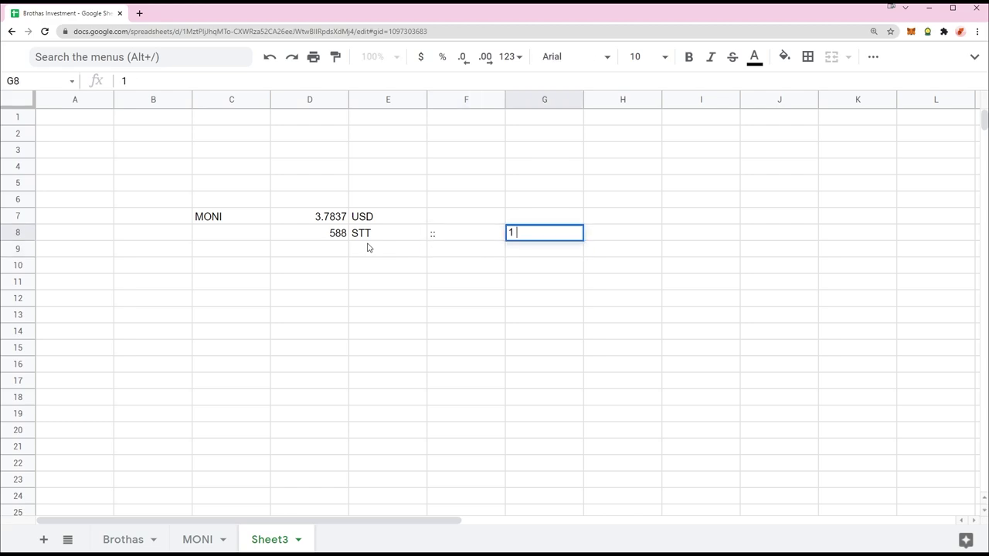
{"action": "key", "text": "Tab"}
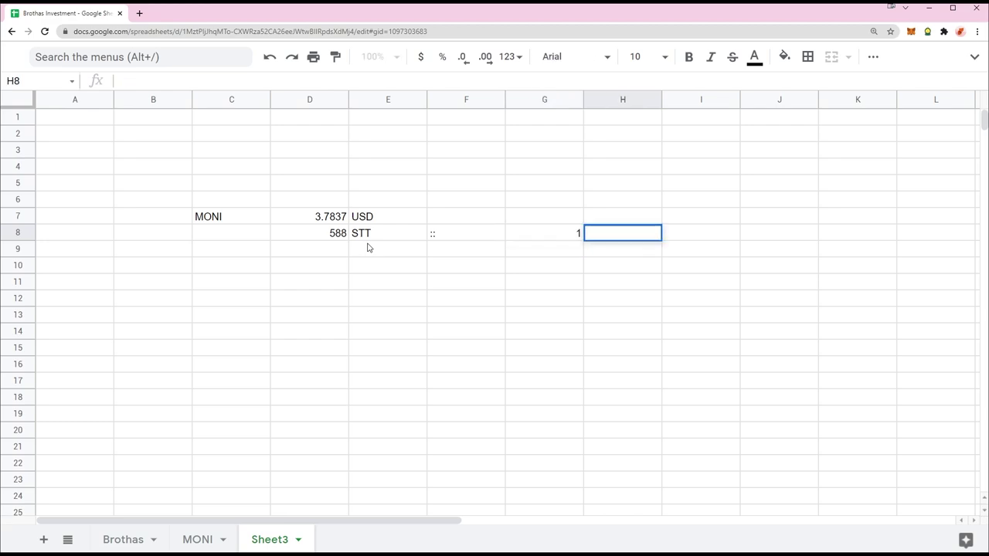
{"action": "type", "text": "MONI"}
{"action": "key", "text": "Return"}
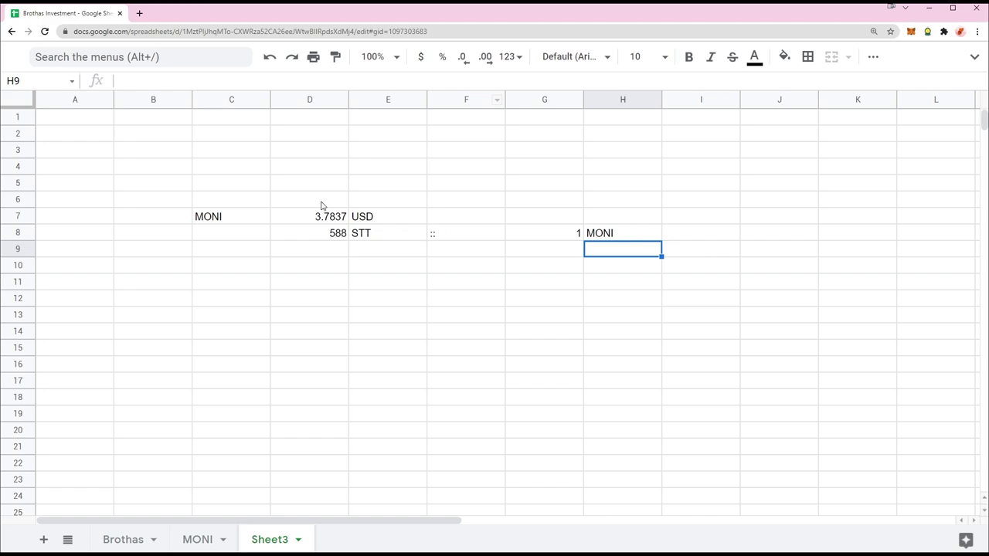
Step: Narrow columns D through H together to an equal width that still fits their contents
{"action": "left_click", "coordinate": [307, 100]}
{"action": "left_click", "coordinate": [633, 101], "text": "shift"}
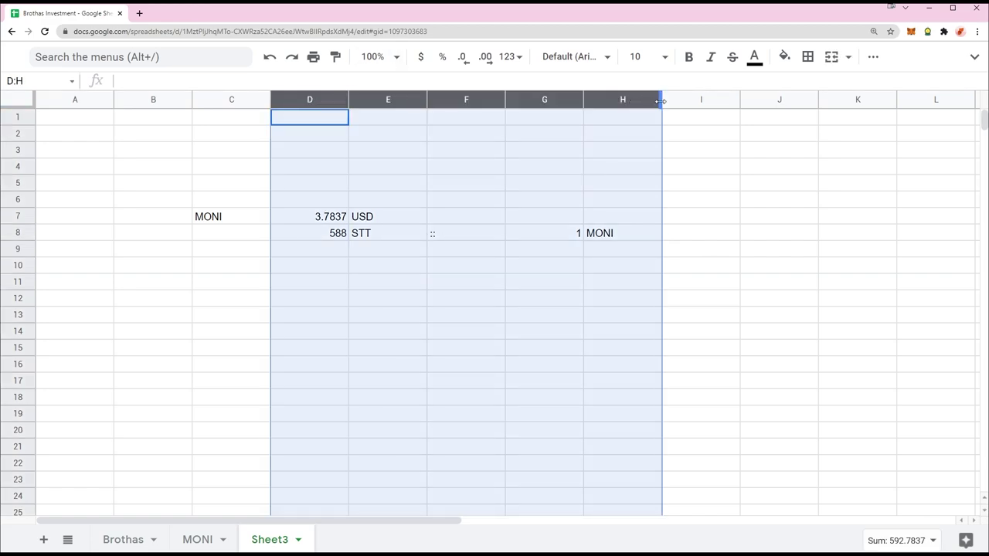
{"action": "left_click_drag", "start_coordinate": [661, 100], "coordinate": [585, 102]}
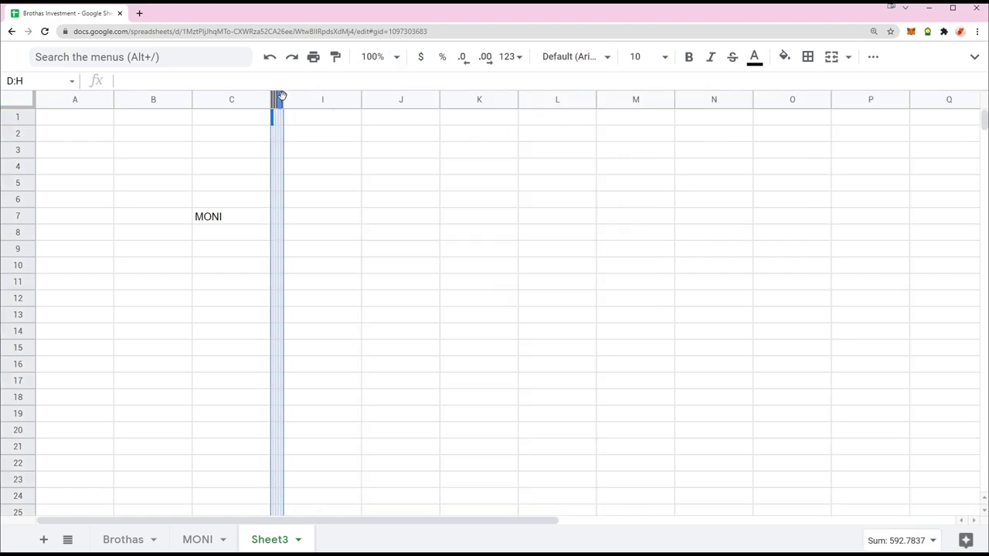
{"action": "key", "text": "ctrl+z"}
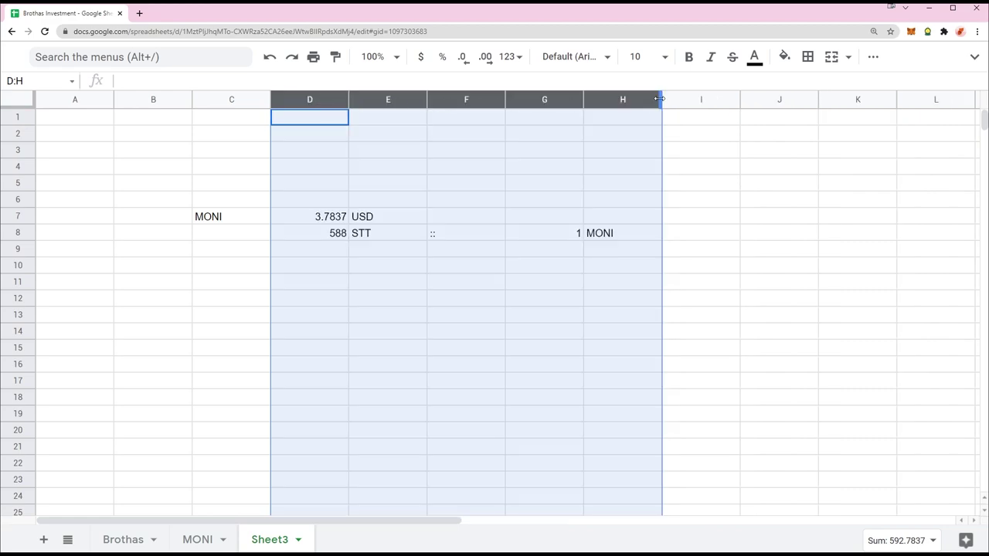
{"action": "left_click_drag", "start_coordinate": [619, 100], "coordinate": [620, 101]}
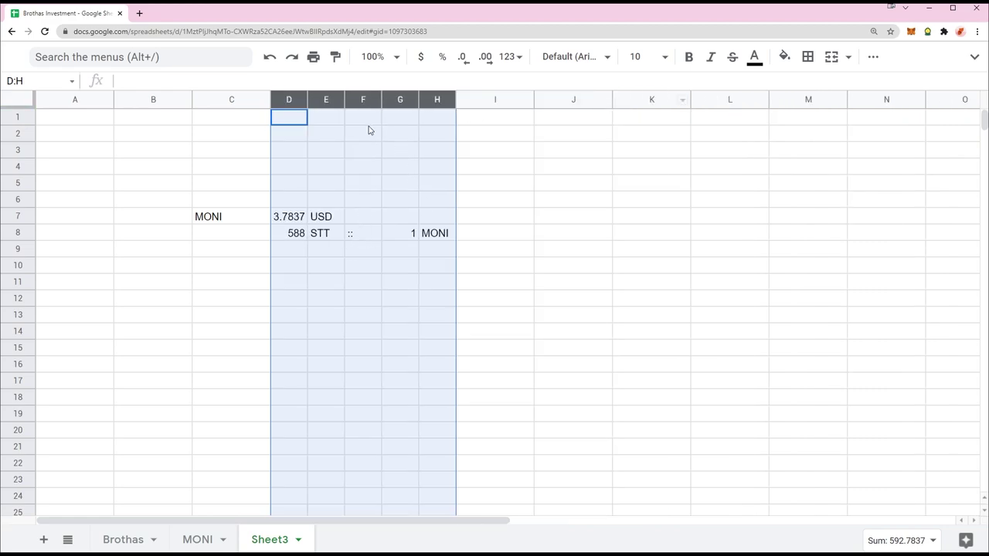
{"action": "left_click", "coordinate": [27, 100]}
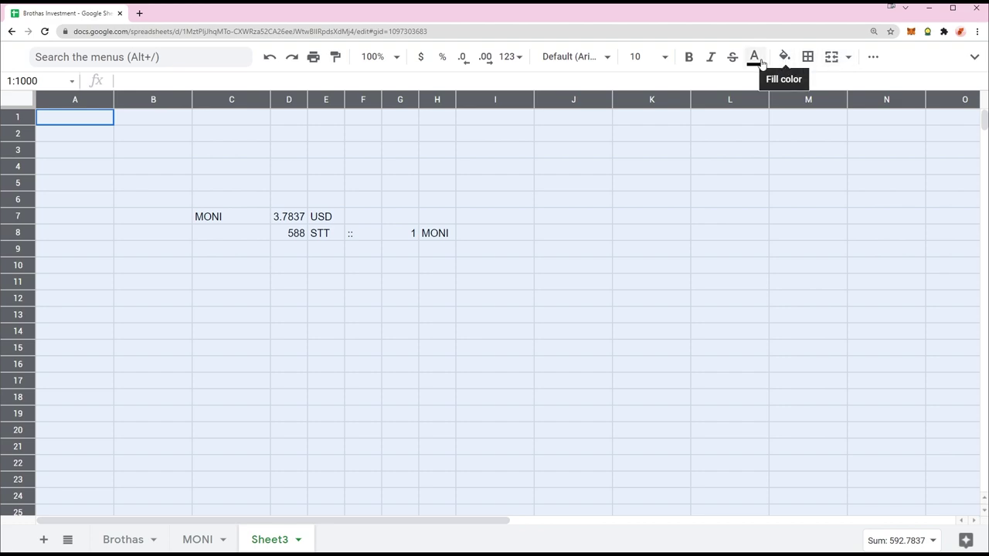
{"action": "right_click", "coordinate": [719, 108]}
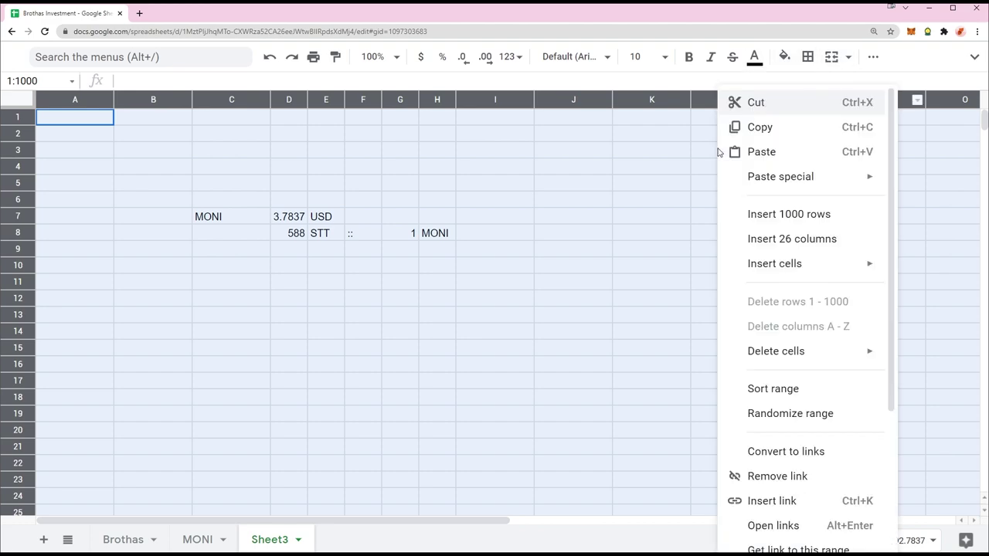
{"action": "scroll", "coordinate": [796, 532], "scroll_direction": "down", "scroll_amount": 3}
{"action": "scroll", "coordinate": [799, 516], "scroll_direction": "up", "scroll_amount": 1}
{"action": "left_click", "coordinate": [800, 513]}
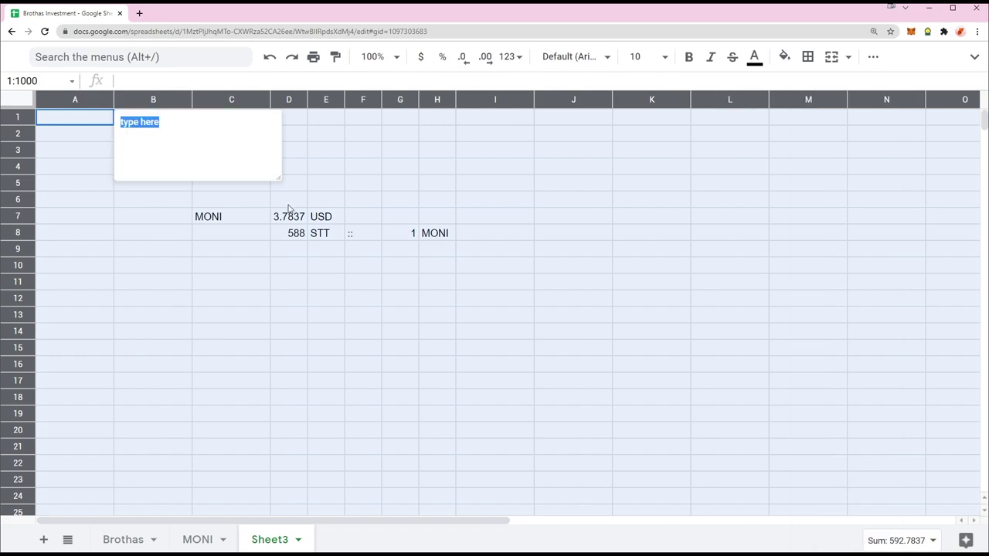
{"action": "left_click", "coordinate": [570, 183]}
{"action": "right_click", "coordinate": [570, 182]}
Step: Add a conditional format rule over A1:Z1000 that fills every empty cell with dark grey
{"action": "left_click", "coordinate": [23, 99]}
{"action": "right_click", "coordinate": [23, 99]}
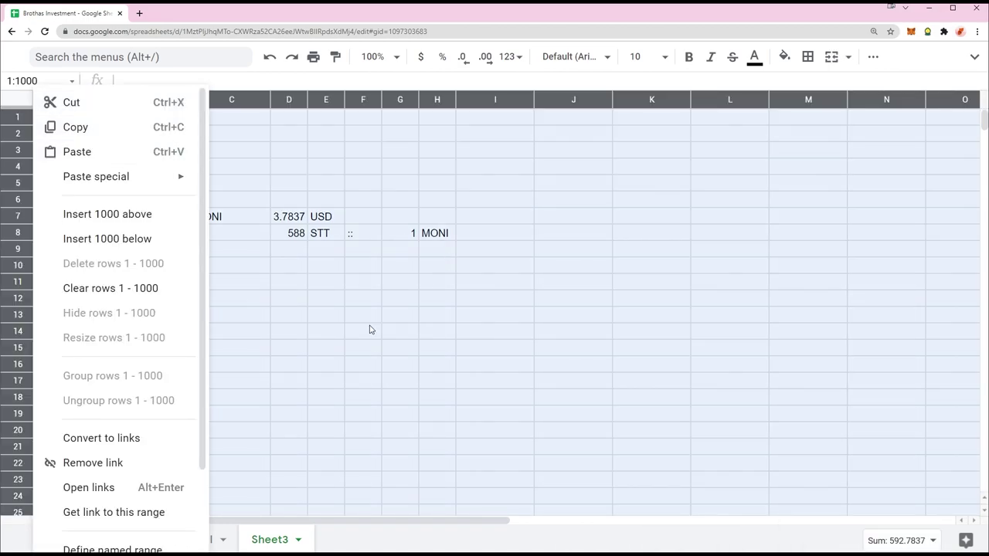
{"action": "scroll", "coordinate": [150, 474], "scroll_direction": "down", "scroll_amount": 3}
{"action": "left_click", "coordinate": [132, 513]}
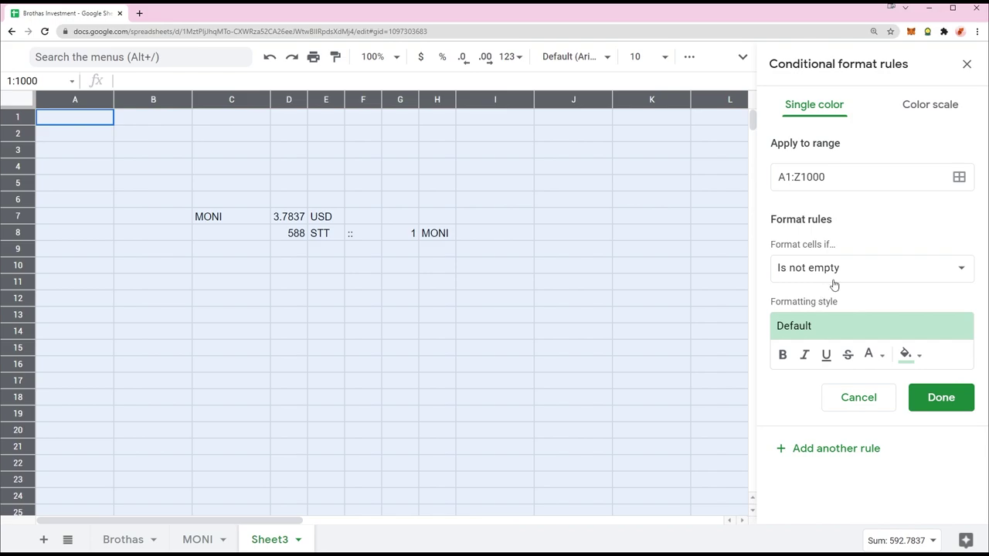
{"action": "left_click", "coordinate": [834, 270]}
{"action": "left_click", "coordinate": [837, 242]}
{"action": "left_click", "coordinate": [909, 354]}
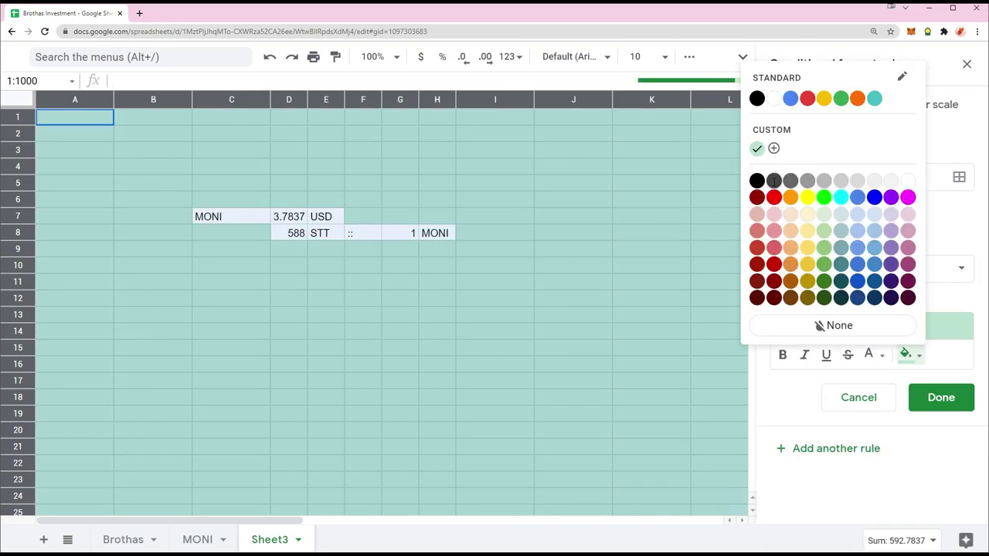
{"action": "left_click", "coordinate": [773, 180]}
{"action": "left_click", "coordinate": [941, 397]}
{"action": "left_click", "coordinate": [966, 65]}
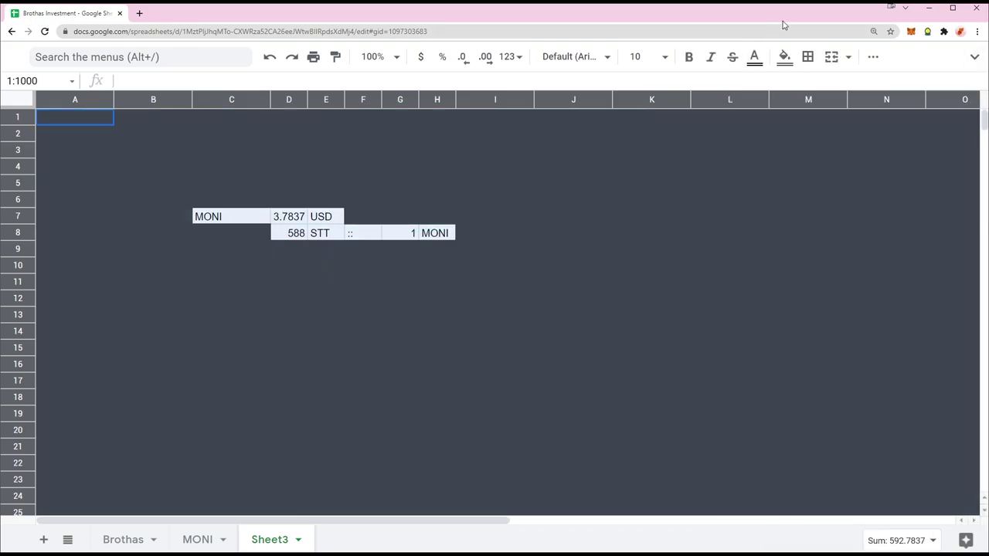
Step: Align the contents of all cells to the centre horizontally and to the middle vertically
{"action": "left_click", "coordinate": [873, 57]}
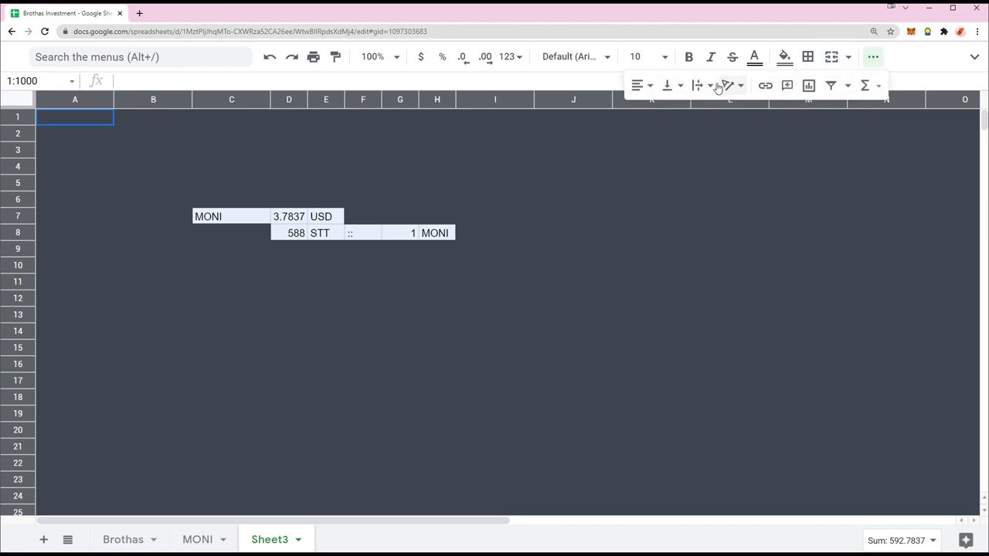
{"action": "left_click", "coordinate": [640, 85]}
{"action": "left_click", "coordinate": [656, 110]}
{"action": "left_click", "coordinate": [673, 85]}
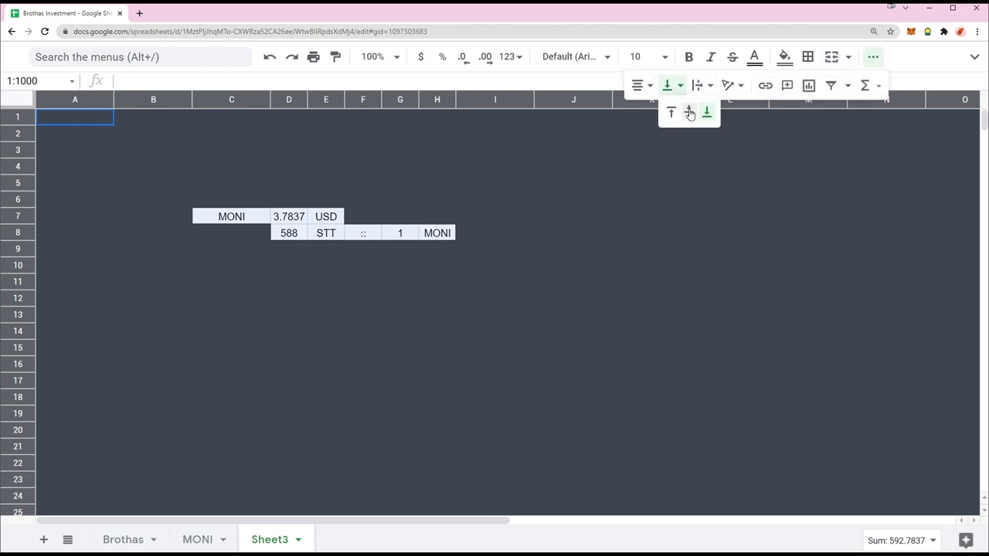
{"action": "left_click", "coordinate": [689, 112]}
Step: Set the font of the whole sheet to Verdana
{"action": "left_click", "coordinate": [574, 57]}
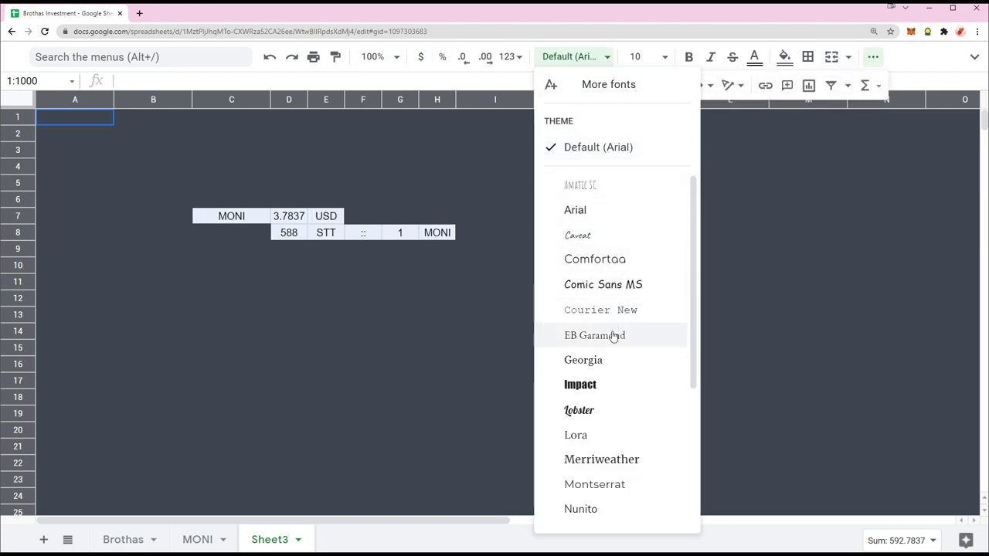
{"action": "scroll", "coordinate": [658, 328], "scroll_direction": "down", "scroll_amount": 3}
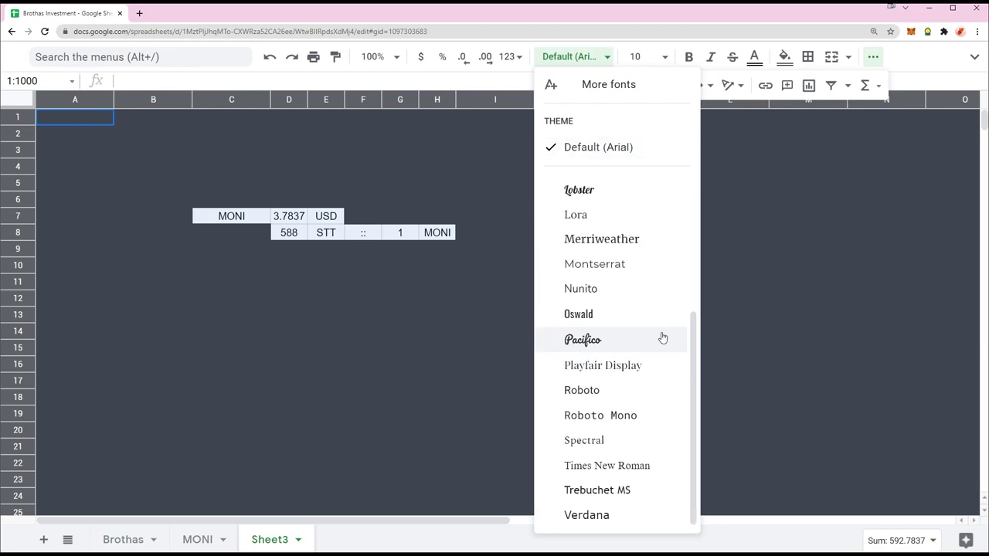
{"action": "left_click", "coordinate": [622, 516]}
{"action": "left_click", "coordinate": [424, 249]}
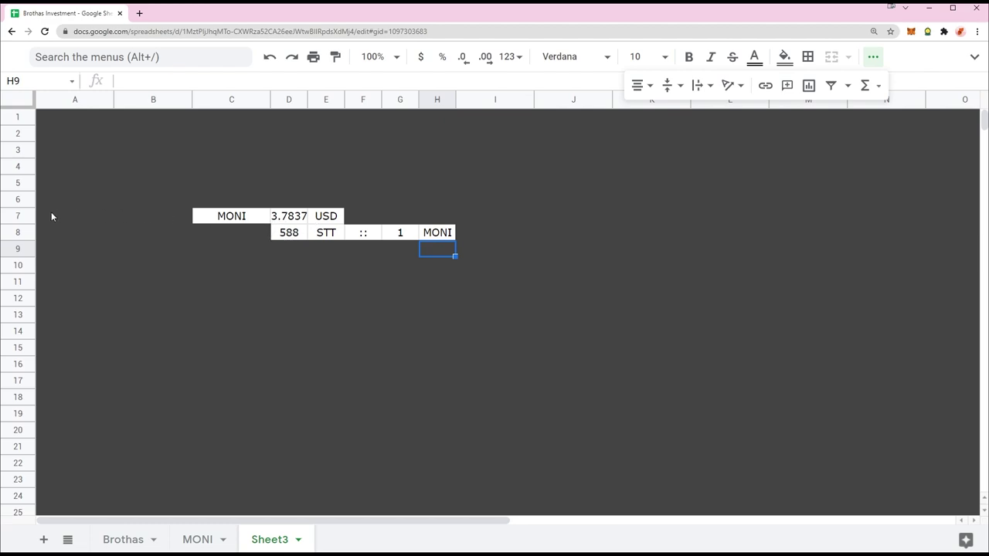
Step: Move the MONI price in USD from C7:E7 up to row 6, leaving a blank row above the STT conversion
{"action": "left_click_drag", "start_coordinate": [22, 216], "coordinate": [354, 227]}
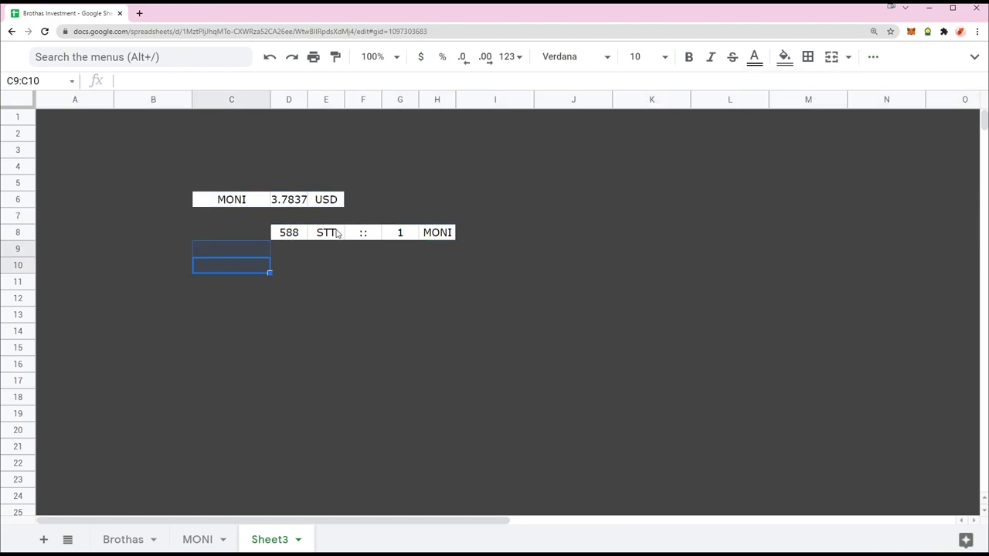
{"action": "left_click", "coordinate": [351, 253]}
Step: Review the STT to MONI conversion in row 8 cell by cell and the MONI price in D6
{"action": "left_click", "coordinate": [282, 237]}
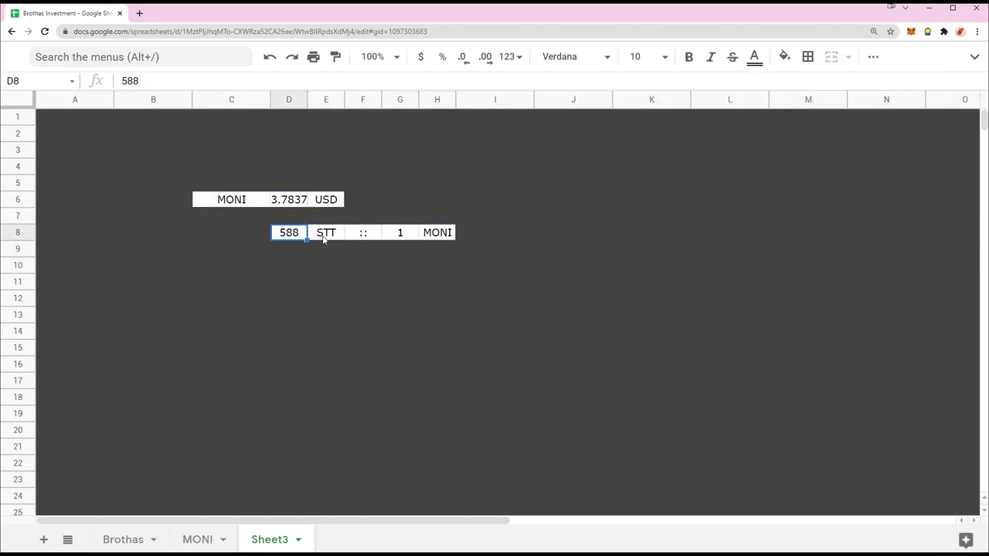
{"action": "left_click", "coordinate": [330, 239]}
{"action": "left_click", "coordinate": [366, 240]}
{"action": "left_click", "coordinate": [410, 239]}
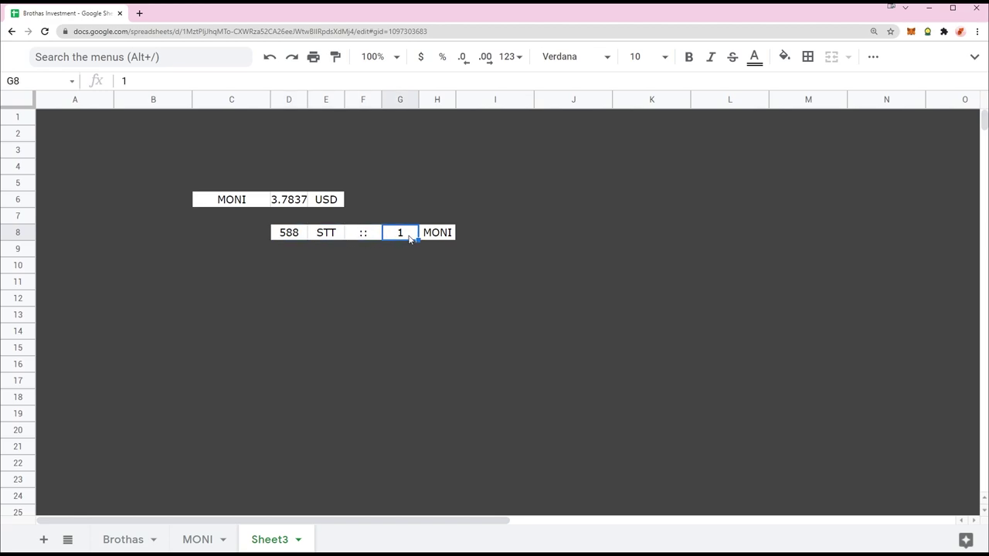
{"action": "left_click", "coordinate": [487, 284]}
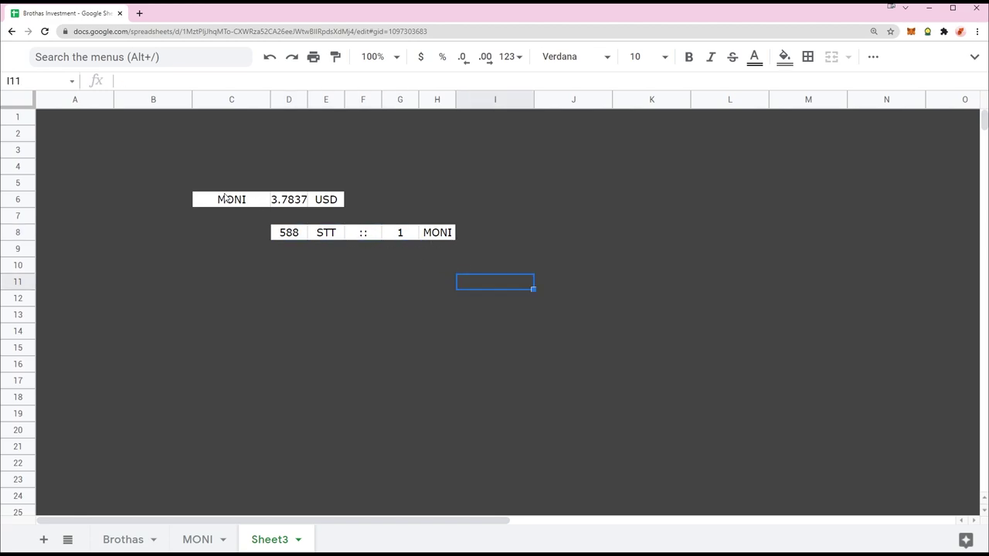
{"action": "left_click", "coordinate": [281, 204]}
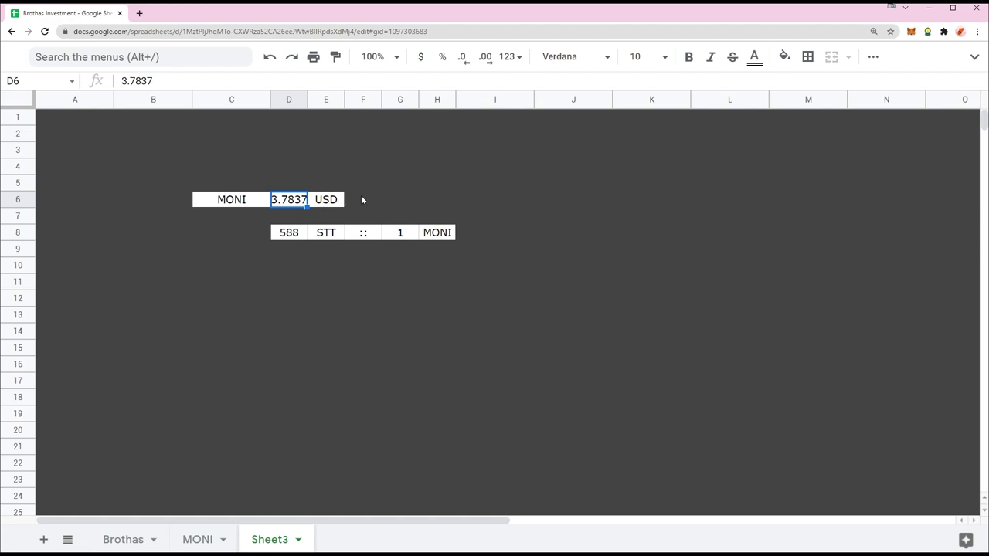
Step: Switch to the MONI/BNB price chart on PooCoin and maximize its browser window
{"action": "key", "text": "alt+Tab"}
{"action": "key", "text": "alt+Tab"}
{"action": "key", "text": "alt+Tab"}
{"action": "key", "text": "alt+Tab"}
{"action": "key", "text": "alt+Tab"}
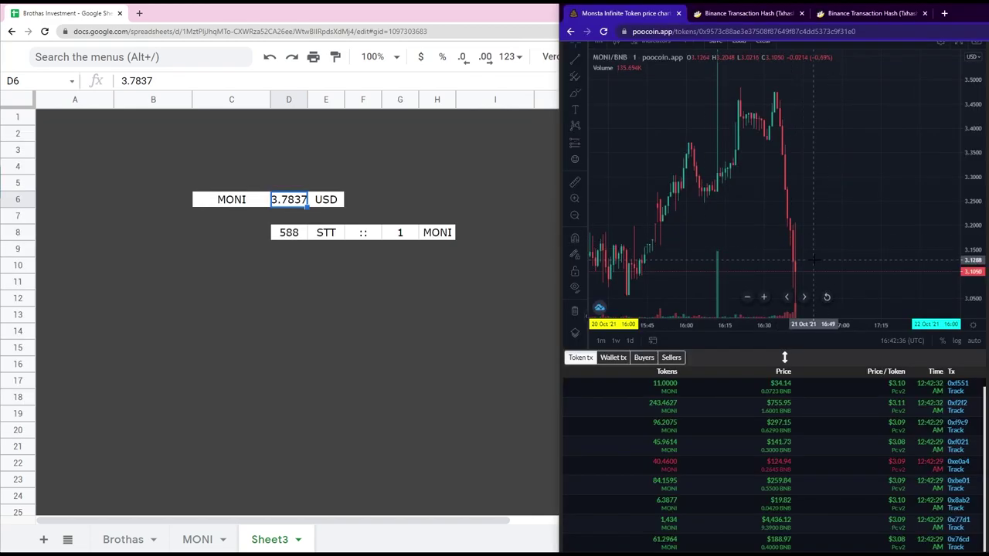
{"action": "scroll", "coordinate": [815, 261], "scroll_direction": "down", "scroll_amount": 5}
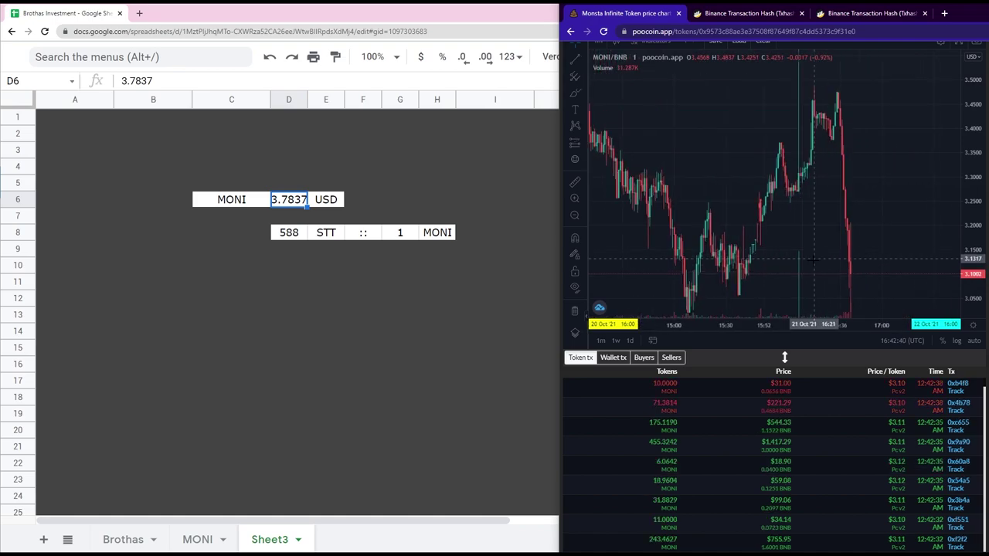
{"action": "scroll", "coordinate": [854, 469], "scroll_direction": "up", "scroll_amount": 1}
{"action": "scroll", "coordinate": [910, 276], "scroll_direction": "down", "scroll_amount": 3}
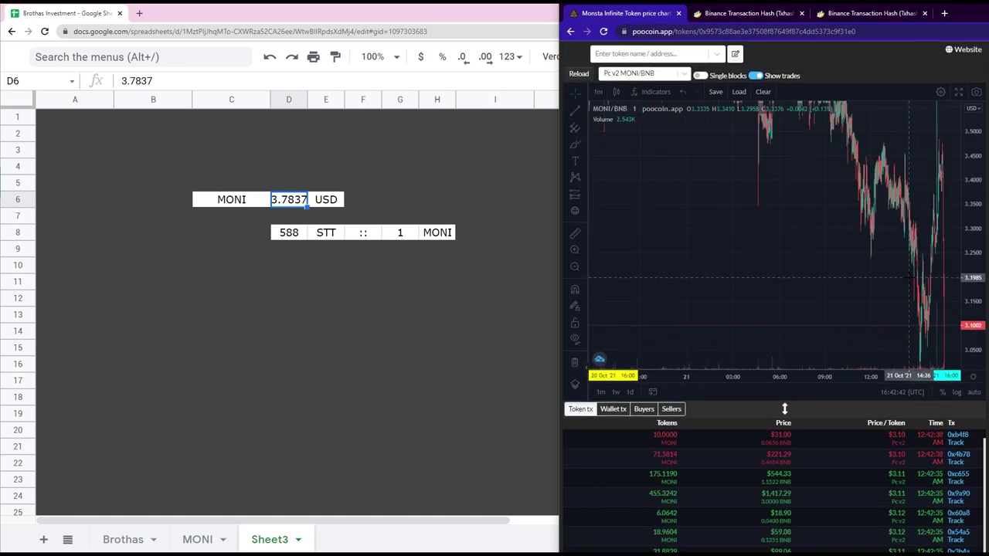
{"action": "scroll", "coordinate": [910, 277], "scroll_direction": "up", "scroll_amount": 5}
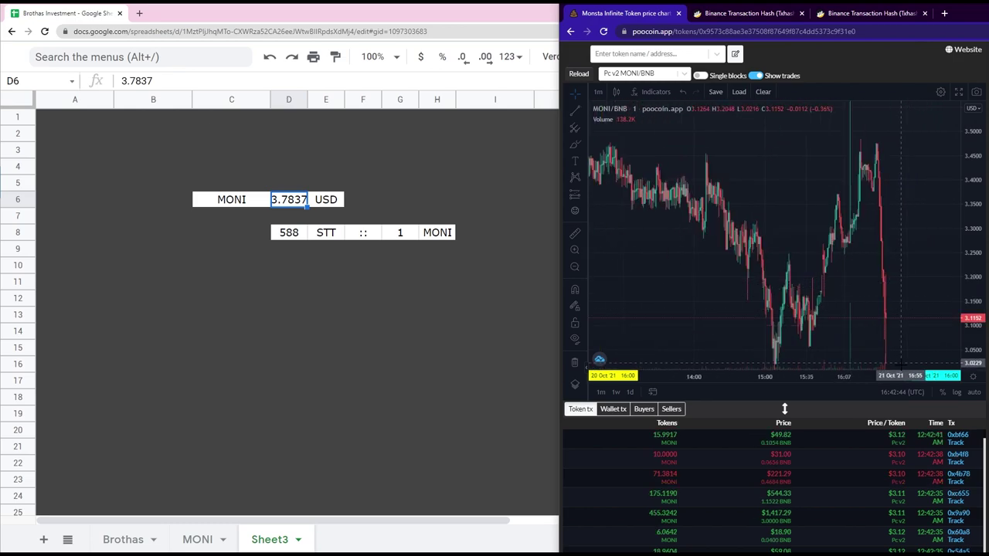
{"action": "double_click", "coordinate": [952, 14]}
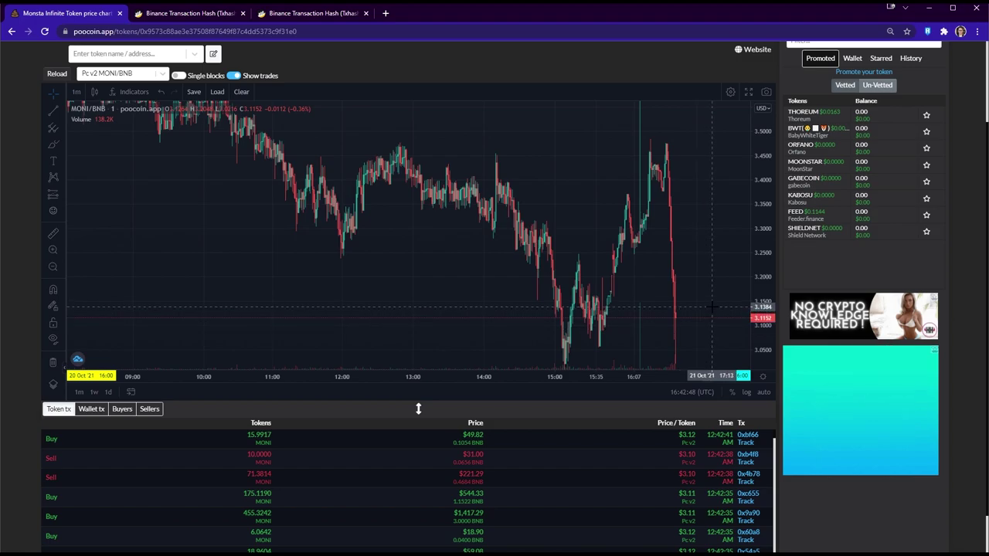
Step: Examine the MONI price movement around the latest candles and back to the 20 Oct '21 16:00 line
{"action": "scroll", "coordinate": [705, 328], "scroll_direction": "down", "scroll_amount": 3}
{"action": "scroll", "coordinate": [706, 275], "scroll_direction": "down", "scroll_amount": 2}
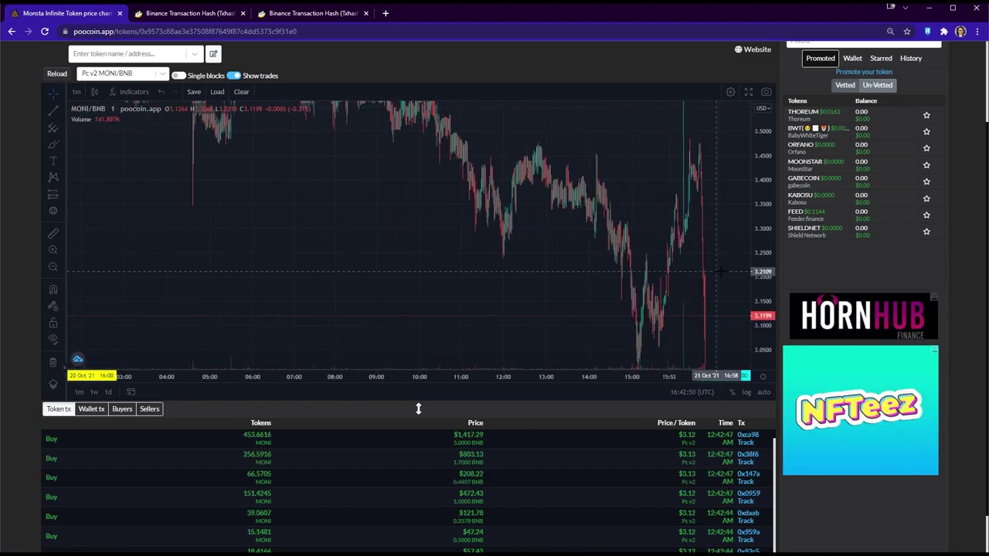
{"action": "scroll", "coordinate": [708, 231], "scroll_direction": "down", "scroll_amount": 3}
{"action": "scroll", "coordinate": [708, 219], "scroll_direction": "up", "scroll_amount": 3}
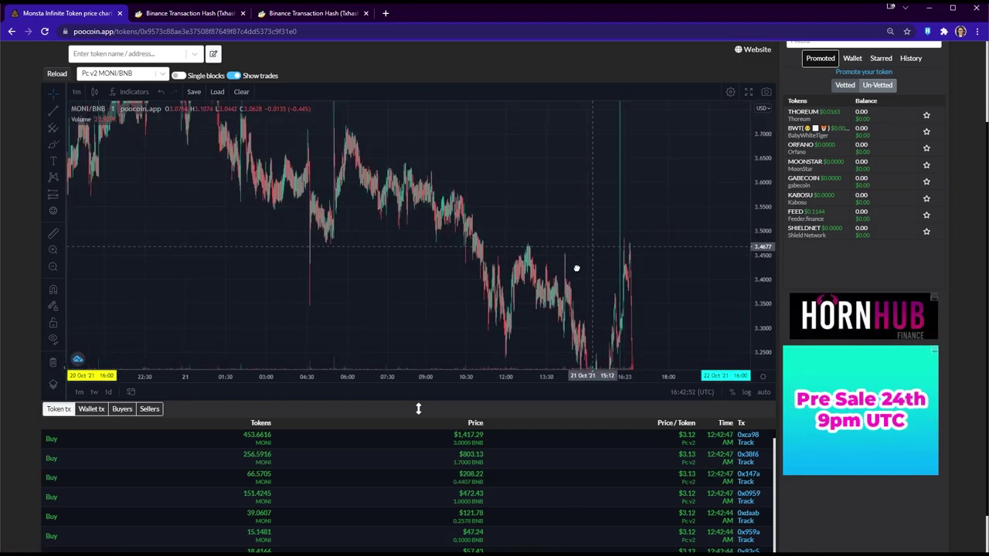
{"action": "scroll", "coordinate": [576, 268], "scroll_direction": "down", "scroll_amount": 3}
{"action": "scroll", "coordinate": [683, 347], "scroll_direction": "up", "scroll_amount": 3}
{"action": "left_click_drag", "start_coordinate": [683, 347], "coordinate": [618, 268]}
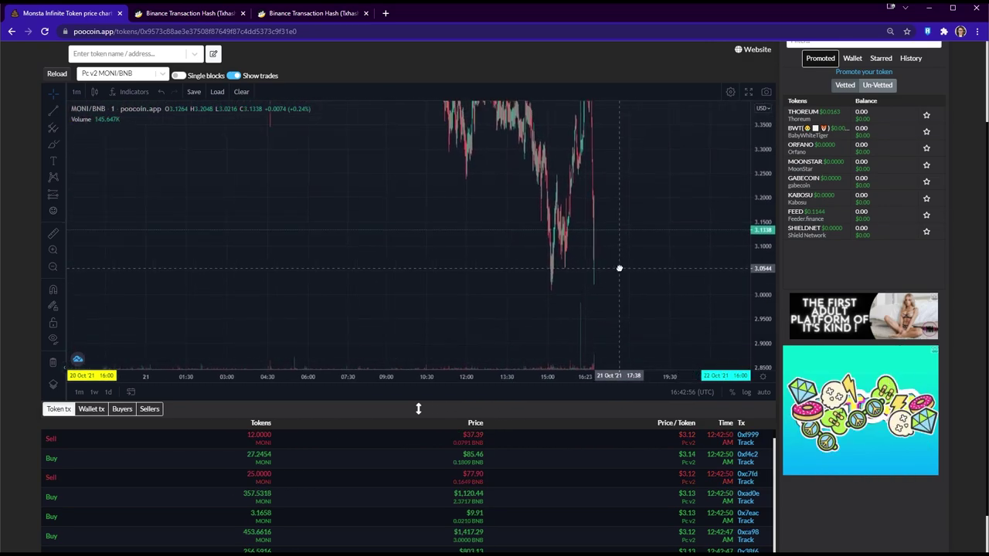
{"action": "scroll", "coordinate": [602, 267], "scroll_direction": "up", "scroll_amount": 3}
{"action": "scroll", "coordinate": [359, 237], "scroll_direction": "down", "scroll_amount": 3}
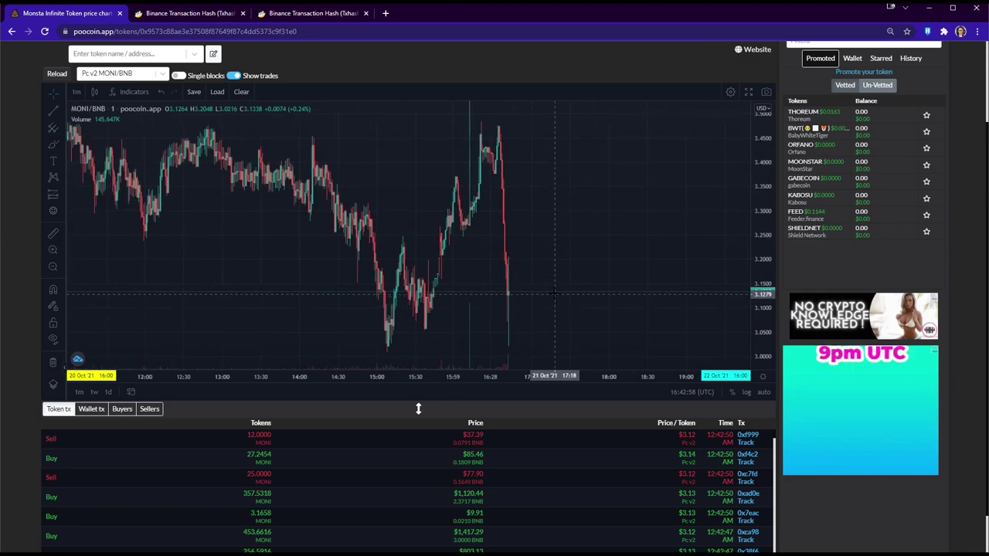
{"action": "scroll", "coordinate": [225, 262], "scroll_direction": "down", "scroll_amount": 3}
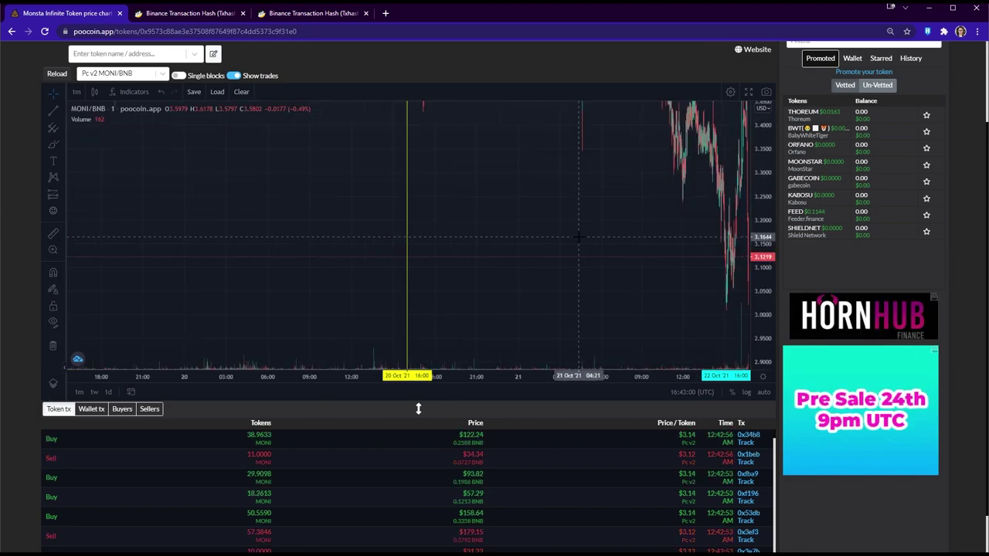
Step: Measure the price drop from the 20 Oct snapshot line to the latest low on the MONI/BNB chart
{"action": "left_click_drag", "start_coordinate": [767, 293], "coordinate": [769, 330]}
{"action": "left_click_drag", "start_coordinate": [618, 301], "coordinate": [467, 334]}
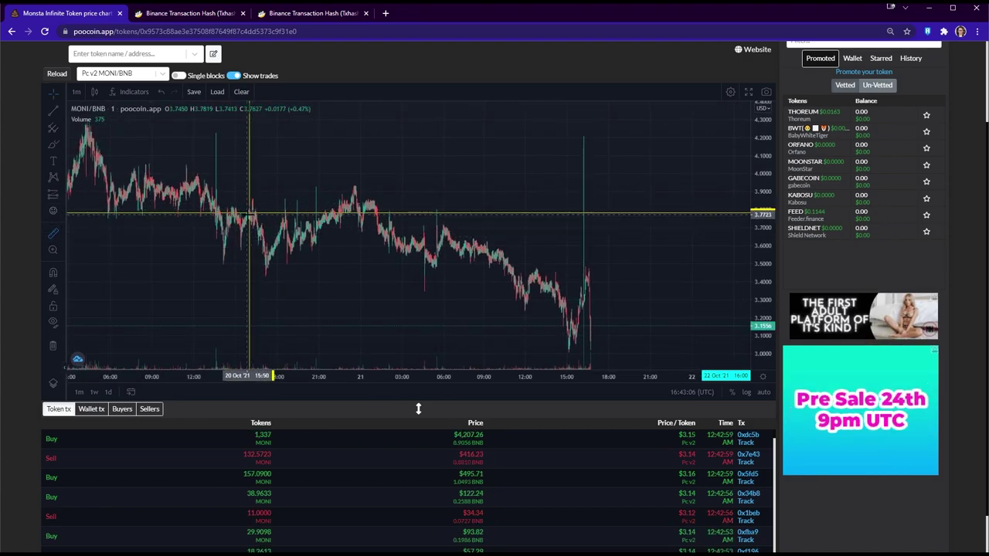
{"action": "left_click", "coordinate": [249, 212]}
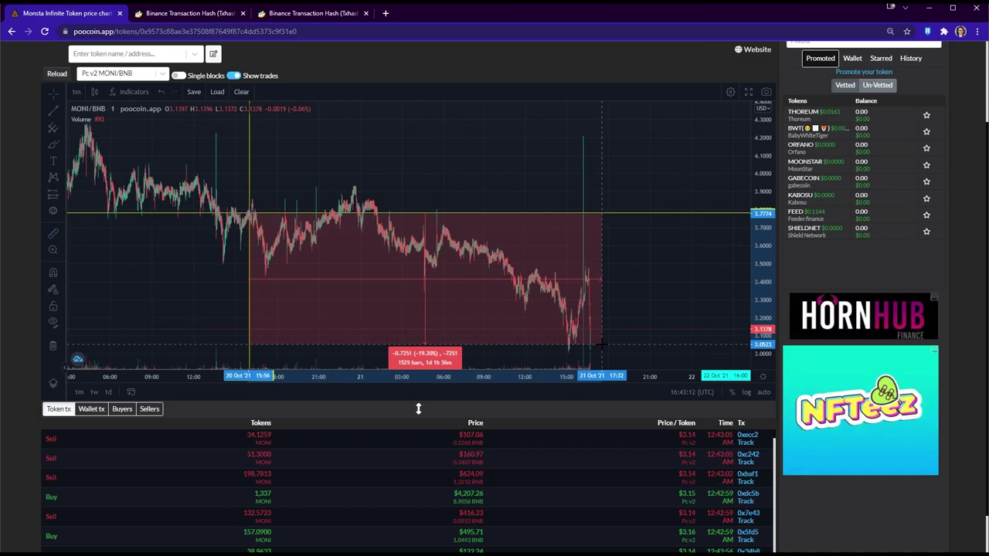
{"action": "left_click", "coordinate": [599, 352]}
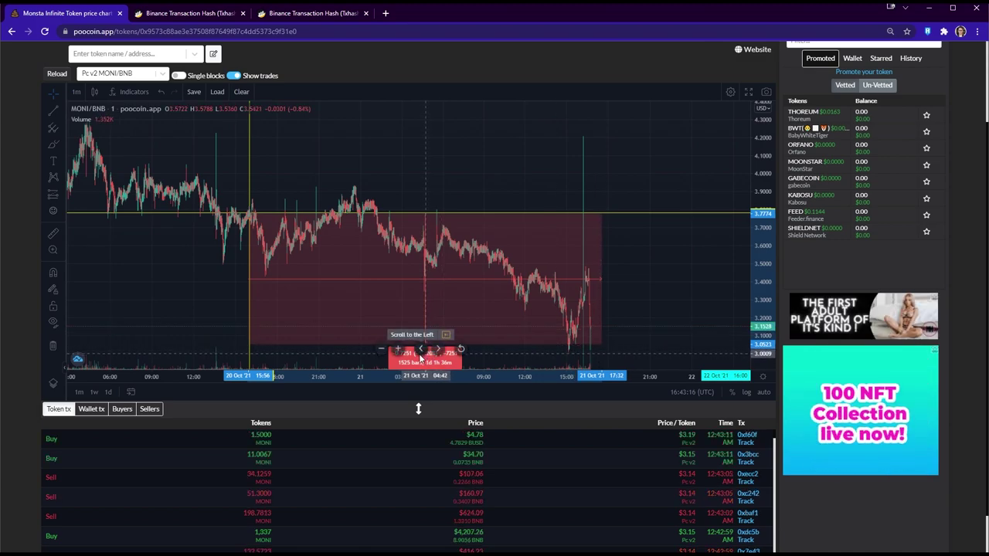
{"action": "left_click", "coordinate": [646, 311]}
Step: Examine the latest MONI price movement in relation to the horizontal snapshot price line on the chart
{"action": "scroll", "coordinate": [595, 311], "scroll_direction": "up", "scroll_amount": 5}
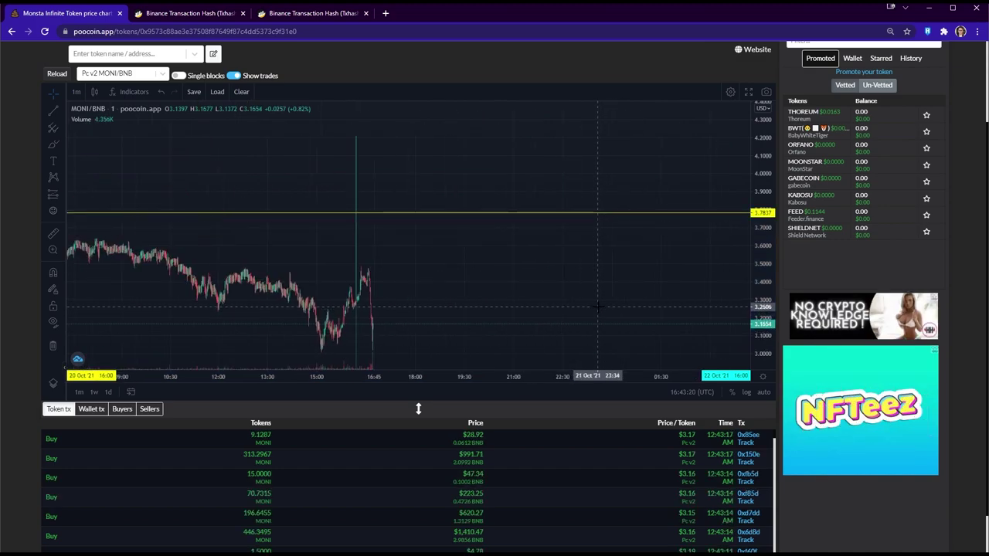
{"action": "left_click_drag", "start_coordinate": [369, 312], "coordinate": [560, 242]}
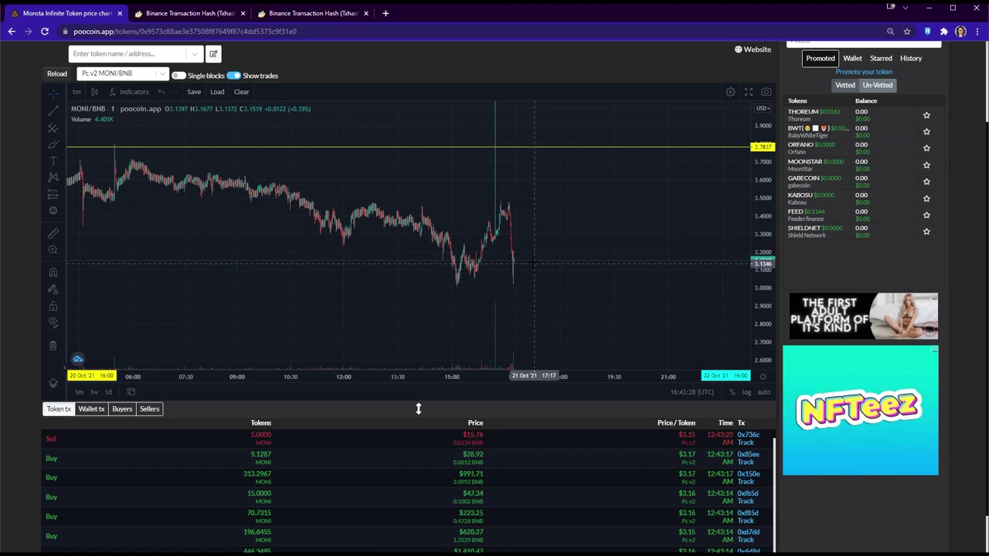
{"action": "scroll", "coordinate": [528, 278], "scroll_direction": "up", "scroll_amount": 5}
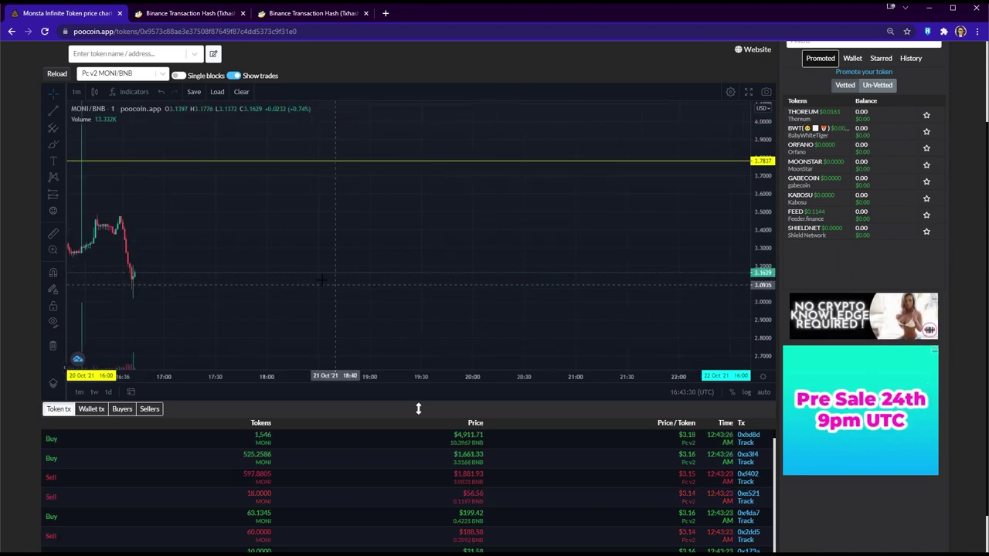
{"action": "left_click_drag", "start_coordinate": [343, 260], "coordinate": [648, 256]}
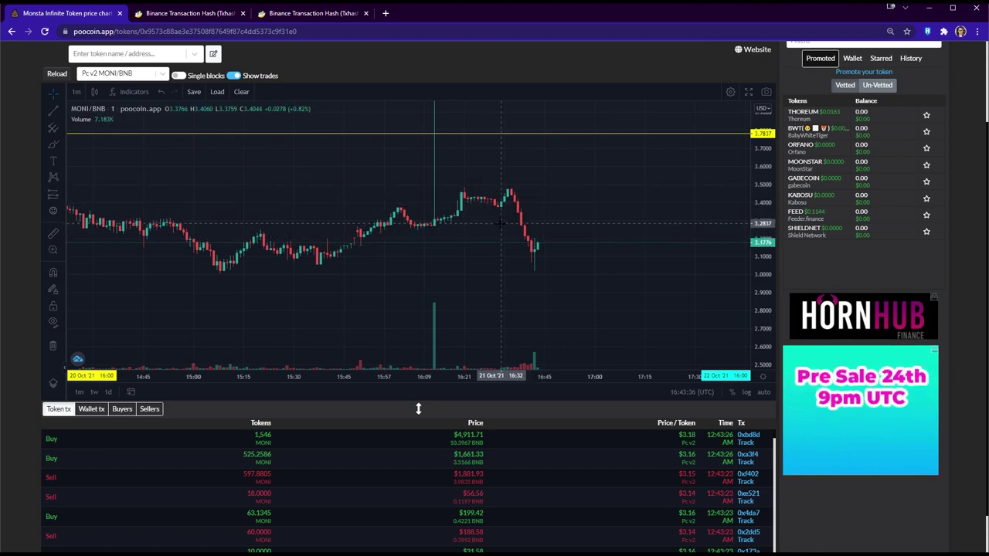
{"action": "scroll", "coordinate": [559, 153], "scroll_direction": "down", "scroll_amount": 10}
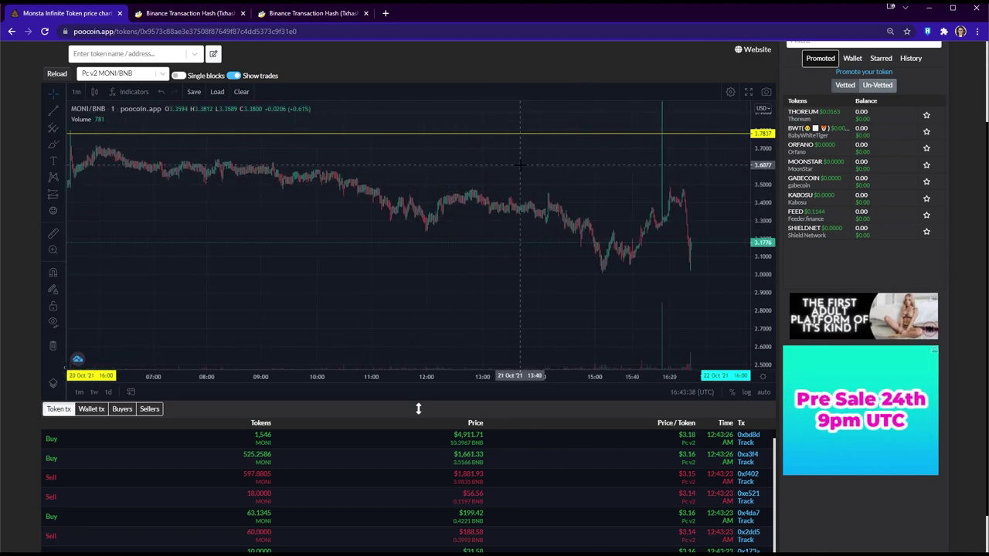
Step: Switch the MONI/BNB chart to 4-hour candles and examine the price history around the 20 Oct and 22 Oct '21 16:00 lines
{"action": "scroll", "coordinate": [591, 271], "scroll_direction": "down", "scroll_amount": 8}
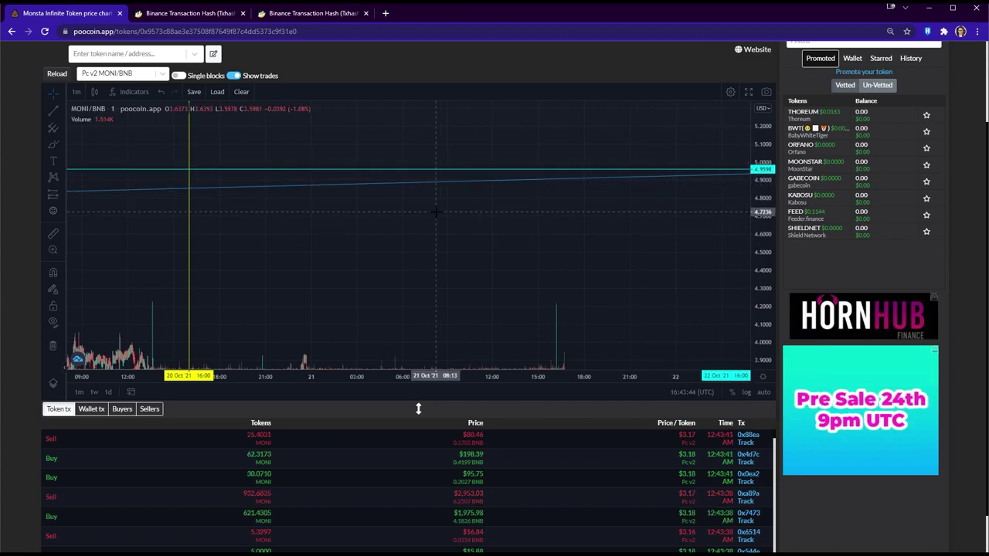
{"action": "left_click_drag", "start_coordinate": [433, 209], "coordinate": [520, 213]}
{"action": "scroll", "coordinate": [23, 155], "scroll_direction": "down", "scroll_amount": 1}
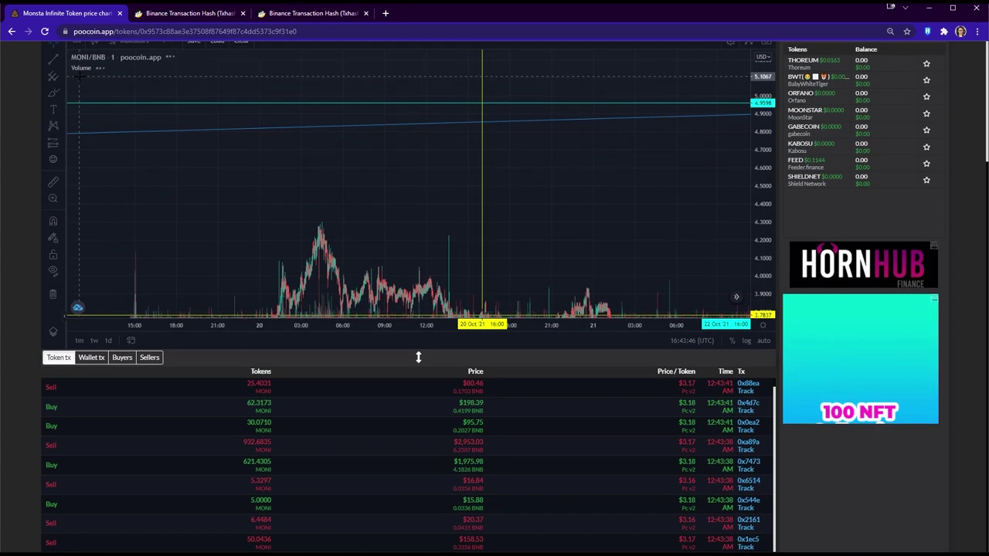
{"action": "scroll", "coordinate": [24, 124], "scroll_direction": "up", "scroll_amount": 2}
{"action": "scroll", "coordinate": [24, 124], "scroll_direction": "up", "scroll_amount": 1}
{"action": "left_click", "coordinate": [76, 187]}
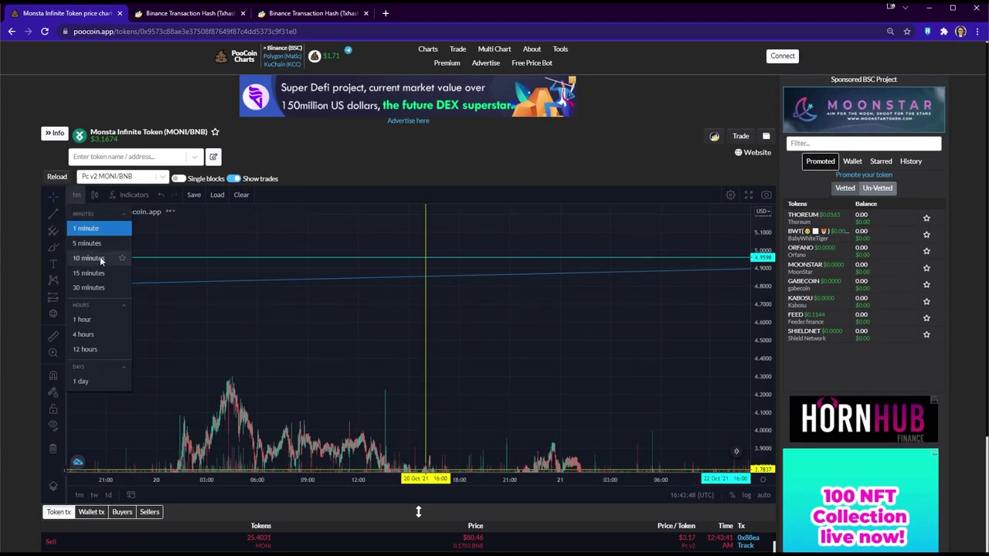
{"action": "left_click", "coordinate": [91, 335]}
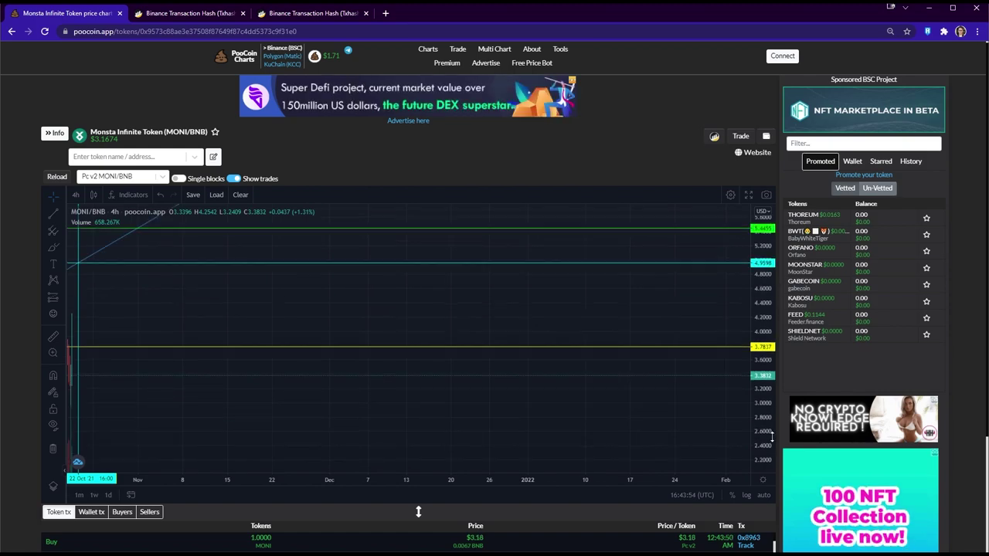
{"action": "left_click_drag", "start_coordinate": [307, 276], "coordinate": [692, 325]}
{"action": "scroll", "coordinate": [677, 310], "scroll_direction": "up", "scroll_amount": 5}
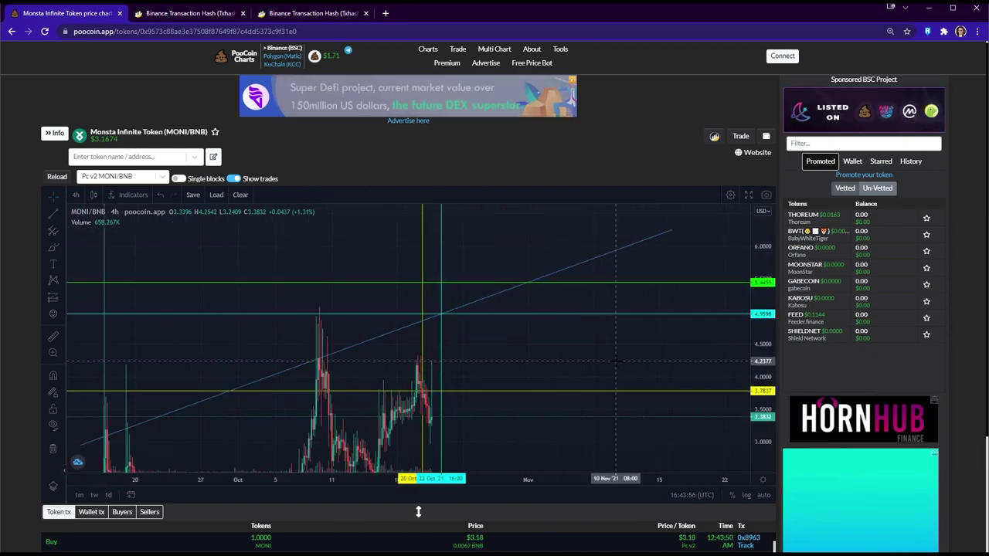
{"action": "left_click_drag", "start_coordinate": [572, 347], "coordinate": [601, 301]}
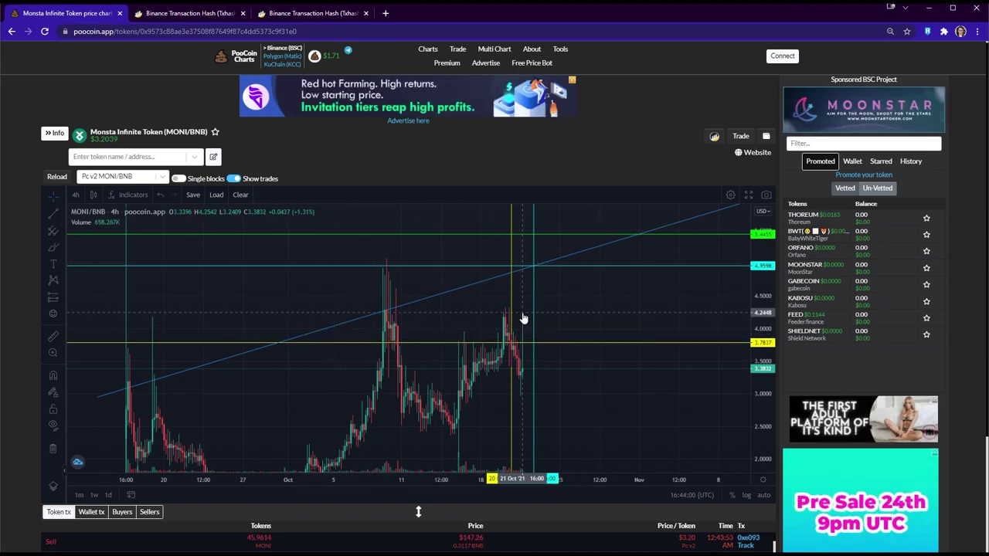
{"action": "scroll", "coordinate": [548, 313], "scroll_direction": "up", "scroll_amount": 5}
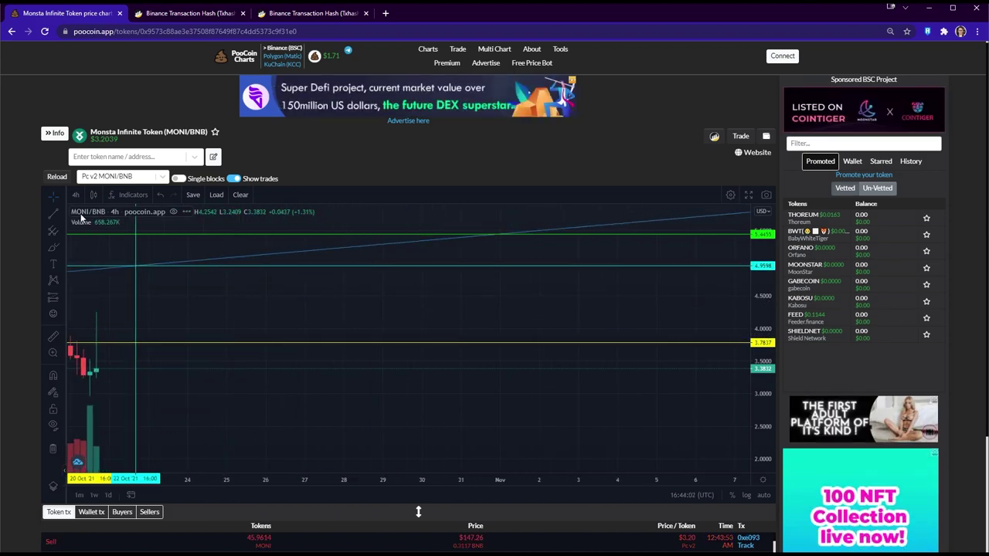
{"action": "left_click_drag", "start_coordinate": [203, 353], "coordinate": [534, 293]}
Step: Set the chart back to 1-minute candles and review the day's MONI price against the 3.7837 line
{"action": "left_click", "coordinate": [75, 195]}
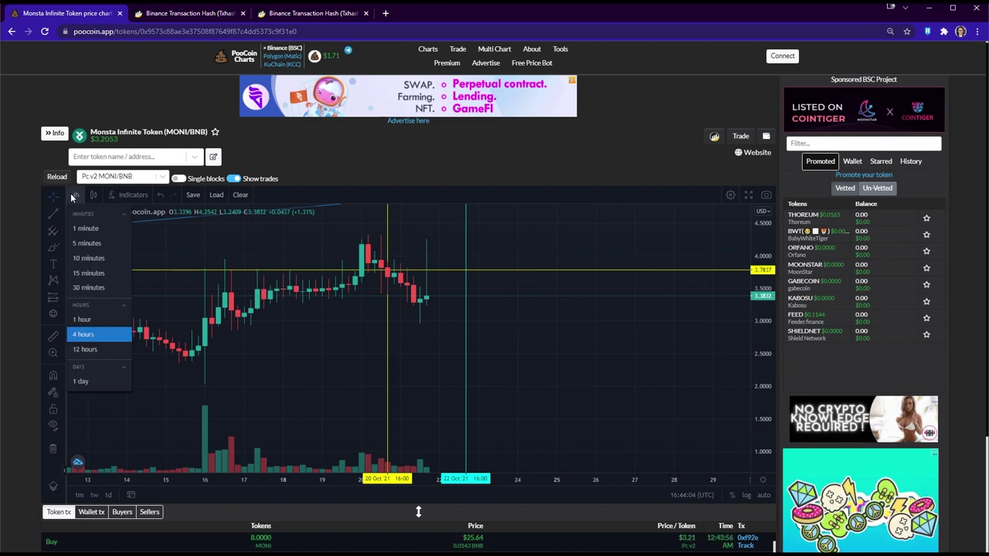
{"action": "left_click", "coordinate": [86, 228]}
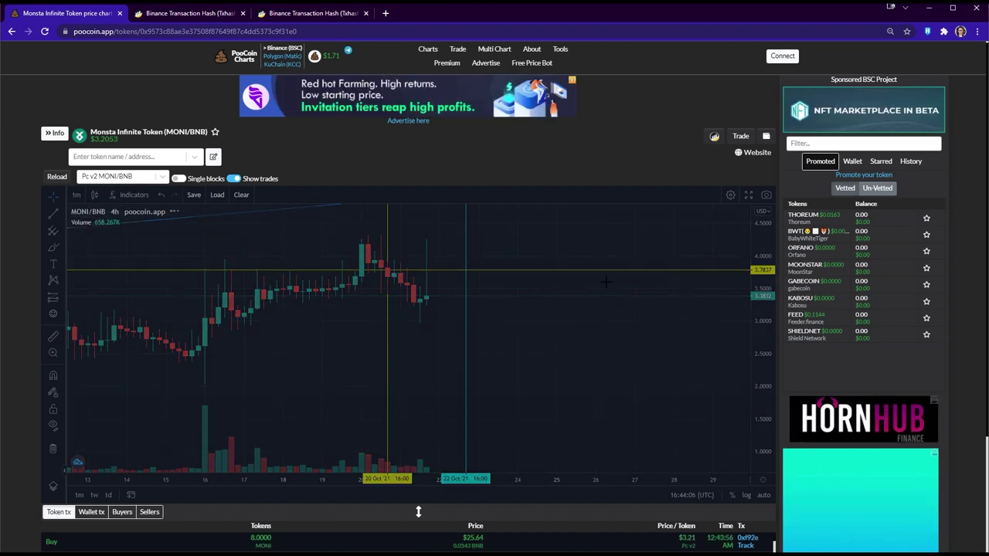
{"action": "scroll", "coordinate": [606, 292], "scroll_direction": "down", "scroll_amount": 5}
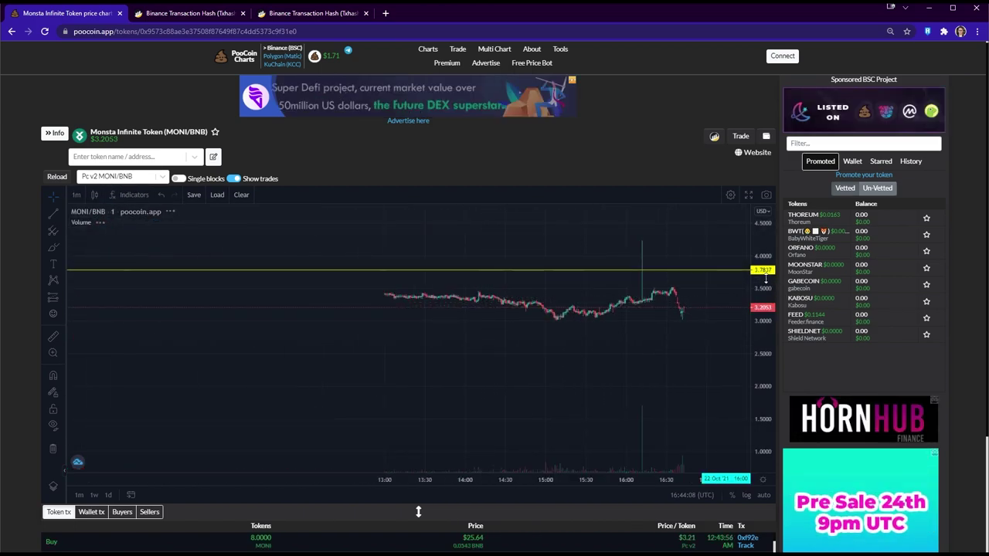
{"action": "scroll", "coordinate": [686, 313], "scroll_direction": "up", "scroll_amount": 5}
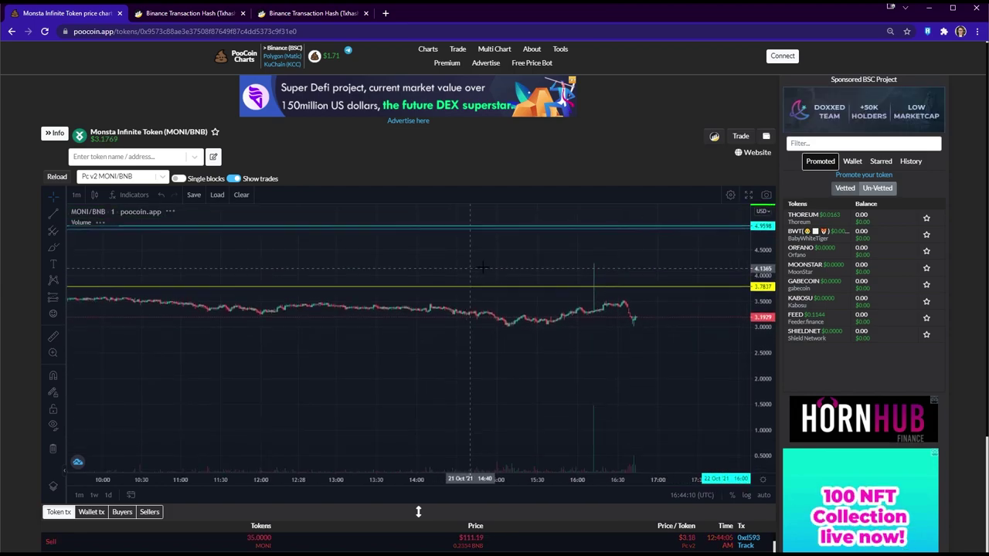
{"action": "scroll", "coordinate": [664, 321], "scroll_direction": "down", "scroll_amount": 10}
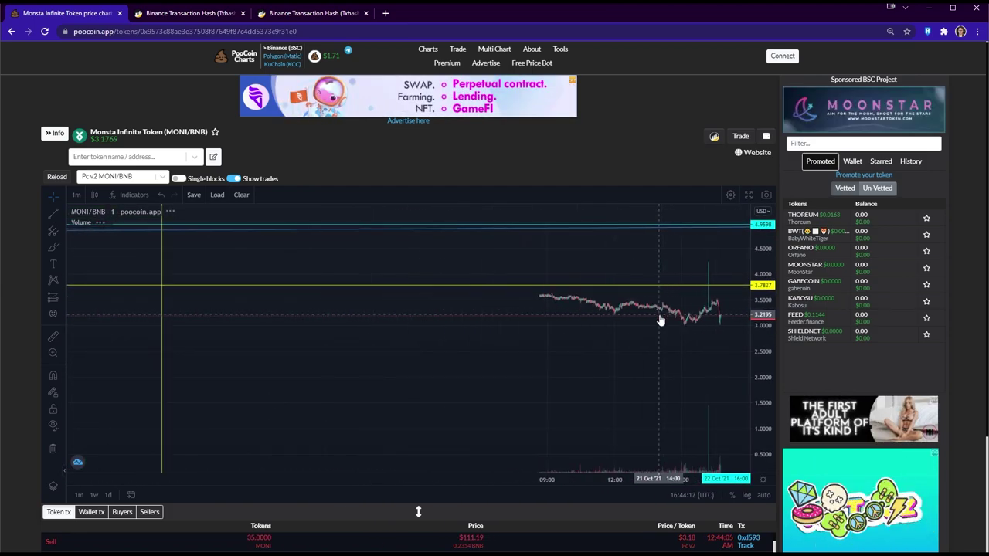
{"action": "scroll", "coordinate": [661, 321], "scroll_direction": "down", "scroll_amount": 3}
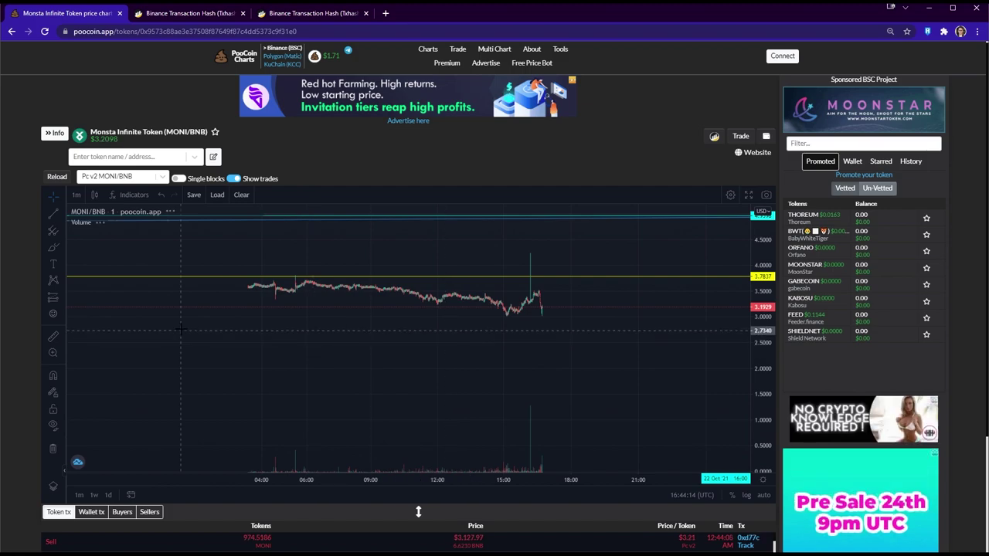
Step: Examine the most recent 1-minute MONI candles up close with the price scale fitted to them
{"action": "left_click", "coordinate": [52, 353]}
{"action": "left_click_drag", "start_coordinate": [470, 249], "coordinate": [585, 360]}
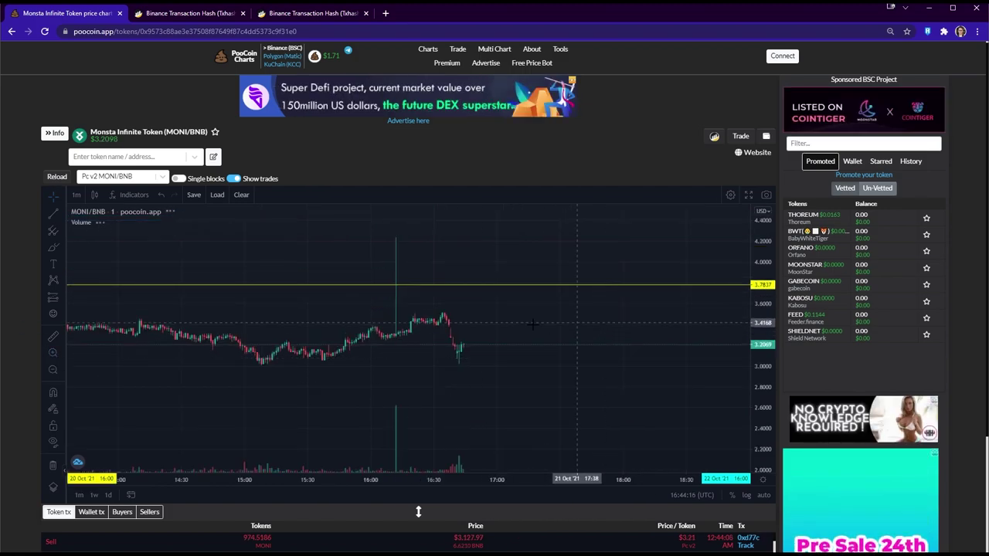
{"action": "scroll", "coordinate": [506, 351], "scroll_direction": "up", "scroll_amount": 5}
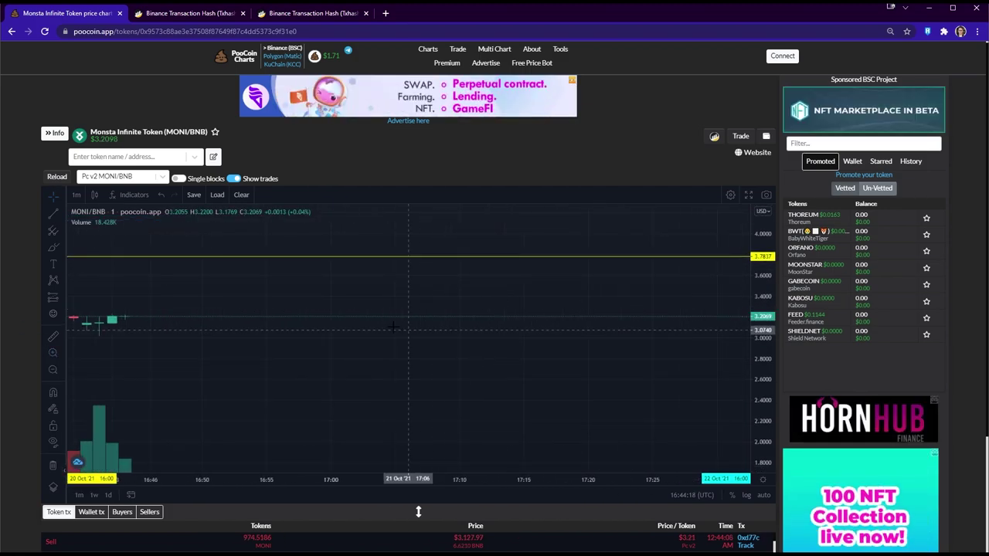
{"action": "left_click_drag", "start_coordinate": [767, 291], "coordinate": [769, 224]}
{"action": "double_click", "coordinate": [768, 225]}
{"action": "scroll", "coordinate": [595, 370], "scroll_direction": "down", "scroll_amount": 5}
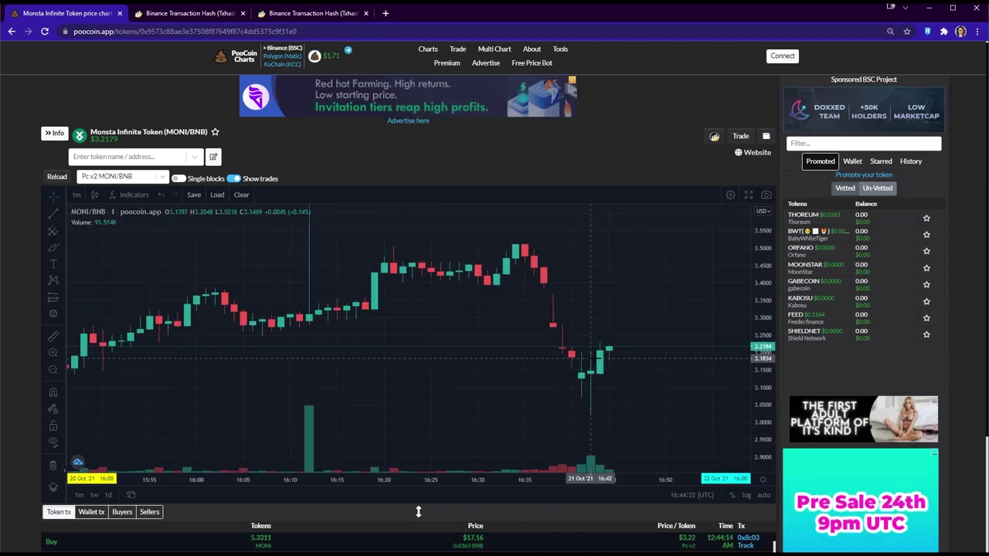
{"action": "scroll", "coordinate": [684, 300], "scroll_direction": "up", "scroll_amount": 1}
{"action": "left_click_drag", "start_coordinate": [481, 307], "coordinate": [395, 307]}
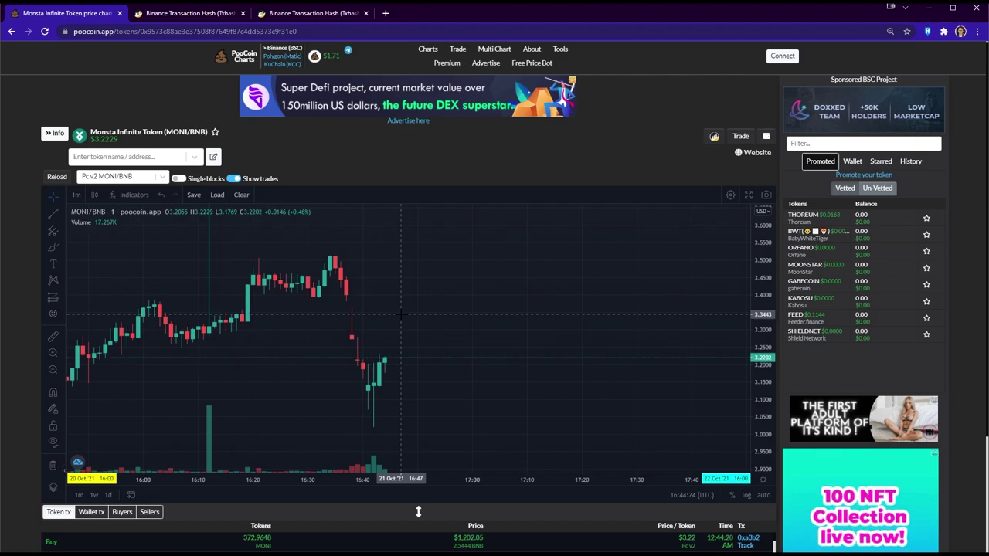
Step: Check the conversion in Sheet3 against the MONI to STT rate posted in Discord and the calculations on the MONI sheet
{"action": "key", "text": "alt+Tab"}
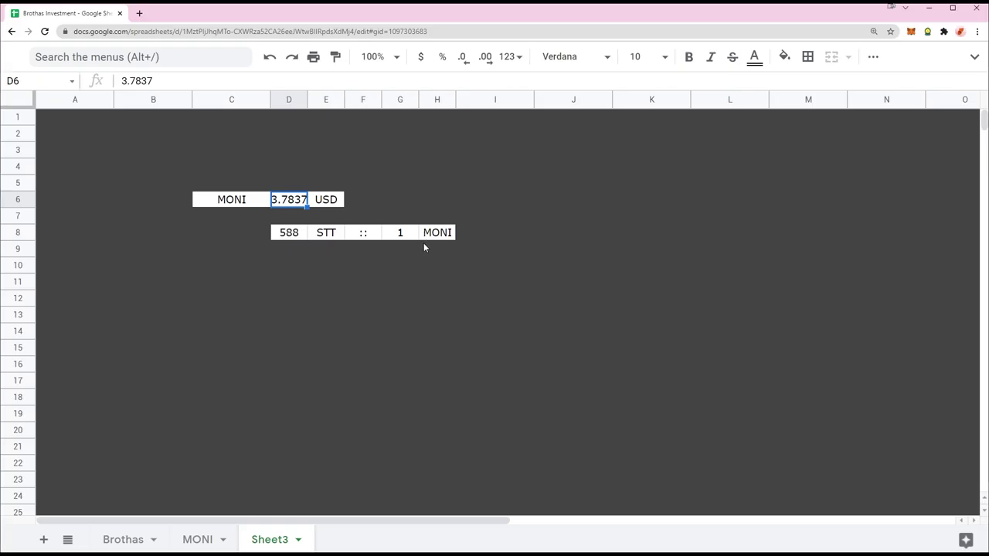
{"action": "key", "text": "alt+Tab"}
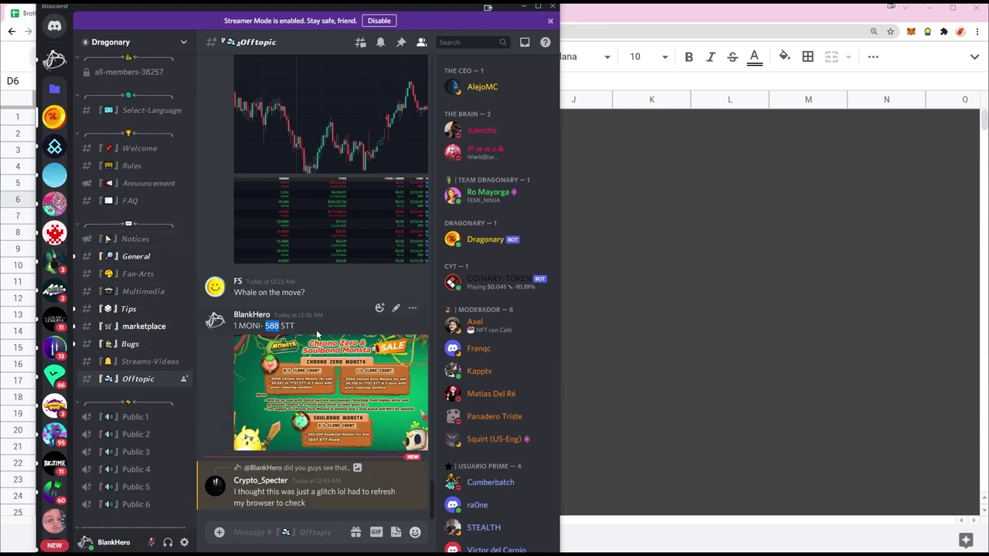
{"action": "left_click", "coordinate": [740, 220]}
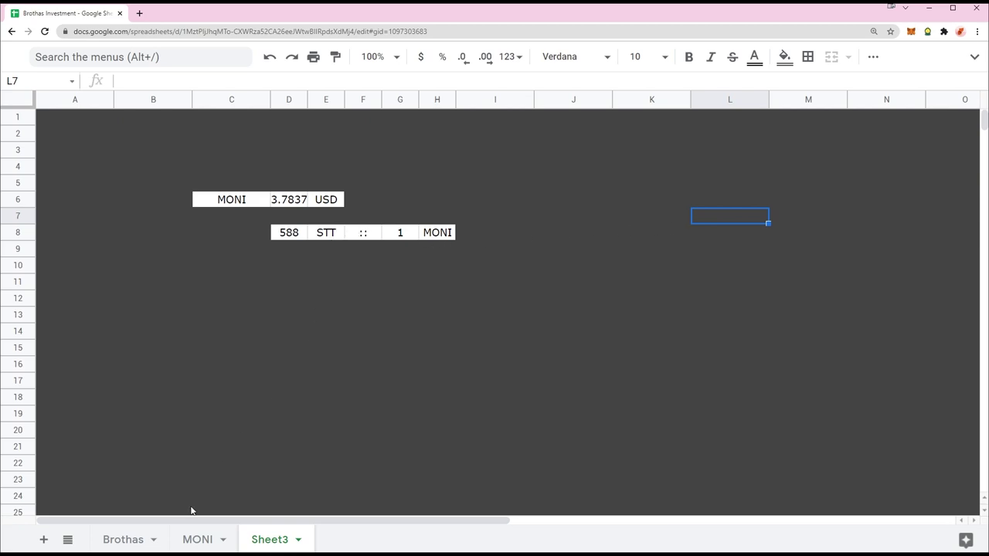
{"action": "left_click", "coordinate": [197, 540]}
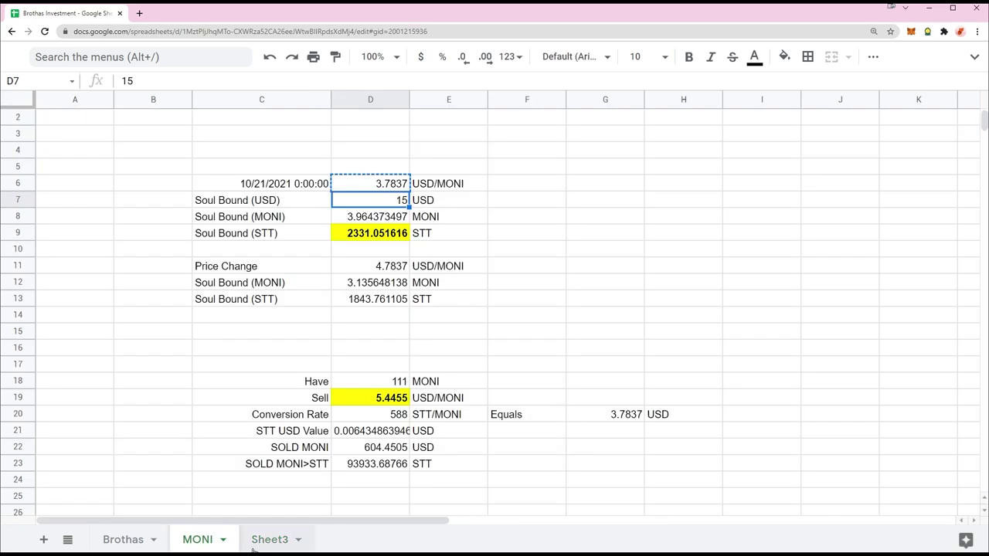
{"action": "left_click", "coordinate": [255, 545]}
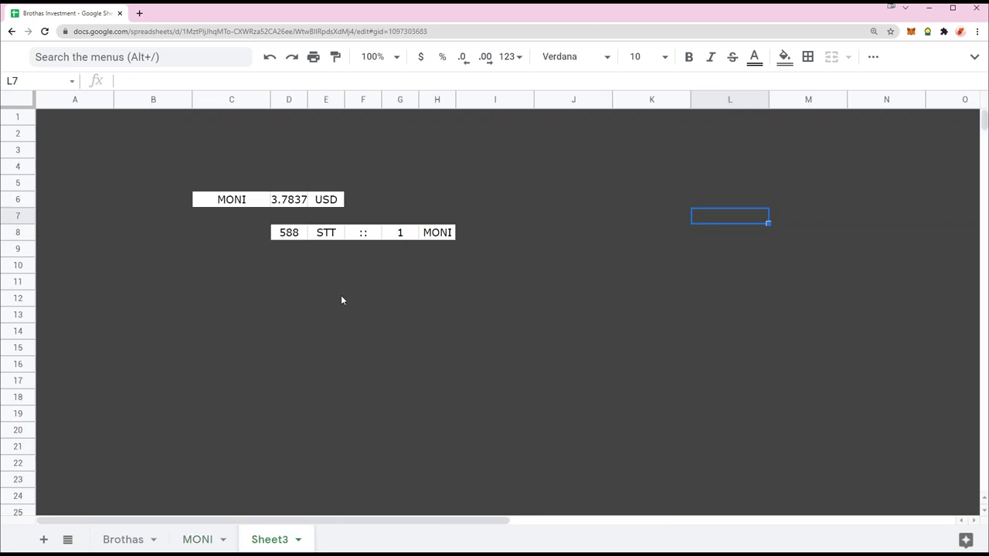
Step: Switch to Telegram and open the Chrono Zero & Soulbond Monsta sale infographic in the Monsta Infinite Announcement channel
{"action": "key", "text": "alt+Tab"}
{"action": "key", "text": "Tab"}
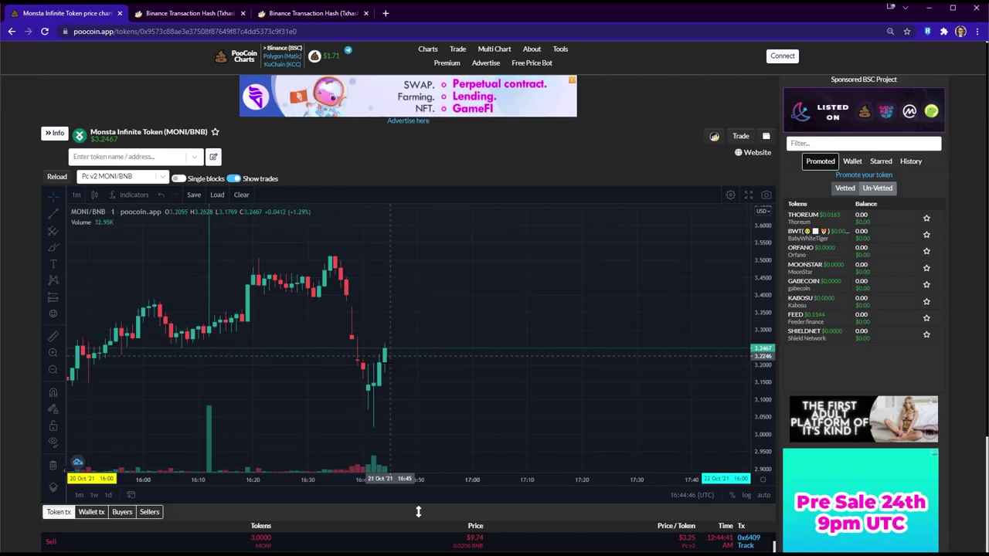
{"action": "key", "text": "alt+Tab"}
{"action": "key", "text": "Tab"}
{"action": "key", "text": "Tab"}
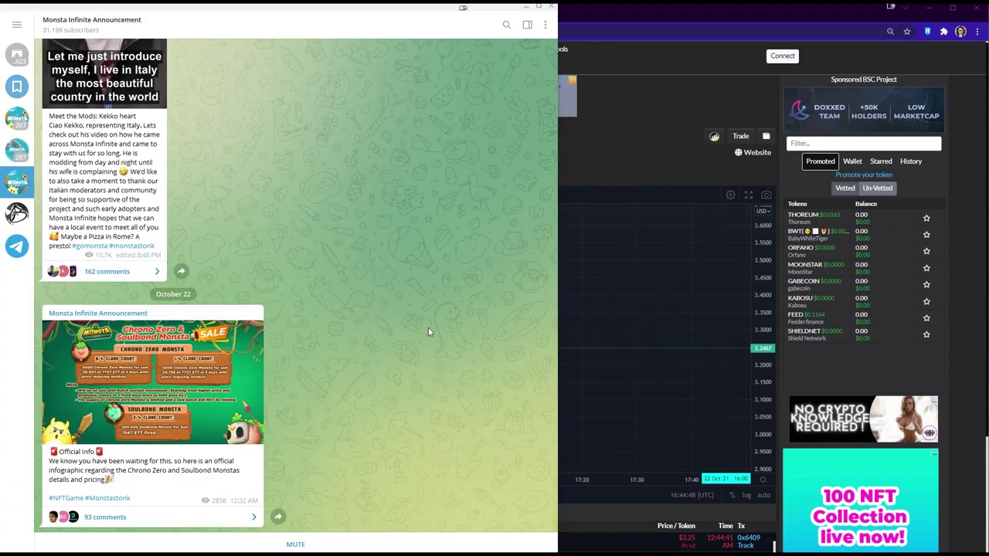
{"action": "left_click", "coordinate": [255, 347]}
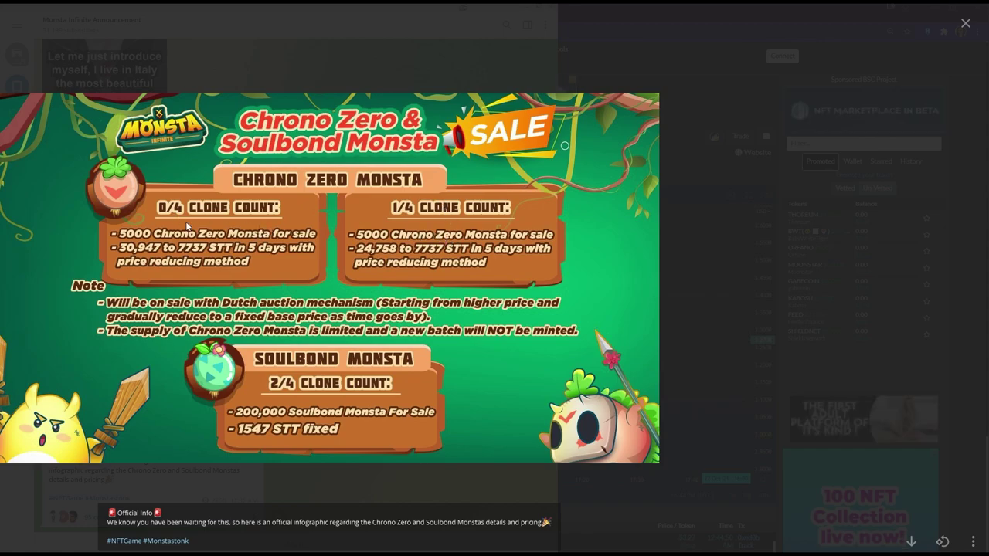
Step: Return to Sheet3 of the Brothas Investment spreadsheet and enter the label Chrono Zero in cell C10
{"action": "key", "text": "alt+Tab"}
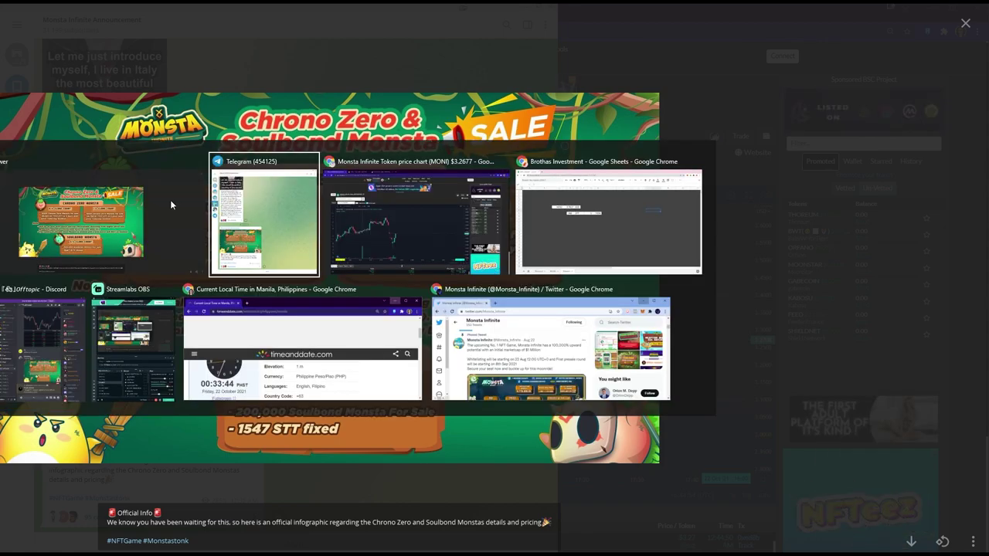
{"action": "key", "text": "alt+Tab"}
{"action": "key", "text": "alt+Tab"}
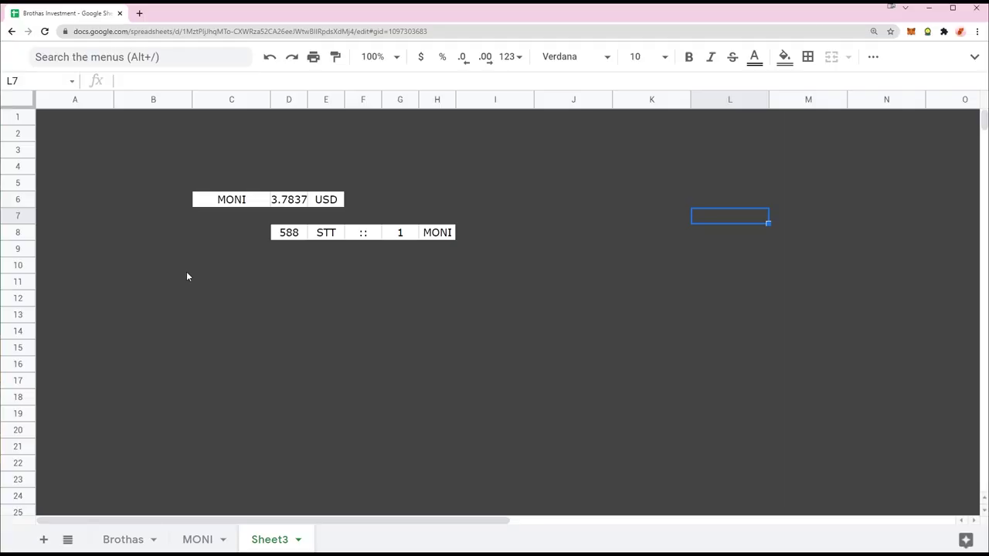
{"action": "left_click", "coordinate": [232, 282]}
{"action": "left_click", "coordinate": [261, 273]}
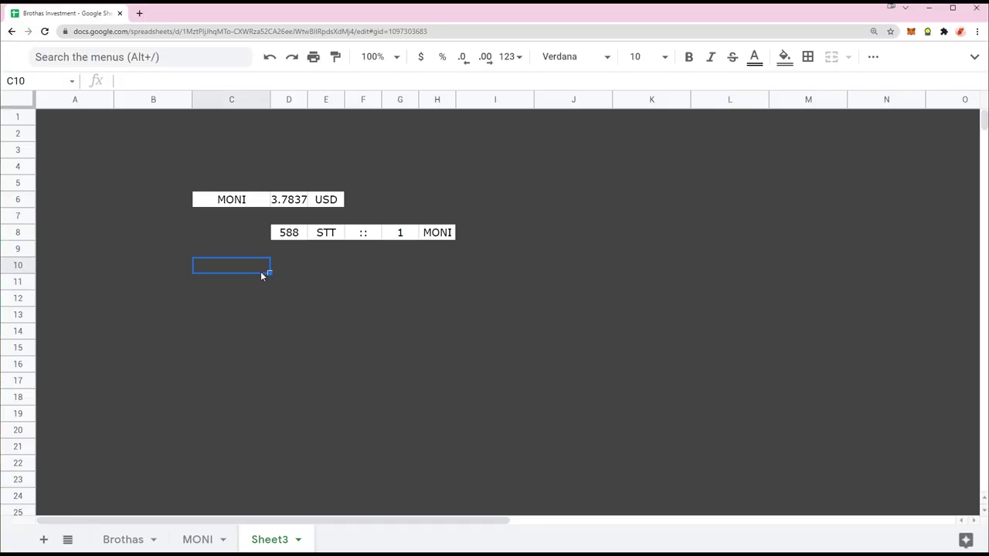
{"action": "type", "text": "Chrono Zero"}
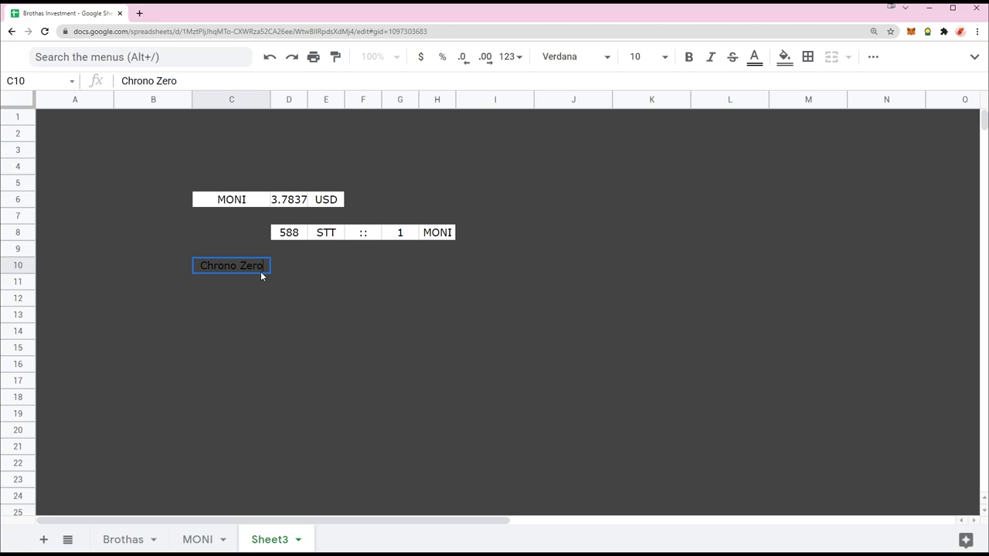
{"action": "key", "text": "Return"}
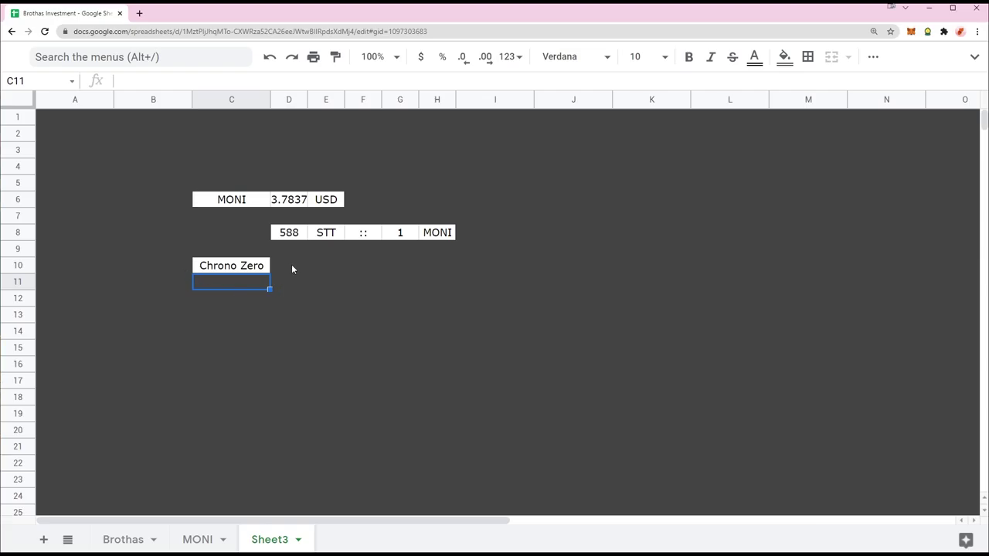
Step: Look up the 0/4 clone starting price in the infographic and enter 30947 in D10 with the unit STT in E10
{"action": "left_click", "coordinate": [291, 265]}
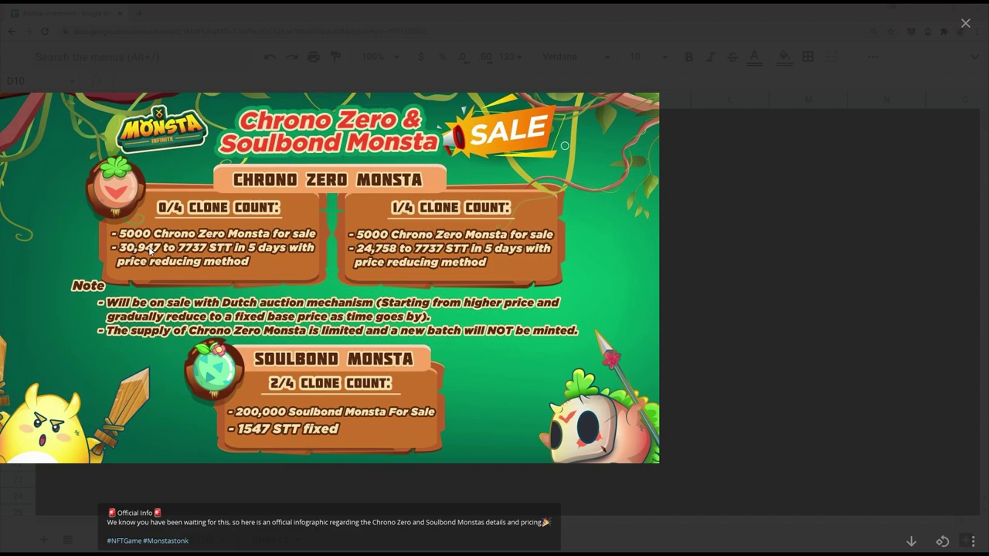
{"action": "key", "text": "Escape"}
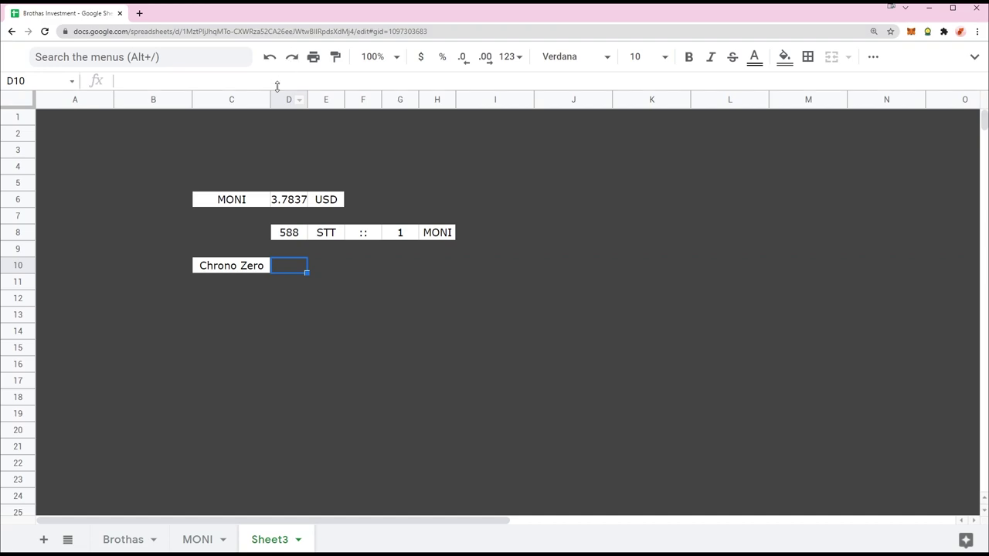
{"action": "type", "text": "30947"}
{"action": "key", "text": "Return"}
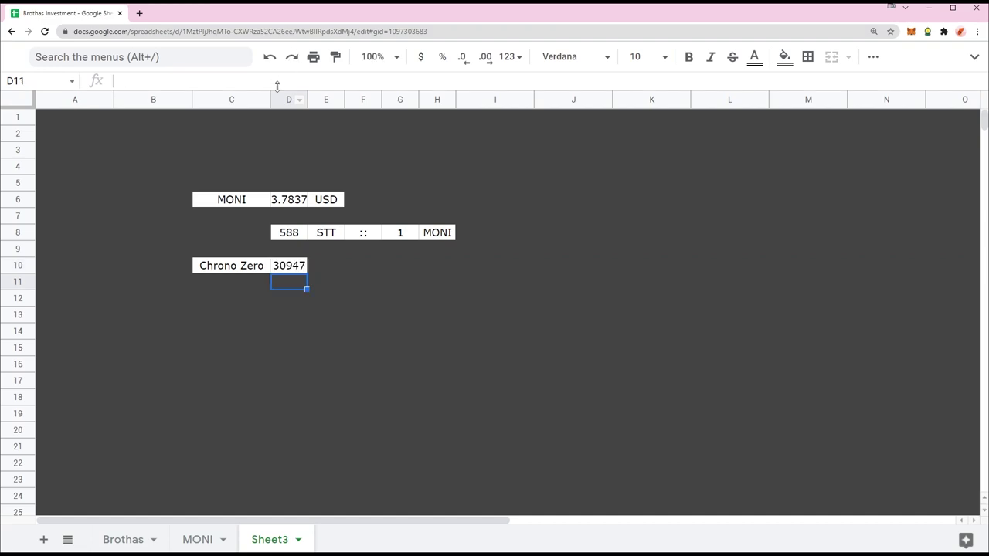
{"action": "left_click", "coordinate": [340, 266]}
{"action": "type", "text": "STT"}
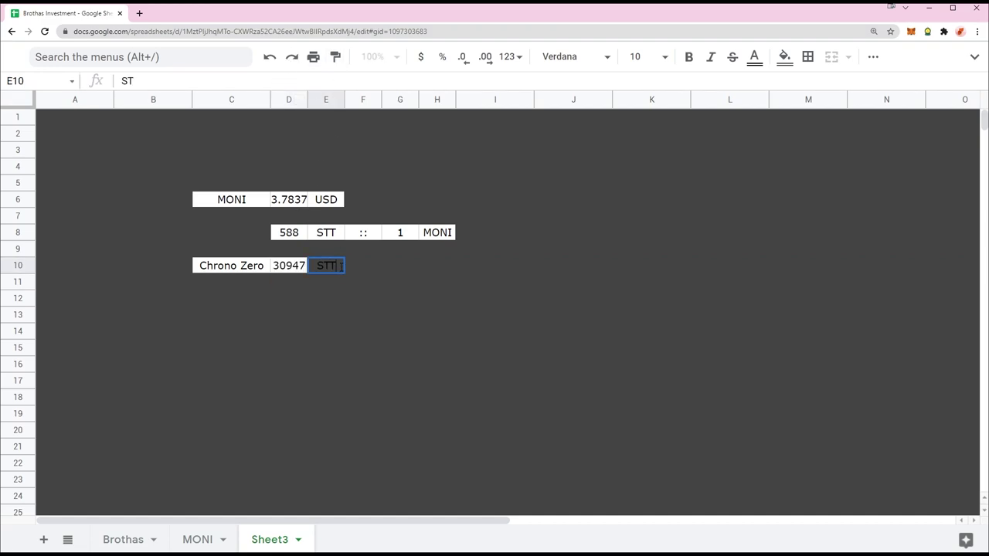
{"action": "left_click", "coordinate": [388, 270]}
{"action": "left_click", "coordinate": [266, 266]}
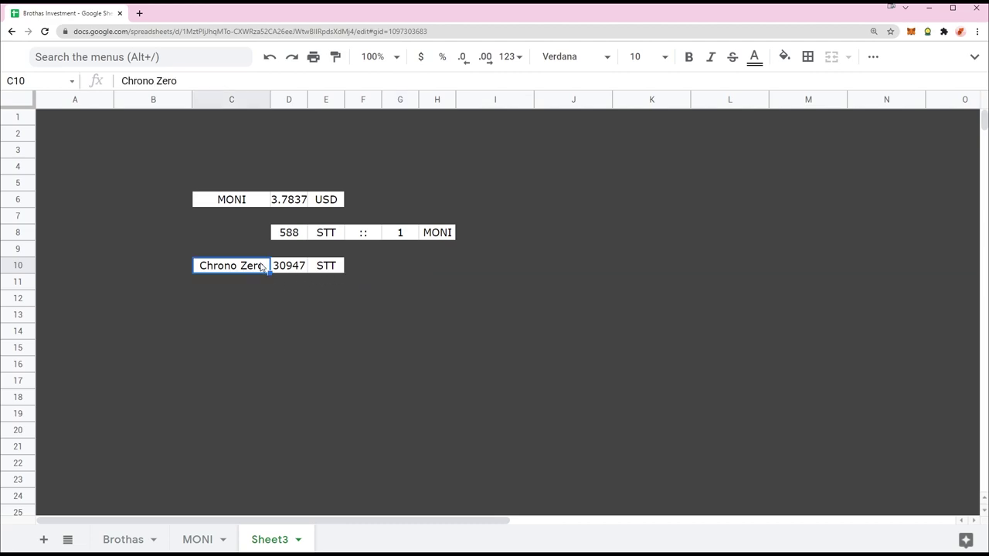
Step: Extend the label in C10 to Chrono Zero 0/4 and widen column C to fit the text
{"action": "double_click", "coordinate": [268, 266]}
{"action": "type", "text": "0/3"}
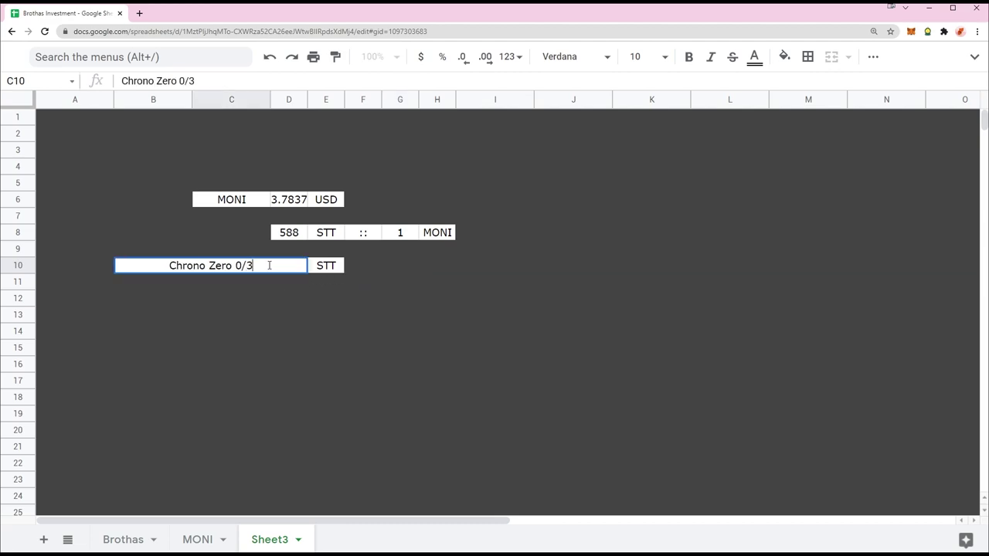
{"action": "key", "text": "Return"}
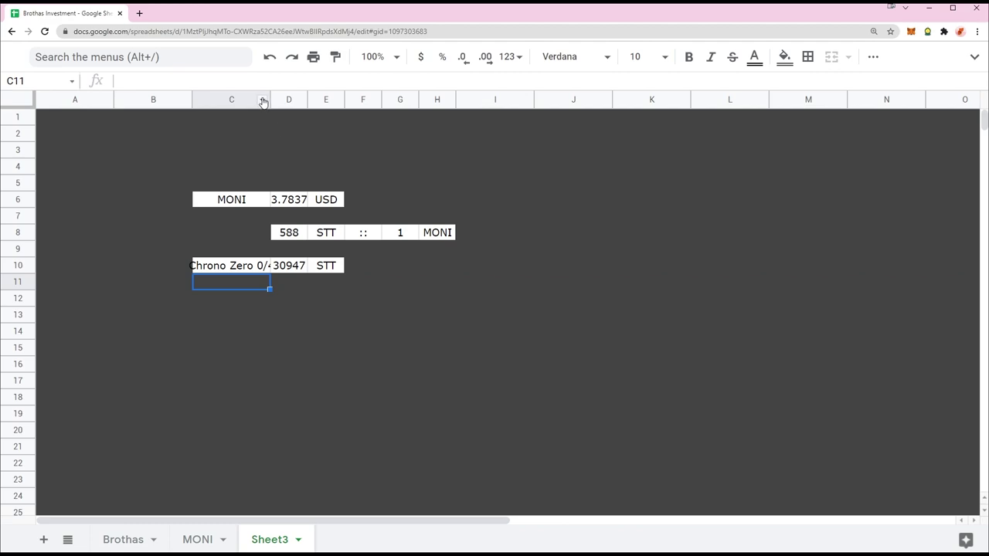
{"action": "left_click_drag", "start_coordinate": [270, 99], "coordinate": [320, 172]}
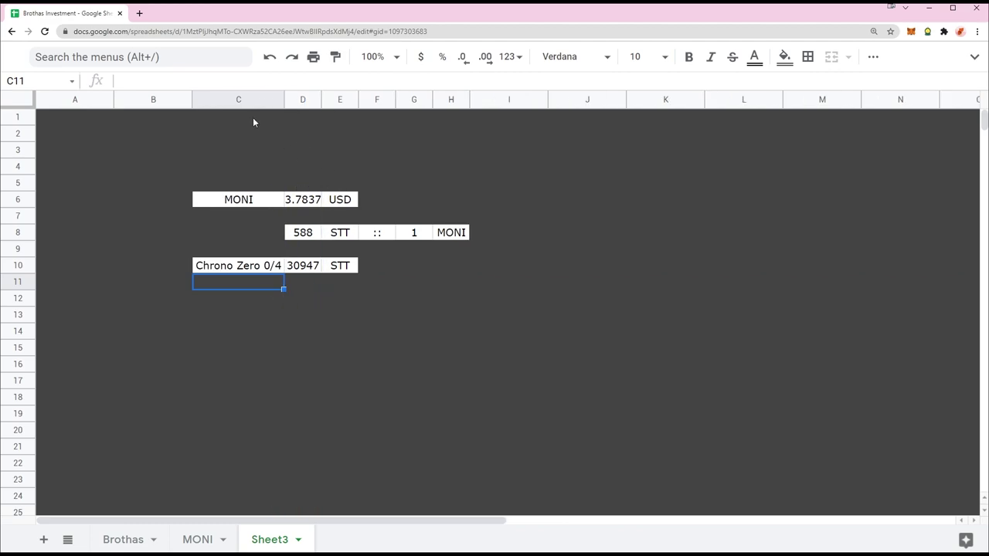
Step: Make column C bold and widen it slightly to fit the bold labels
{"action": "left_click", "coordinate": [238, 99]}
{"action": "key", "text": "ctrl+b"}
{"action": "left_click", "coordinate": [587, 217]}
{"action": "left_click_drag", "start_coordinate": [284, 99], "coordinate": [295, 98]}
{"action": "left_click", "coordinate": [502, 251]}
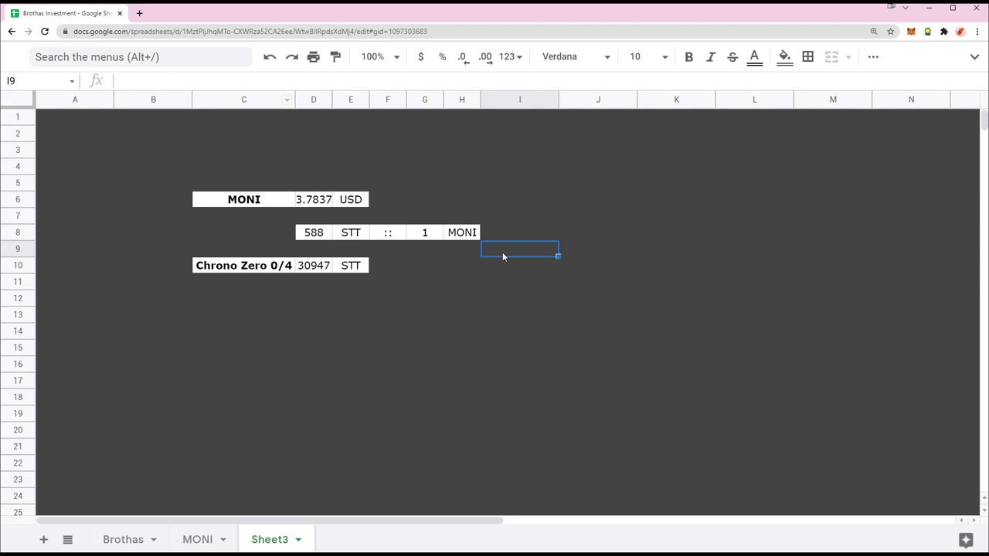
Step: Try rounding the Chrono Zero 0/4 price in D10 to 30900 and undo the change
{"action": "left_click", "coordinate": [314, 103]}
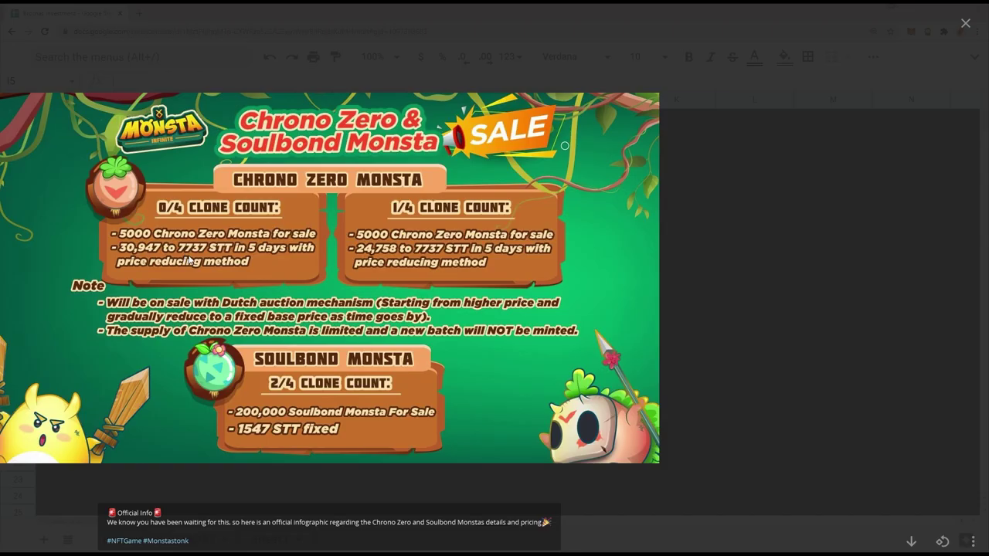
{"action": "key", "text": "Escape"}
{"action": "double_click", "coordinate": [319, 266]}
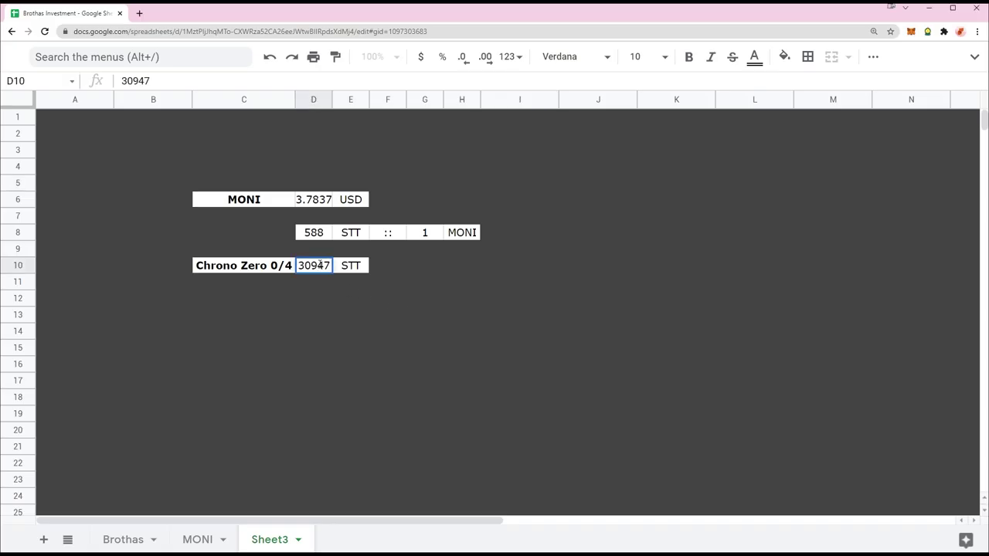
{"action": "left_click_drag", "start_coordinate": [319, 266], "coordinate": [443, 240]}
{"action": "type", "text": "00"}
{"action": "key", "text": "Return"}
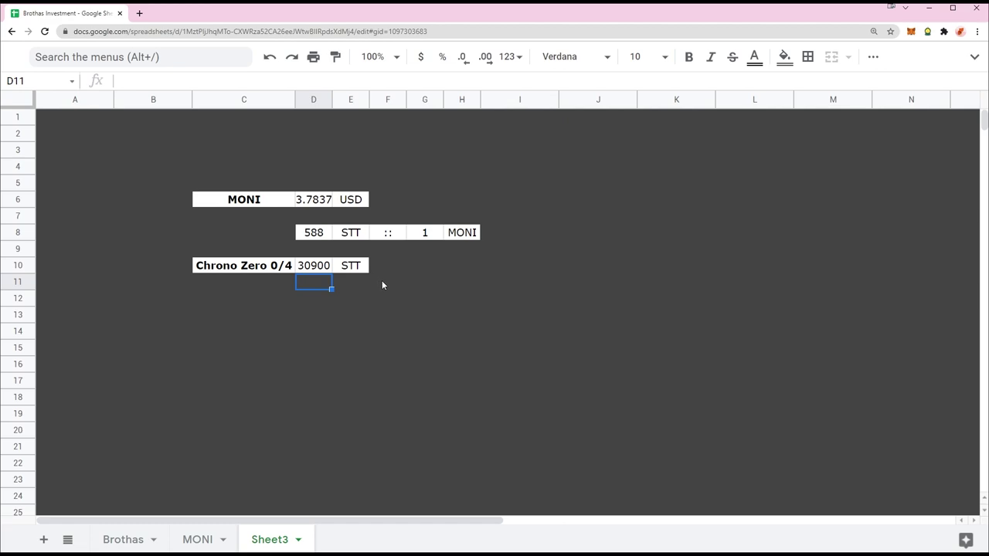
{"action": "key", "text": "ctrl+z"}
Step: Check the infographic and copy the Chrono Zero 0/4 row C10:E10 into row 11
{"action": "left_click", "coordinate": [301, 302]}
{"action": "key", "text": "alt+Tab"}
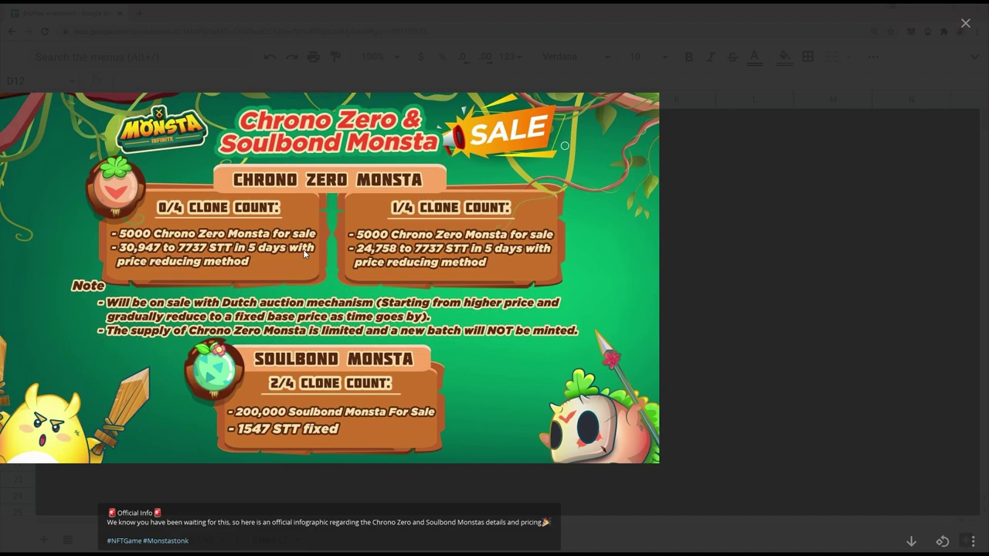
{"action": "key", "text": "alt+Tab"}
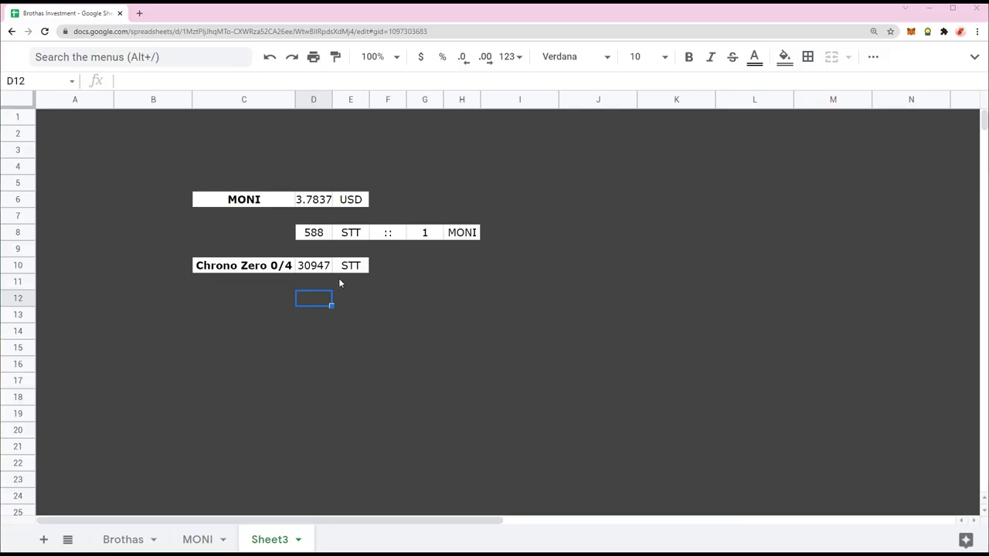
{"action": "left_click", "coordinate": [228, 270]}
{"action": "key", "text": "shift+Right"}
{"action": "key", "text": "shift+Right"}
{"action": "key", "text": "ctrl+c"}
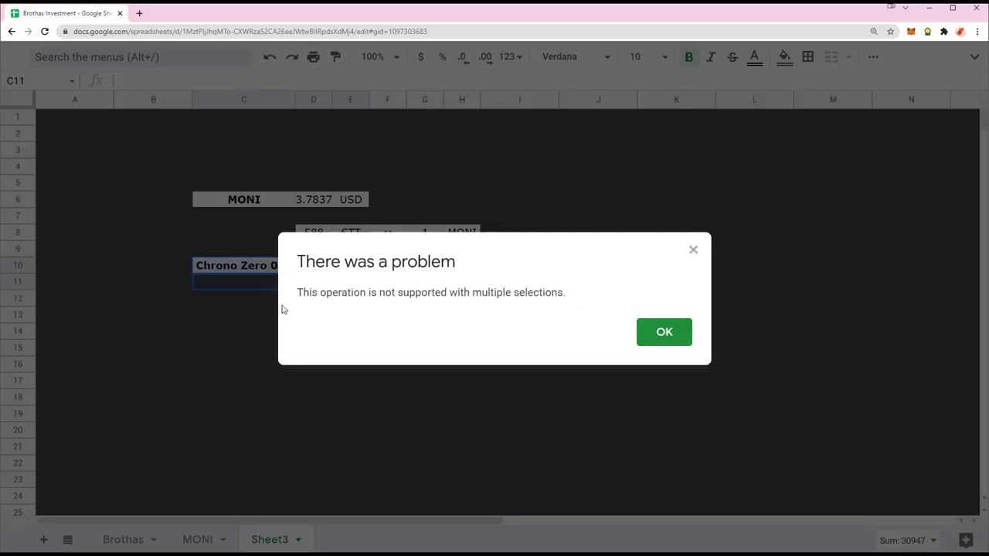
{"action": "left_click", "coordinate": [662, 331]}
{"action": "key", "text": "ctrl+c"}
{"action": "left_click", "coordinate": [242, 281]}
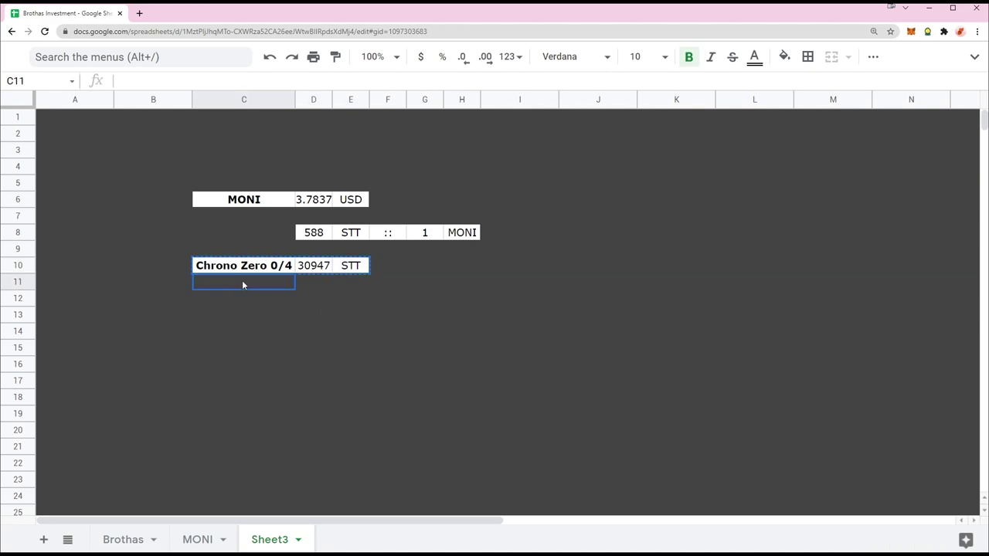
{"action": "key", "text": "ctrl+v"}
Step: Change the copied label in C11 to Chrono Zero 1/4
{"action": "double_click", "coordinate": [278, 282]}
{"action": "key", "text": "BackSpace"}
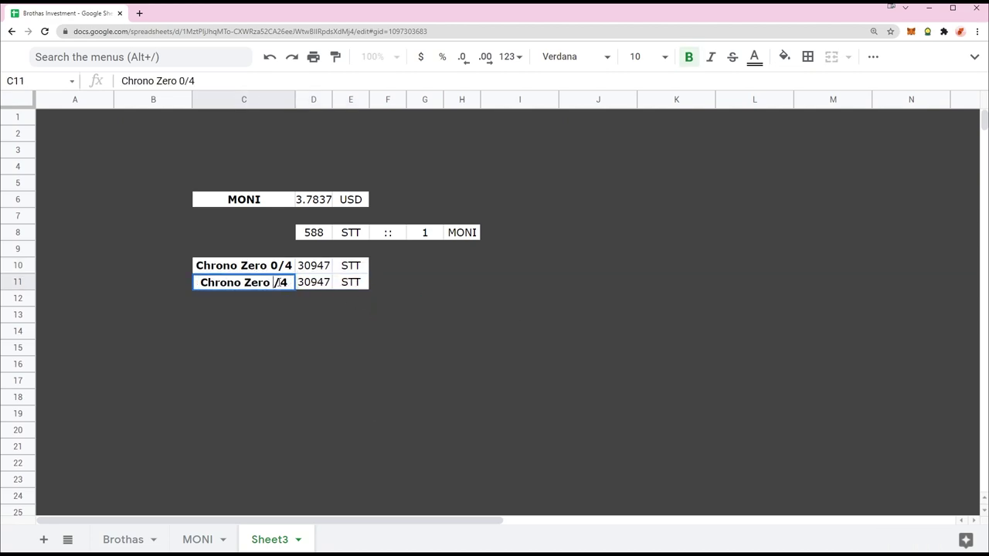
{"action": "type", "text": "1"}
{"action": "key", "text": "Return"}
Step: Look up the 1/4 clone starting price in the infographic and enter 24578 in D11
{"action": "key", "text": "alt+Tab"}
{"action": "key", "text": "alt+Tab"}
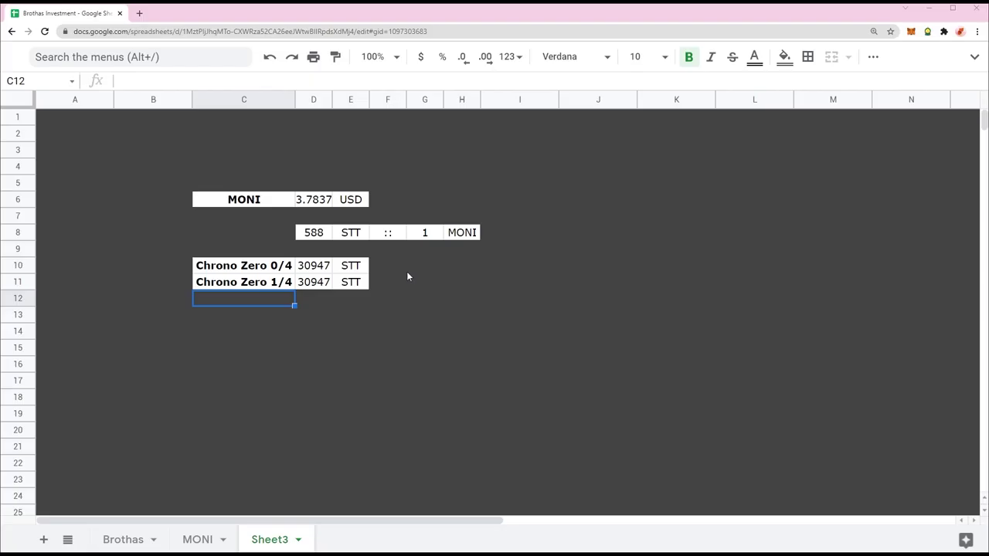
{"action": "double_click", "coordinate": [310, 282]}
{"action": "left_click_drag", "start_coordinate": [309, 282], "coordinate": [229, 268]}
{"action": "key", "text": "ctrl+a"}
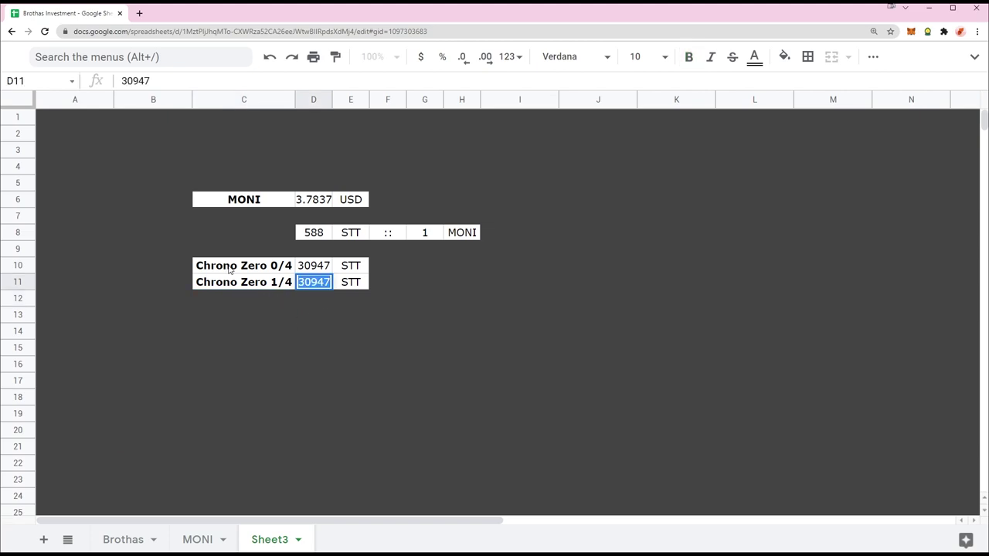
{"action": "type", "text": "24578"}
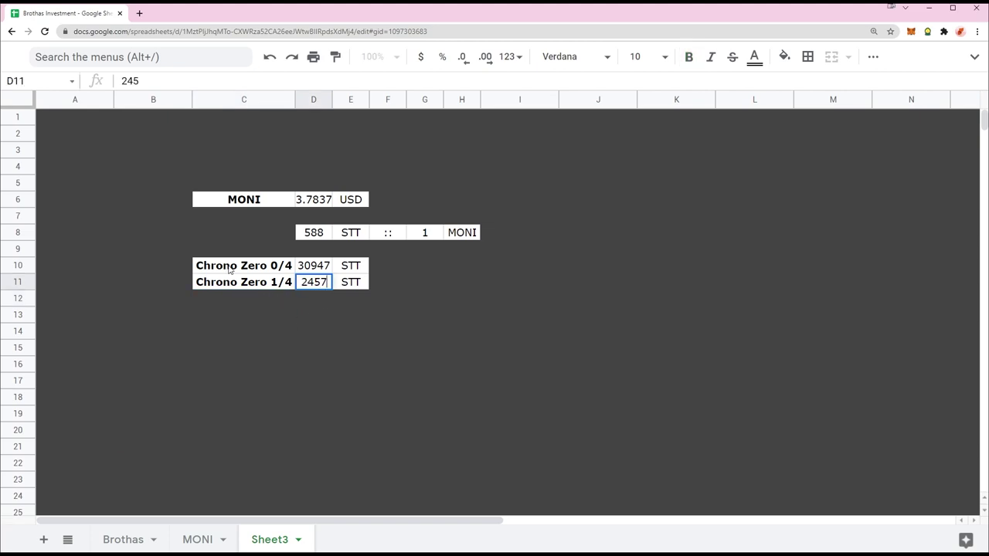
{"action": "key", "text": "Return"}
Step: Recheck the 1/4 clone starting price in the infographic and set D11 to 24758
{"action": "key", "text": "alt+Tab"}
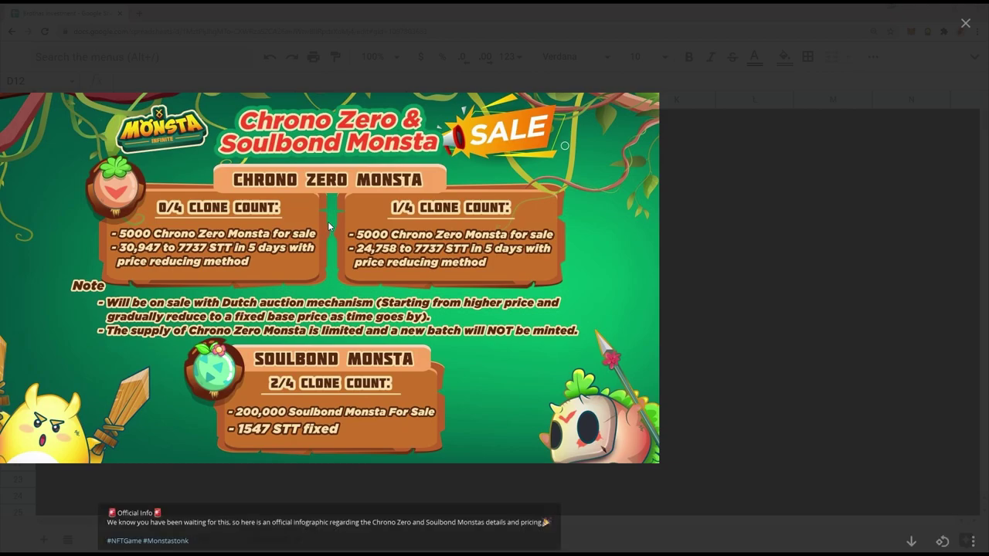
{"action": "key", "text": "alt+Tab"}
{"action": "key", "text": "Up"}
{"action": "key", "text": "Return"}
{"action": "key", "text": "ctrl+a"}
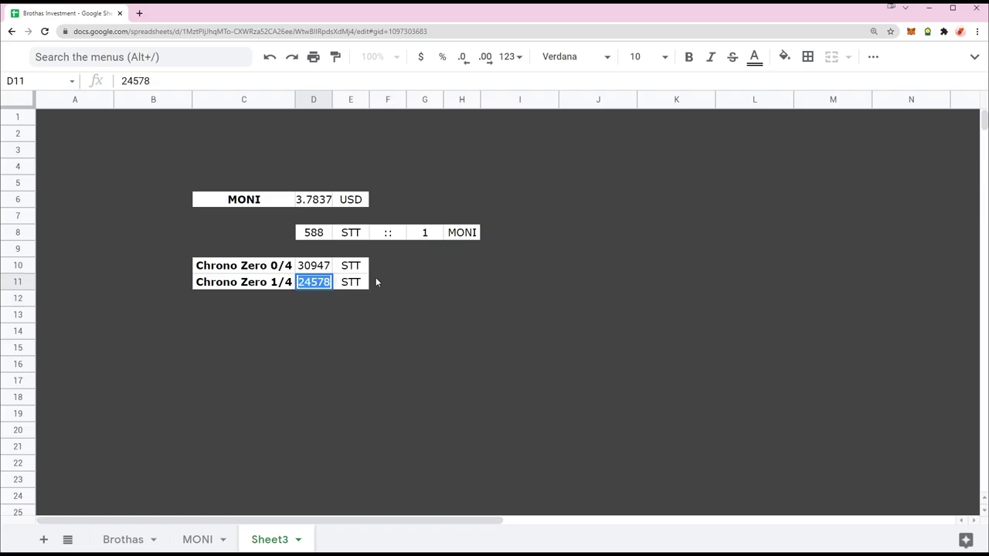
{"action": "type", "text": "24758"}
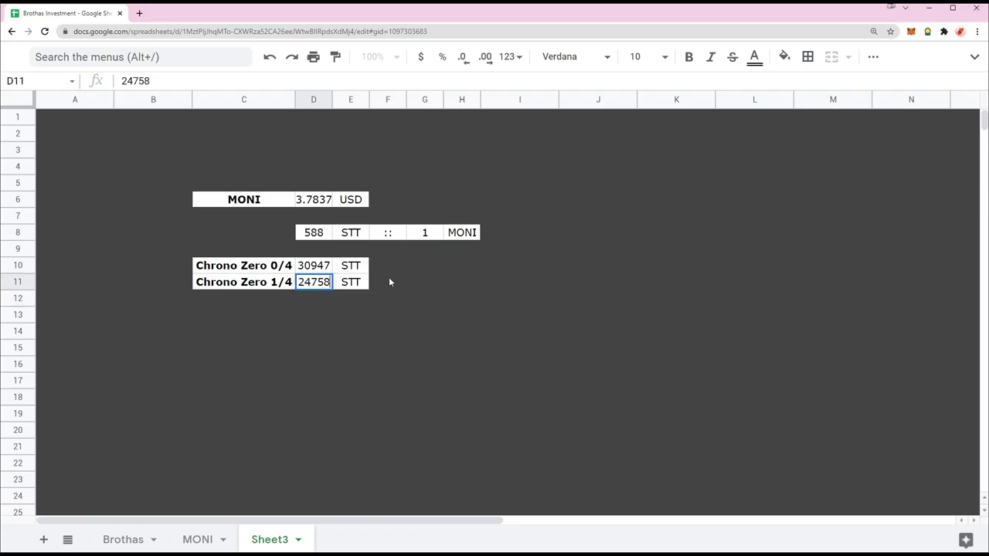
{"action": "key", "text": "Return"}
{"action": "key", "text": "alt+Tab"}
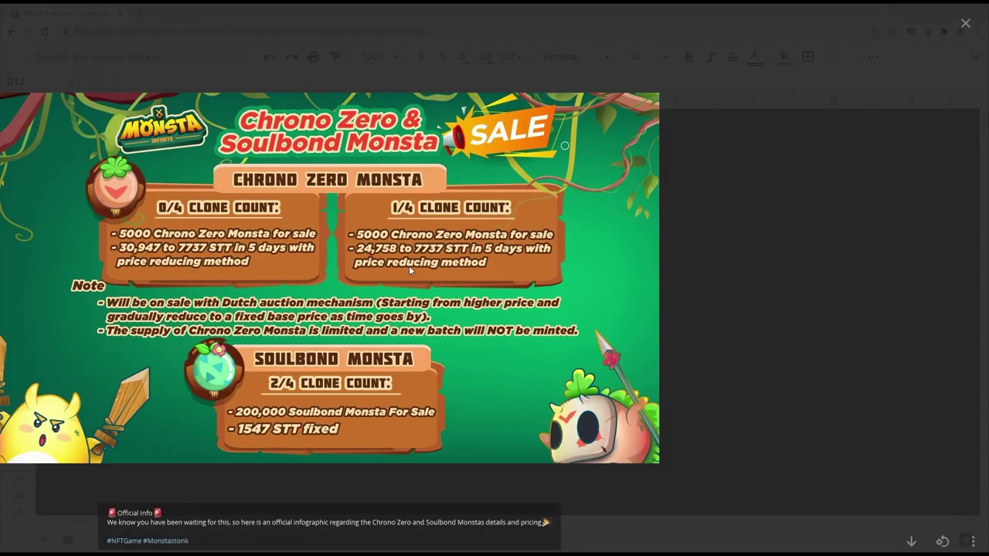
{"action": "key", "text": "alt+Tab"}
Step: Copy the Chrono Zero 1/4 row C11:E11 into row 12
{"action": "left_click_drag", "start_coordinate": [225, 287], "coordinate": [359, 288]}
{"action": "key", "text": "ctrl+c"}
{"action": "left_click", "coordinate": [271, 298]}
{"action": "key", "text": "ctrl+v"}
{"action": "left_click", "coordinate": [265, 328]}
Step: Change the copied label in C12 to Soulbond 2/4 and check it against the infographic
{"action": "double_click", "coordinate": [278, 298]}
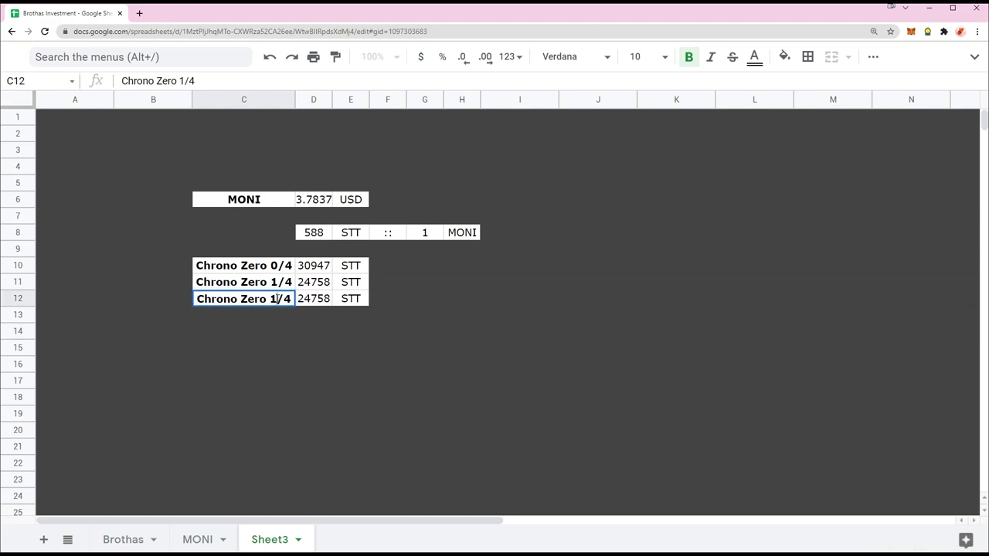
{"action": "left_click_drag", "start_coordinate": [278, 298], "coordinate": [39, 285]}
{"action": "type", "text": "Soulbond "}
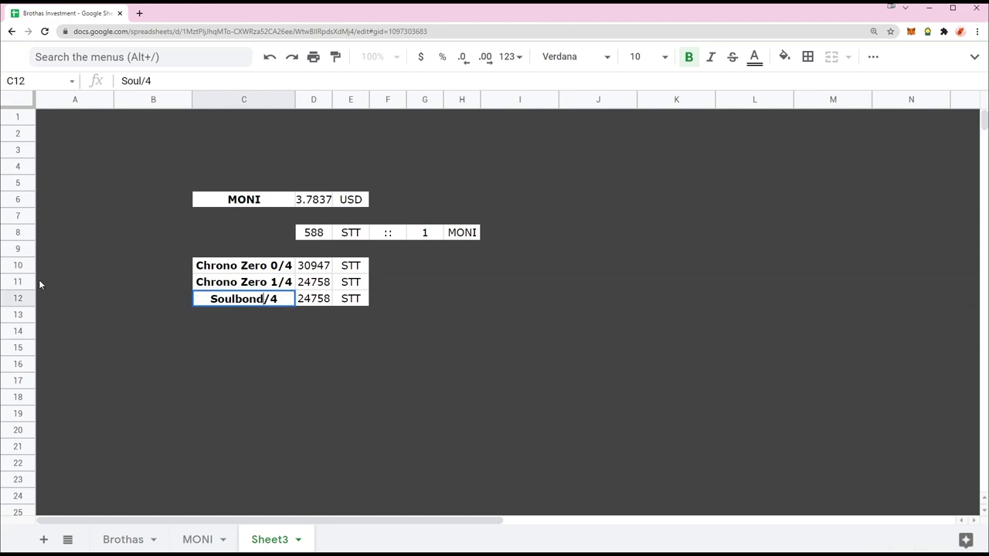
{"action": "type", "text": "2"}
{"action": "key", "text": "Return"}
{"action": "key", "text": "alt+Tab"}
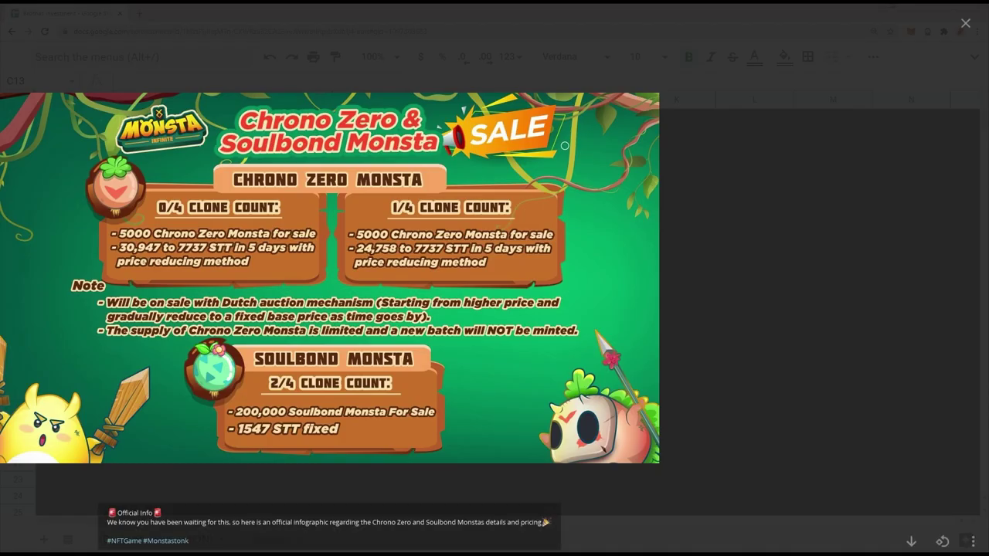
{"action": "key", "text": "alt+Tab"}
Step: Right-align the labels in column C
{"action": "left_click", "coordinate": [255, 107]}
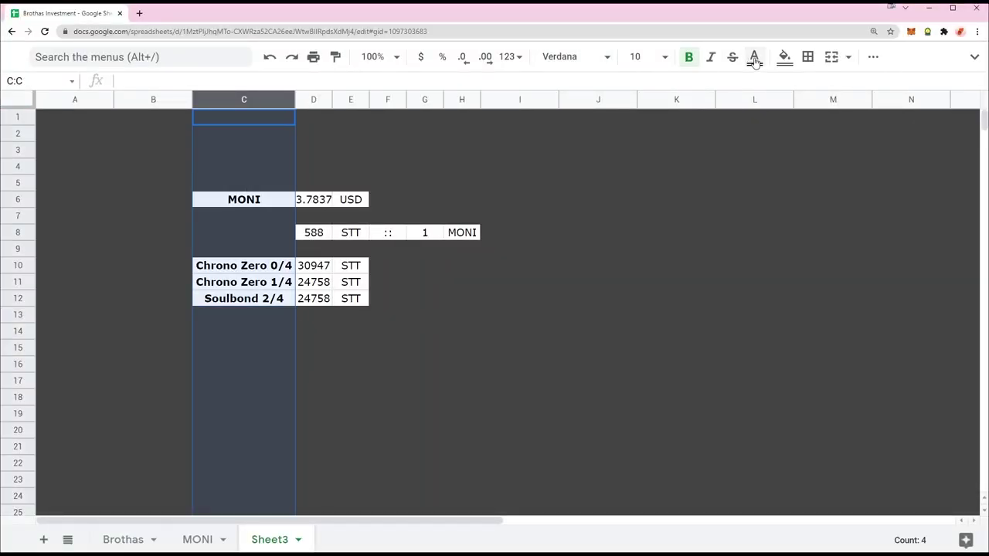
{"action": "left_click", "coordinate": [871, 59]}
{"action": "left_click", "coordinate": [638, 85]}
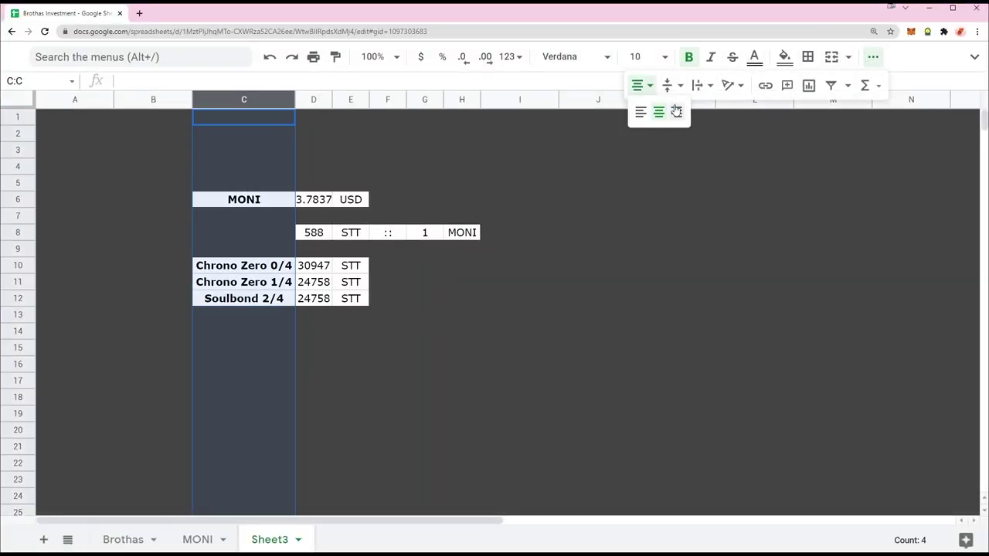
{"action": "left_click", "coordinate": [675, 110]}
{"action": "left_click", "coordinate": [538, 286]}
Step: Look up the fixed Soulbond price in the infographic and enter 1547 in D12
{"action": "key", "text": "alt+Tab"}
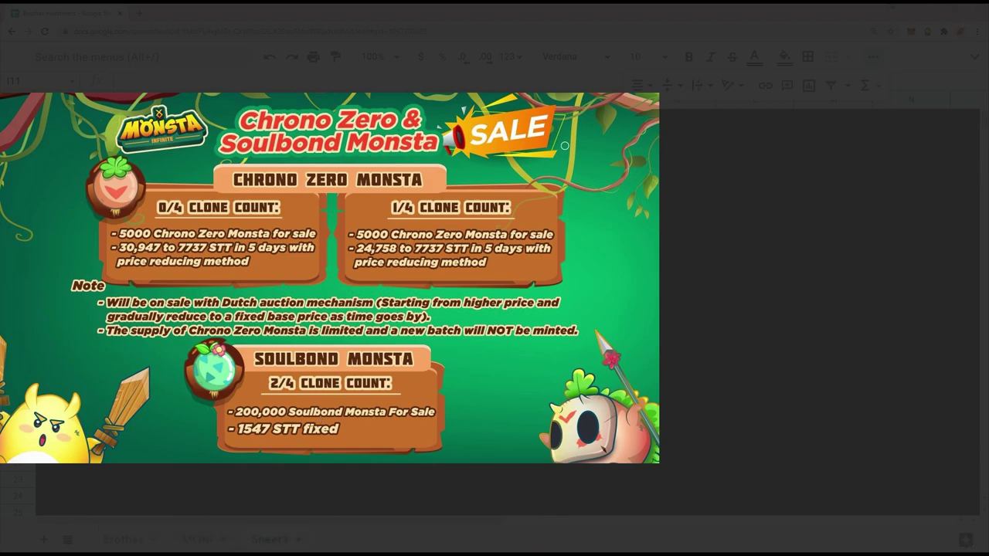
{"action": "key", "text": "alt+Tab"}
{"action": "left_click", "coordinate": [312, 298]}
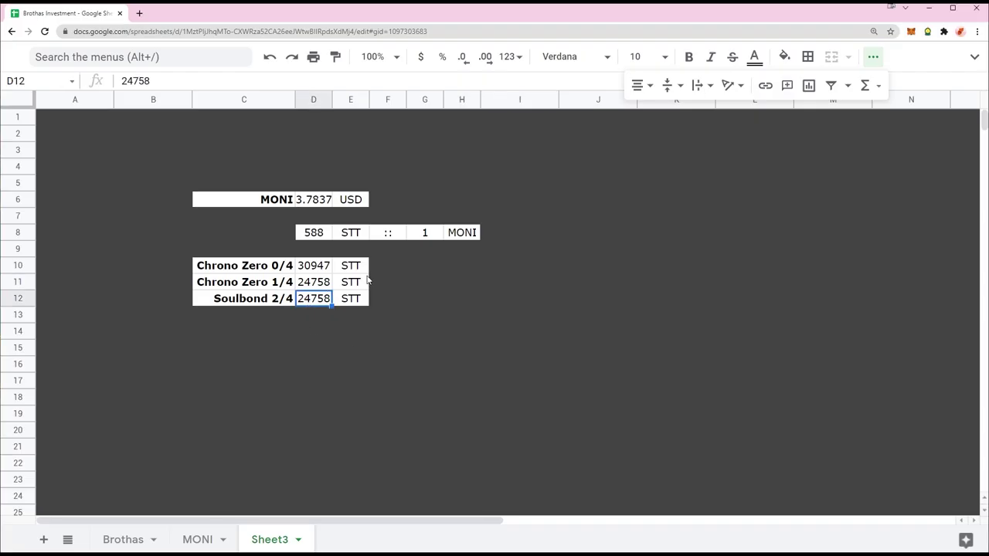
{"action": "type", "text": "1547"}
{"action": "key", "text": "Return"}
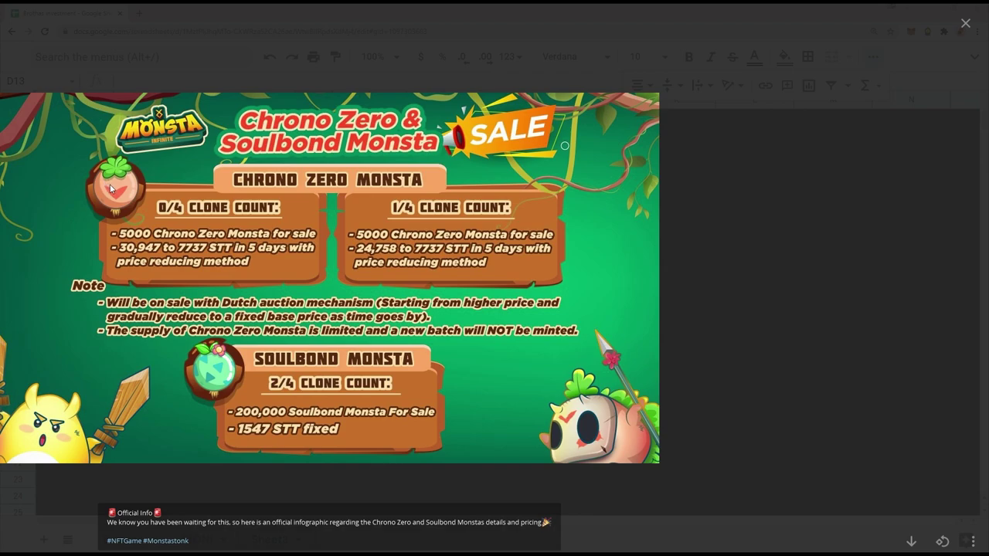
Step: Compare the STT prices in D10:D12 with the Chrono Zero and Soulbond prices in the infographic
{"action": "key", "text": "Escape"}
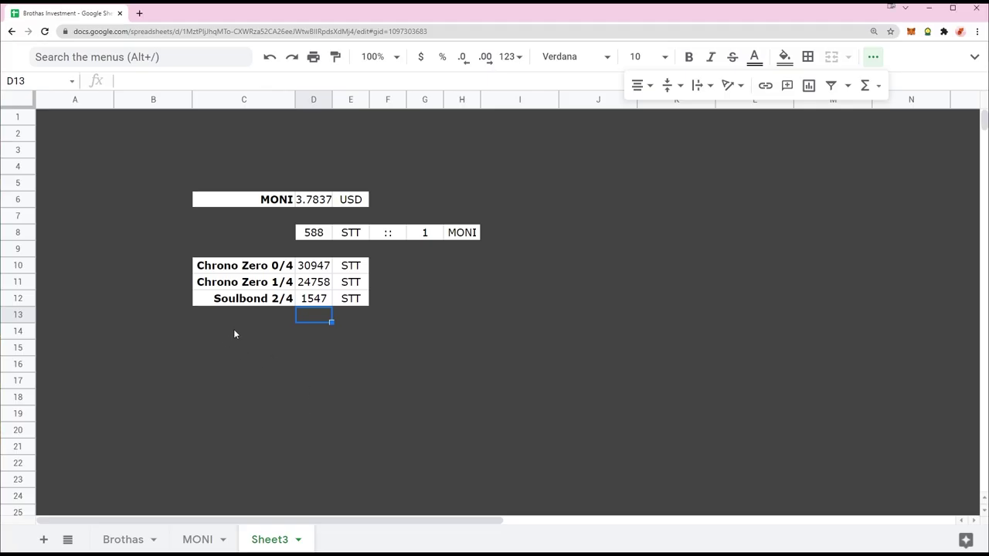
{"action": "key", "text": "Up"}
{"action": "key", "text": "alt+Tab"}
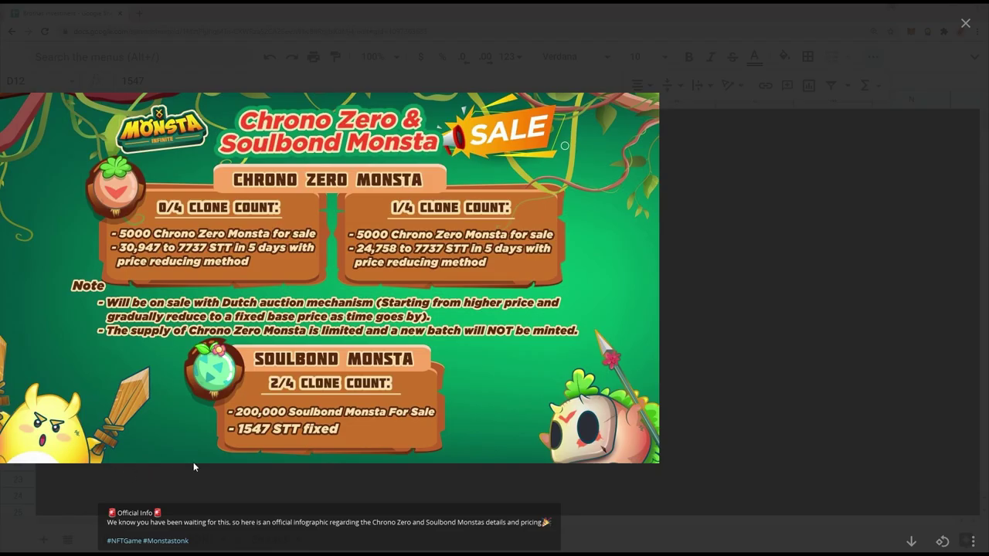
{"action": "key", "text": "alt+Tab"}
{"action": "key", "text": "Up"}
{"action": "key", "text": "alt+Tab"}
{"action": "key", "text": "alt+Tab"}
{"action": "key", "text": "Up"}
{"action": "key", "text": "Up"}
{"action": "key", "text": "Down"}
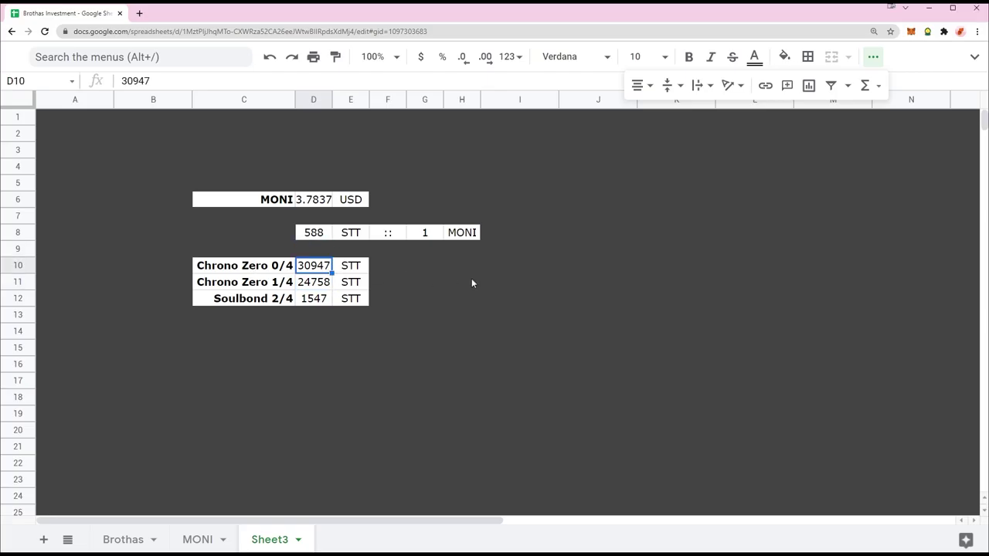
{"action": "key", "text": "alt+Tab"}
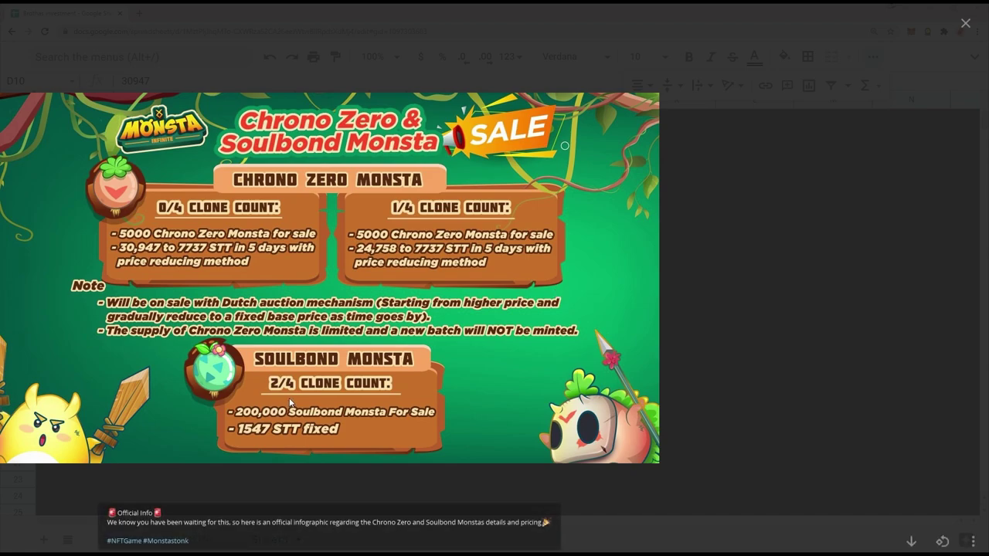
{"action": "key", "text": "alt+Tab"}
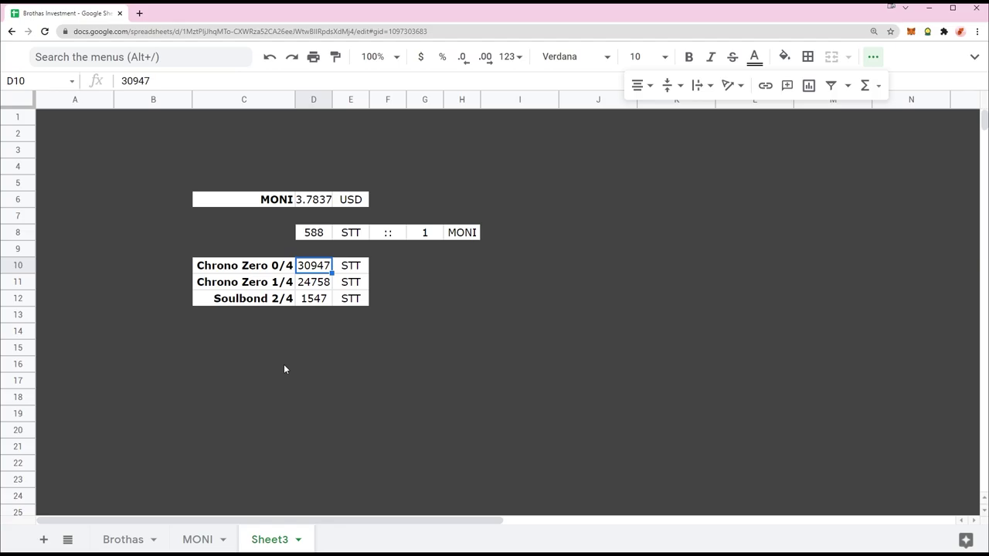
{"action": "key", "text": "alt+Tab"}
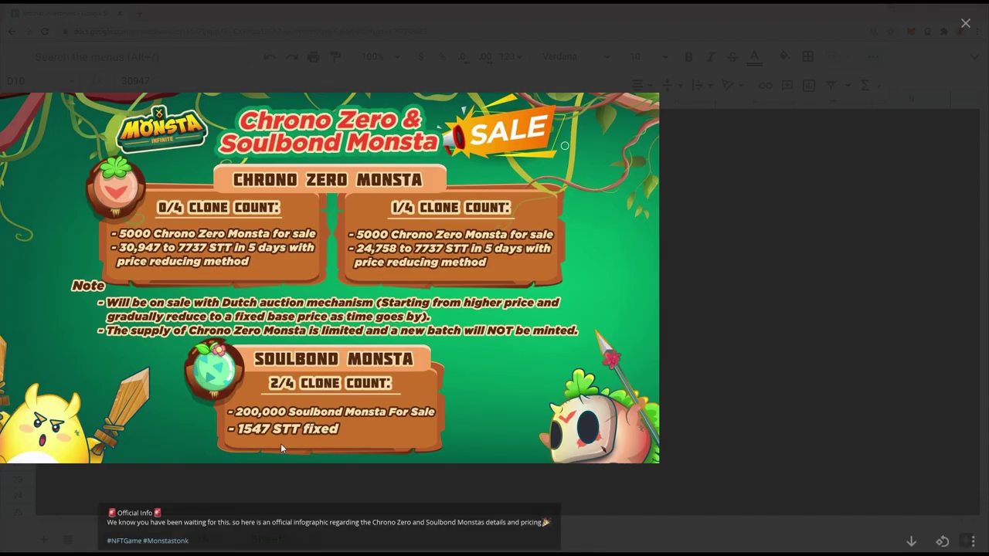
{"action": "key", "text": "alt+Tab"}
Step: Copy the :: separator from F8 into F10:F12 beside the three Monsta prices
{"action": "left_click", "coordinate": [367, 337]}
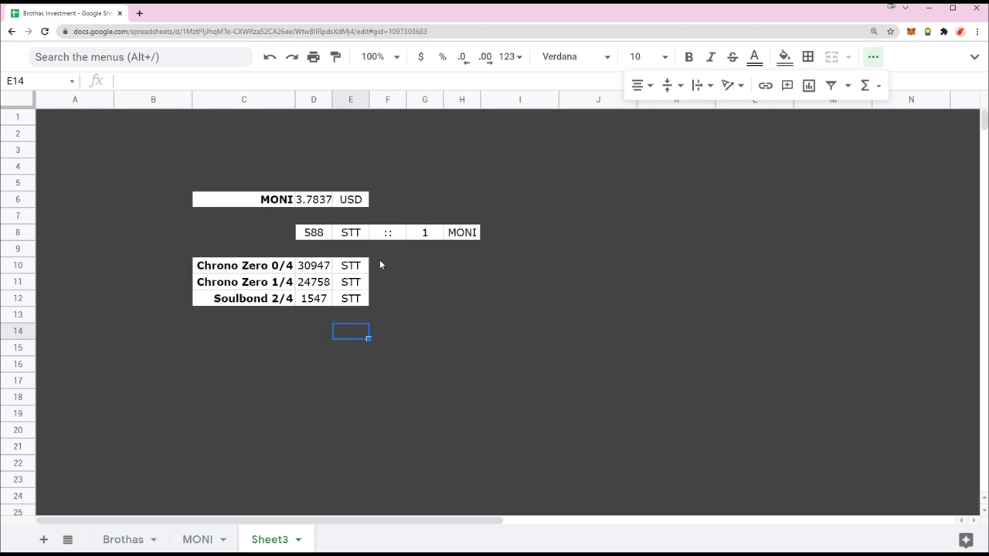
{"action": "left_click", "coordinate": [394, 232]}
{"action": "key", "text": "ctrl+c"}
{"action": "left_click_drag", "start_coordinate": [387, 265], "coordinate": [388, 298]}
{"action": "key", "text": "ctrl+v"}
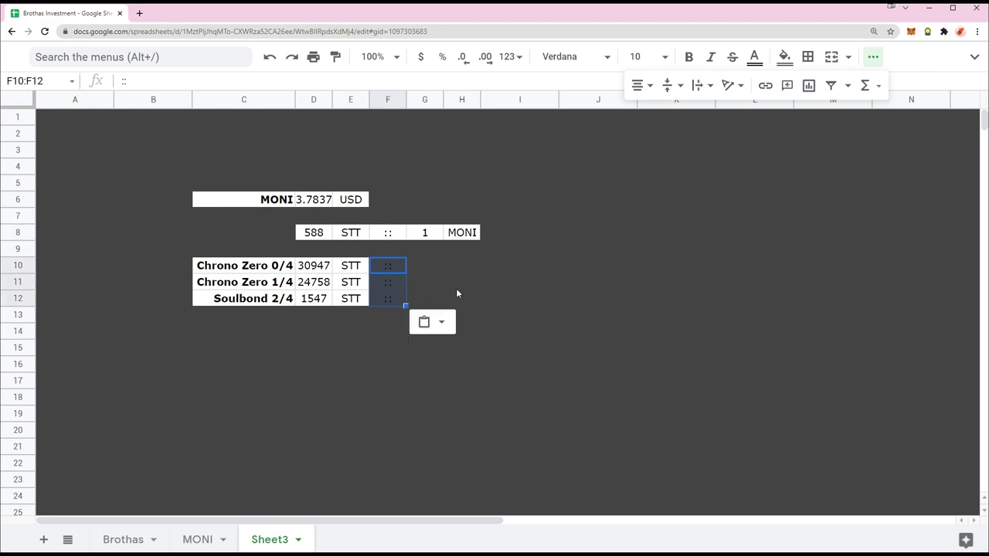
Step: Enter =D10/D8 in G10 to convert the Chrono Zero 0/4 STT price to MONI
{"action": "key", "text": "Right"}
{"action": "type", "text": "="}
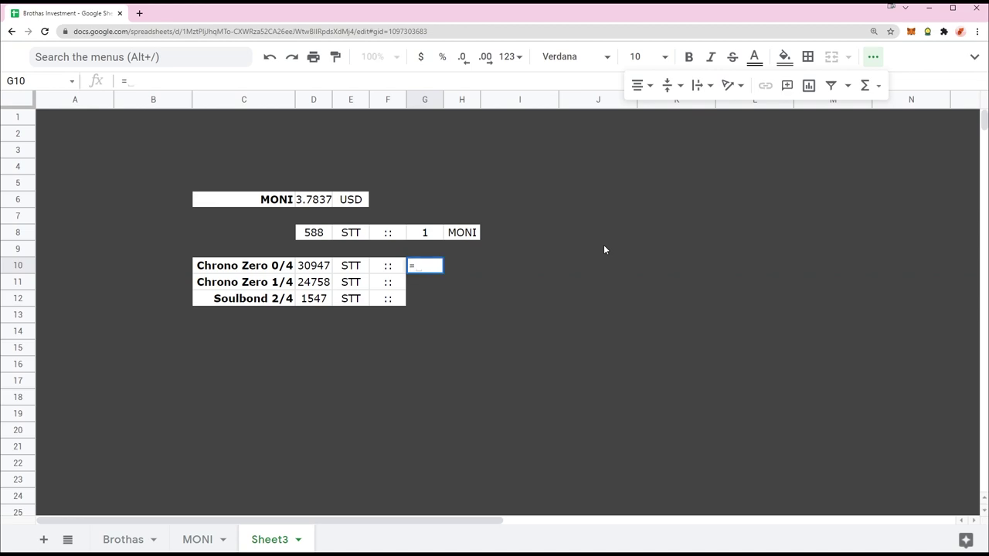
{"action": "type", "text": "D10/F10"}
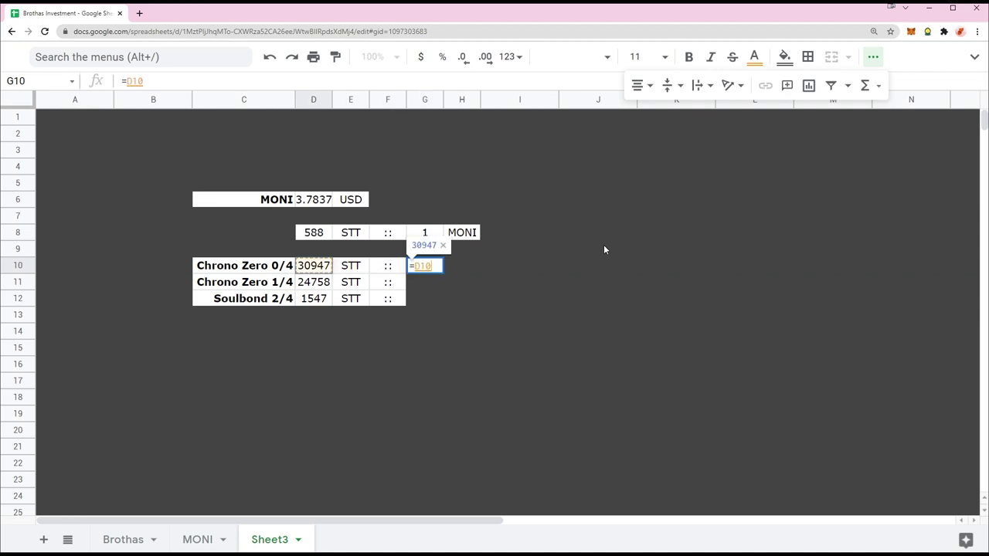
{"action": "key", "text": "Up"}
{"action": "key", "text": "Up"}
{"action": "key", "text": "Left"}
{"action": "key", "text": "Left"}
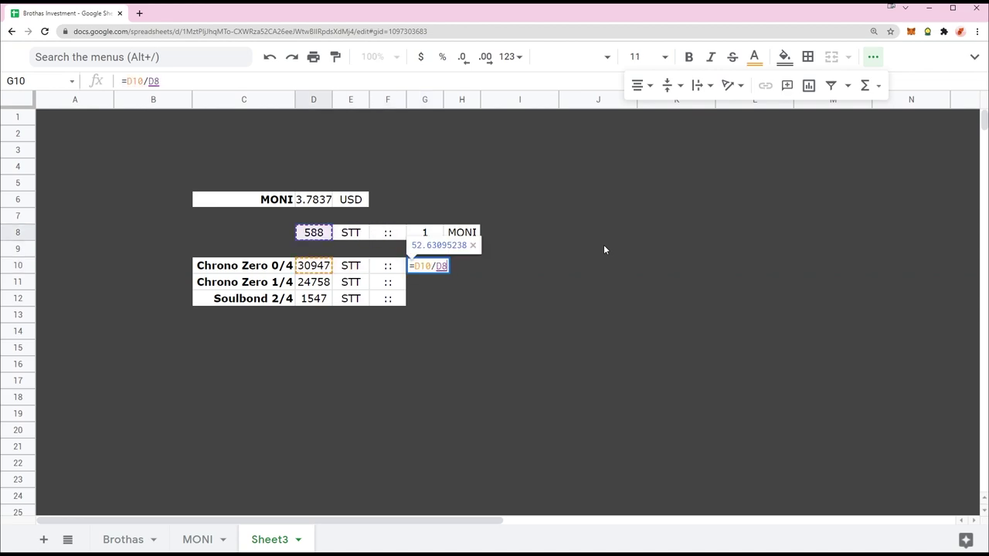
{"action": "key", "text": "Return"}
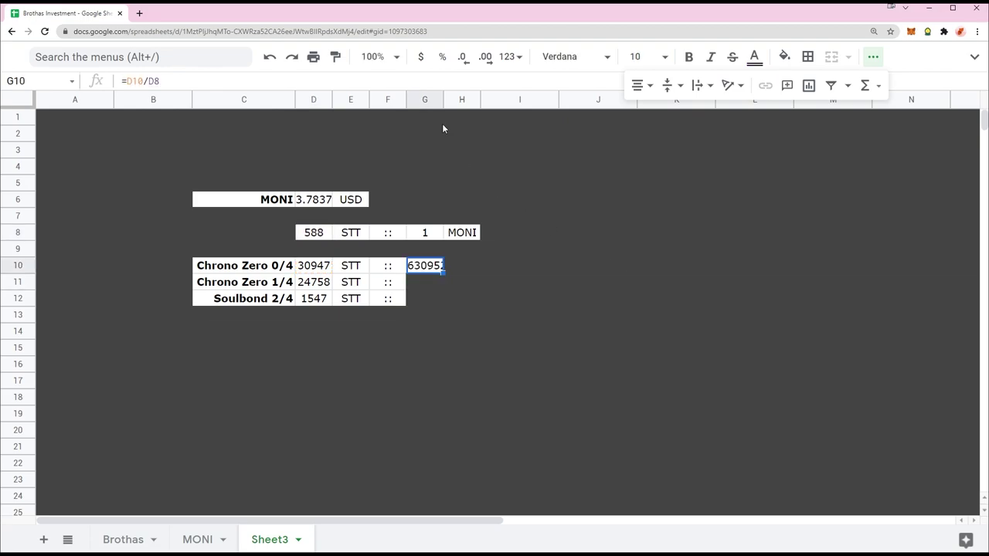
Step: Widen column G and round the G10 result up with =roundup(D10/D8)
{"action": "left_click", "coordinate": [424, 100]}
{"action": "left_click", "coordinate": [426, 270]}
{"action": "left_click_drag", "start_coordinate": [443, 100], "coordinate": [572, 100]}
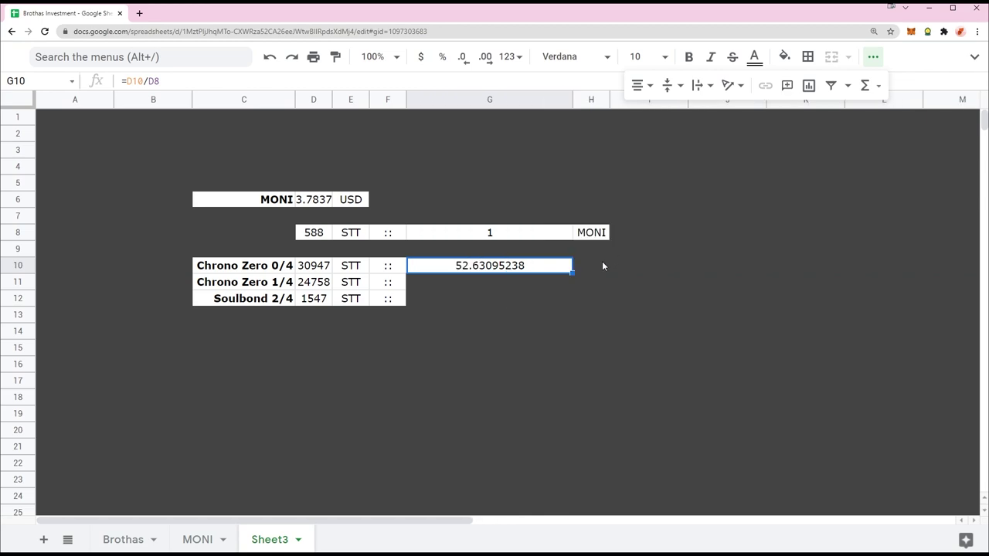
{"action": "double_click", "coordinate": [495, 270]}
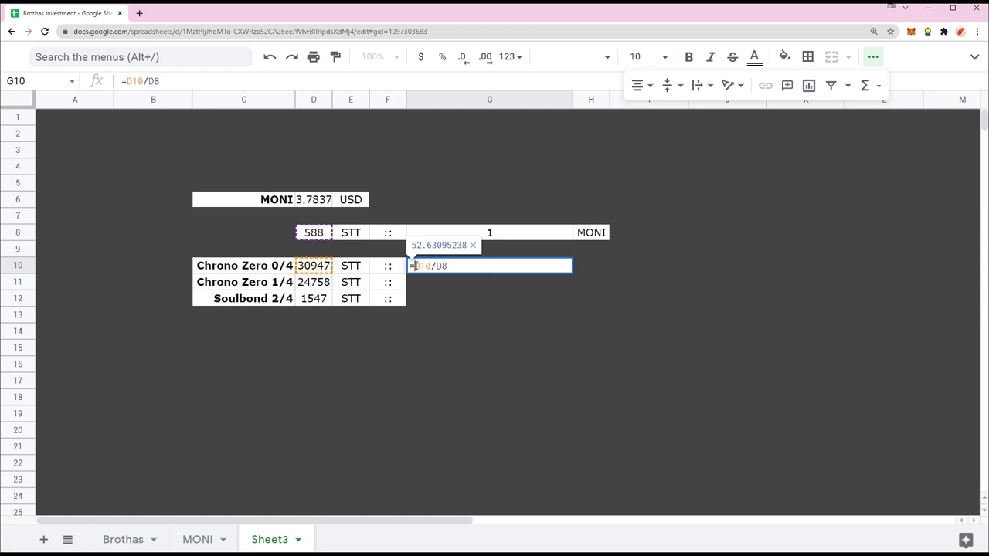
{"action": "type", "text": "roundup("}
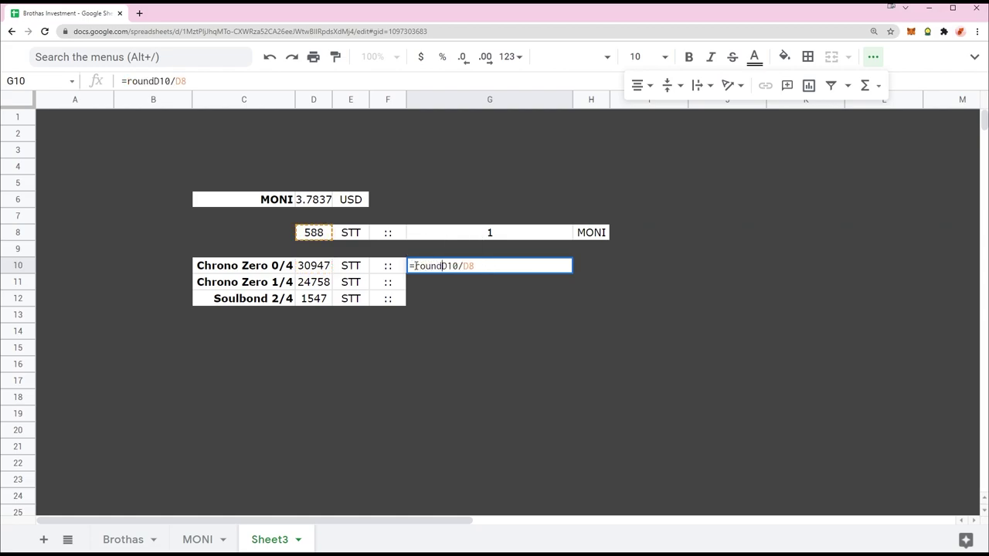
{"action": "key", "text": "Return"}
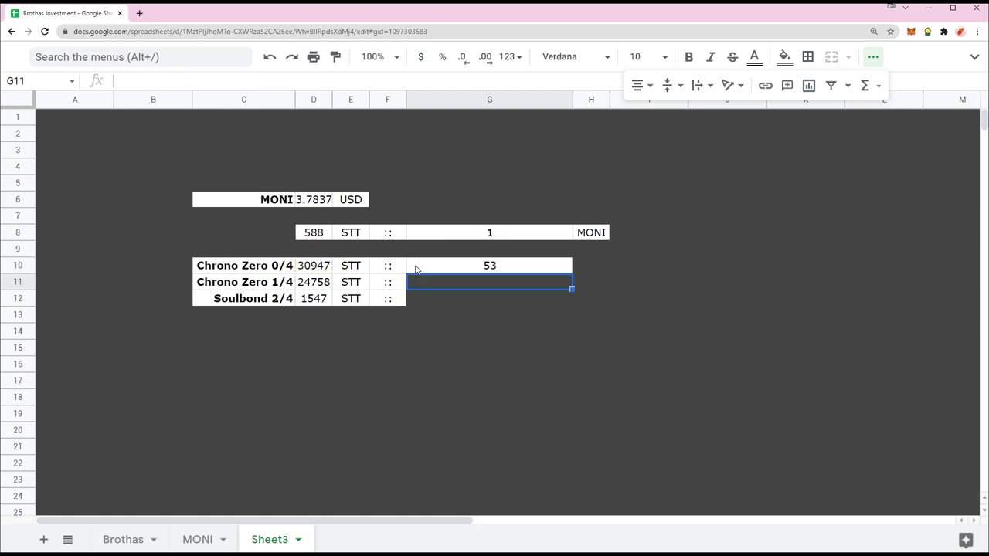
Step: Make the rate reference absolute in G10 as =roundup(D10/$D$8) and copy the formula into G11:G12
{"action": "double_click", "coordinate": [497, 264]}
{"action": "left_click", "coordinate": [479, 265]}
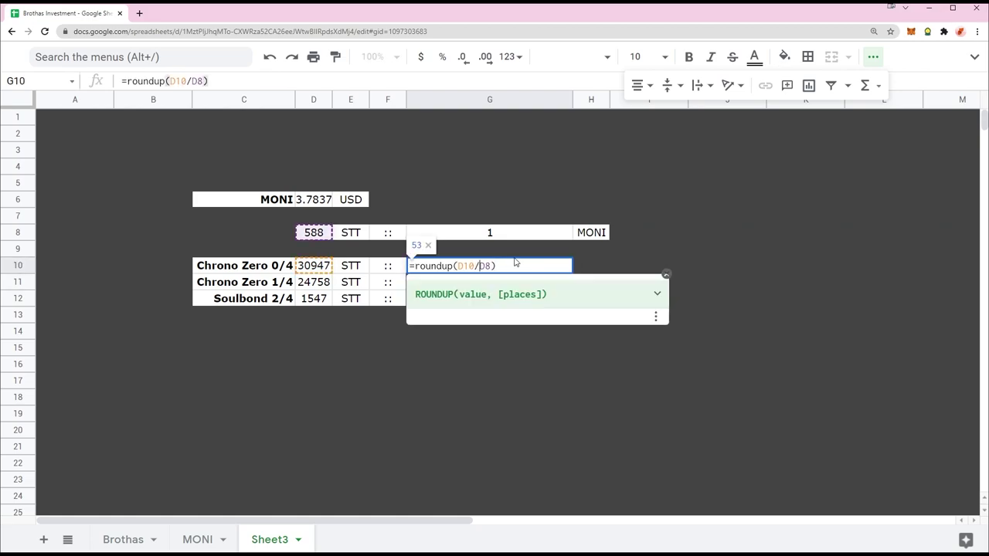
{"action": "key", "text": "Return"}
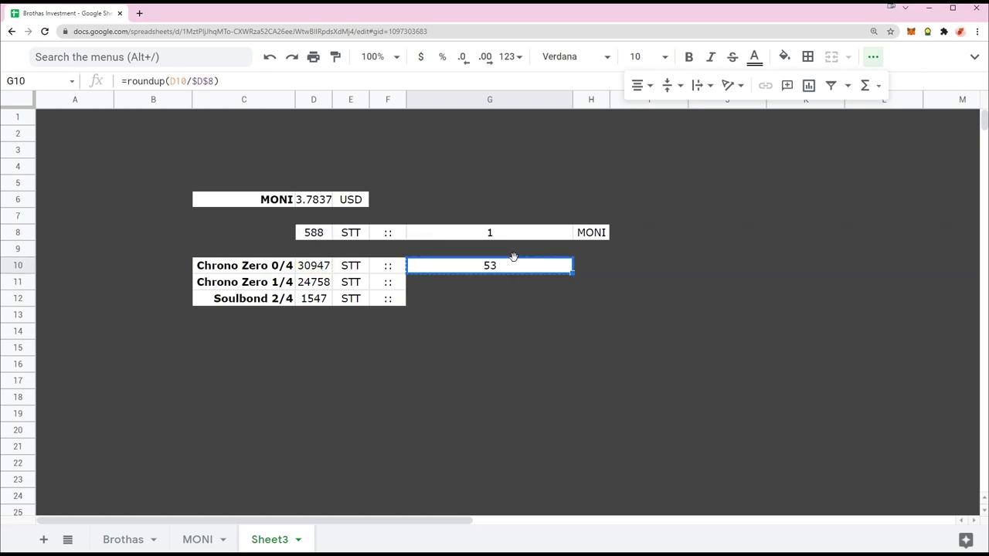
{"action": "key", "text": "Return"}
{"action": "key", "text": "ctrl+v"}
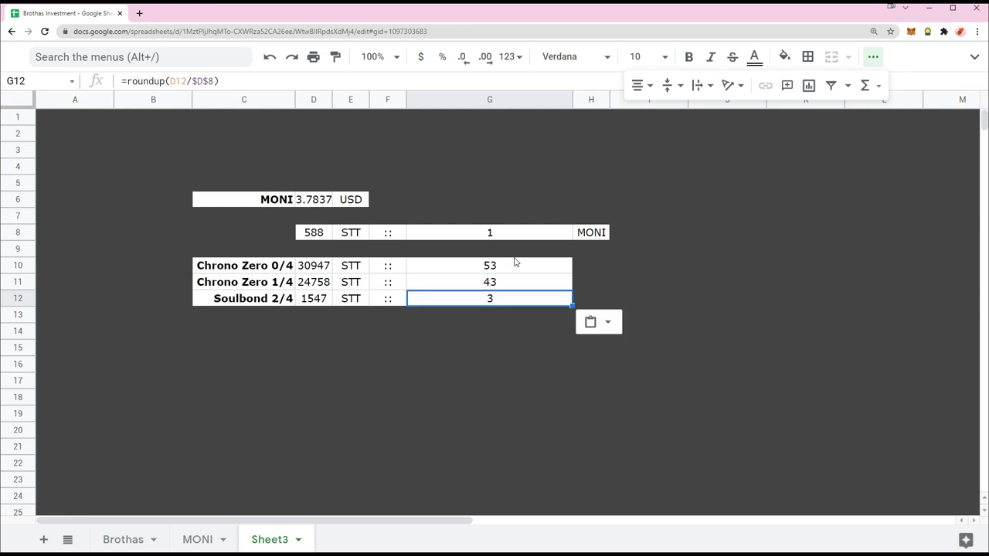
Step: Fit column G to its contents and give columns D through H one equal, slightly wider width
{"action": "double_click", "coordinate": [572, 99]}
{"action": "left_click", "coordinate": [464, 175]}
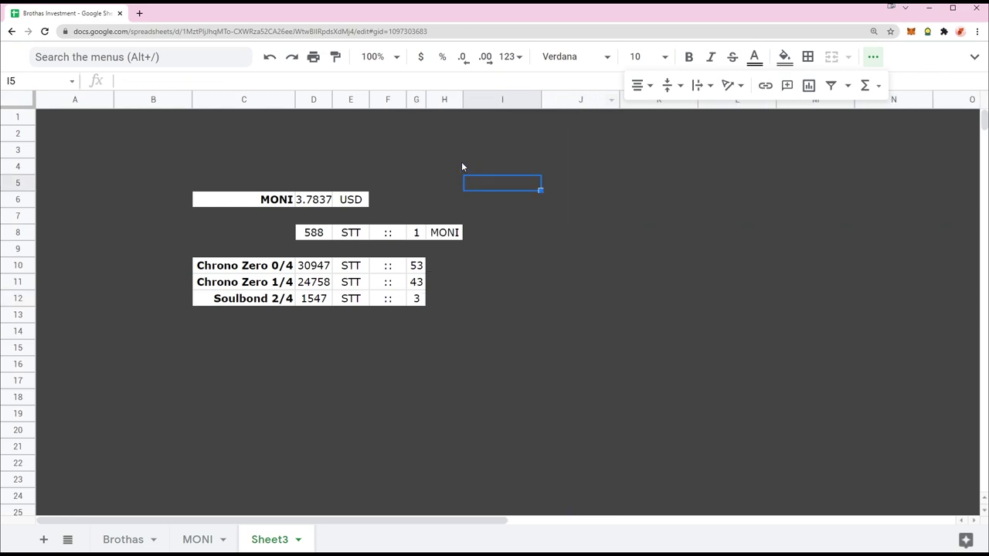
{"action": "left_click", "coordinate": [387, 100]}
{"action": "left_click", "coordinate": [445, 100]}
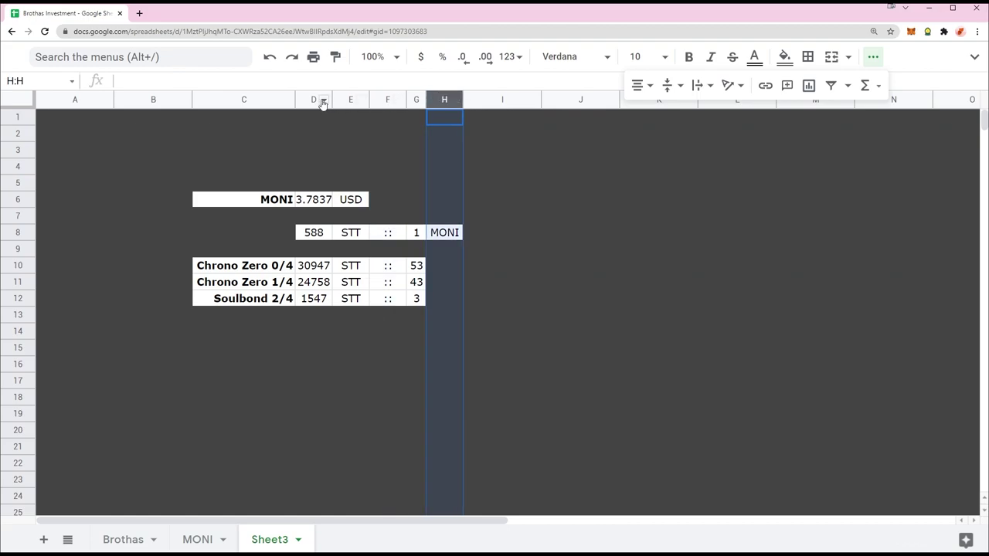
{"action": "left_click", "coordinate": [320, 100], "text": "shift"}
{"action": "left_click_drag", "start_coordinate": [463, 99], "coordinate": [466, 99]}
{"action": "left_click", "coordinate": [554, 204]}
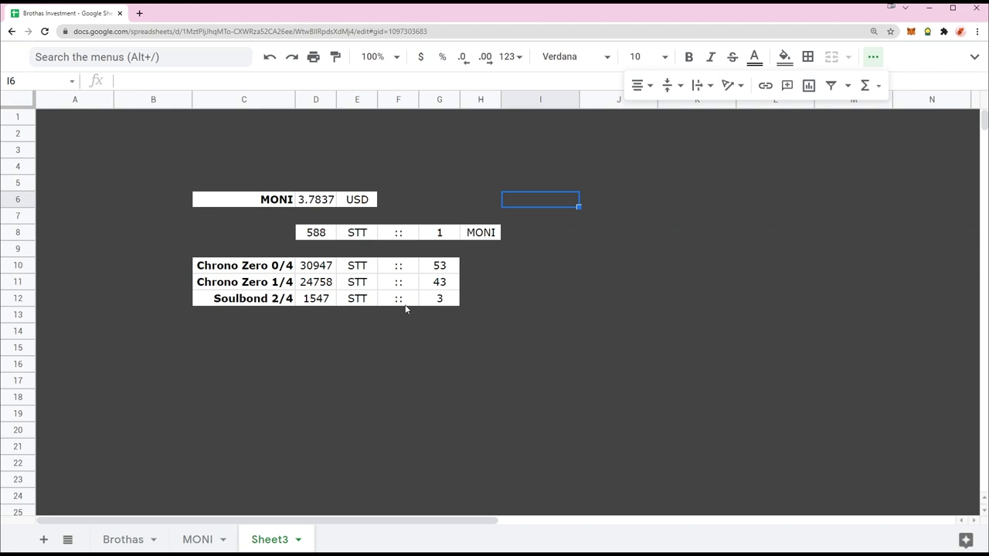
Step: Copy the MONI label from H8 into H10:H12 beside the three converted prices
{"action": "left_click", "coordinate": [268, 300]}
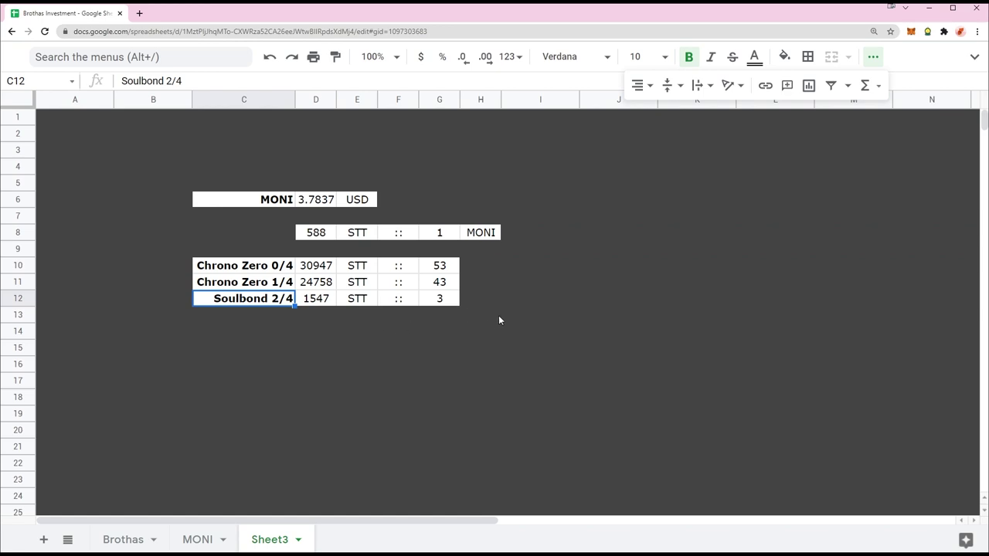
{"action": "left_click", "coordinate": [483, 235]}
{"action": "key", "text": "ctrl+c"}
{"action": "left_click_drag", "start_coordinate": [476, 265], "coordinate": [511, 300]}
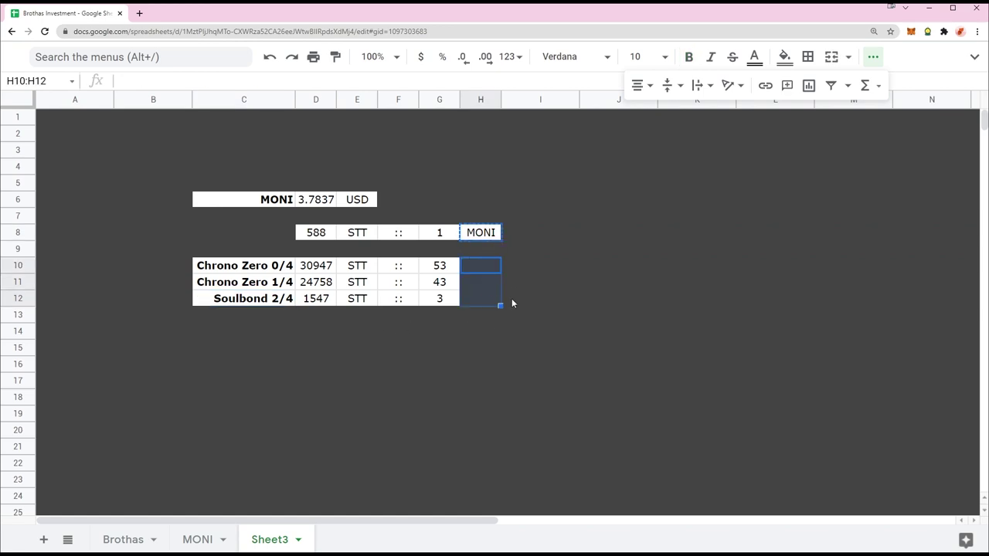
{"action": "key", "text": "ctrl+v"}
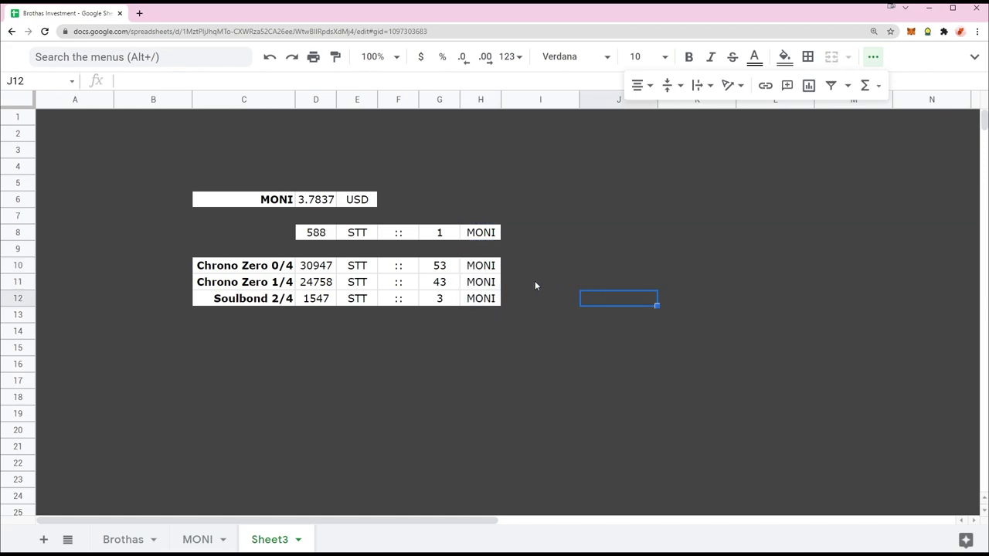
Step: Copy the :: separator from F8 into I10:I12 after the MONI labels
{"action": "left_click", "coordinate": [410, 234]}
{"action": "key", "text": "ctrl+c"}
{"action": "left_click_drag", "start_coordinate": [511, 265], "coordinate": [523, 299]}
{"action": "key", "text": "ctrl+v"}
{"action": "left_click", "coordinate": [589, 251]}
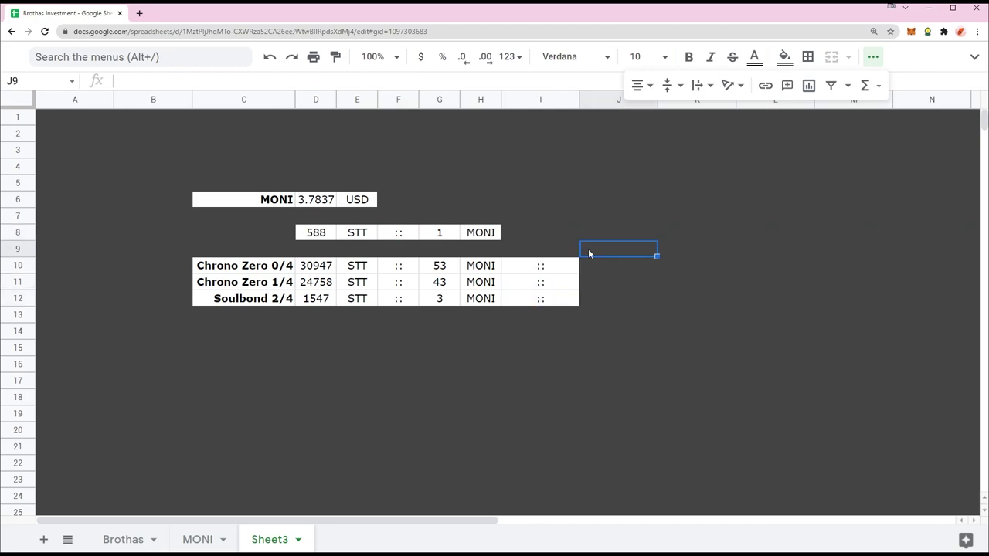
Step: Copy columns G:H, with the amounts and MONI labels, onto columns I:J
{"action": "left_click", "coordinate": [497, 104]}
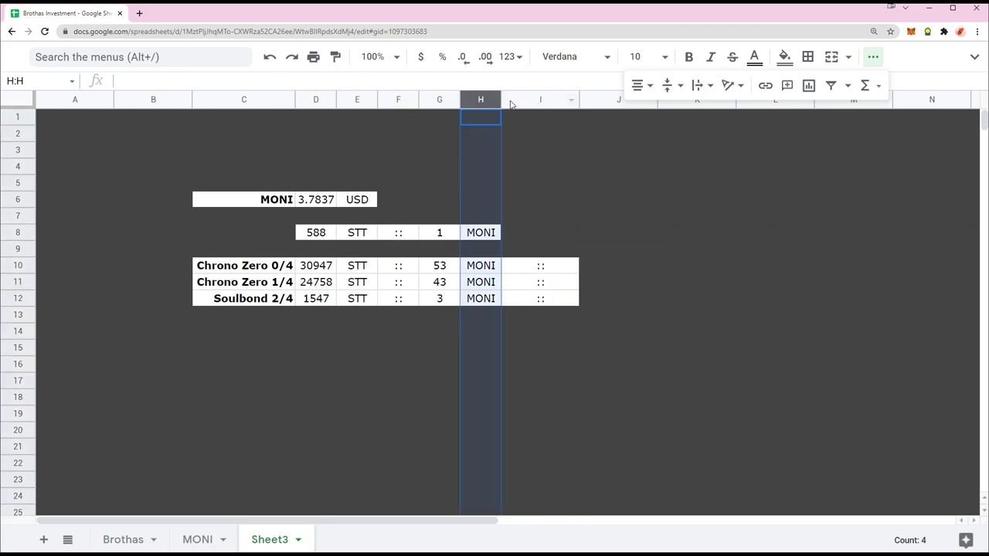
{"action": "left_click", "coordinate": [432, 101]}
{"action": "left_click", "coordinate": [475, 103], "text": "shift"}
{"action": "key", "text": "ctrl+c"}
{"action": "left_click", "coordinate": [533, 100]}
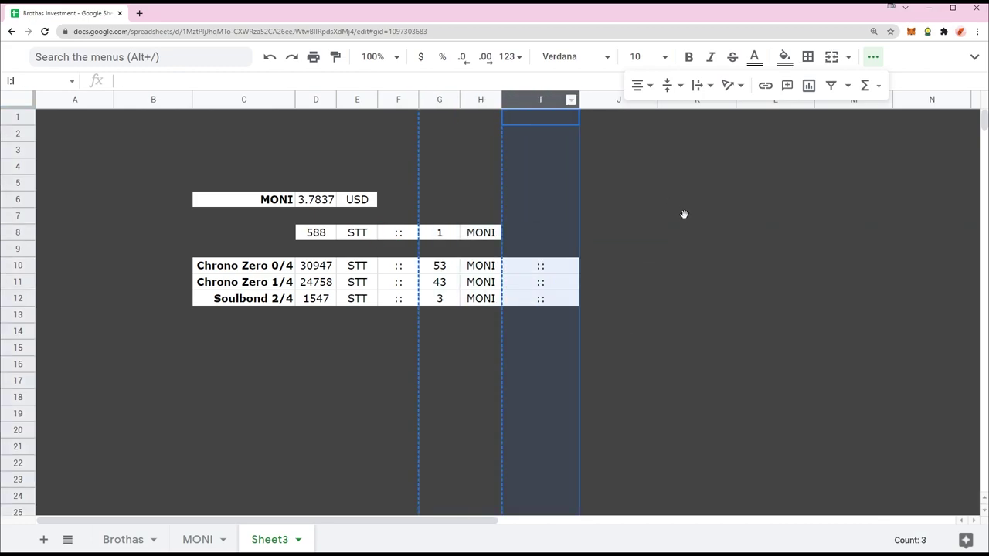
{"action": "key", "text": "ctrl+v"}
{"action": "left_click", "coordinate": [684, 215]}
Step: Copy columns F:G, with the separators and amounts, onto columns I:J, replacing their contents
{"action": "left_click", "coordinate": [398, 101]}
{"action": "left_click", "coordinate": [439, 101], "text": "shift"}
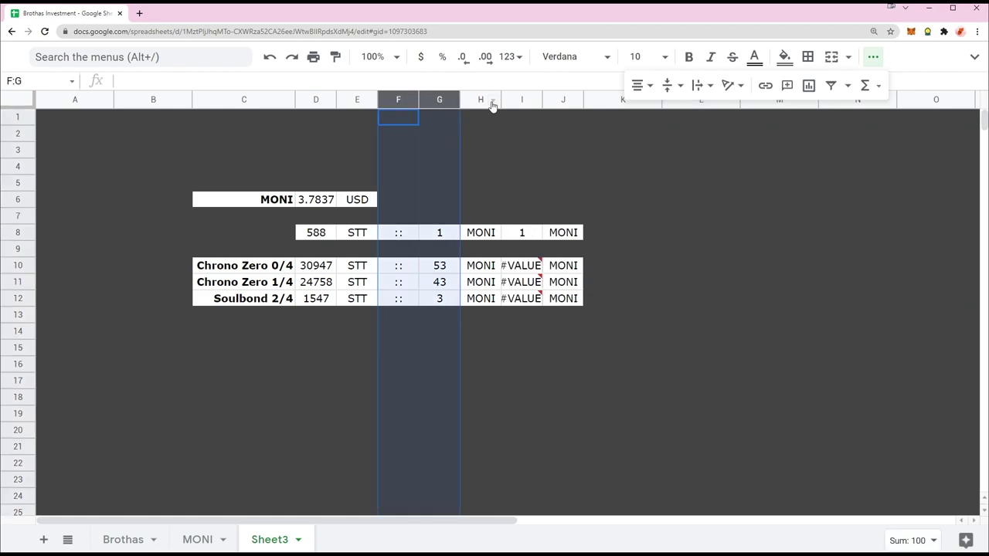
{"action": "key", "text": "ctrl+c"}
{"action": "left_click", "coordinate": [516, 101]}
{"action": "key", "text": "ctrl+v"}
{"action": "left_click", "coordinate": [690, 220]}
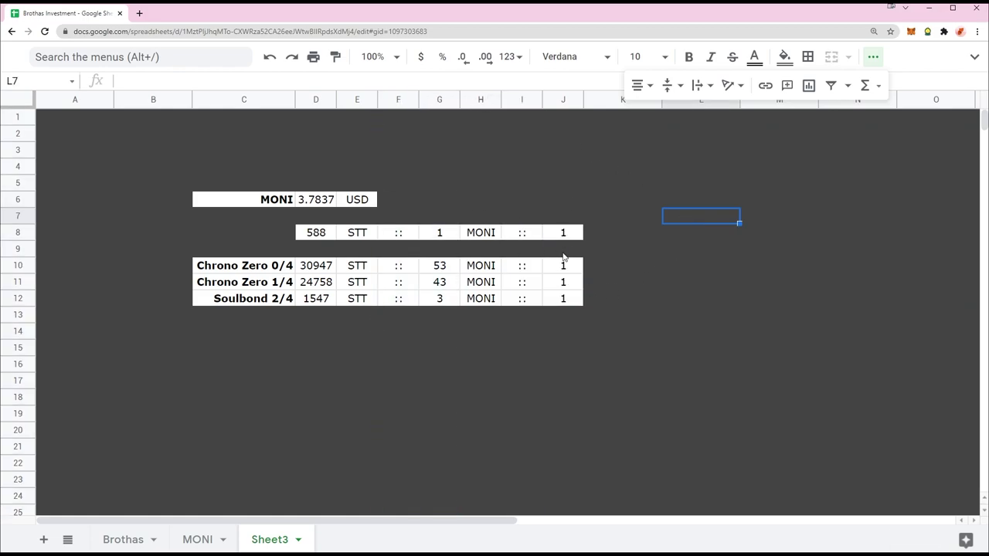
Step: Clear the copied entries in J8 and I8, and undo clearing the I8 separator
{"action": "left_click", "coordinate": [561, 234]}
{"action": "key", "text": "Delete"}
{"action": "left_click", "coordinate": [630, 250]}
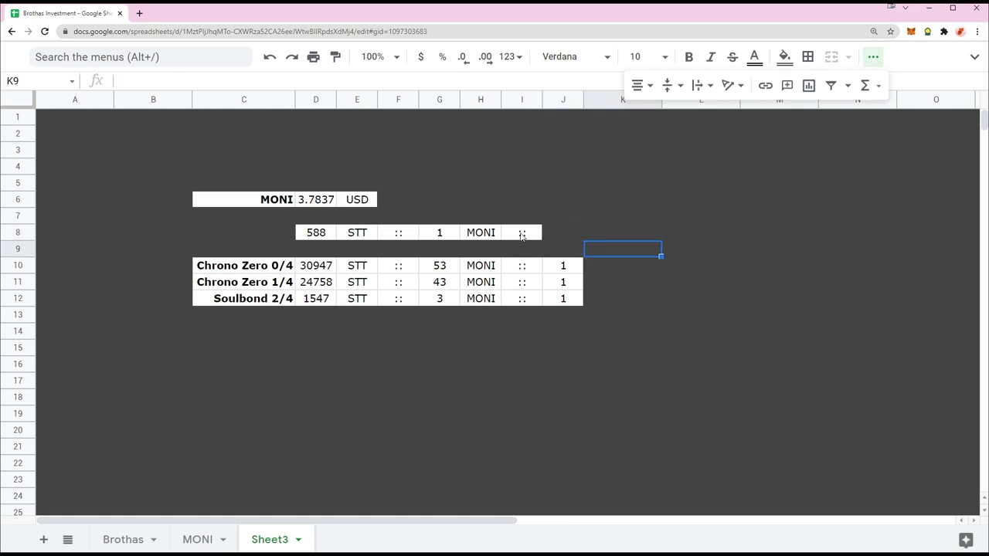
{"action": "key", "text": "Up"}
{"action": "key", "text": "Left"}
{"action": "key", "text": "Left"}
{"action": "key", "text": "Delete"}
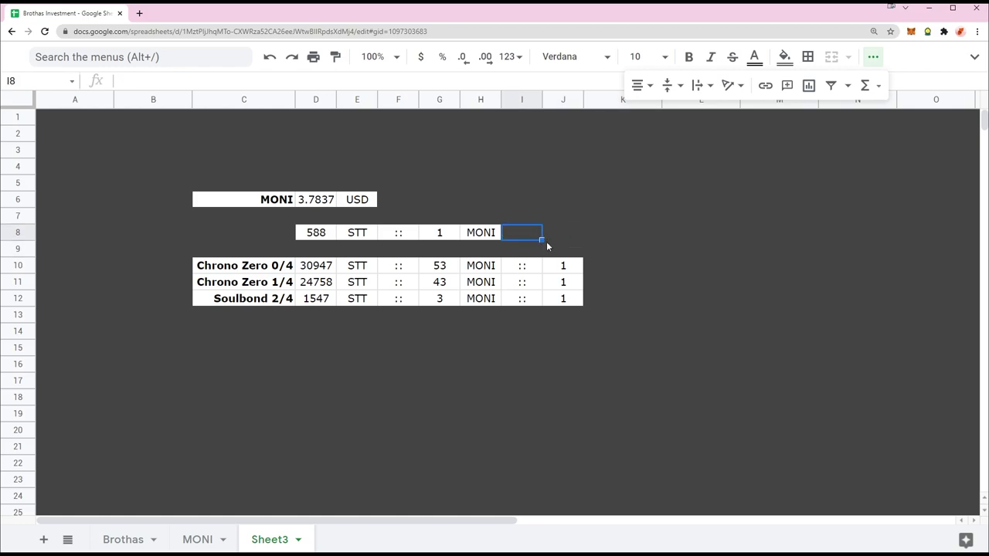
{"action": "key", "text": "ctrl+z"}
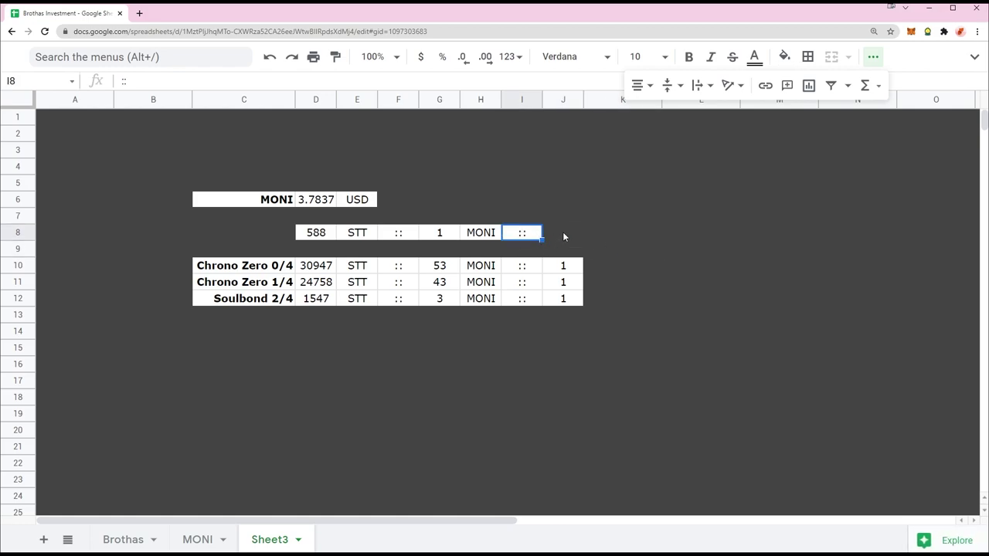
Step: Link J8 to the MONI price in USD with the formula =D6
{"action": "left_click", "coordinate": [563, 232]}
{"action": "type", "text": "="}
{"action": "left_click", "coordinate": [328, 204]}
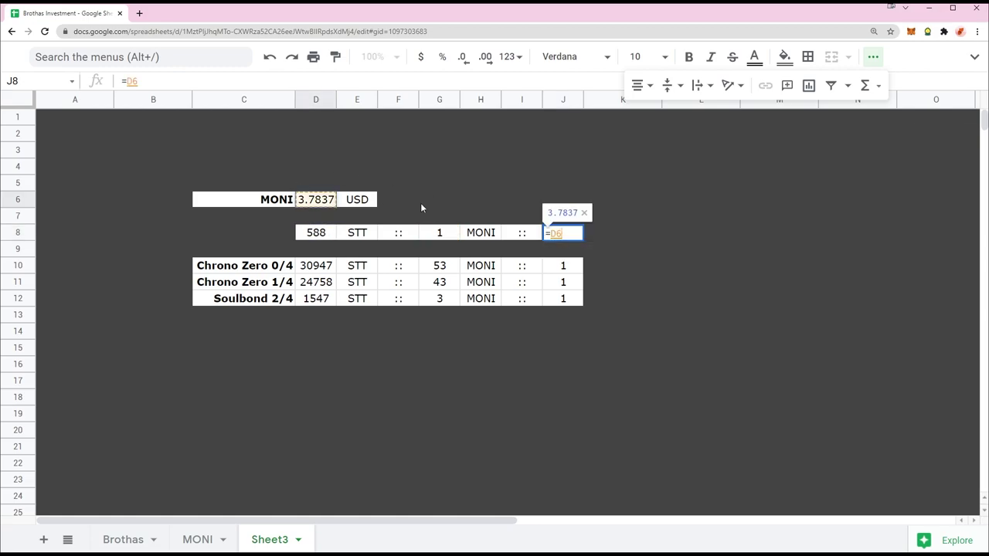
{"action": "key", "text": "Return"}
Step: Enter =G10*J8 in J10 to convert the Chrono Zero 0/4 MONI amount to USD
{"action": "left_click", "coordinate": [575, 265]}
{"action": "type", "text": "="}
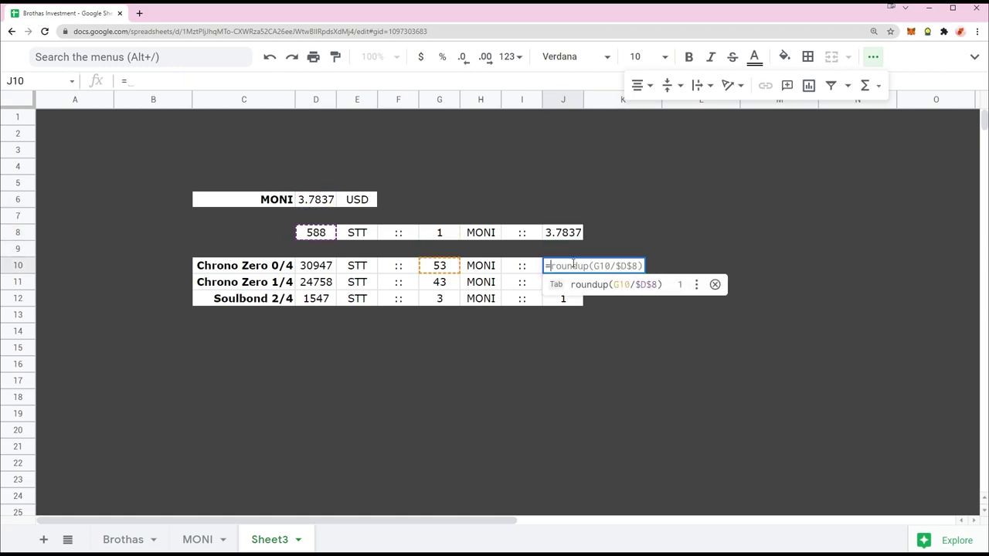
{"action": "left_click", "coordinate": [437, 272]}
{"action": "type", "text": "*"}
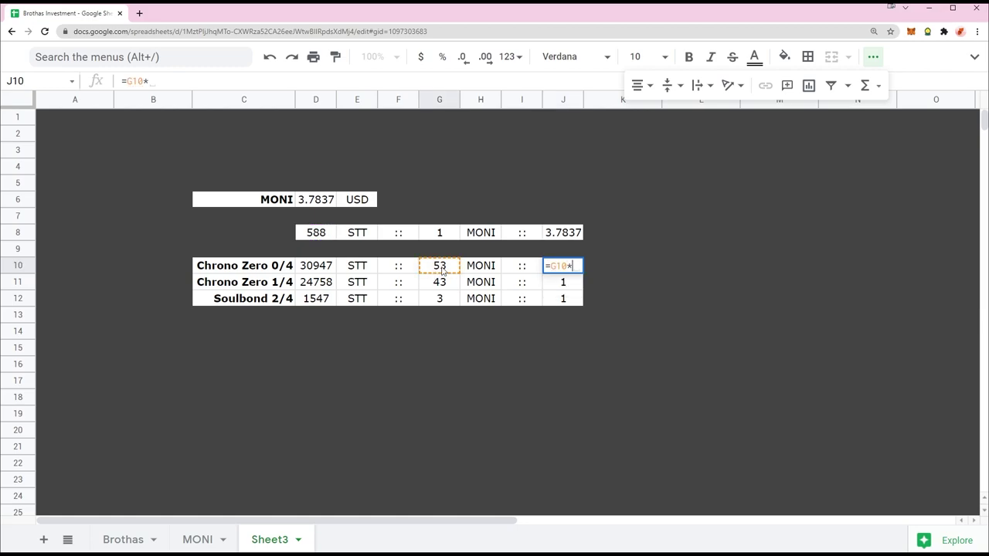
{"action": "left_click", "coordinate": [574, 237]}
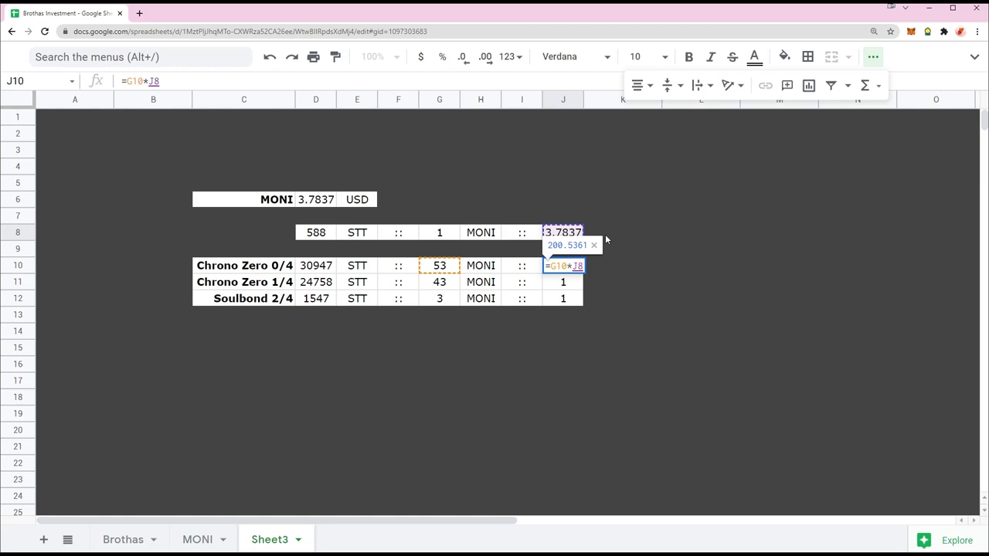
{"action": "key", "text": "Return"}
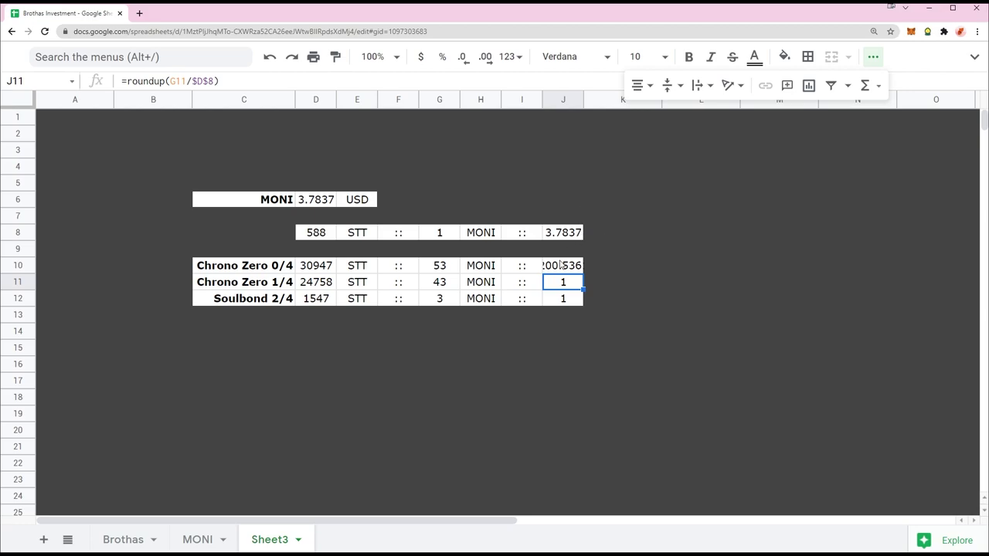
Step: Make the USD rate reference absolute in J10 so the formula reads =G10*$J$8
{"action": "key", "text": "Up"}
{"action": "key", "text": "Return"}
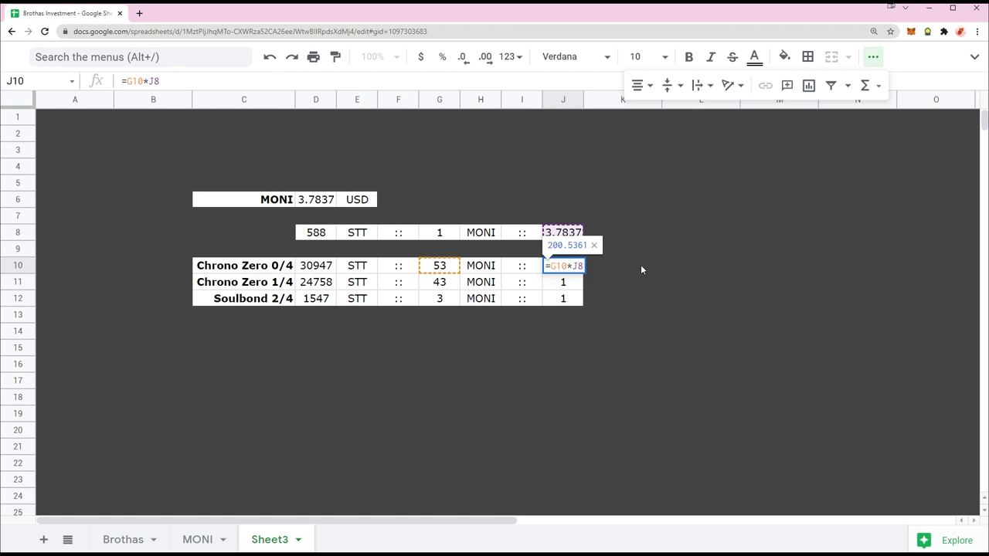
{"action": "key", "text": "Left"}
{"action": "key", "text": "Left"}
{"action": "type", "text": "$"}
{"action": "key", "text": "Right"}
{"action": "type", "text": "$"}
{"action": "key", "text": "Return"}
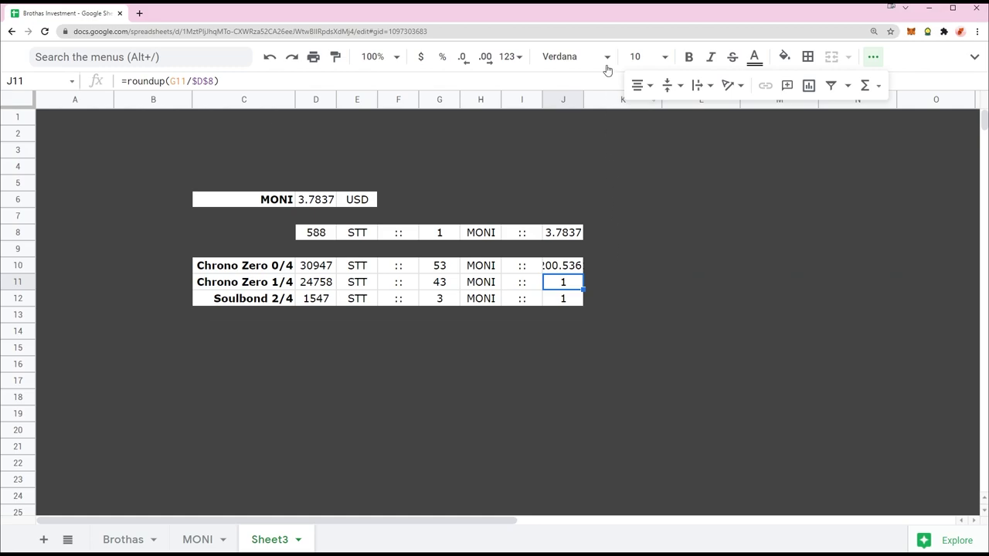
Step: Widen column J and apply the Currency number format to the whole column
{"action": "left_click_drag", "start_coordinate": [583, 99], "coordinate": [632, 116]}
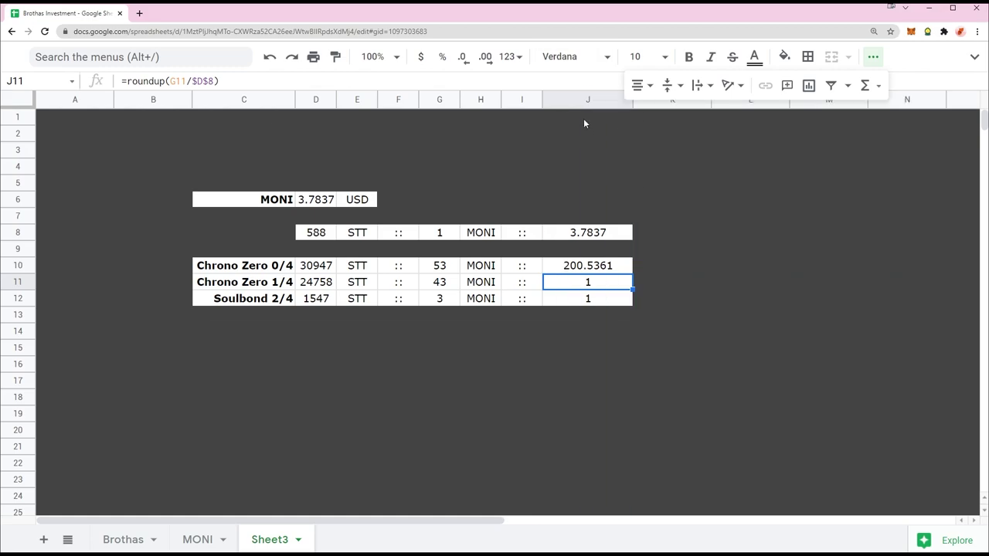
{"action": "left_click", "coordinate": [587, 99]}
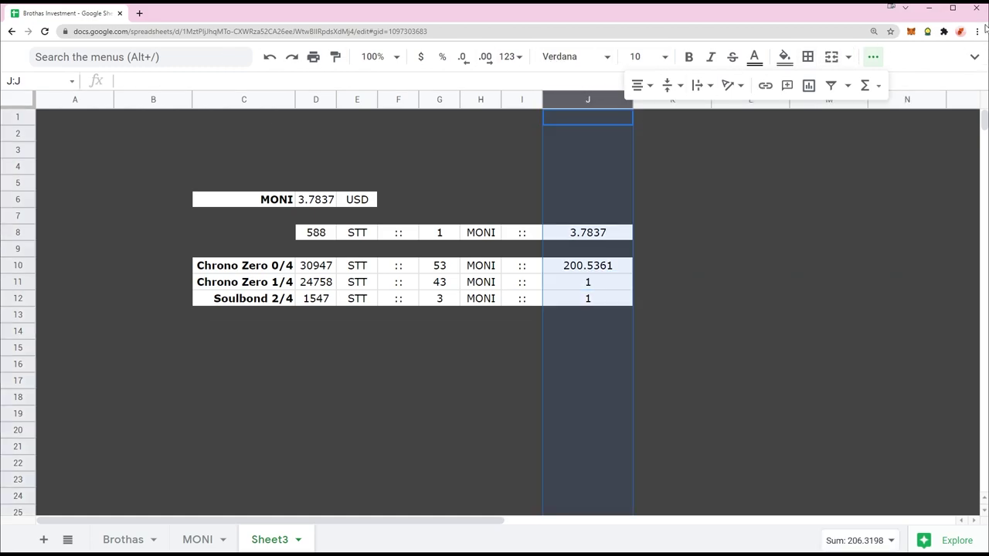
{"action": "left_click", "coordinate": [974, 57]}
{"action": "left_click", "coordinate": [202, 78]}
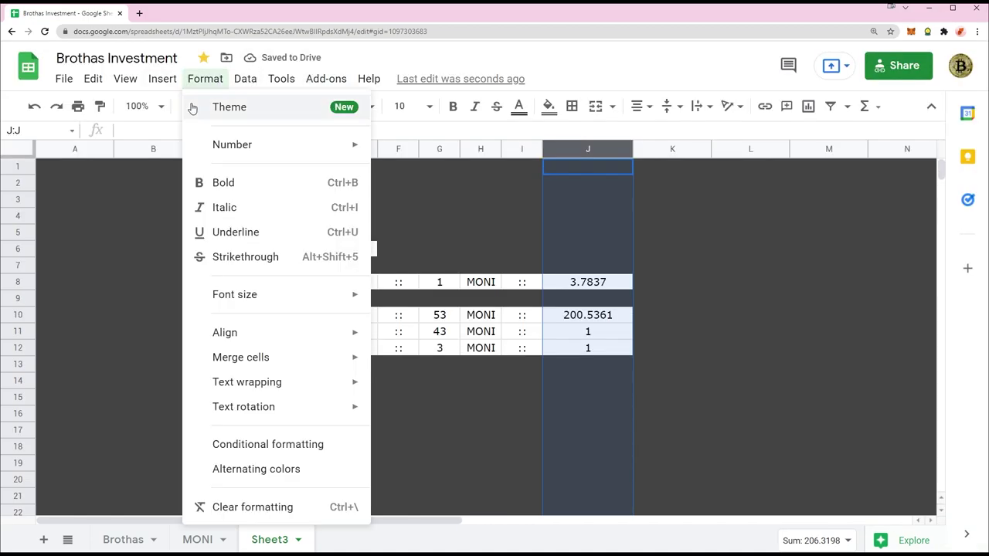
{"action": "mouse_move", "coordinate": [258, 147]}
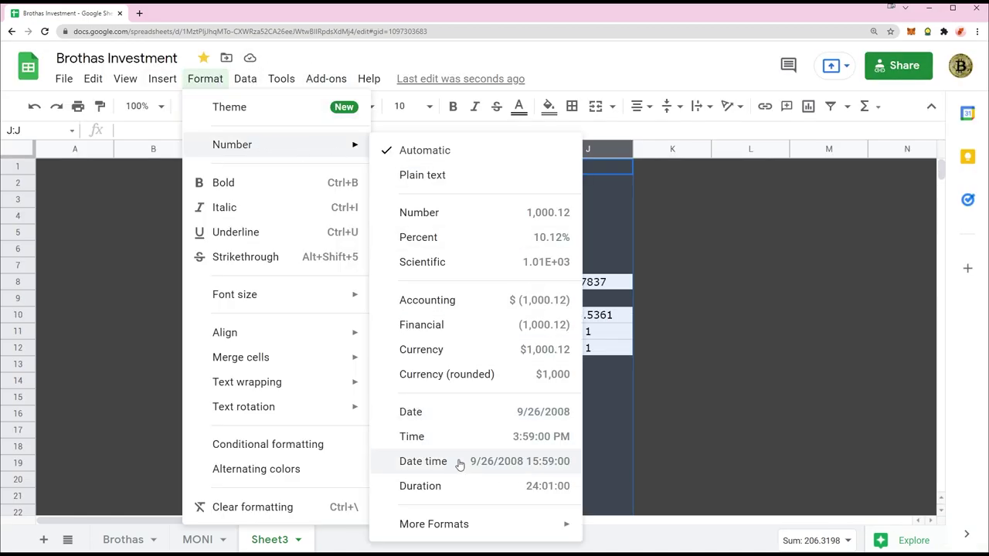
{"action": "left_click", "coordinate": [448, 349]}
{"action": "left_click", "coordinate": [750, 282]}
Step: Right-align column J and narrow it to fit the USD amounts
{"action": "left_click", "coordinate": [619, 147]}
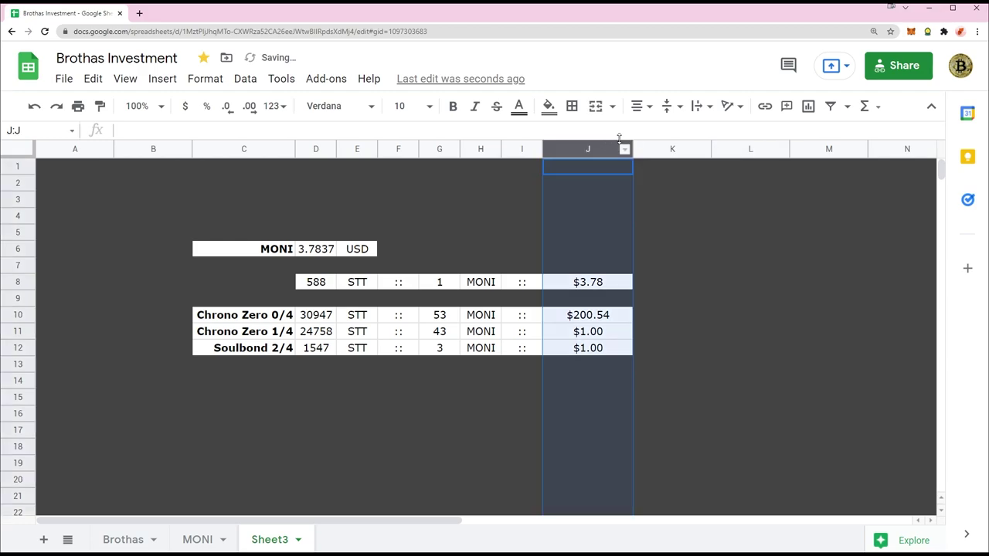
{"action": "left_click", "coordinate": [639, 106]}
{"action": "left_click", "coordinate": [676, 133]}
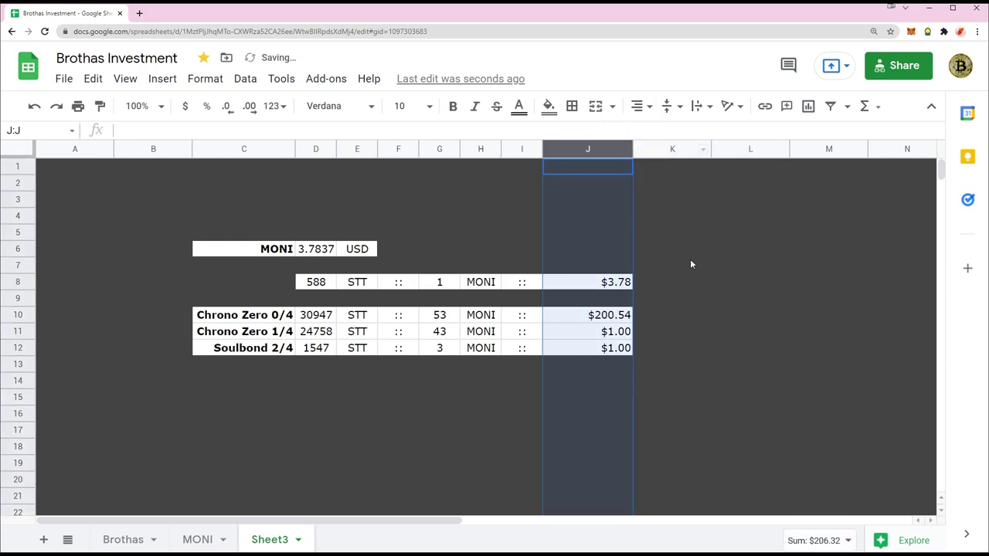
{"action": "left_click_drag", "start_coordinate": [692, 265], "coordinate": [680, 249]}
{"action": "left_click_drag", "start_coordinate": [632, 149], "coordinate": [595, 166]}
{"action": "left_click", "coordinate": [631, 183]}
{"action": "left_click", "coordinate": [930, 106]}
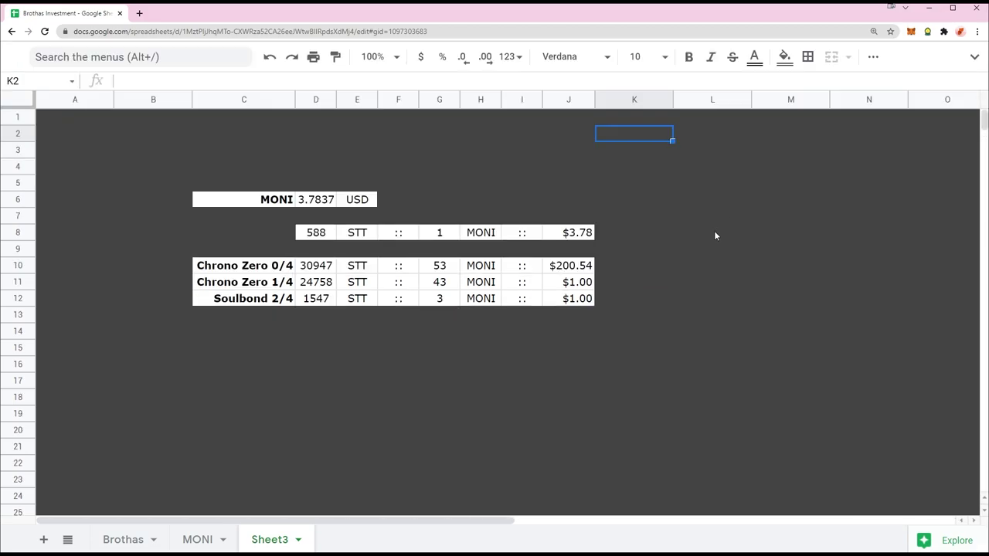
{"action": "left_click", "coordinate": [581, 285]}
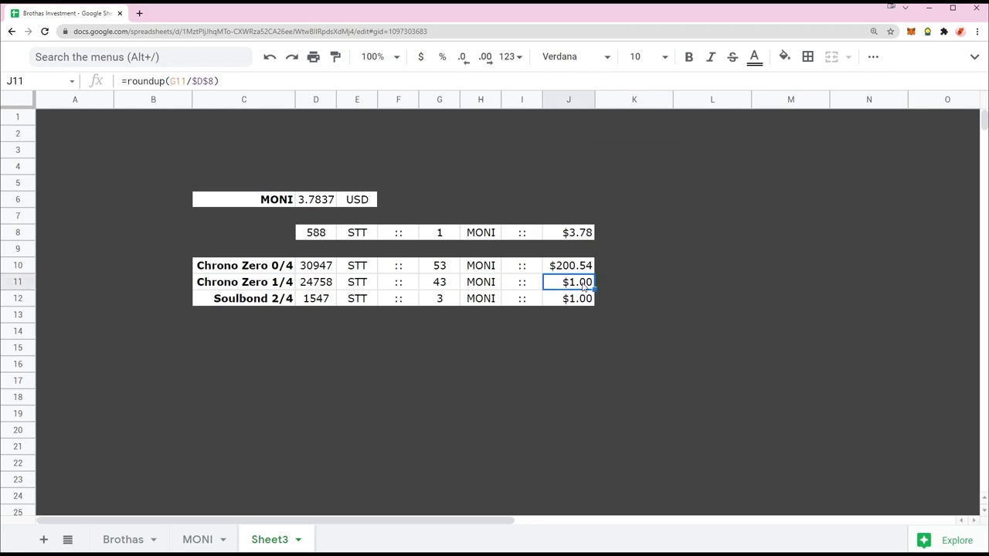
{"action": "left_click", "coordinate": [580, 271]}
{"action": "double_click", "coordinate": [595, 271]}
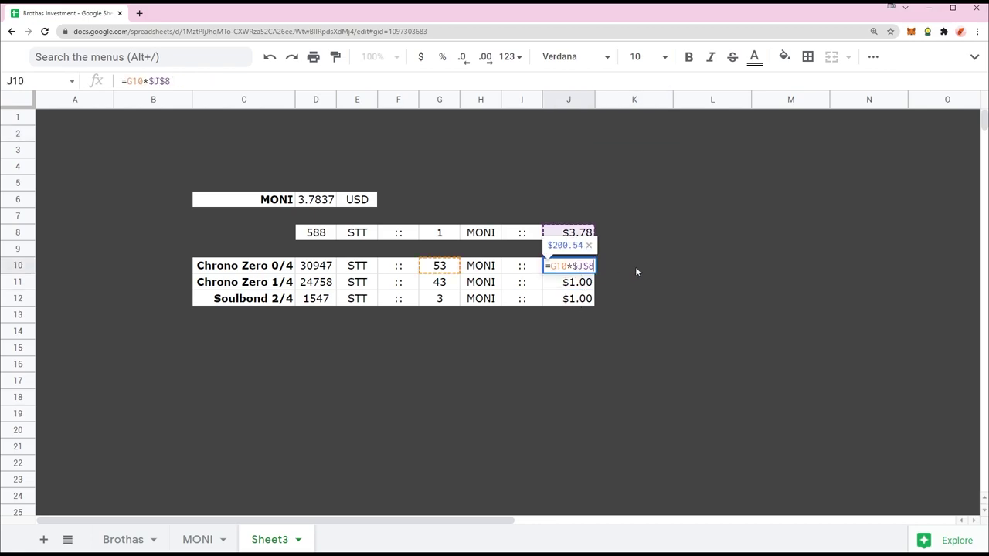
{"action": "left_click", "coordinate": [636, 271]}
{"action": "key", "text": "Left"}
{"action": "key", "text": "Return"}
{"action": "left_click", "coordinate": [580, 284]}
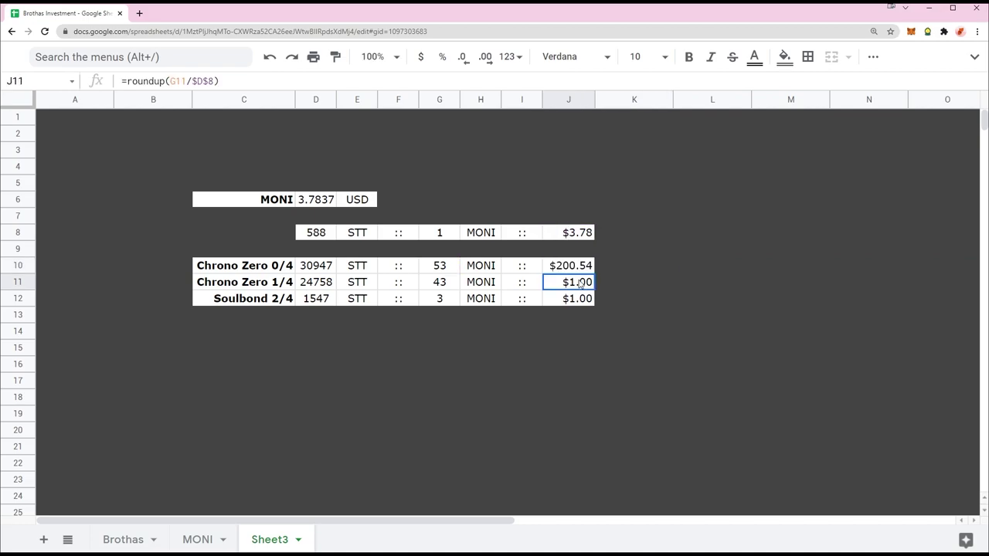
{"action": "key", "text": "ctrl+c"}
{"action": "key", "text": "Up"}
{"action": "key", "text": "ctrl+v"}
{"action": "key", "text": "Return"}
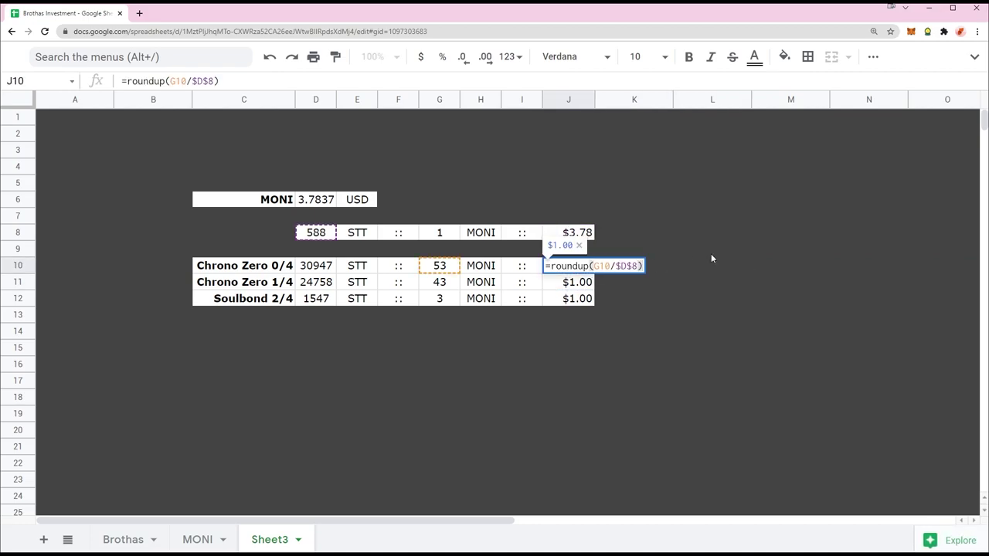
{"action": "key", "text": "Escape"}
{"action": "key", "text": "ctrl+z"}
Step: Copy the USD conversion formula from J10 into J11:J12 for Chrono Zero 1/4 and Soulbond 2/4
{"action": "double_click", "coordinate": [591, 265]}
{"action": "key", "text": "Escape"}
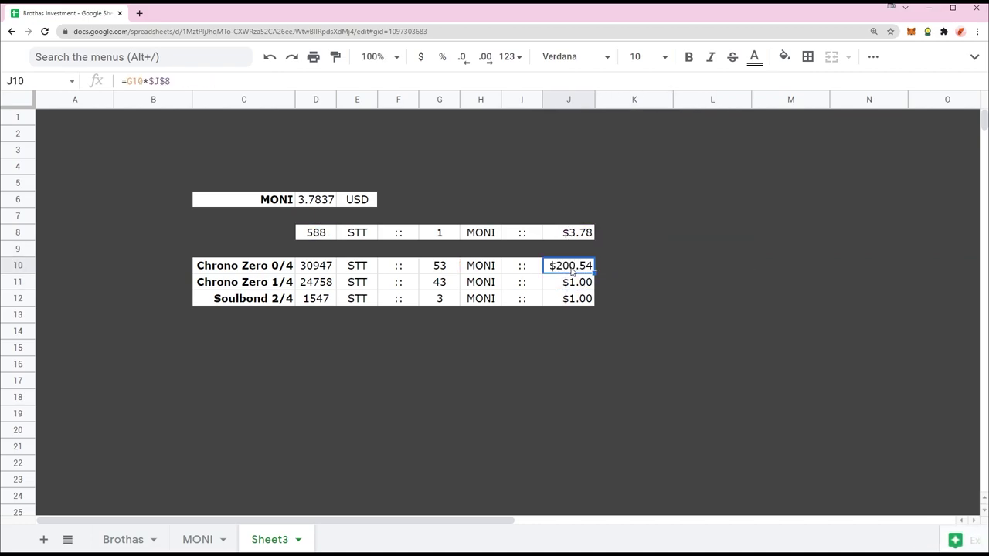
{"action": "key", "text": "ctrl+c"}
{"action": "left_click_drag", "start_coordinate": [576, 283], "coordinate": [579, 298]}
{"action": "key", "text": "ctrl+v"}
{"action": "left_click", "coordinate": [712, 282]}
{"action": "left_click", "coordinate": [583, 271]}
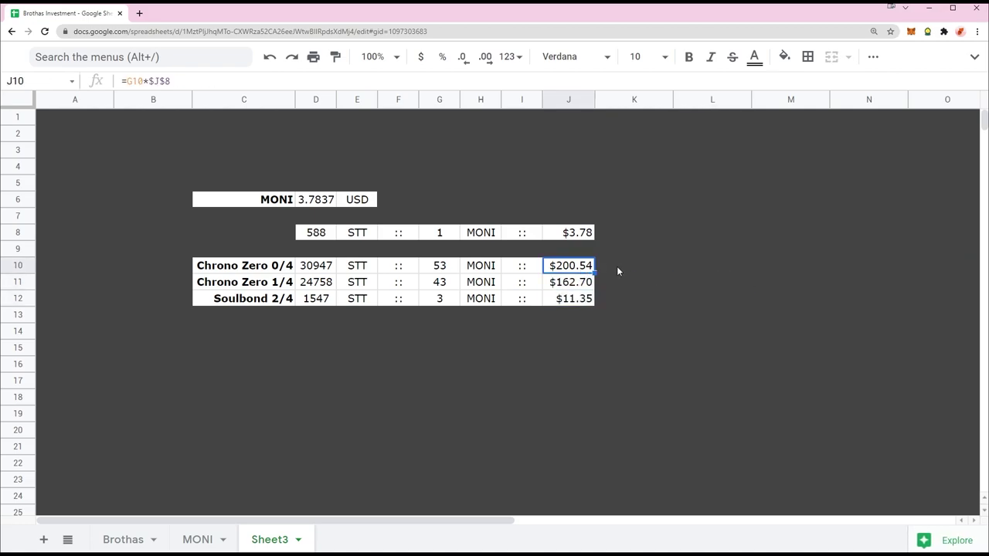
Step: Review the USD conversion formulas in J10 and J11
{"action": "left_click", "coordinate": [575, 286]}
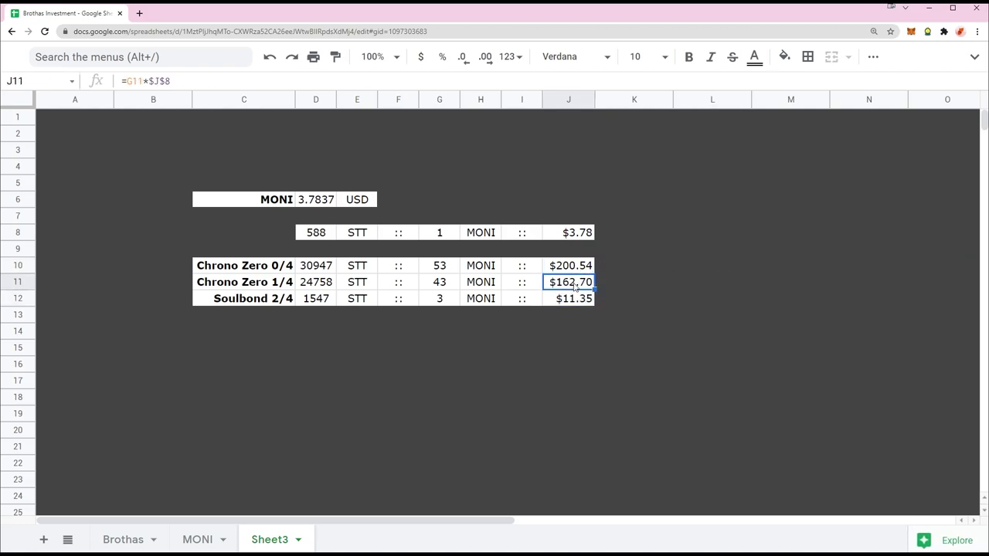
{"action": "double_click", "coordinate": [580, 267]}
{"action": "key", "text": "Return"}
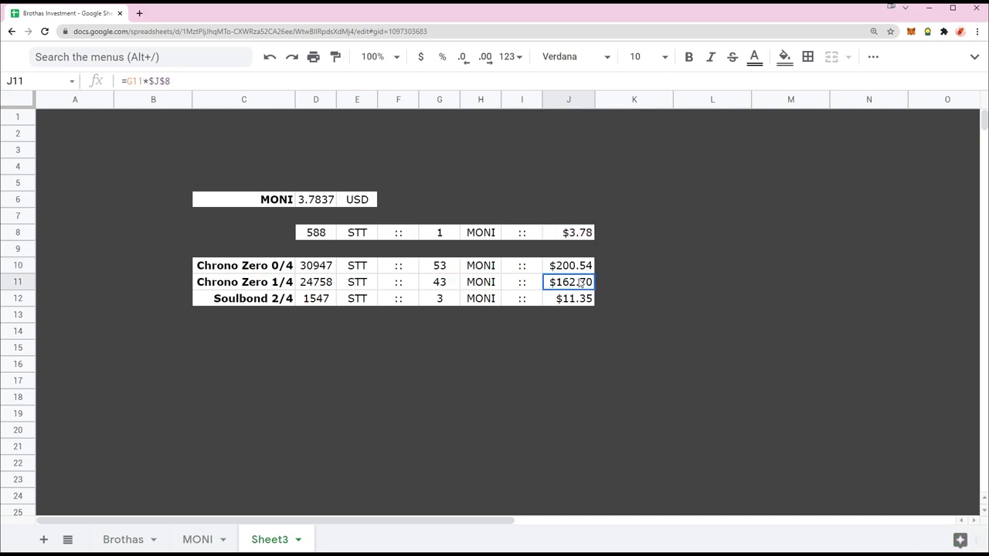
{"action": "key", "text": "Return"}
{"action": "left_click", "coordinate": [679, 252]}
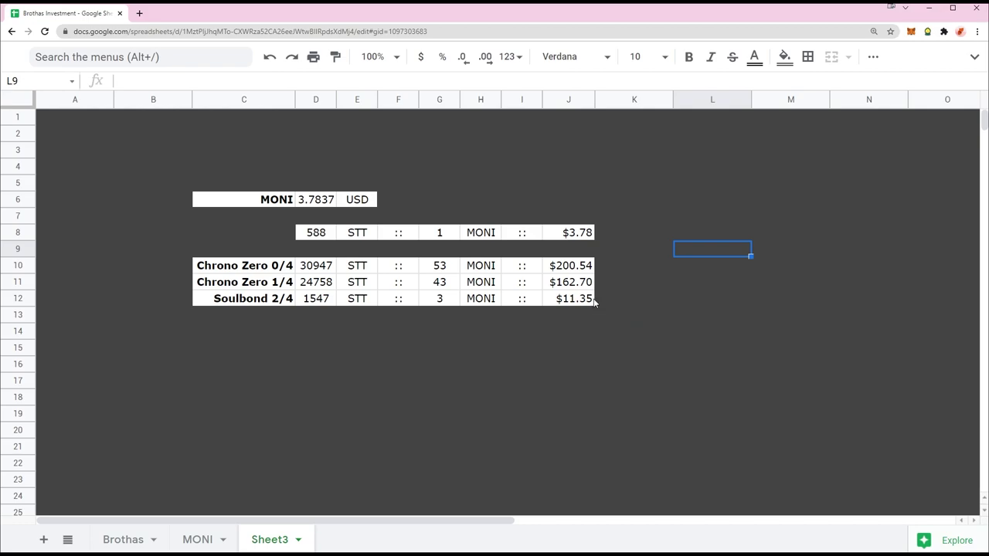
Step: Switch to the PooCoin window to check the MONI/BNB price chart, and return to the Google Sheets spreadsheet
{"action": "key", "text": "alt+Tab"}
{"action": "key", "text": "Tab"}
{"action": "key", "text": "Tab"}
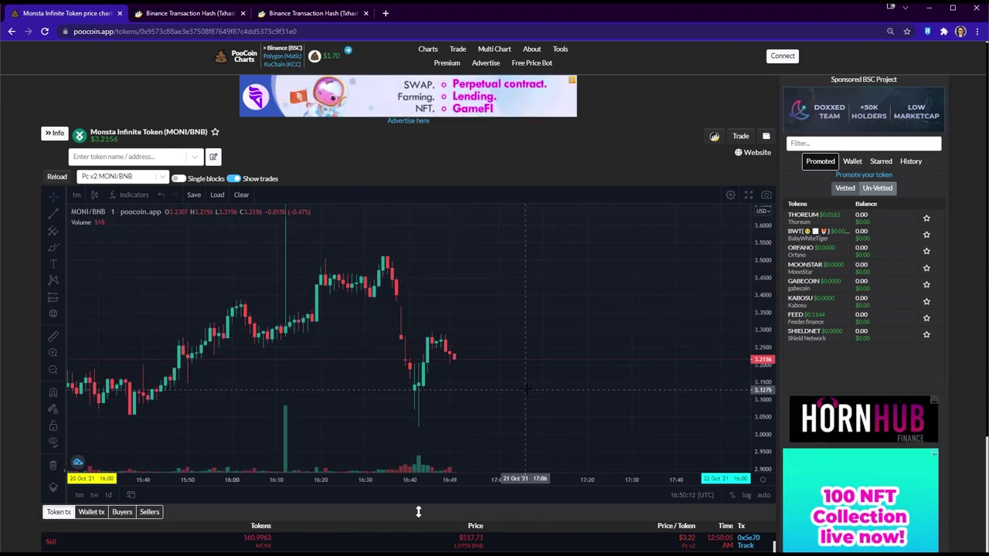
{"action": "key", "text": "alt+Tab"}
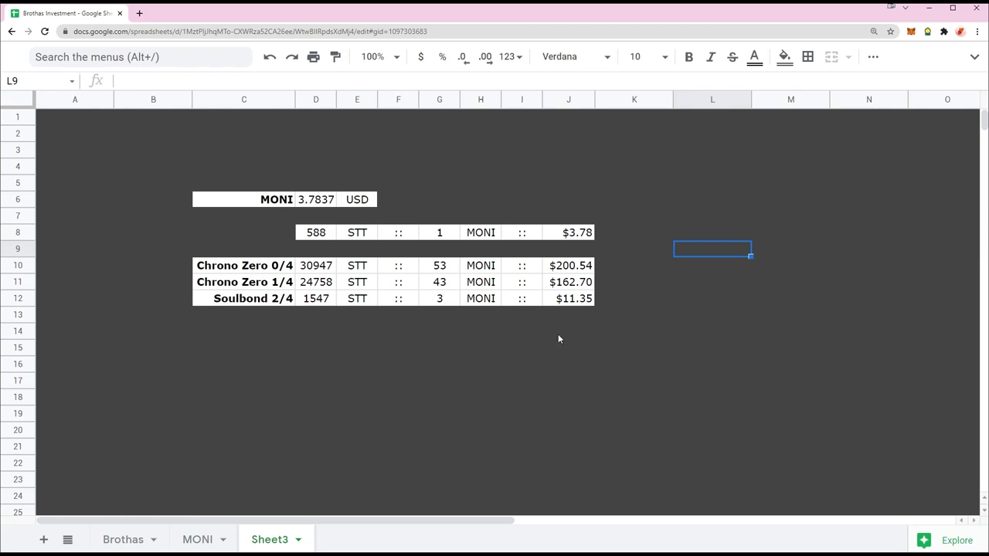
Step: Enter the multiplier label x3 in K10 and fill it into K11:K12
{"action": "left_click", "coordinate": [613, 266]}
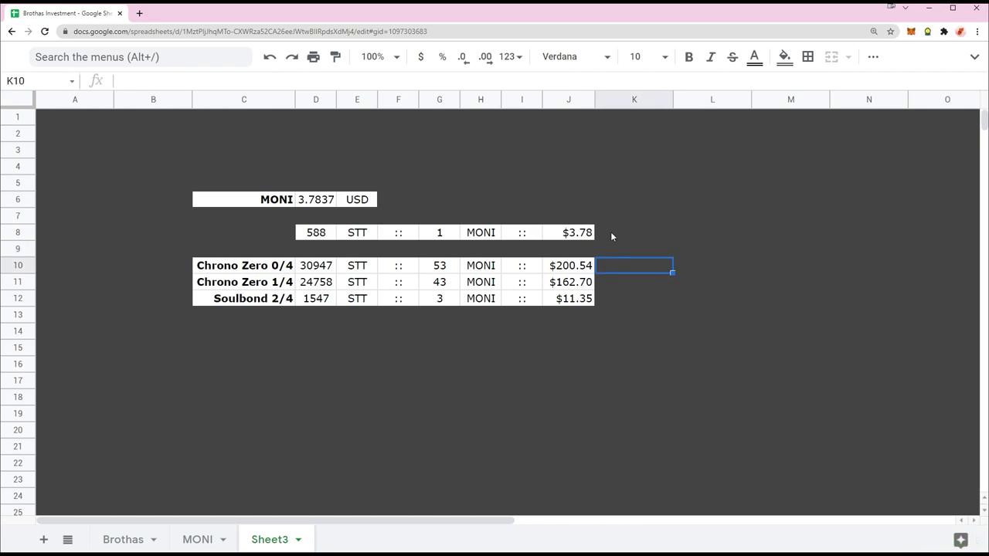
{"action": "type", "text": "x3"}
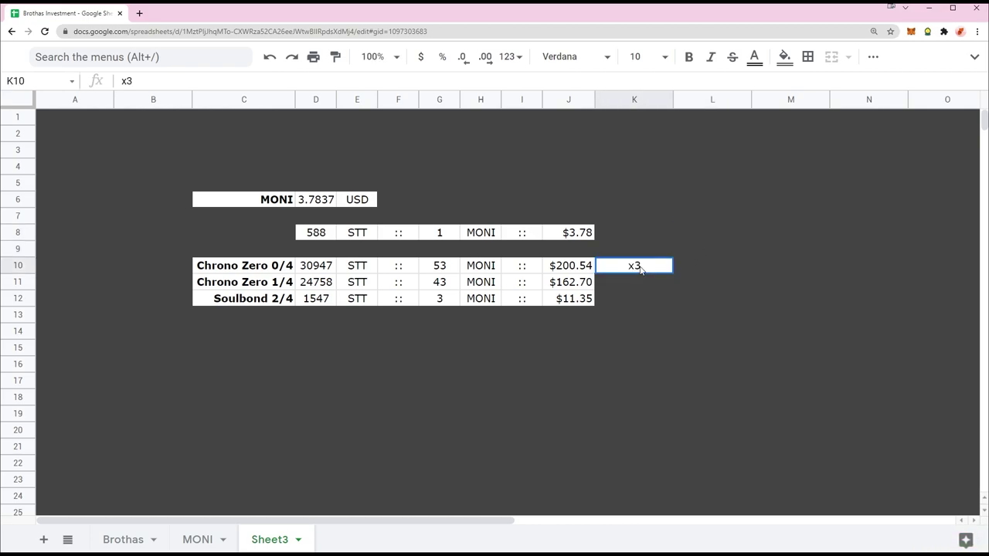
{"action": "key", "text": "Return"}
{"action": "key", "text": "ctrl+Return"}
Step: Enter =J10*3 in L10 to triple the USD price and autofill the formula into L11:L12
{"action": "left_click", "coordinate": [697, 265]}
{"action": "type", "text": "="}
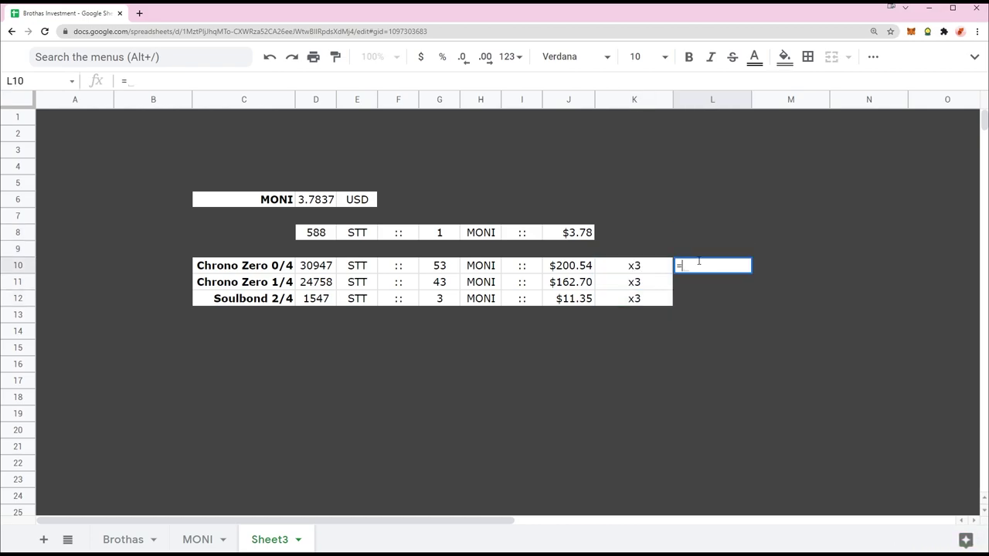
{"action": "key", "text": "Left"}
{"action": "key", "text": "Left"}
{"action": "type", "text": "*3"}
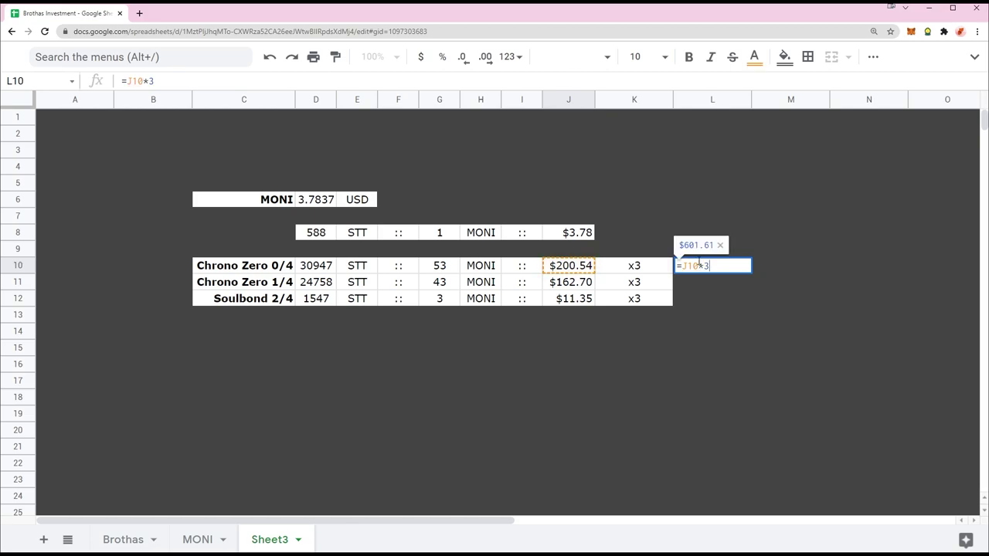
{"action": "key", "text": "Return"}
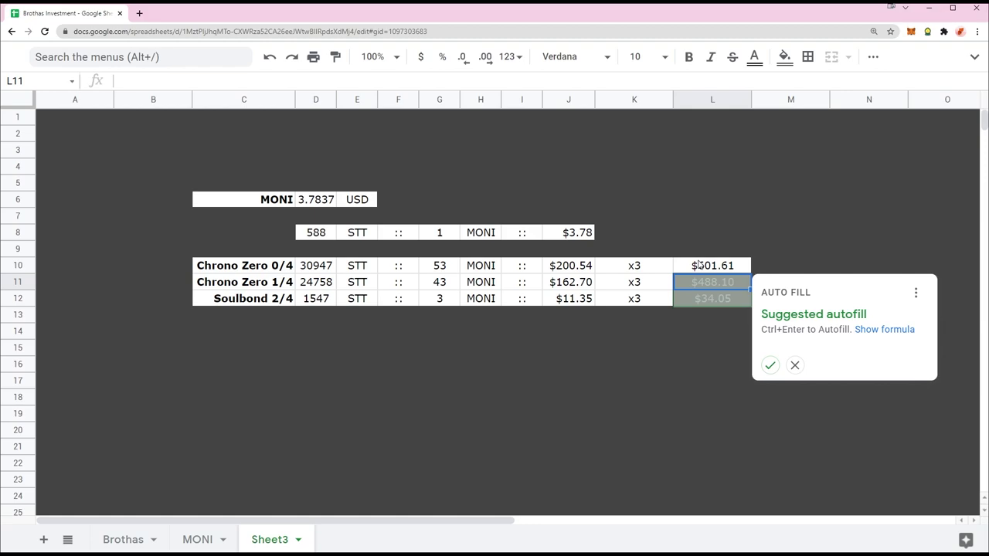
{"action": "left_click", "coordinate": [770, 365]}
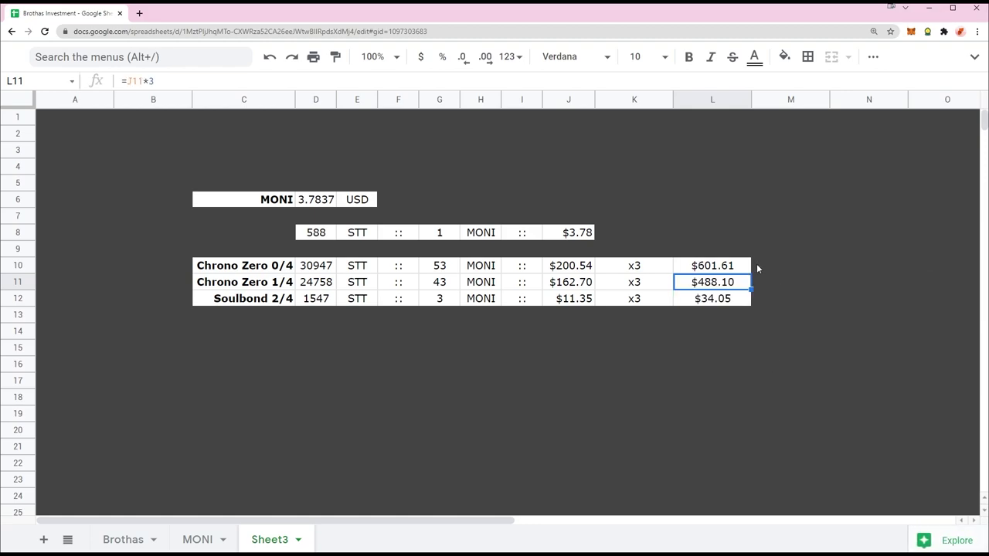
Step: Enter =G10*3 in M10 to triple the MONI amount and autofill the formula into M11:M12
{"action": "left_click", "coordinate": [767, 261]}
{"action": "type", "text": "="}
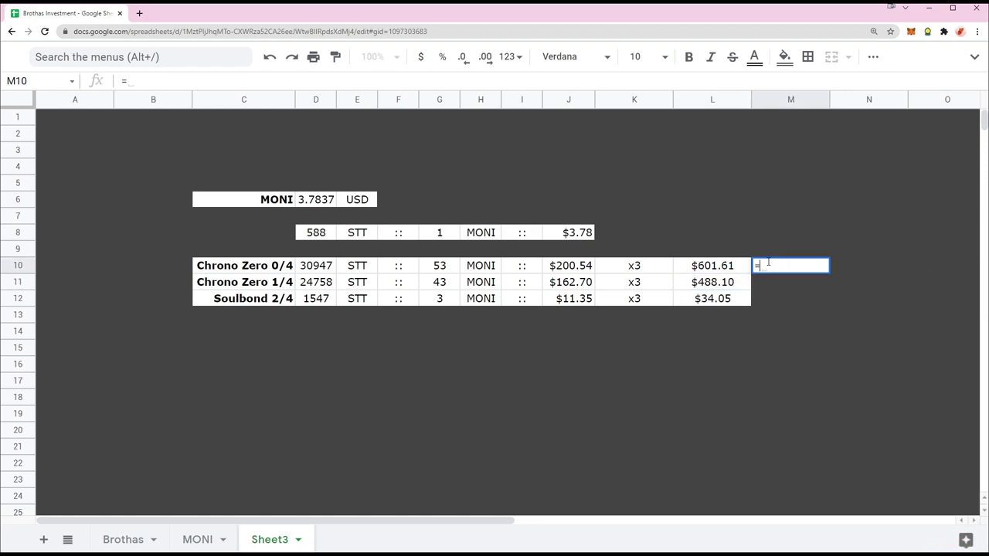
{"action": "left_click", "coordinate": [442, 271]}
{"action": "type", "text": "*3"}
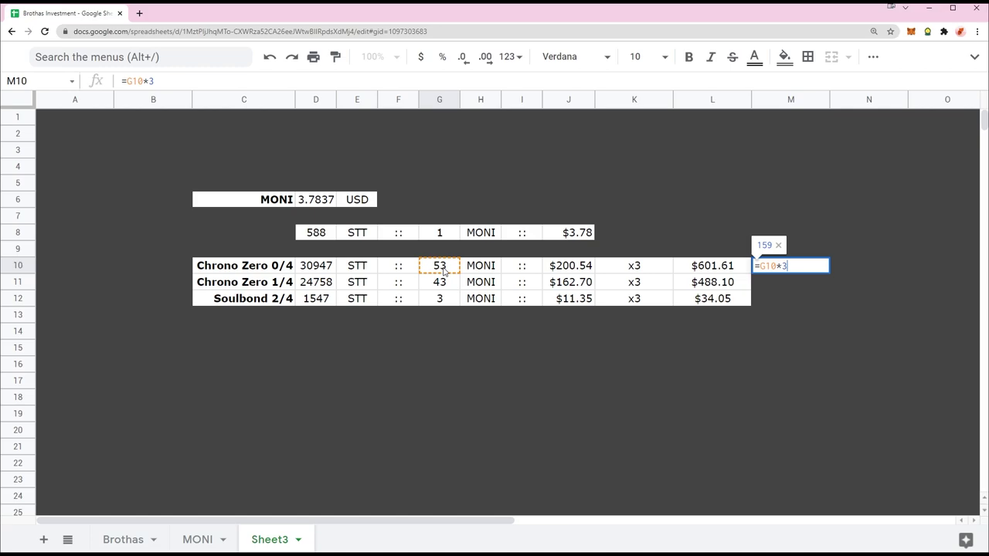
{"action": "key", "text": "Return"}
{"action": "left_click", "coordinate": [576, 366]}
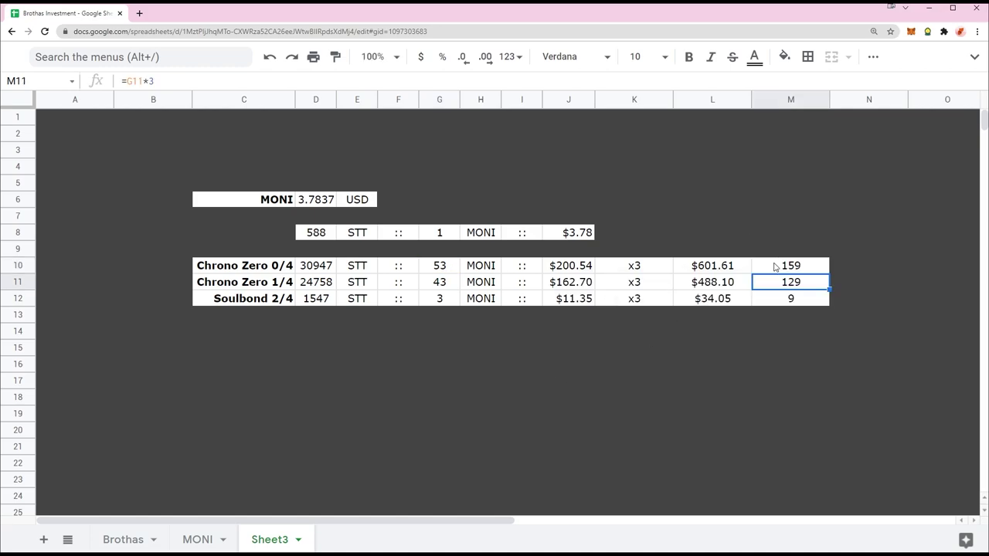
Step: Head the tripled-amount columns with USD in L9, MONI in M9 and STT in N9
{"action": "left_click", "coordinate": [782, 255]}
{"action": "type", "text": "MONI"}
{"action": "key", "text": "Return"}
{"action": "key", "text": "Left"}
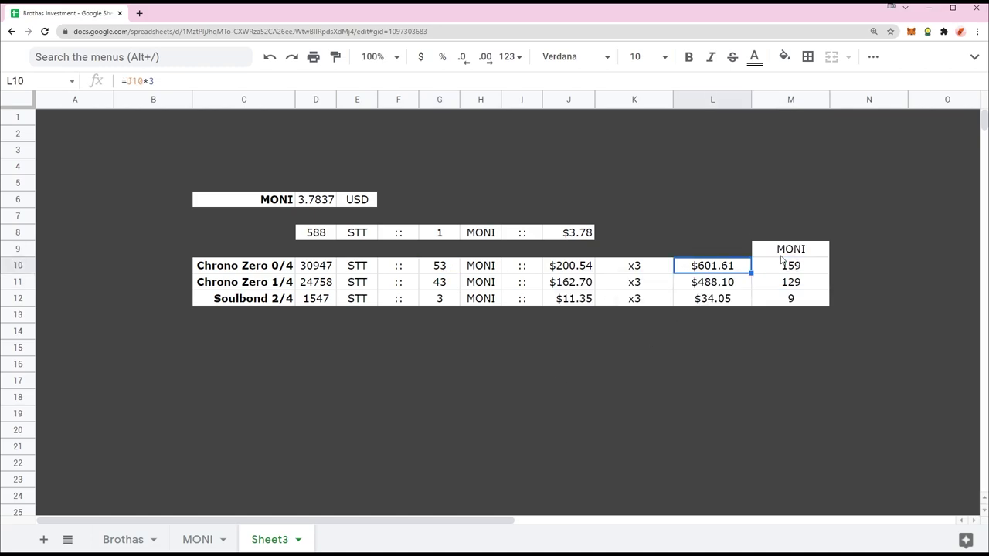
{"action": "key", "text": "Up"}
{"action": "type", "text": "USD"}
{"action": "key", "text": "Return"}
{"action": "key", "text": "Right"}
{"action": "key", "text": "Up"}
{"action": "key", "text": "Right"}
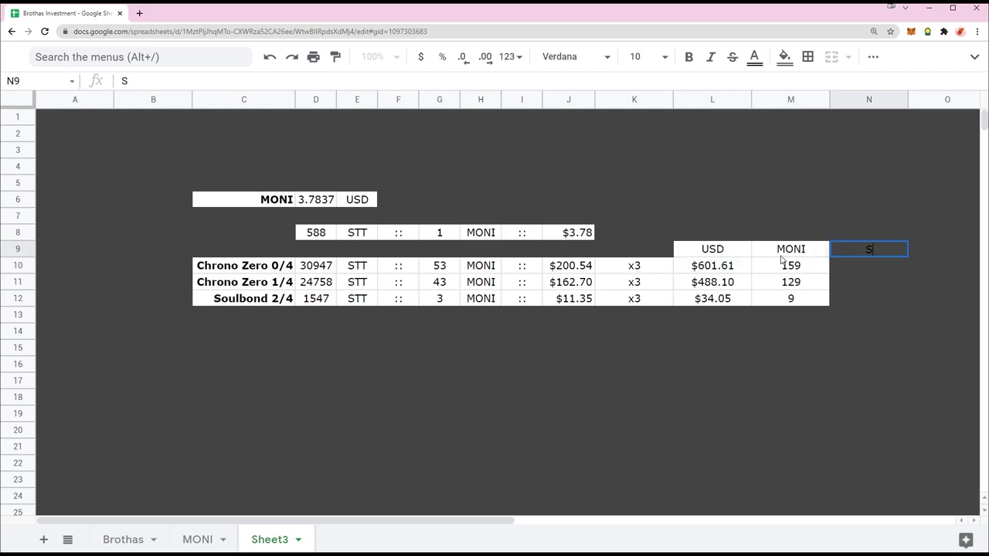
{"action": "type", "text": "STT"}
{"action": "key", "text": "Return"}
Step: Enter =D10*3 in N10 to triple the STT price and autofill the formula into N11:N12
{"action": "type", "text": "="}
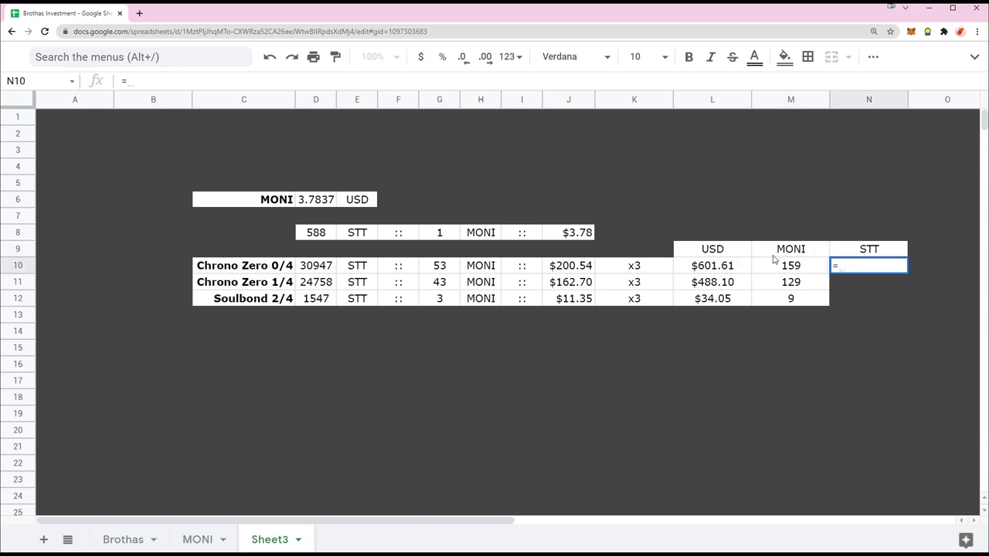
{"action": "left_click", "coordinate": [323, 267]}
{"action": "type", "text": "*3"}
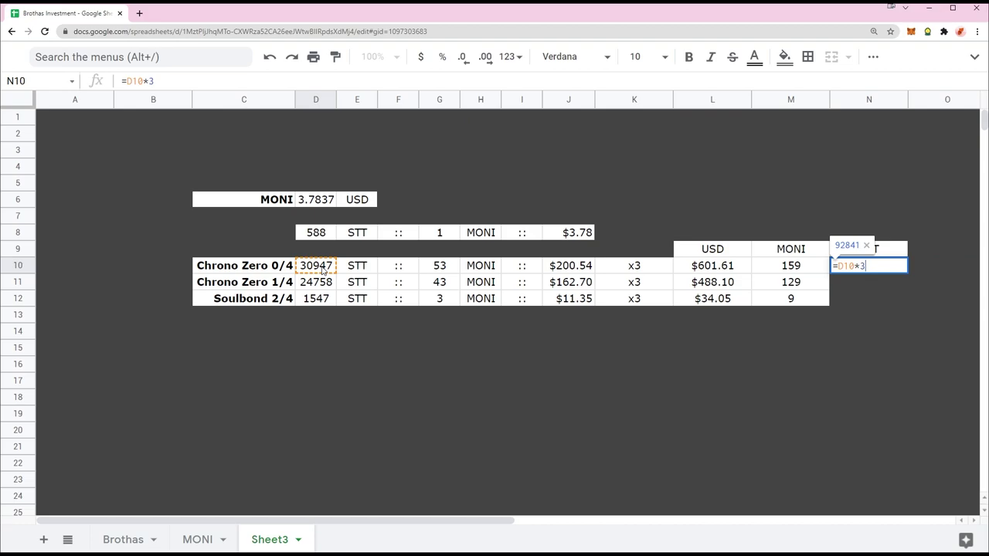
{"action": "key", "text": "Return"}
{"action": "left_click", "coordinate": [655, 364]}
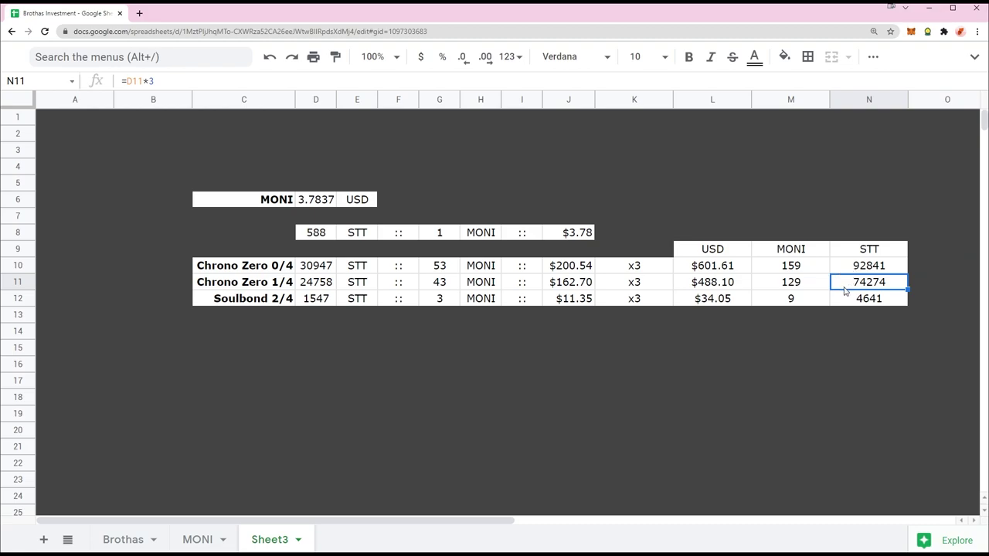
Step: Enlarge the sheet view and review the tripled USD, MONI and STT amounts in L10:N12
{"action": "key", "text": "Up"}
{"action": "left_click_drag", "start_coordinate": [718, 266], "coordinate": [865, 299]}
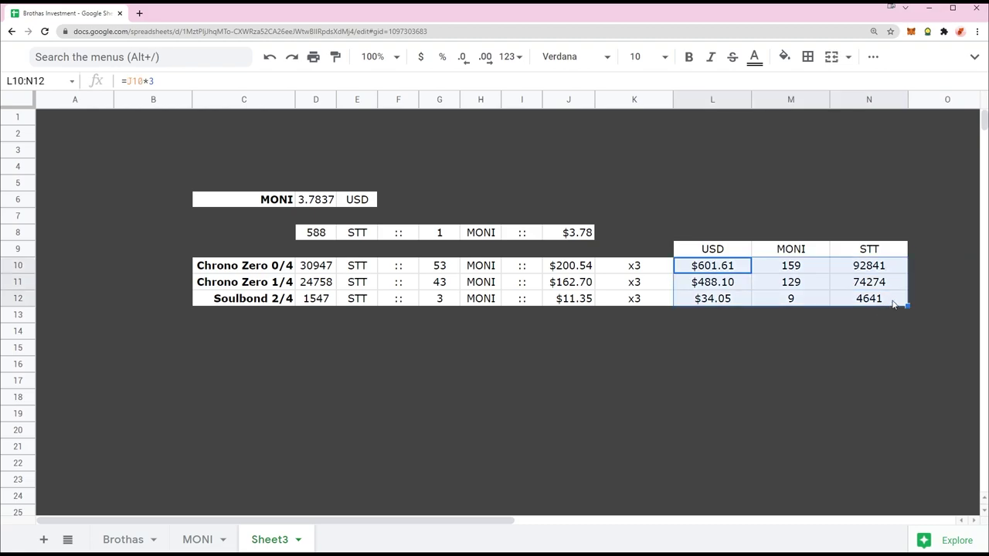
{"action": "left_click", "coordinate": [847, 334]}
{"action": "key", "text": "ctrl+plus"}
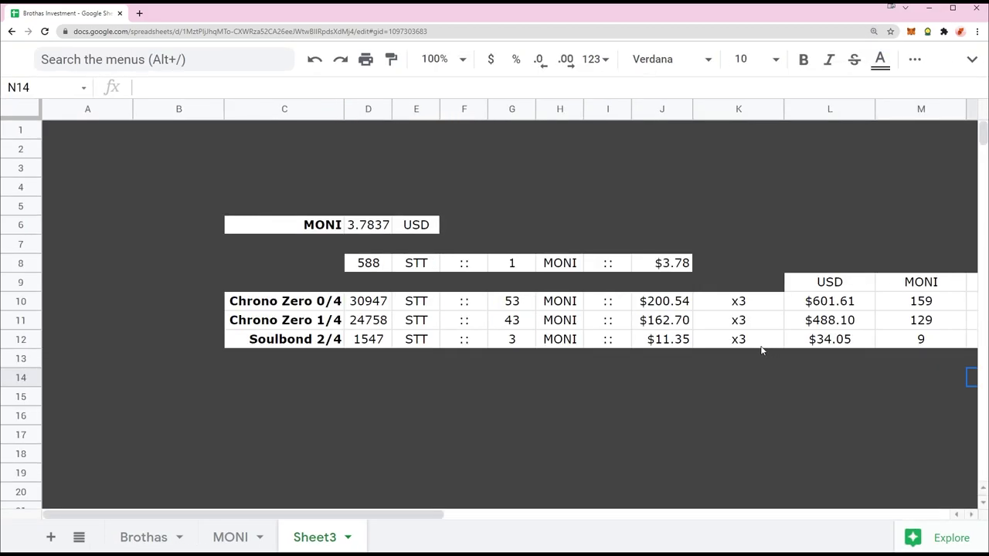
{"action": "scroll", "coordinate": [760, 350], "scroll_direction": "right", "scroll_amount": 2}
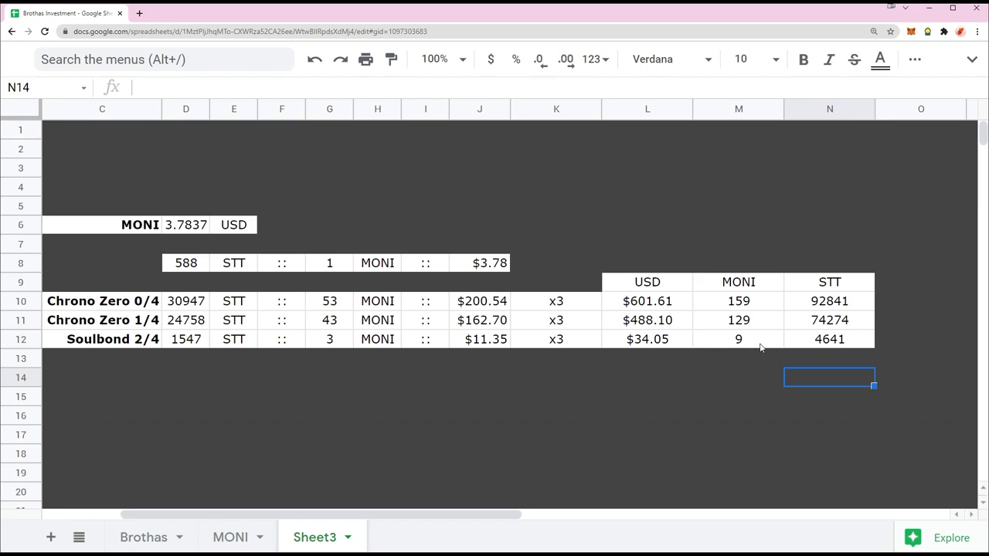
Step: Replace the x3 multipliers in K10:K12 with the plain number 3
{"action": "left_click", "coordinate": [562, 346]}
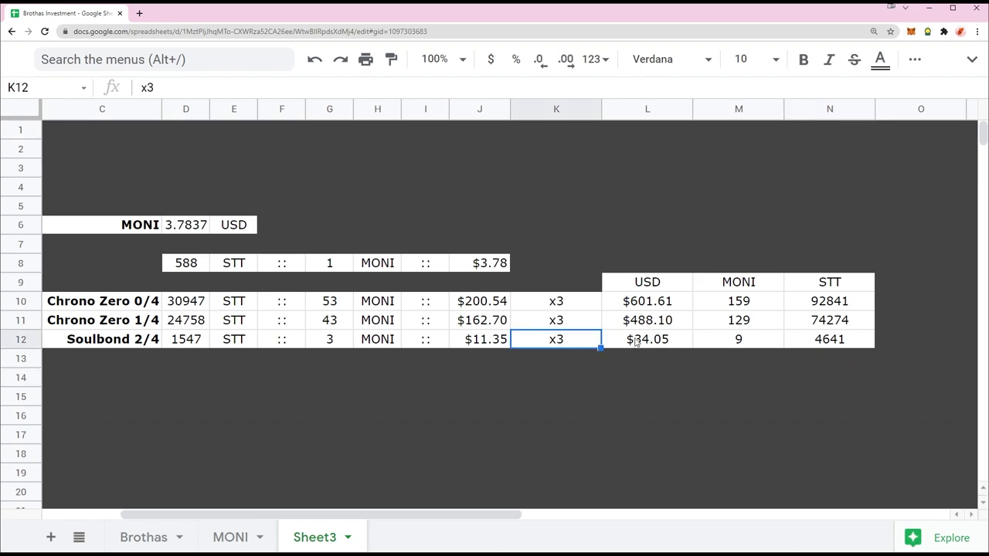
{"action": "type", "text": "3"}
{"action": "left_click", "coordinate": [570, 308]}
{"action": "type", "text": "3"}
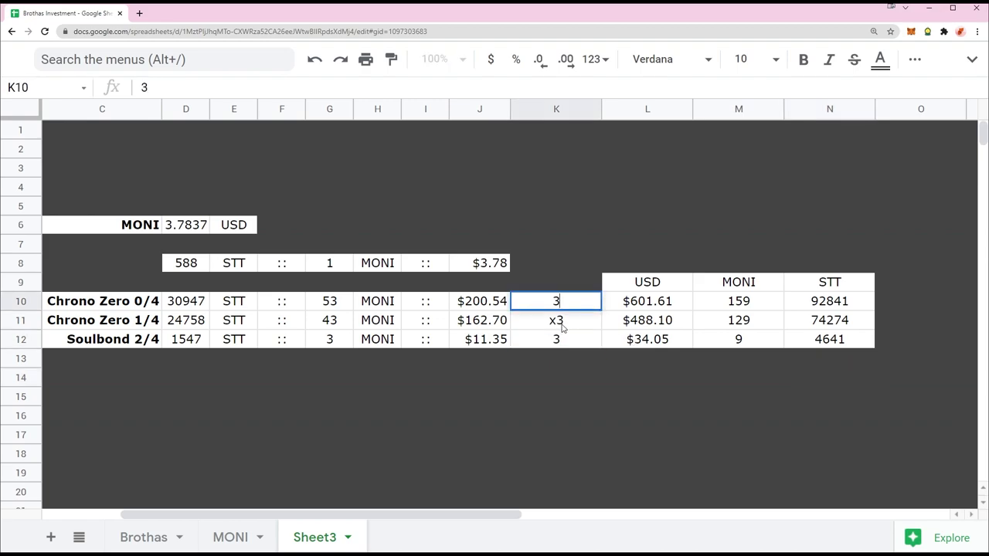
{"action": "key", "text": "Return"}
{"action": "type", "text": "3"}
Step: Change the USD formula in L10 to =J10*K10 and copy it down to L11:L12
{"action": "left_click", "coordinate": [632, 303]}
{"action": "type", "text": "=J10*3"}
{"action": "key", "text": "BackSpace"}
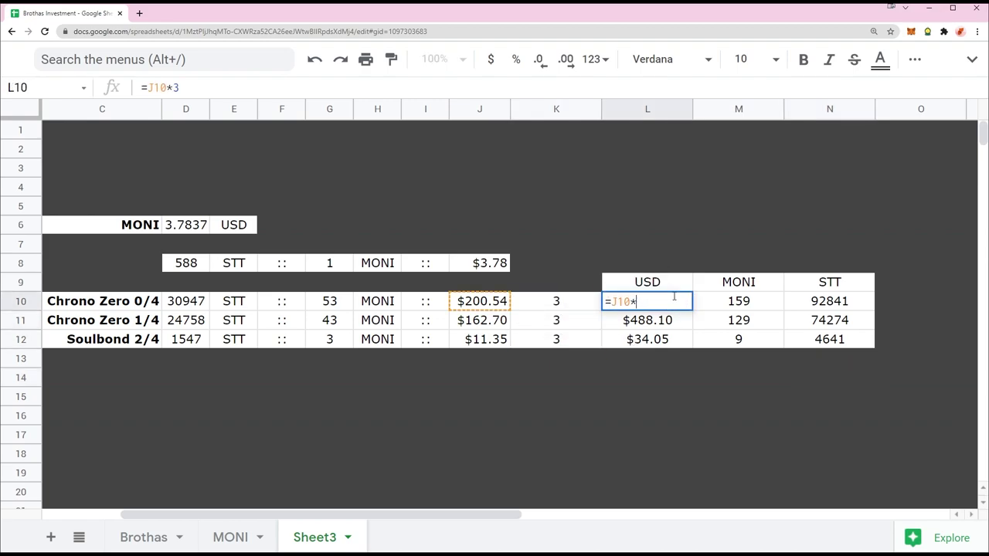
{"action": "left_click", "coordinate": [581, 309]}
{"action": "key", "text": "Return"}
{"action": "left_click", "coordinate": [660, 308]}
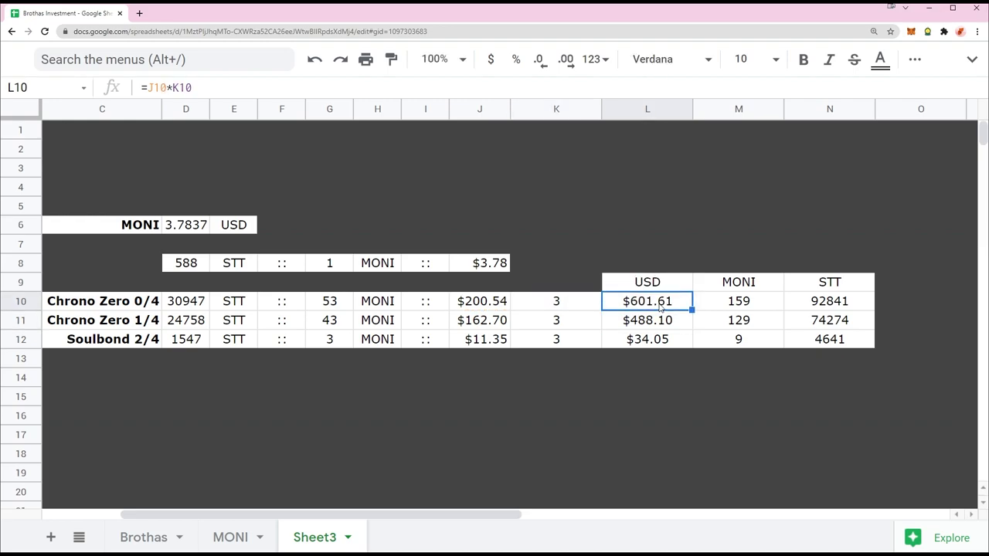
{"action": "key", "text": "Down"}
{"action": "key", "text": "Down"}
Step: Change the MONI formula in M10 to =G10*K10 and copy it into M11:M12
{"action": "left_click", "coordinate": [751, 299]}
{"action": "double_click", "coordinate": [750, 300]}
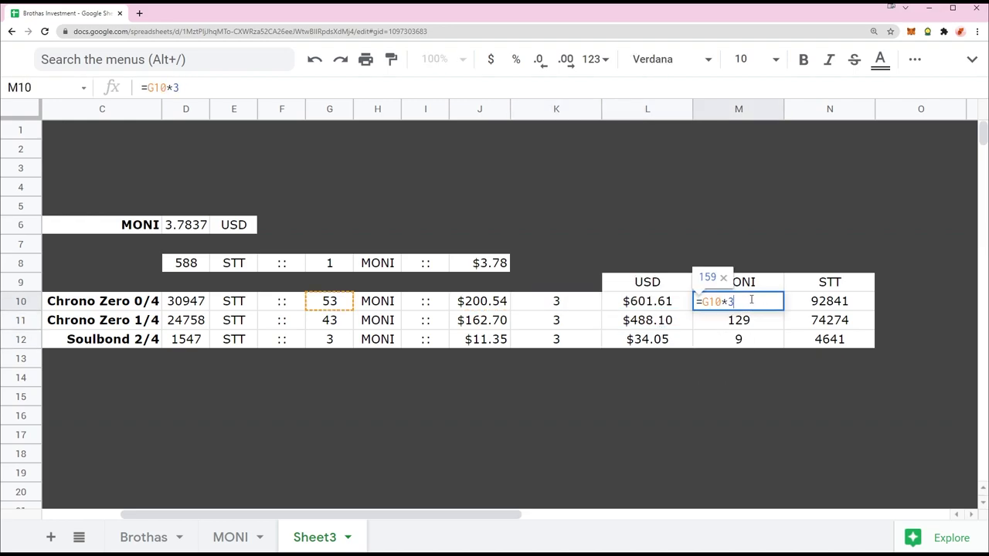
{"action": "key", "text": "BackSpace"}
{"action": "left_click", "coordinate": [565, 309]}
{"action": "key", "text": "Return"}
{"action": "key", "text": "Up"}
{"action": "key", "text": "ctrl+c"}
{"action": "key", "text": "Down"}
{"action": "key", "text": "ctrl+v"}
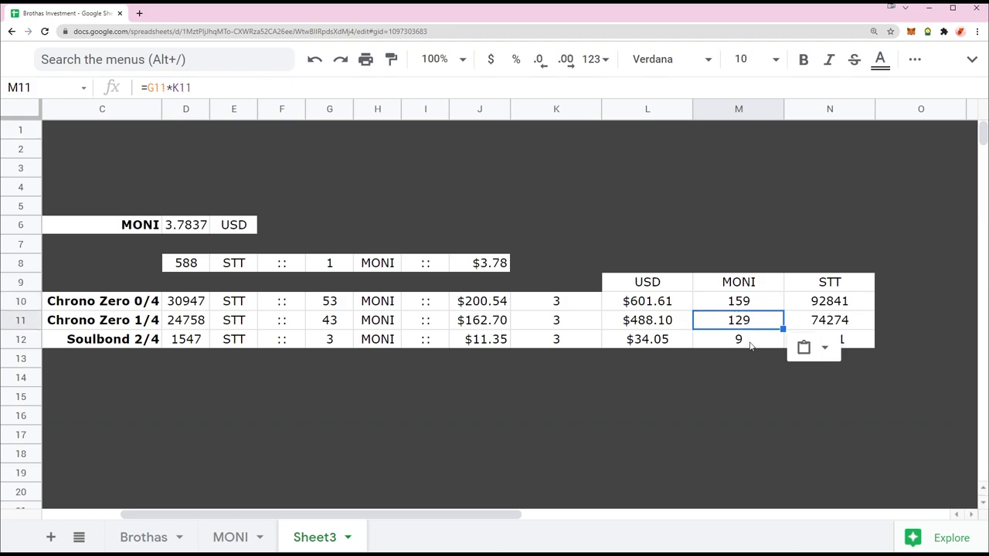
{"action": "key", "text": "Down"}
{"action": "key", "text": "ctrl+v"}
Step: Change the STT formula in N10 to =D10*K10 and copy it into N11:N12
{"action": "left_click", "coordinate": [819, 302]}
{"action": "double_click", "coordinate": [818, 303]}
{"action": "key", "text": "BackSpace"}
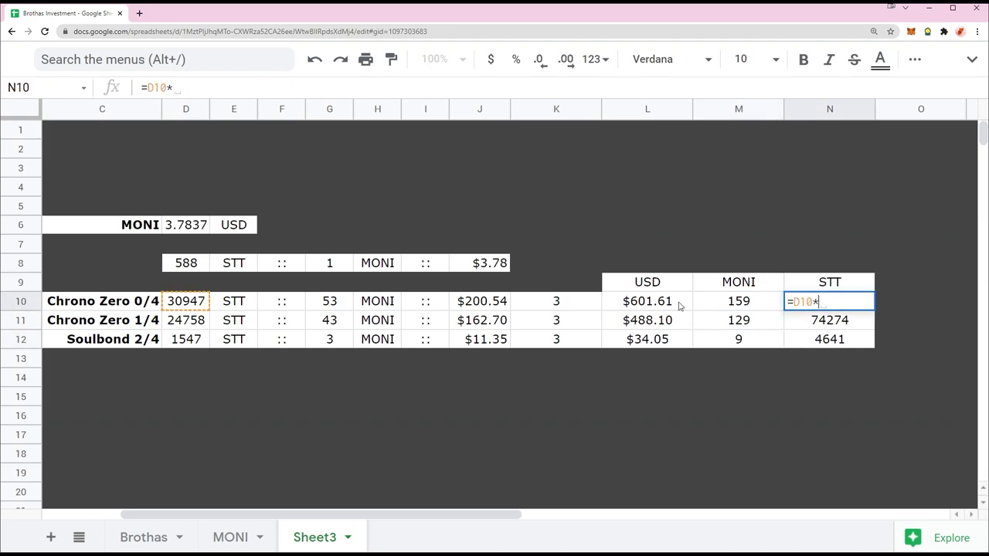
{"action": "left_click", "coordinate": [580, 306]}
{"action": "key", "text": "Return"}
{"action": "key", "text": "Up"}
{"action": "key", "text": "ctrl+c"}
{"action": "key", "text": "Down"}
{"action": "key", "text": "ctrl+v"}
{"action": "key", "text": "Down"}
{"action": "key", "text": "ctrl+v"}
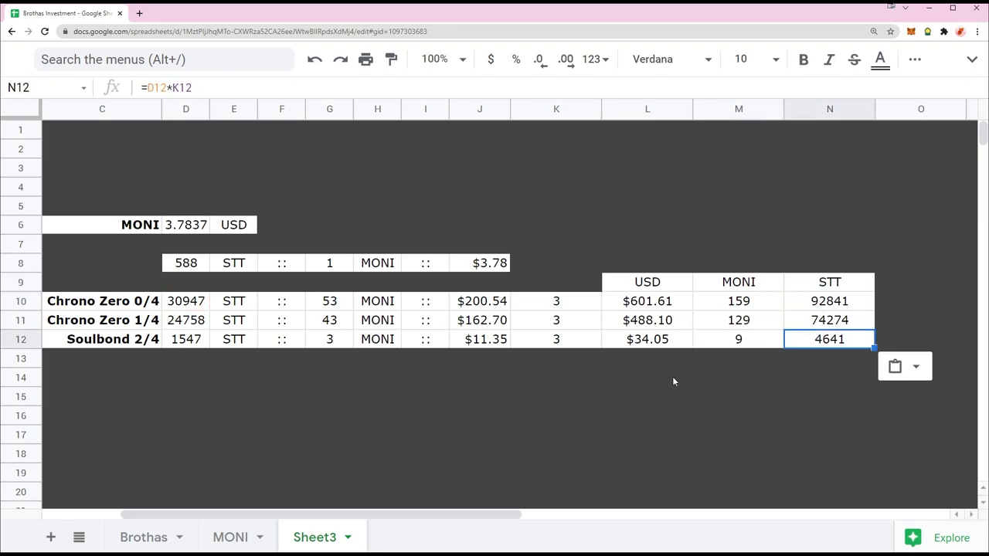
Step: Set the Soulbond 2/4 quantity in K12 to 12
{"action": "left_click", "coordinate": [551, 346]}
{"action": "type", "text": "12"}
{"action": "key", "text": "Return"}
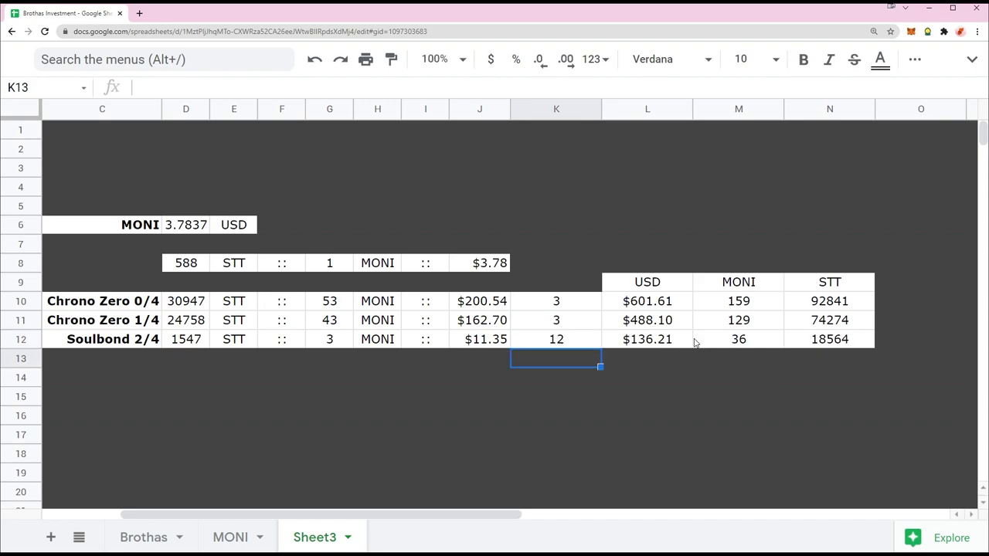
Step: Make the USD, MONI and STT headings in L9:N9 bold
{"action": "left_click", "coordinate": [731, 340]}
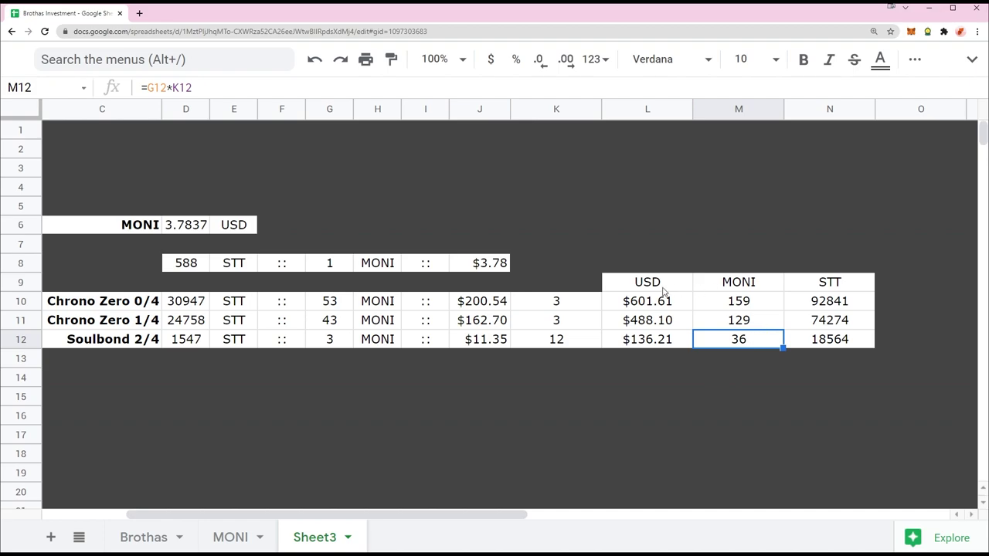
{"action": "left_click_drag", "start_coordinate": [657, 285], "coordinate": [812, 294]}
{"action": "key", "text": "ctrl+b"}
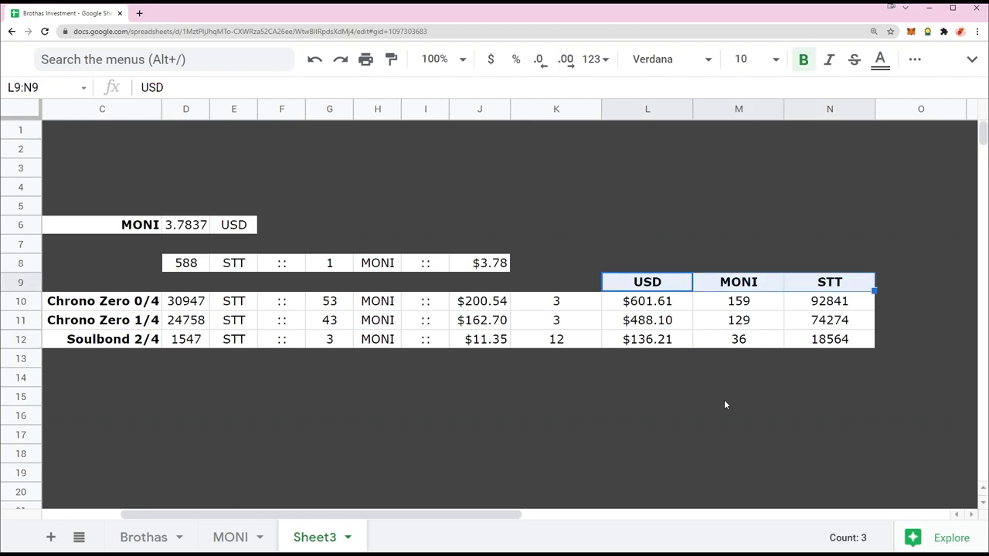
Step: Try MONI prices of 6 and 5 USD in D6
{"action": "left_click", "coordinate": [187, 225]}
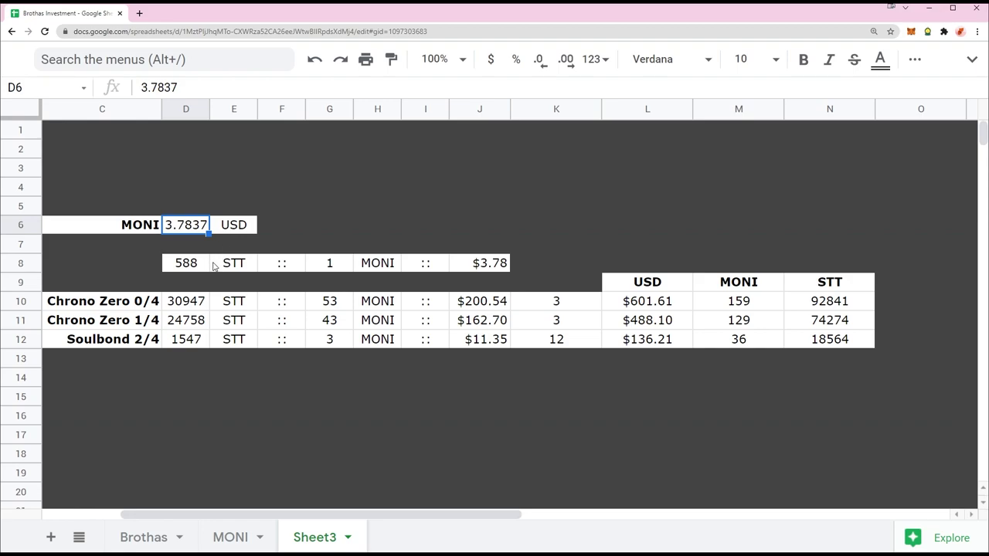
{"action": "type", "text": "6"}
{"action": "left_click", "coordinate": [260, 209]}
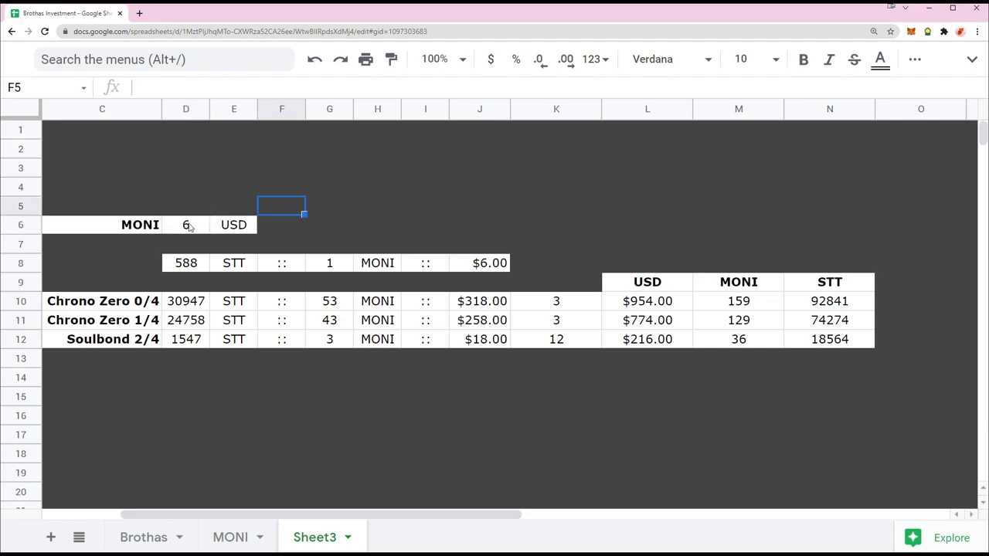
{"action": "left_click", "coordinate": [190, 226]}
{"action": "type", "text": "5"}
{"action": "left_click", "coordinate": [302, 207]}
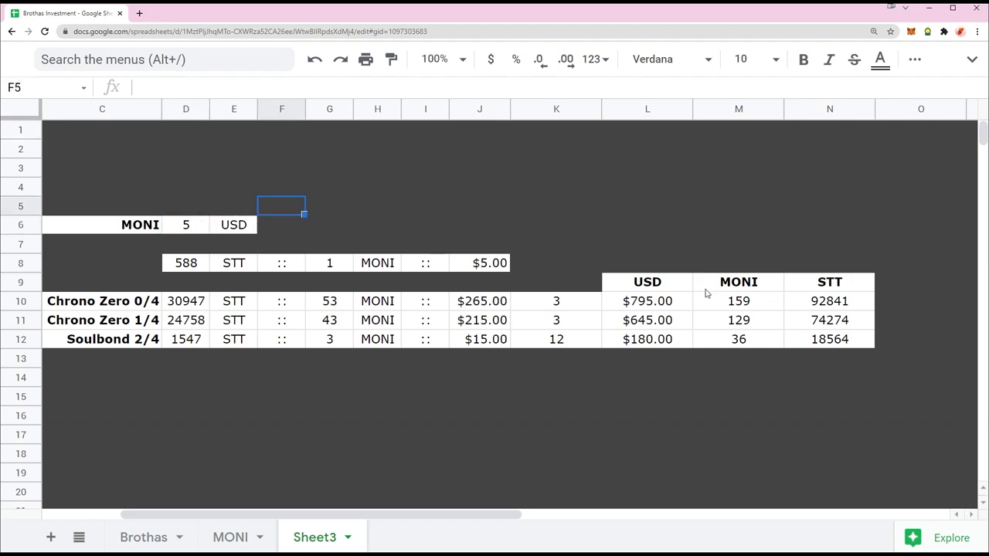
Step: Undo both trial MONI prices in D6 and select the MONI amounts in M10:M12
{"action": "key", "text": "ctrl+z"}
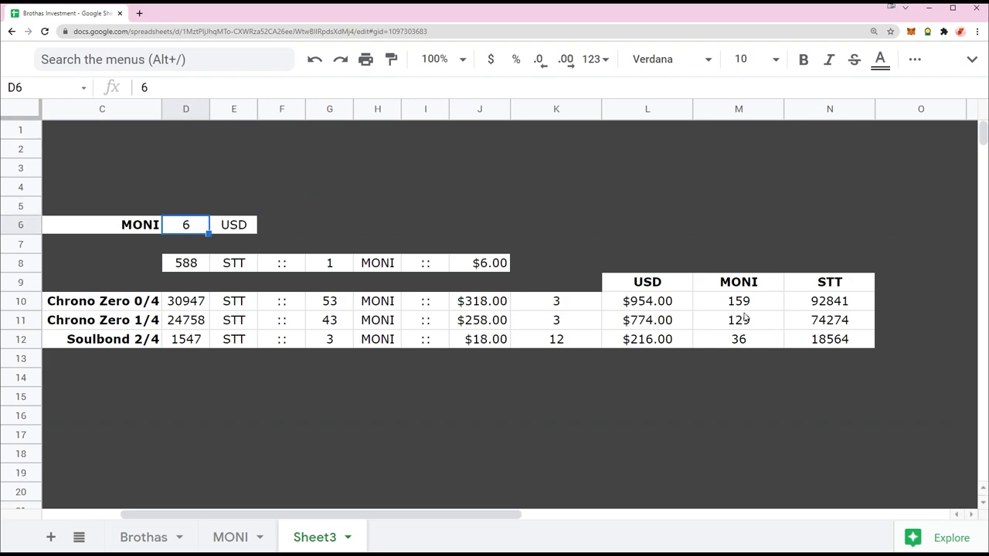
{"action": "left_click", "coordinate": [747, 304]}
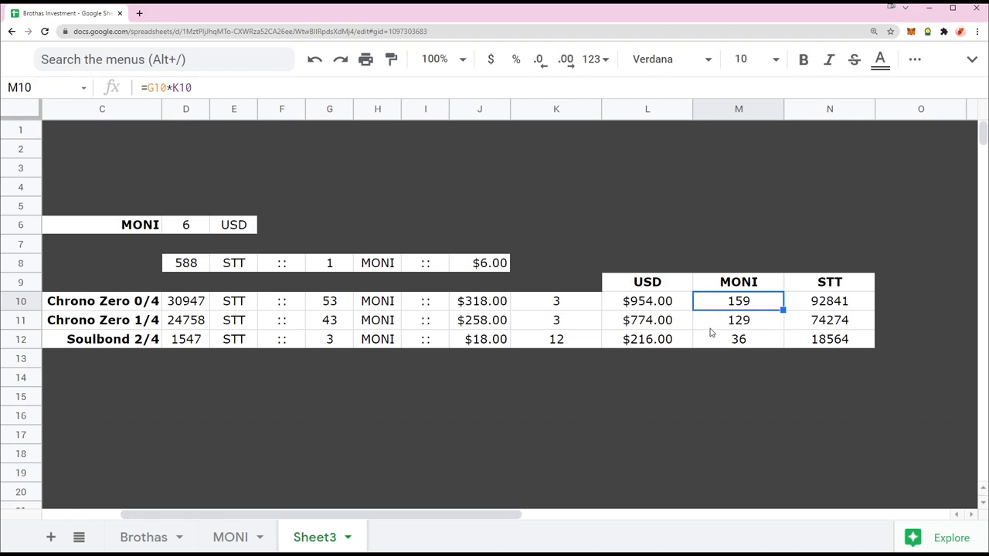
{"action": "key", "text": "ctrl+z"}
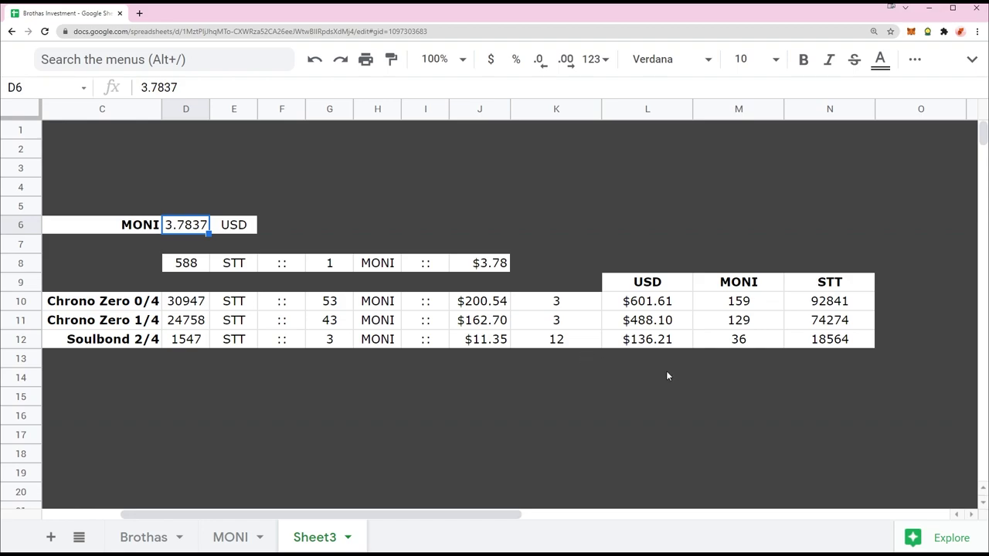
{"action": "left_click_drag", "start_coordinate": [759, 303], "coordinate": [767, 338]}
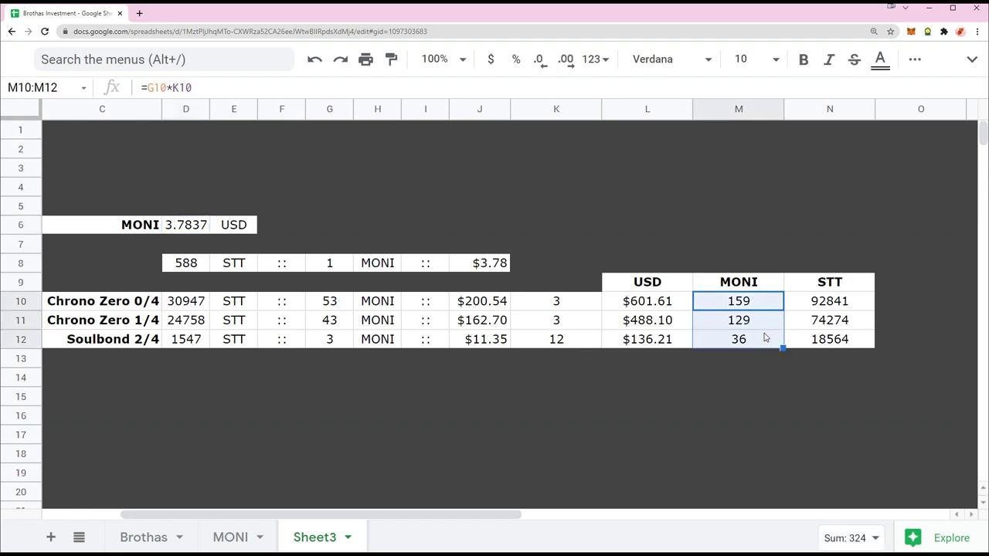
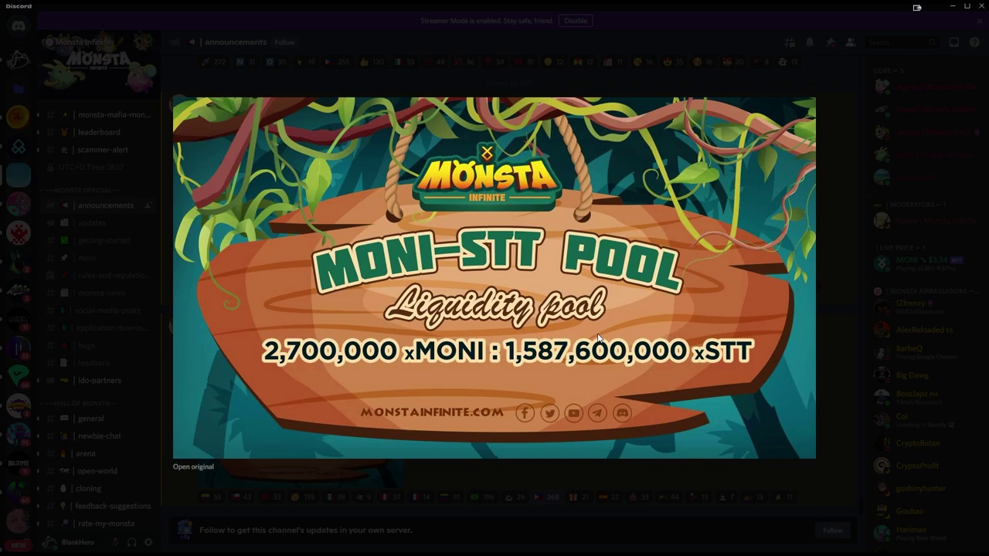
Step: Switch from Discord to the Google Sheets file and examine the STT rate in D8 and the pool ratio cells A3 and A4
{"action": "key", "text": "alt+Tab"}
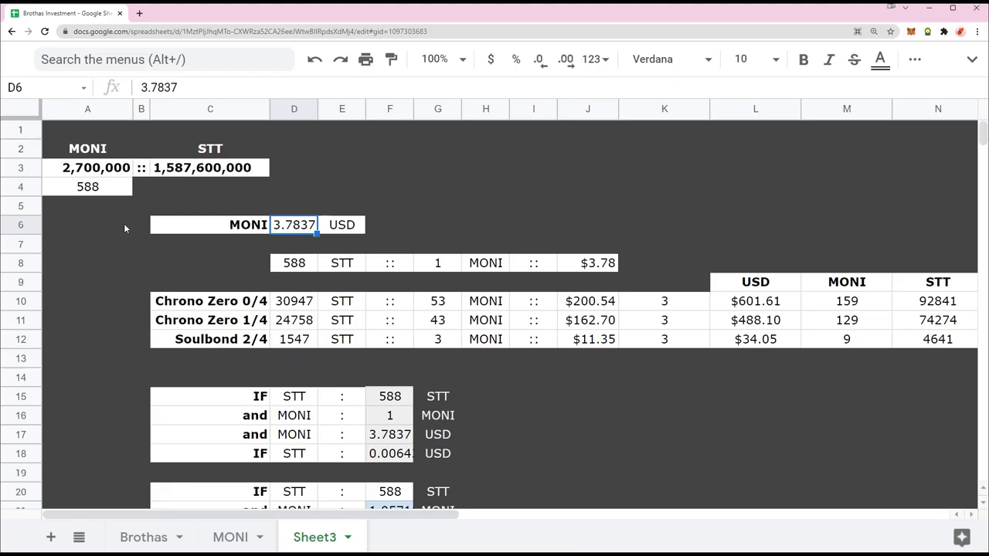
{"action": "left_click", "coordinate": [403, 404]}
{"action": "left_click", "coordinate": [292, 256]}
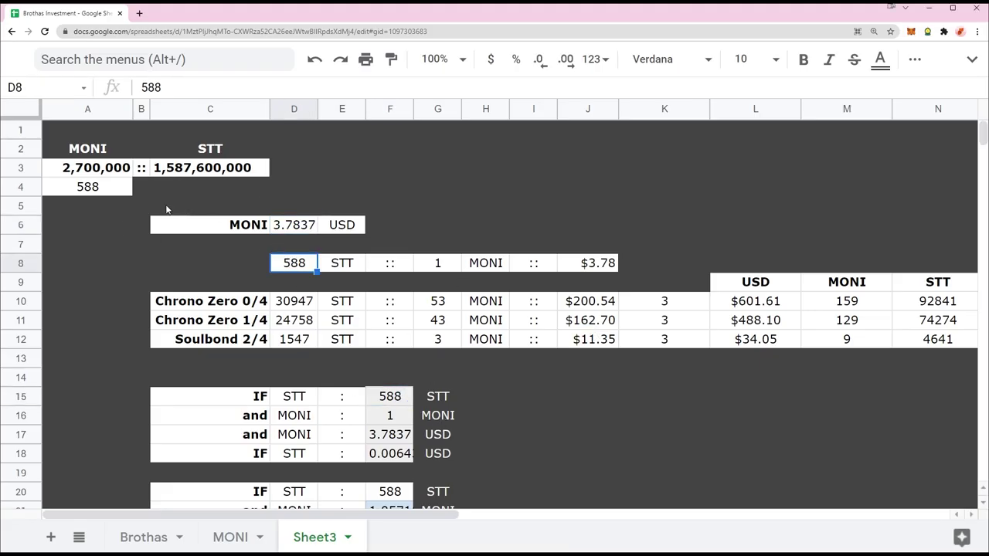
{"action": "left_click", "coordinate": [103, 189]}
{"action": "left_click", "coordinate": [97, 168]}
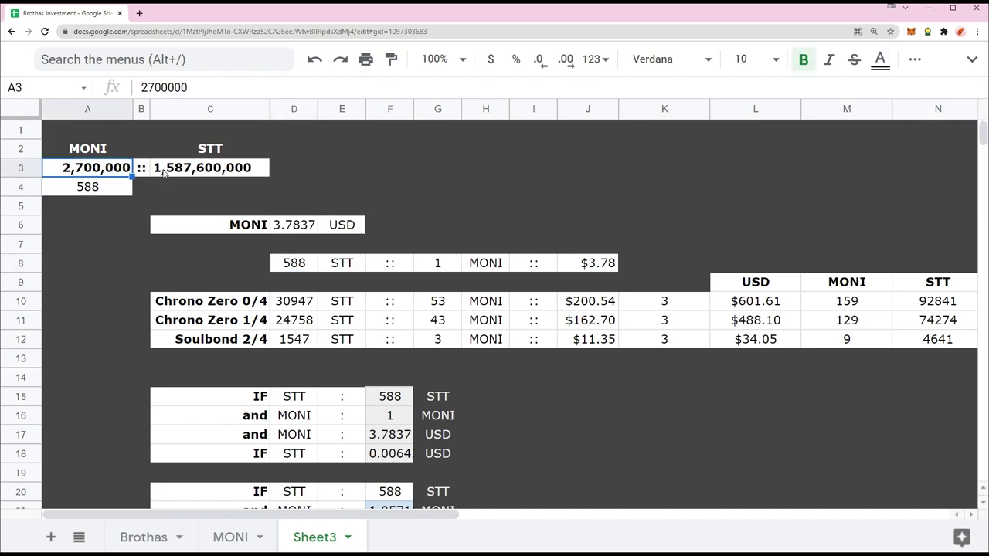
{"action": "left_click", "coordinate": [104, 188]}
{"action": "key", "text": "Return"}
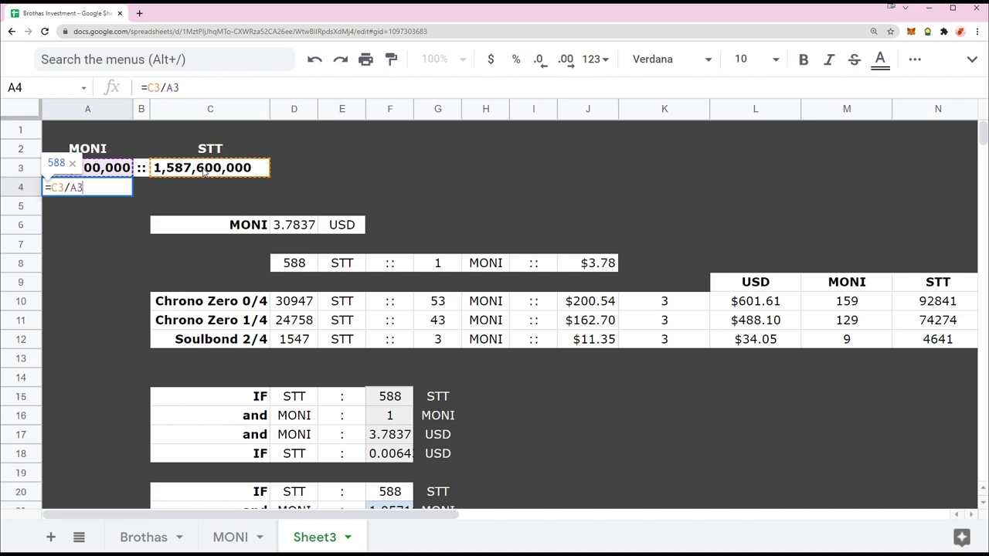
{"action": "left_click", "coordinate": [340, 168]}
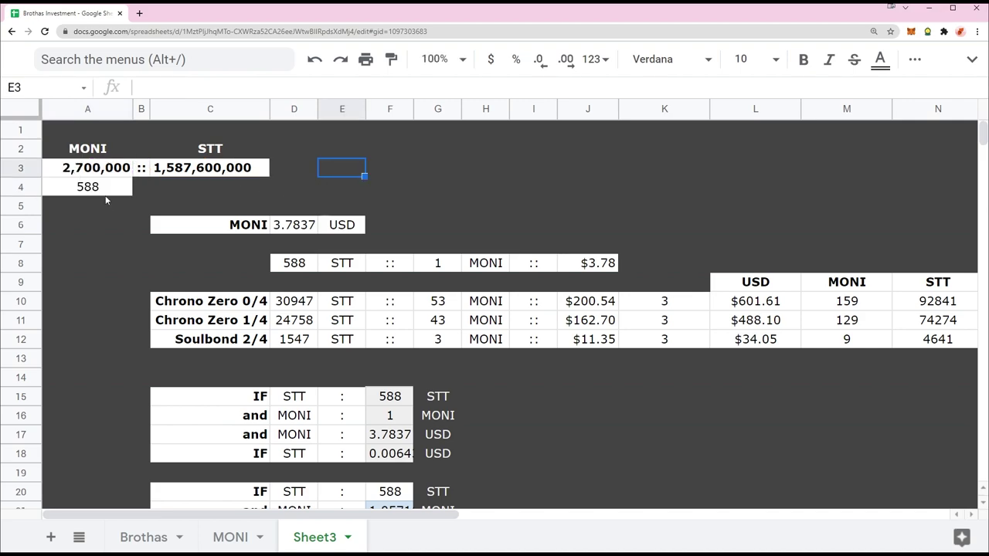
{"action": "left_click", "coordinate": [88, 166]}
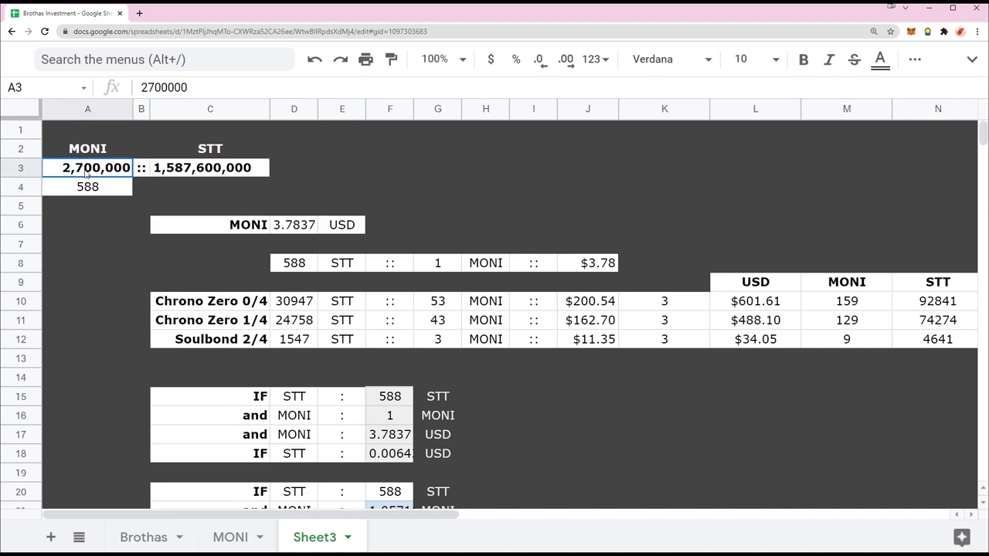
{"action": "left_click", "coordinate": [201, 186]}
{"action": "type", "text": "1"}
{"action": "key", "text": "Tab"}
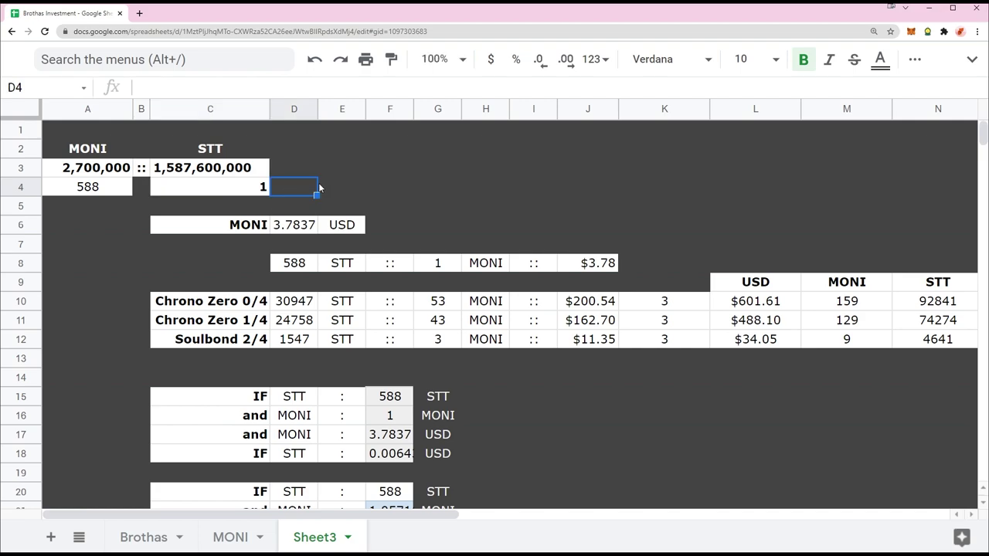
Step: Move the pool ratio formula =C3/A3 from A4 to C4 under STT
{"action": "double_click", "coordinate": [101, 191]}
{"action": "key", "text": "ctrl+a"}
{"action": "key", "text": "ctrl+x"}
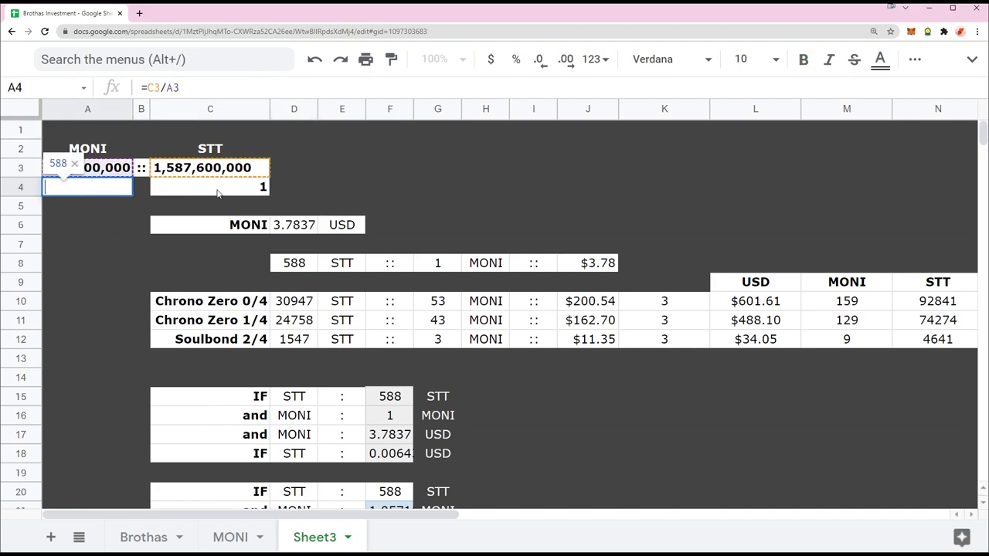
{"action": "left_click", "coordinate": [156, 193]}
{"action": "key", "text": "ctrl+v"}
{"action": "left_click", "coordinate": [339, 174]}
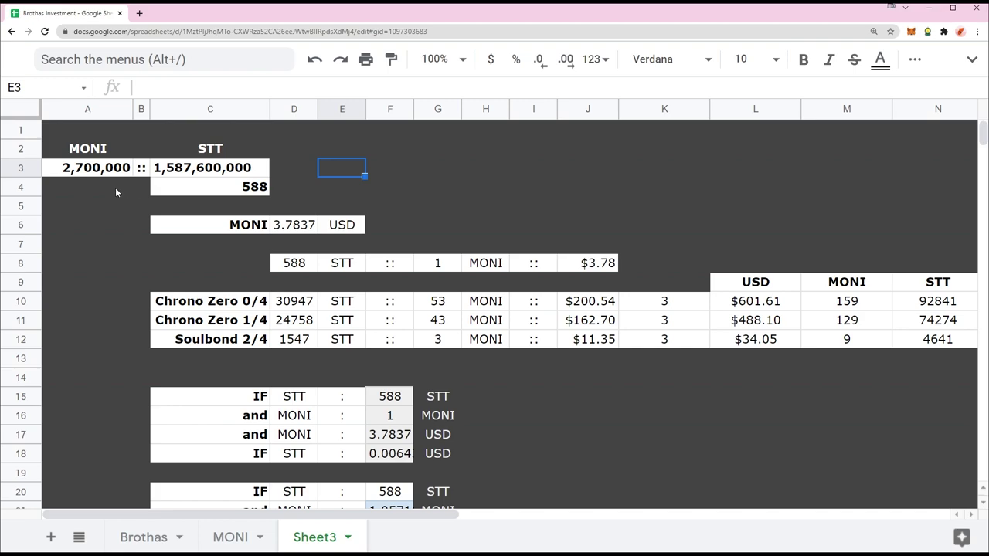
Step: Complete the ratio row with a bold 1 in A4 and the :: separator in B4
{"action": "left_click", "coordinate": [115, 188]}
{"action": "type", "text": "1"}
{"action": "left_click", "coordinate": [141, 171]}
{"action": "left_click", "coordinate": [142, 193]}
{"action": "type", "text": "::"}
{"action": "key", "text": "Return"}
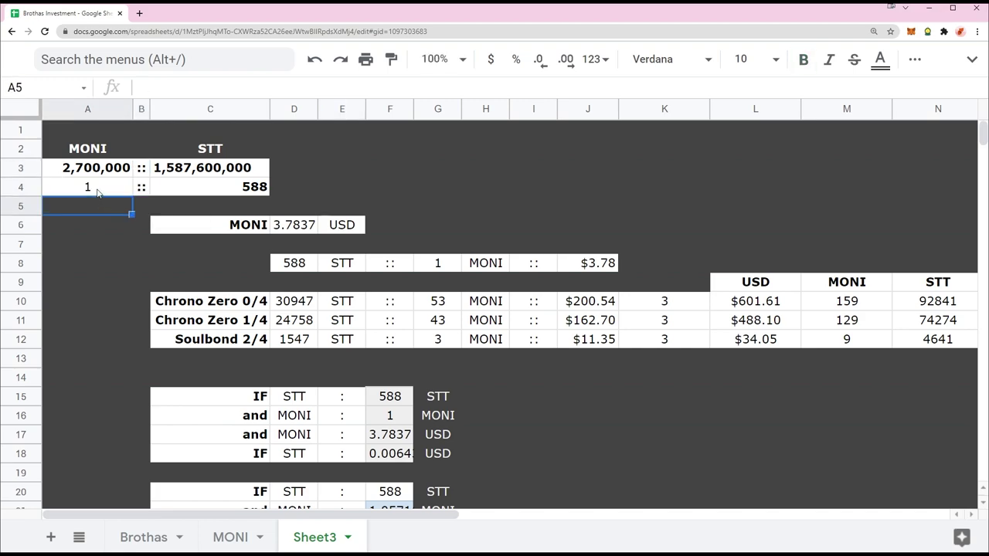
{"action": "left_click", "coordinate": [437, 206]}
Step: Left-align the STT ratio in C4 and right-align the MONI value in A4
{"action": "left_click", "coordinate": [214, 189]}
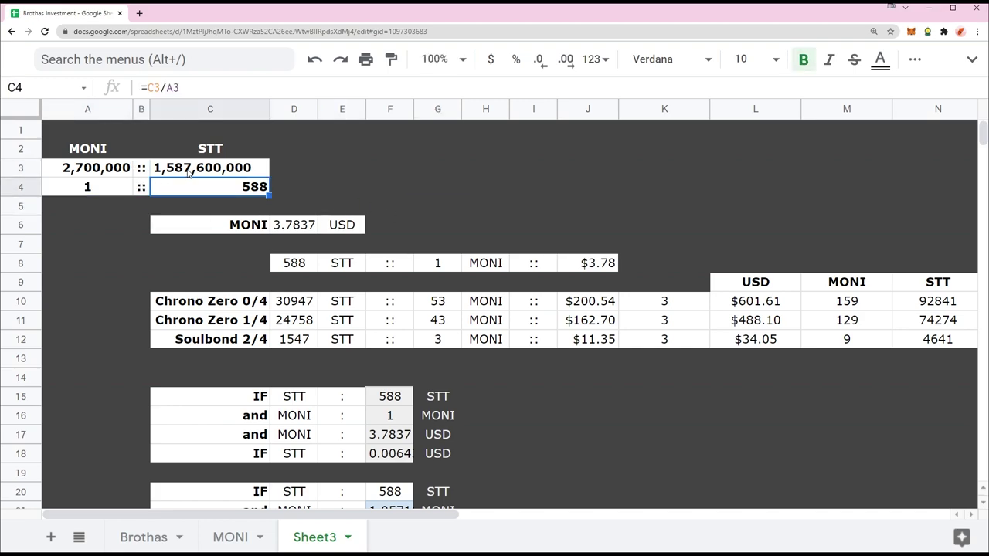
{"action": "left_click", "coordinate": [906, 66]}
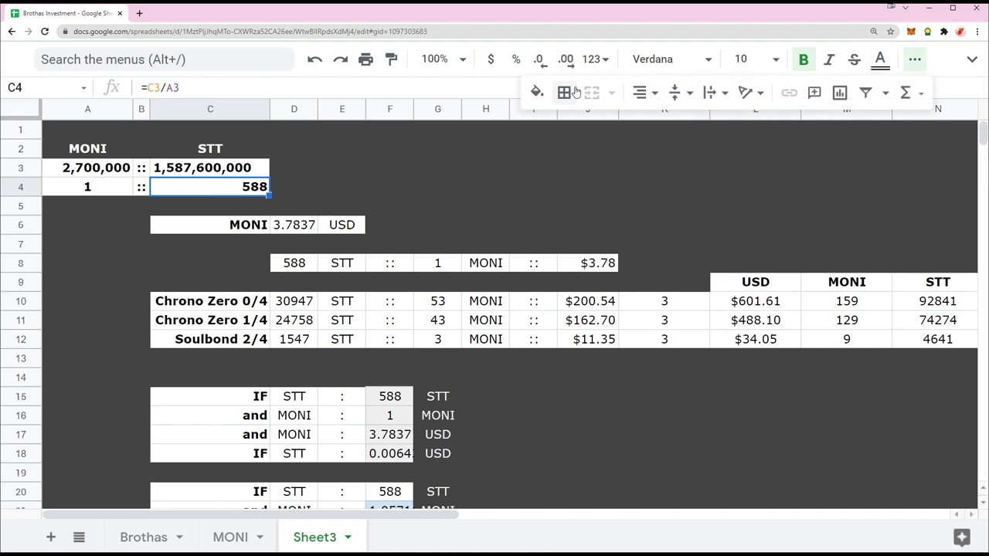
{"action": "left_click", "coordinate": [645, 92]}
{"action": "left_click", "coordinate": [638, 124]}
{"action": "left_click", "coordinate": [437, 148]}
{"action": "left_click", "coordinate": [118, 180]}
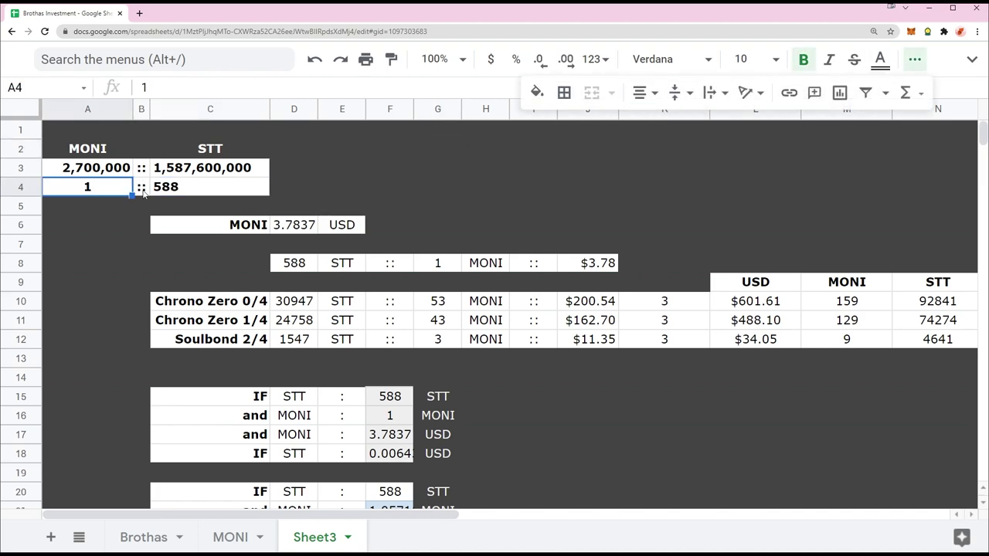
{"action": "left_click", "coordinate": [645, 92]}
{"action": "left_click", "coordinate": [684, 125]}
{"action": "left_click", "coordinate": [516, 171]}
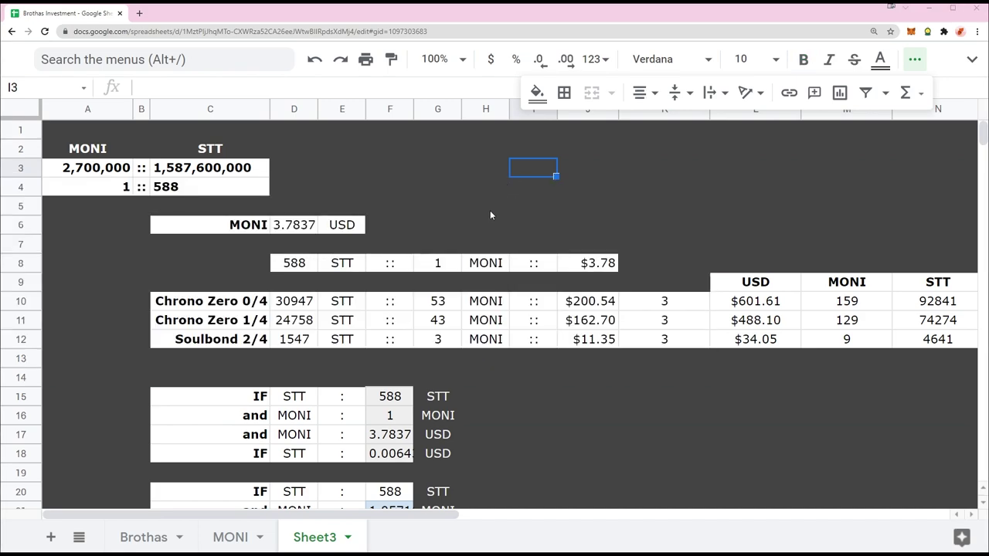
Step: Check the MONI-STT liquidity pool image in Discord, return to Google Sheets and view the IF comparison blocks below the price table
{"action": "key", "text": "alt+Tab"}
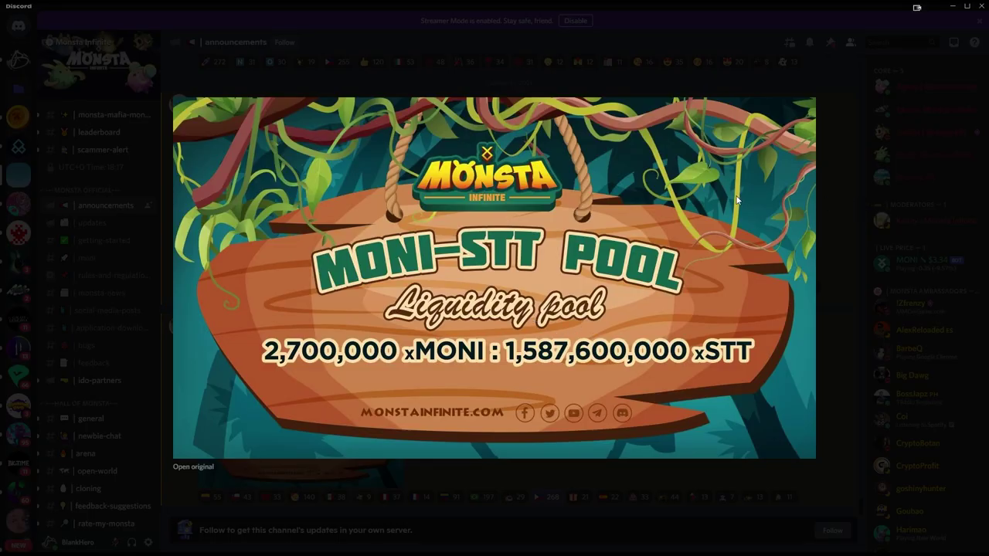
{"action": "key", "text": "alt+Tab"}
{"action": "scroll", "coordinate": [570, 366], "scroll_direction": "down", "scroll_amount": 3}
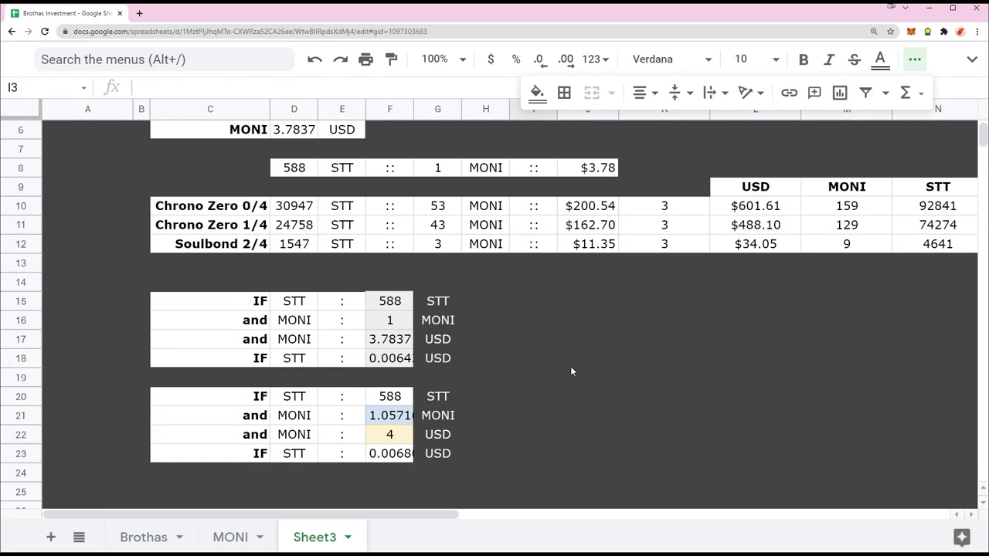
Step: Clear the IF comparison blocks below the price table by pasting the empty dark cell K23 over A13:J25
{"action": "left_click", "coordinate": [533, 358]}
{"action": "left_click_drag", "start_coordinate": [87, 243], "coordinate": [293, 300]}
{"action": "left_click", "coordinate": [662, 416]}
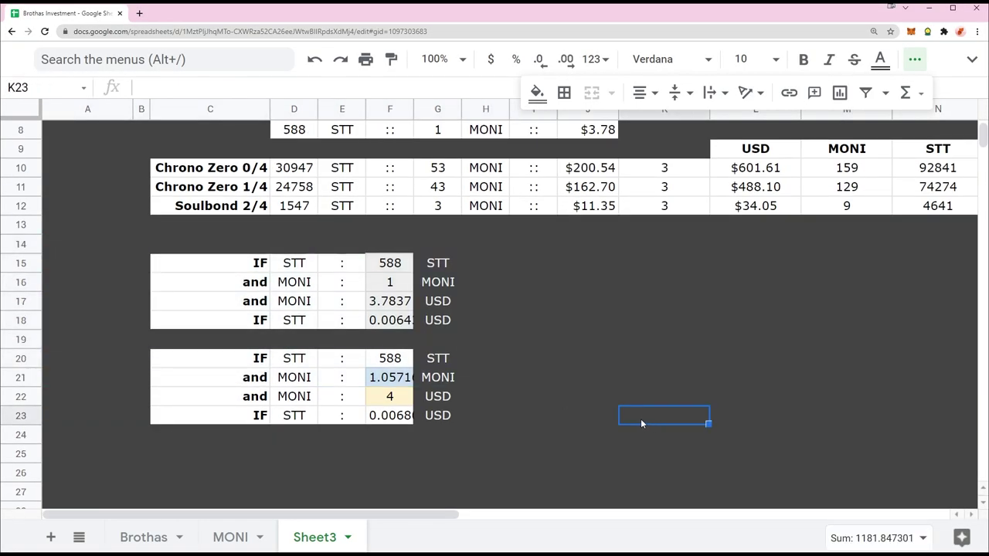
{"action": "key", "text": "ctrl+c"}
{"action": "left_click_drag", "start_coordinate": [116, 232], "coordinate": [601, 463]}
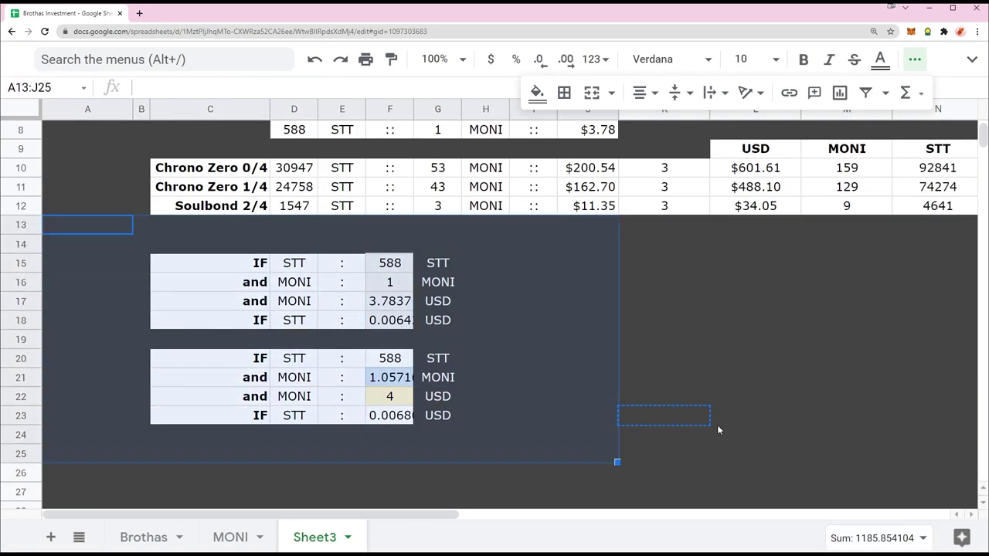
{"action": "key", "text": "ctrl+v"}
{"action": "left_click", "coordinate": [712, 340]}
{"action": "scroll", "coordinate": [542, 343], "scroll_direction": "up", "scroll_amount": 3}
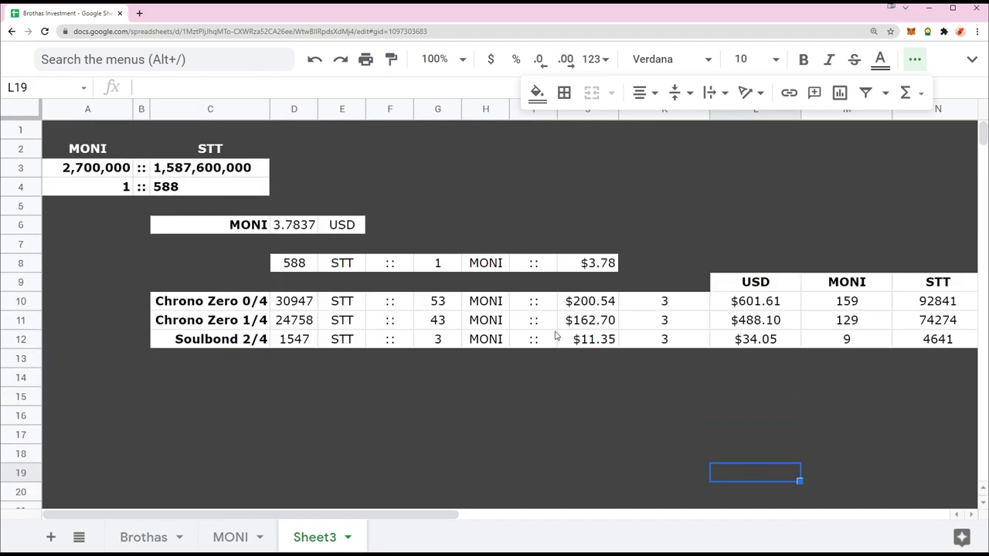
Step: Switch to Discord, find the Monsta Pricing post in the Monsta Infinite announcements and enlarge its image
{"action": "key", "text": "alt+Tab"}
{"action": "left_click", "coordinate": [828, 117]}
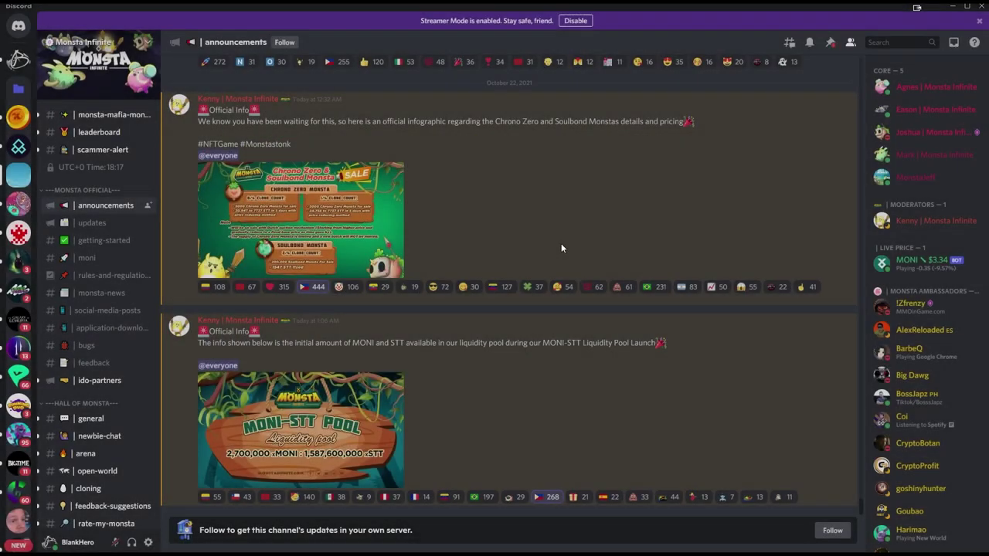
{"action": "scroll", "coordinate": [544, 255], "scroll_direction": "up", "scroll_amount": 15}
{"action": "scroll", "coordinate": [547, 258], "scroll_direction": "up", "scroll_amount": 15}
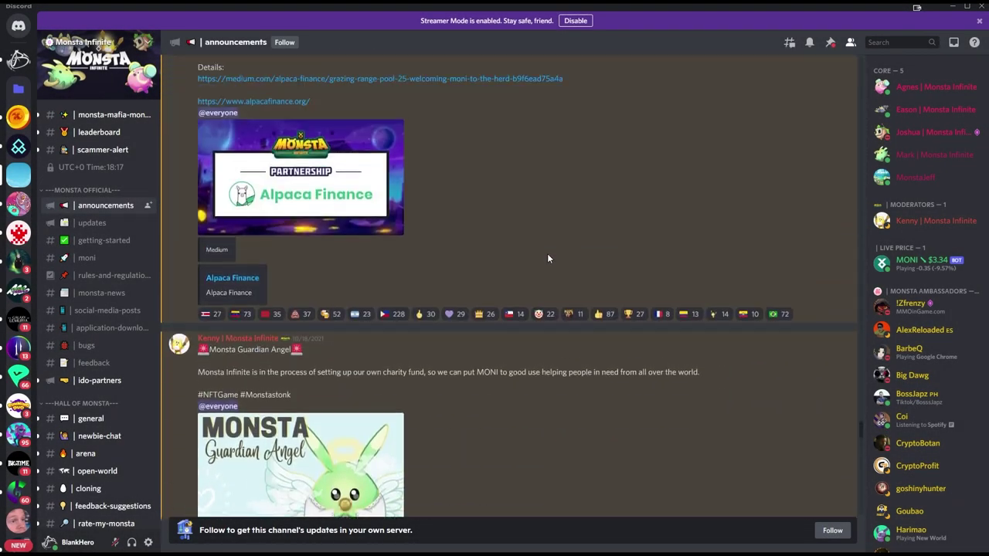
{"action": "scroll", "coordinate": [606, 250], "scroll_direction": "up", "scroll_amount": 15}
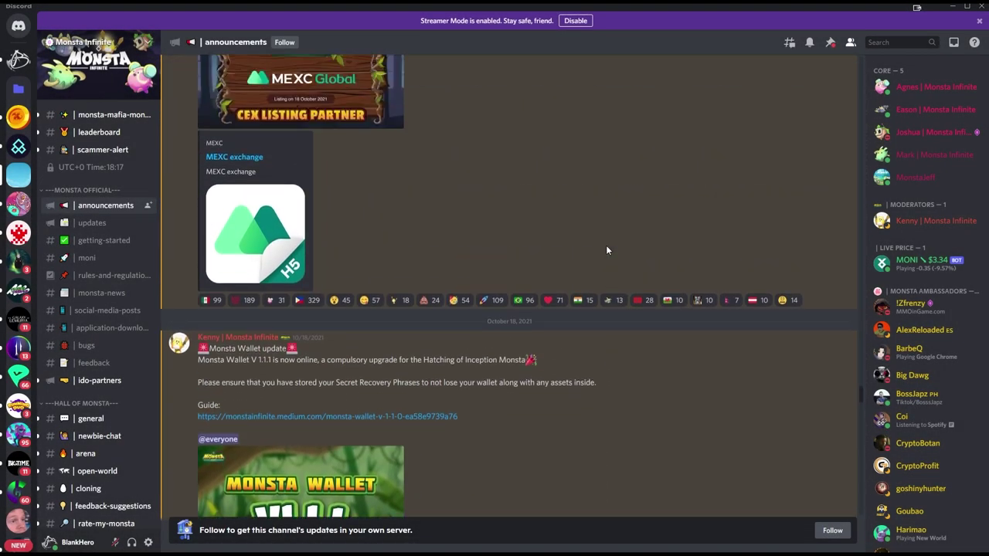
{"action": "left_click", "coordinate": [398, 436]}
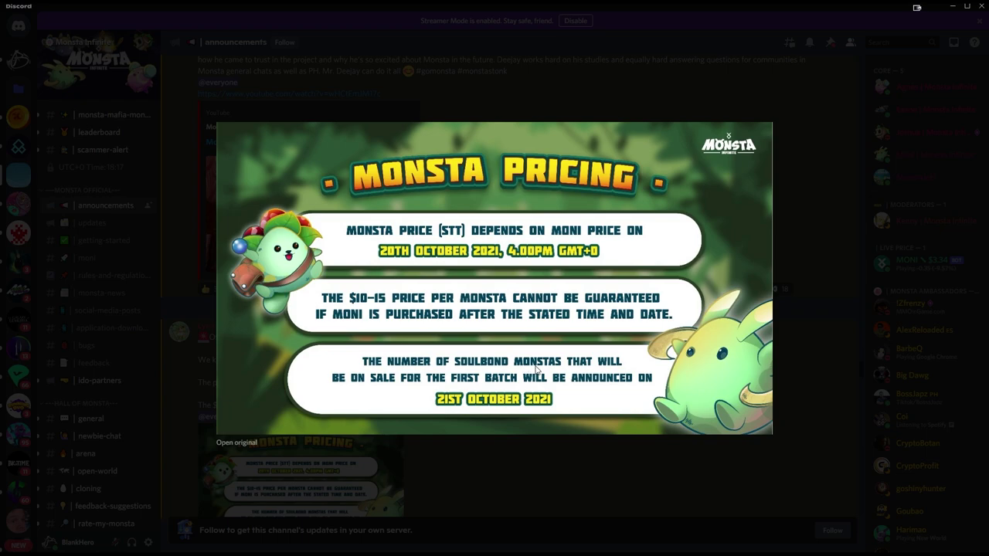
Step: Compare the MONI price in D6 of Google Sheets with the Monsta Pricing image in Discord, ending in the spreadsheet
{"action": "key", "text": "alt+Tab"}
{"action": "left_click", "coordinate": [290, 226]}
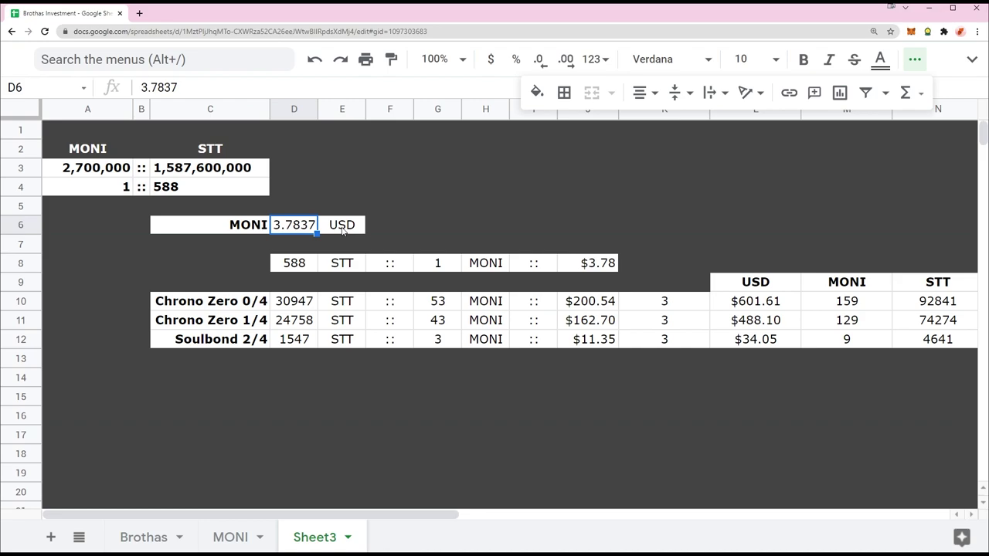
{"action": "key", "text": "alt+Tab"}
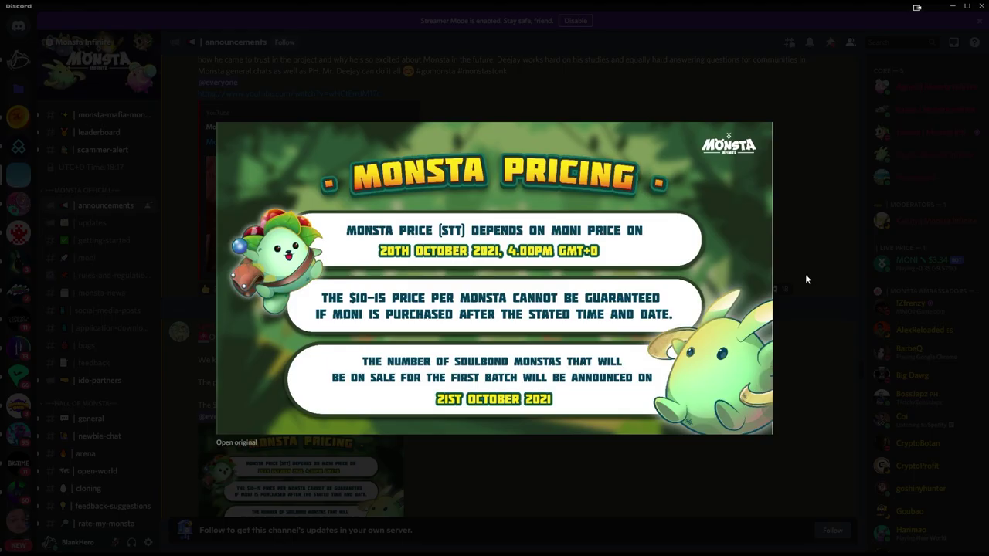
{"action": "key", "text": "alt+Tab"}
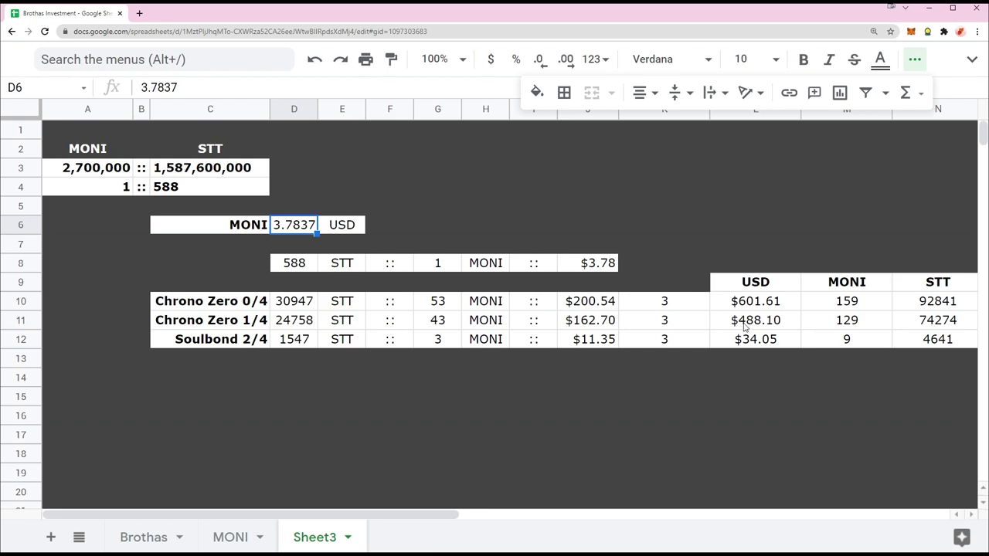
{"action": "scroll", "coordinate": [493, 307], "scroll_direction": "right", "scroll_amount": 2}
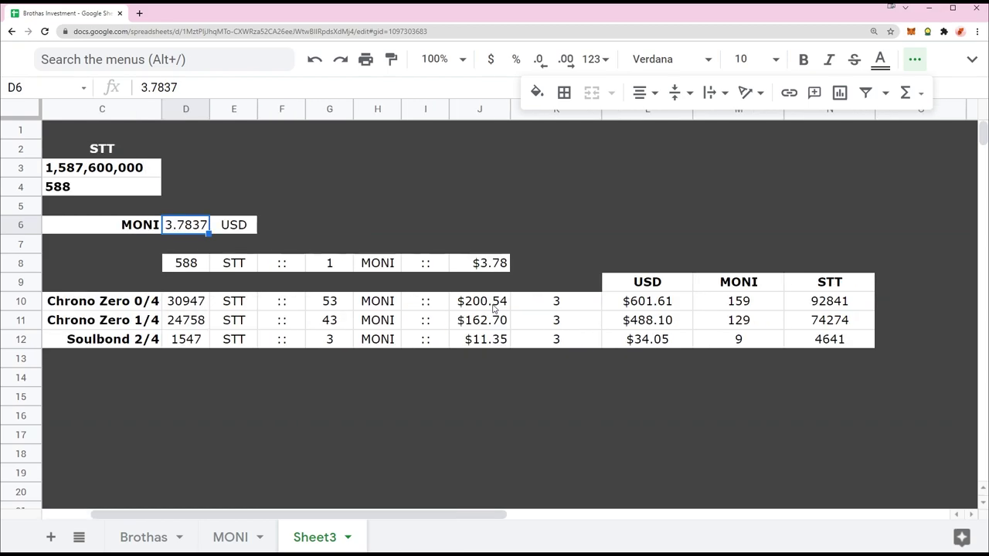
{"action": "scroll", "coordinate": [492, 308], "scroll_direction": "left", "scroll_amount": 2}
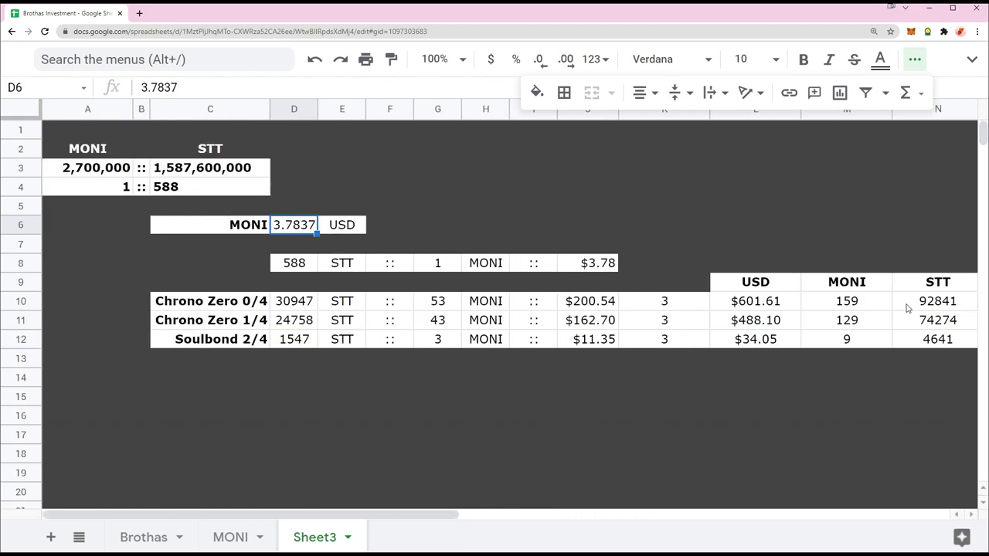
{"action": "left_click_drag", "start_coordinate": [140, 206], "coordinate": [201, 225]}
{"action": "left_click", "coordinate": [857, 392], "text": "shift"}
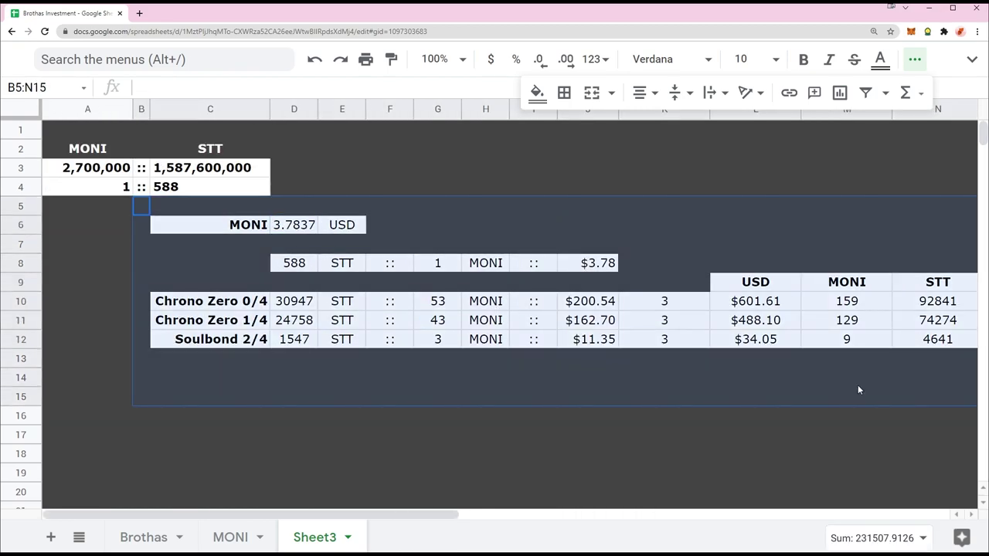
{"action": "left_click", "coordinate": [834, 384]}
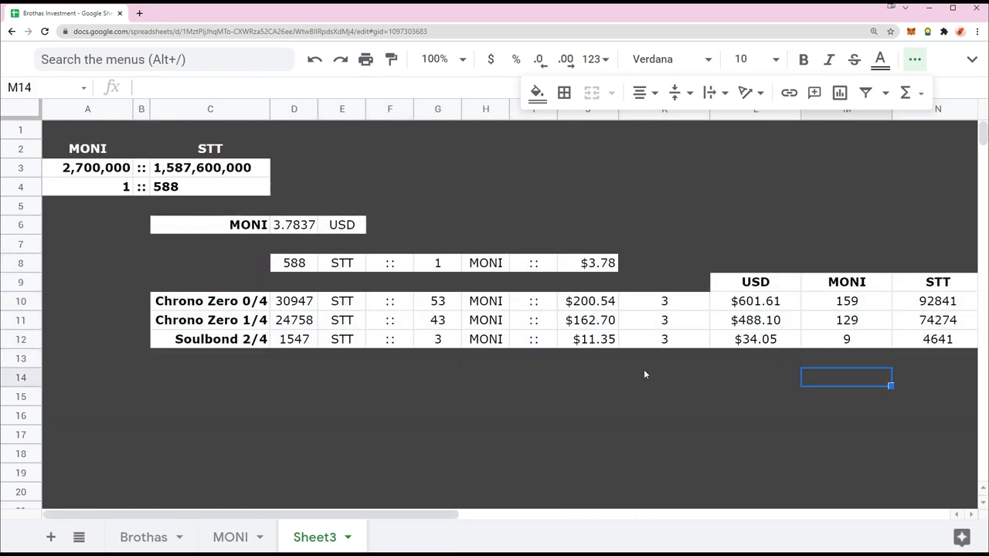
Step: Set the MONI price in D6 to 5 USD and check the Soulbond 2/4 USD price in J12
{"action": "left_click", "coordinate": [297, 230]}
{"action": "type", "text": "5"}
{"action": "left_click", "coordinate": [394, 431]}
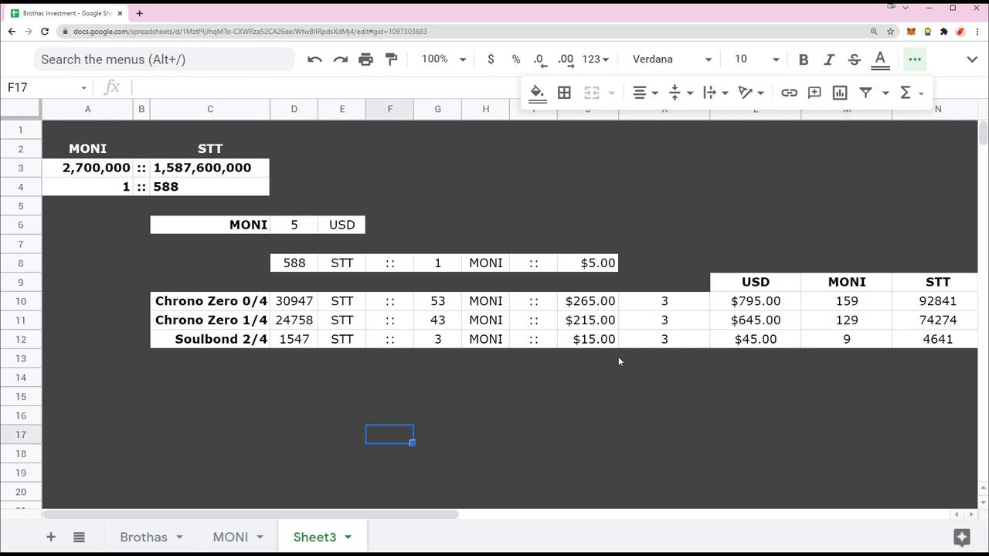
{"action": "left_click", "coordinate": [606, 342]}
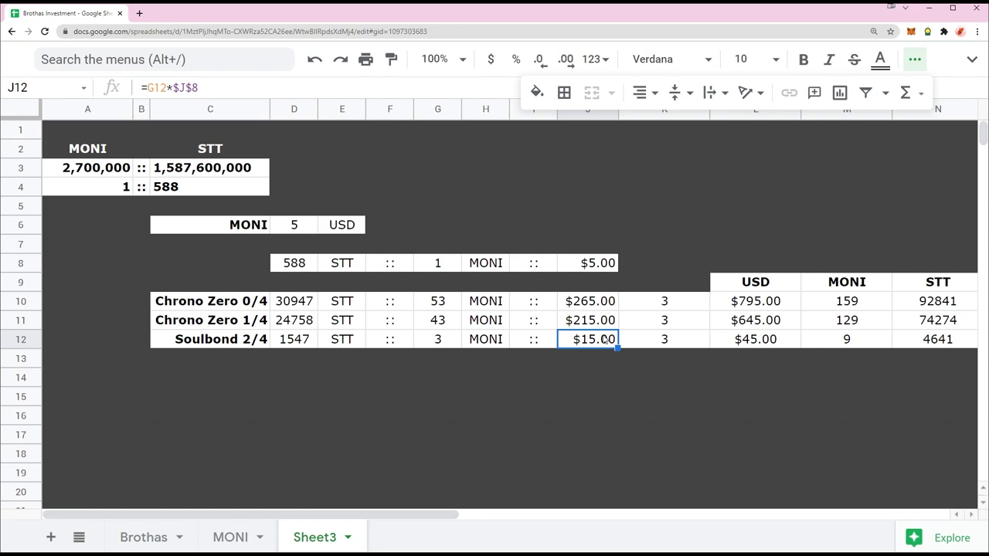
{"action": "left_click", "coordinate": [300, 229]}
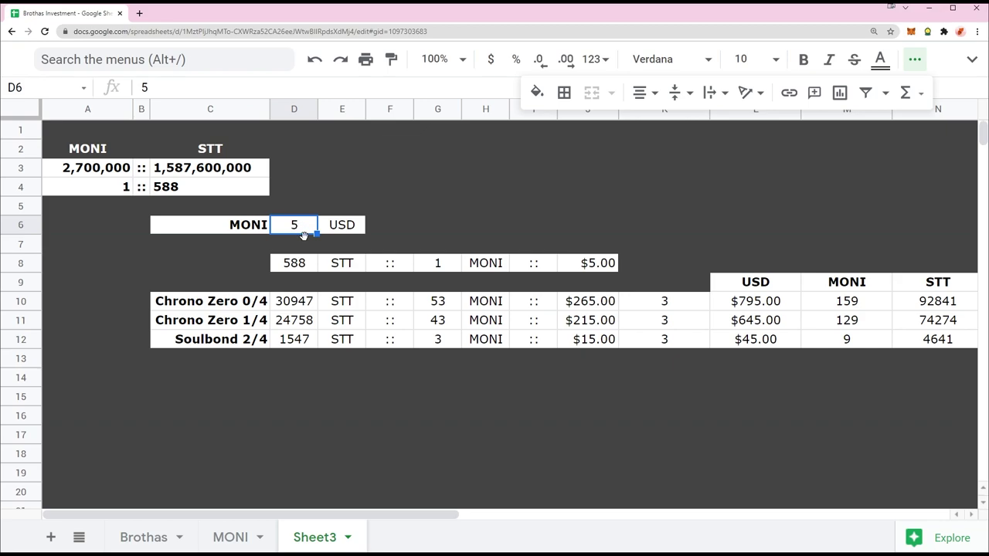
{"action": "left_click", "coordinate": [597, 344]}
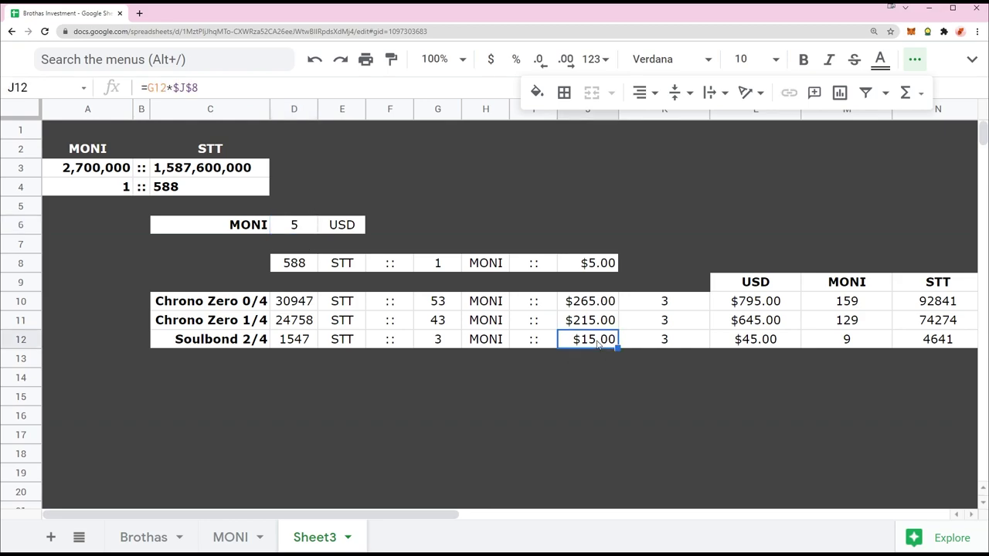
Step: Test MONI prices of 6 and 5.33 USD in D6
{"action": "left_click", "coordinate": [294, 226]}
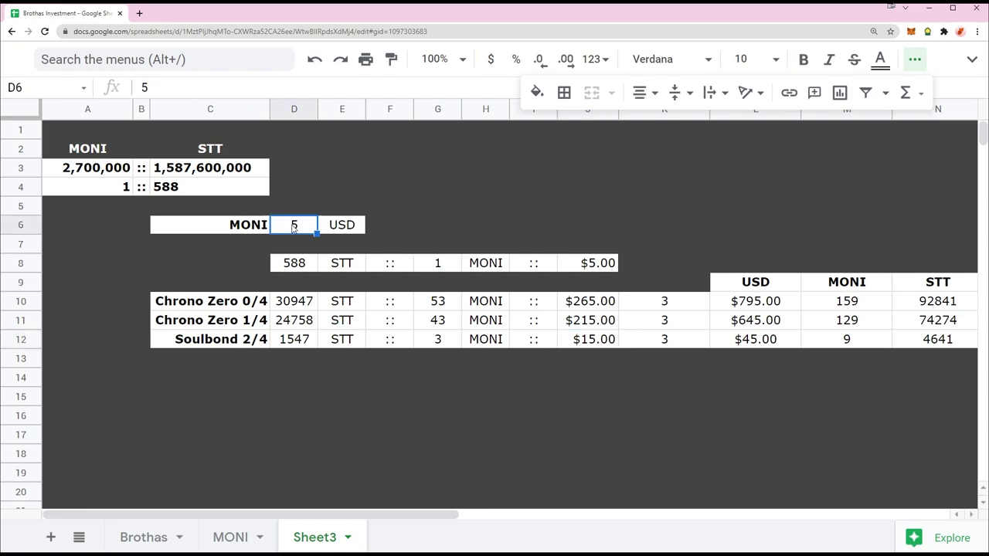
{"action": "type", "text": "6"}
{"action": "key", "text": "Return"}
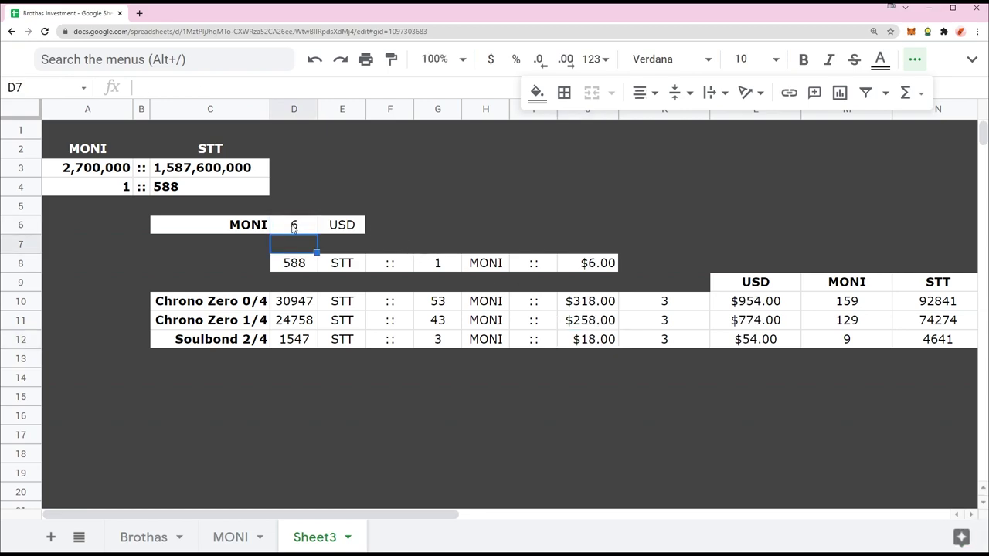
{"action": "left_click", "coordinate": [293, 227]}
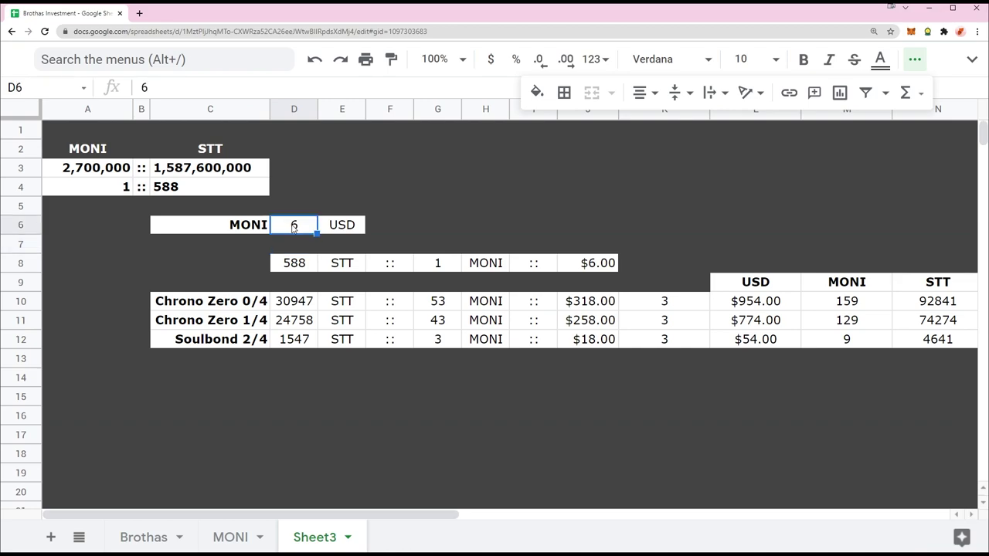
{"action": "type", "text": "5.33"}
{"action": "key", "text": "Return"}
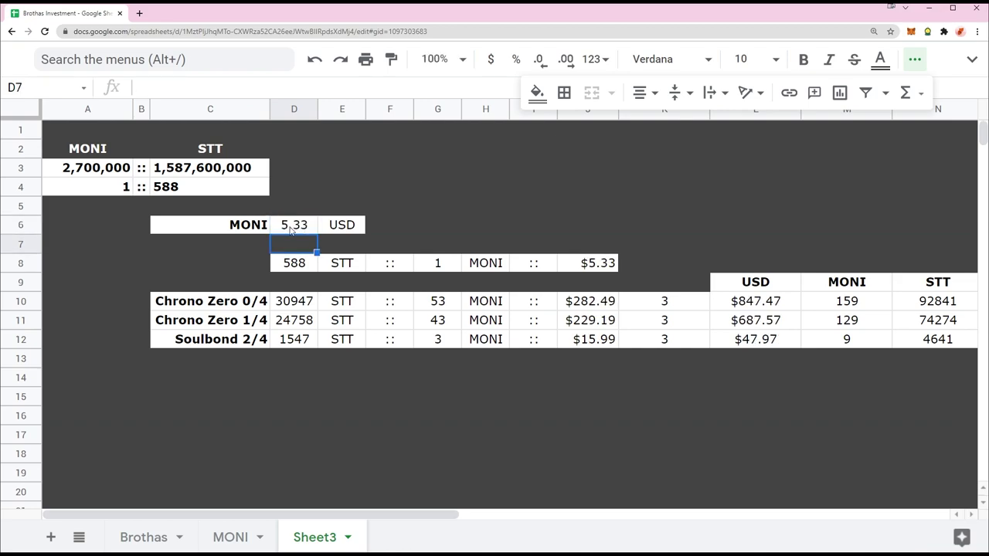
Step: Test MONI prices of 5.4 and 5.333 USD in D6
{"action": "left_click", "coordinate": [294, 227]}
{"action": "type", "text": "5.4"}
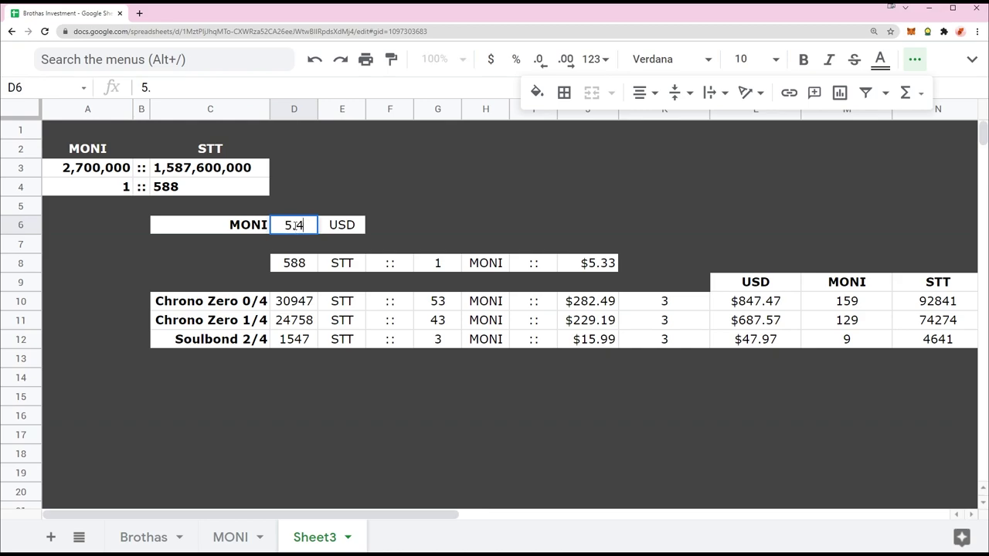
{"action": "key", "text": "Return"}
{"action": "left_click", "coordinate": [294, 228]}
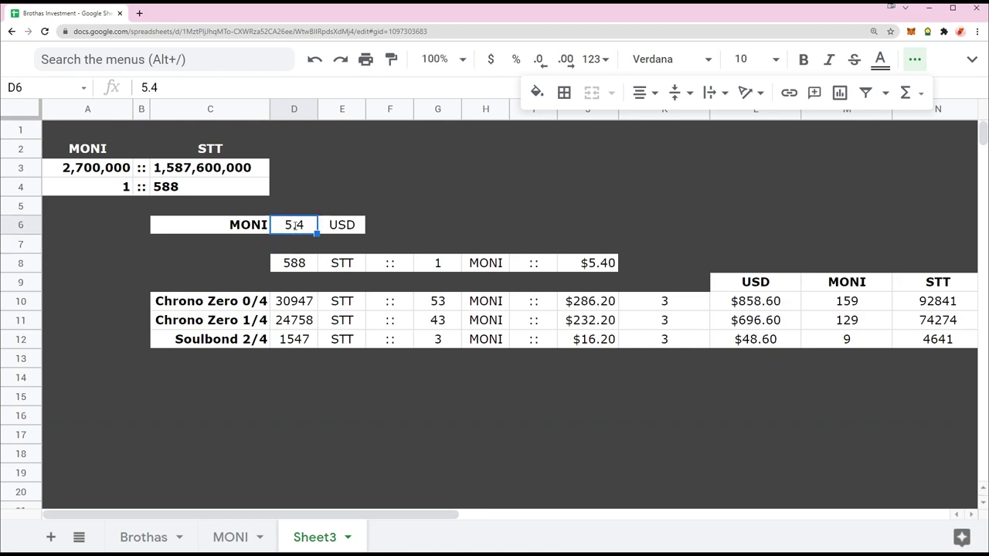
{"action": "type", "text": "5.333"}
{"action": "key", "text": "Return"}
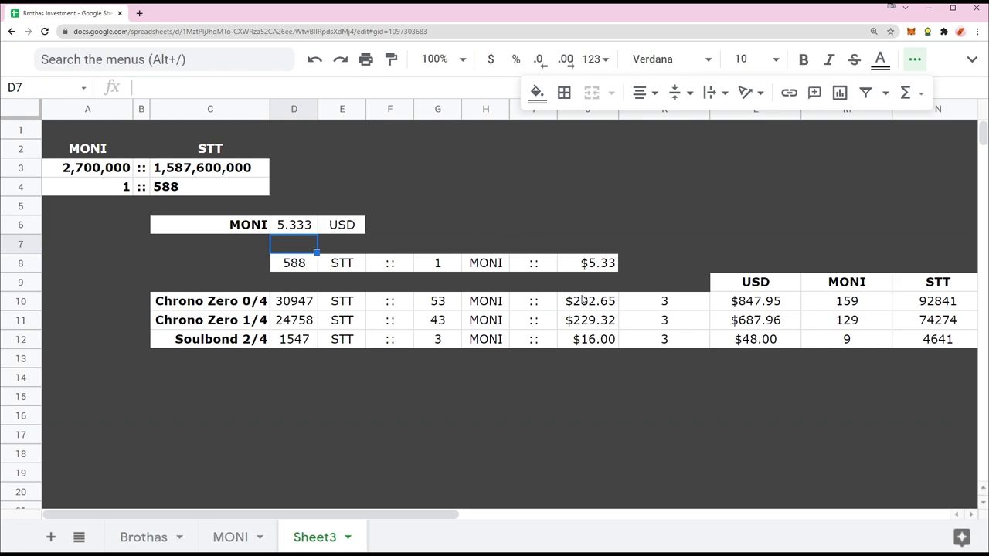
Step: Test a MONI price of 3.3333 USD in D6
{"action": "left_click", "coordinate": [283, 226]}
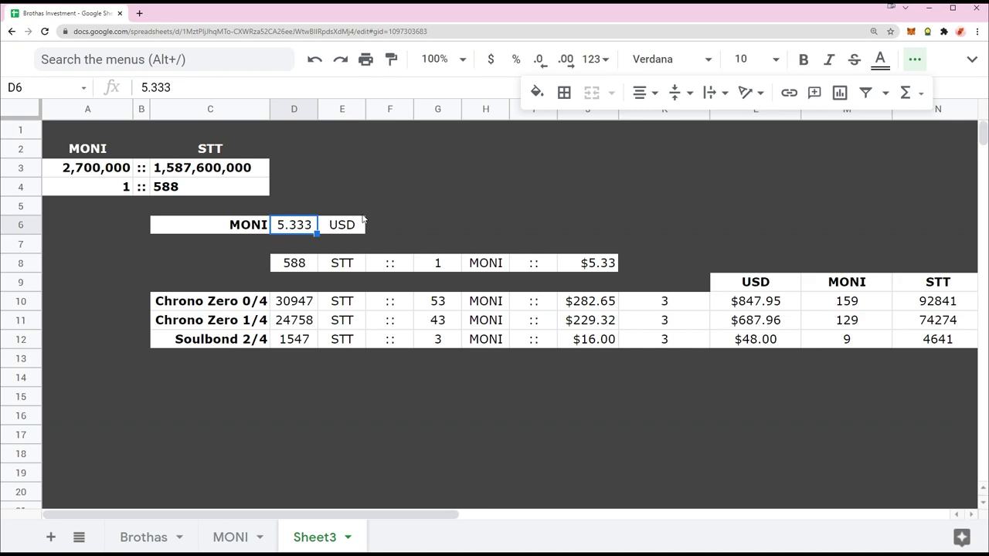
{"action": "type", "text": "3.3333"}
{"action": "key", "text": "Return"}
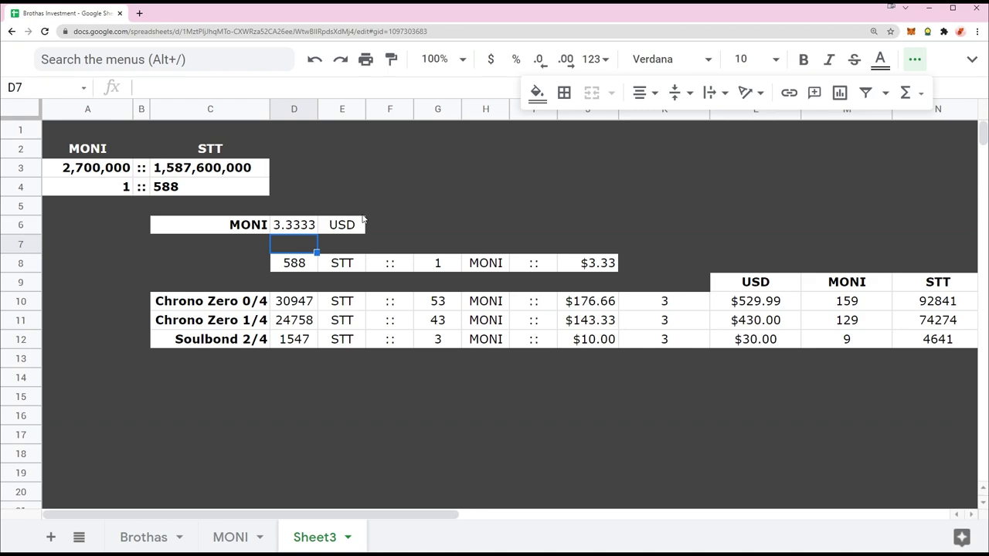
{"action": "key", "text": "alt+Tab"}
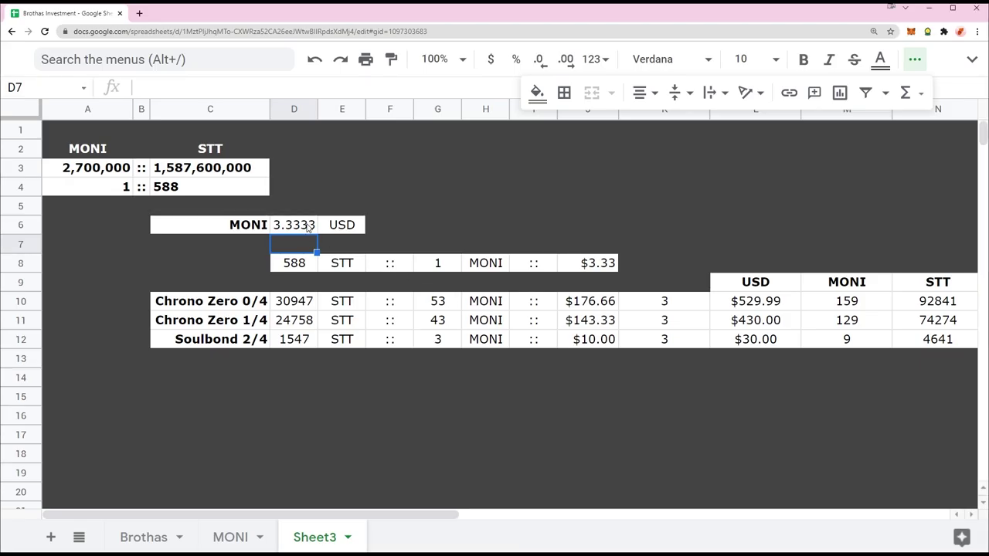
Step: Test lower MONI prices of 2 and 3.1 USD in D6
{"action": "left_click", "coordinate": [309, 224]}
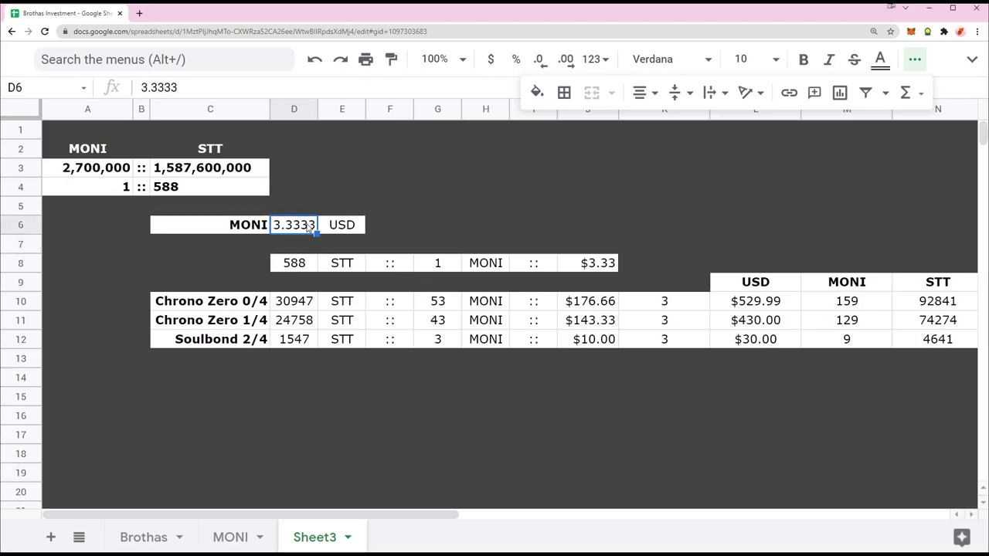
{"action": "type", "text": "2"}
{"action": "key", "text": "Return"}
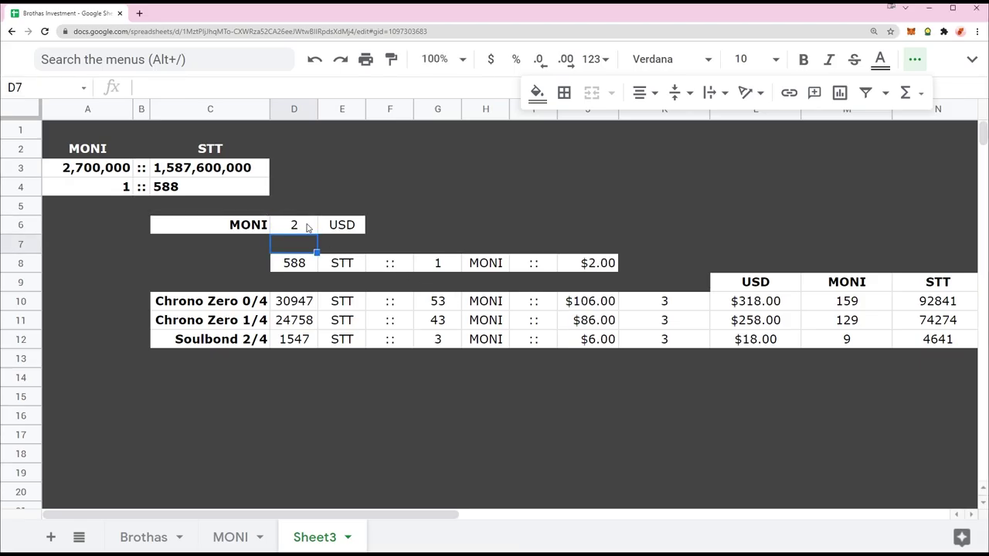
{"action": "left_click", "coordinate": [308, 226]}
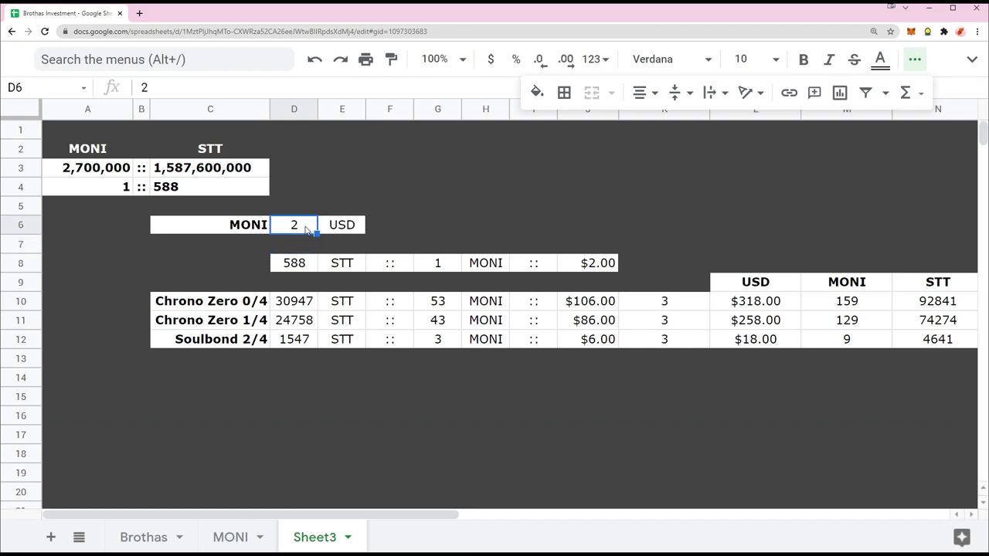
{"action": "type", "text": "3.1"}
{"action": "key", "text": "Return"}
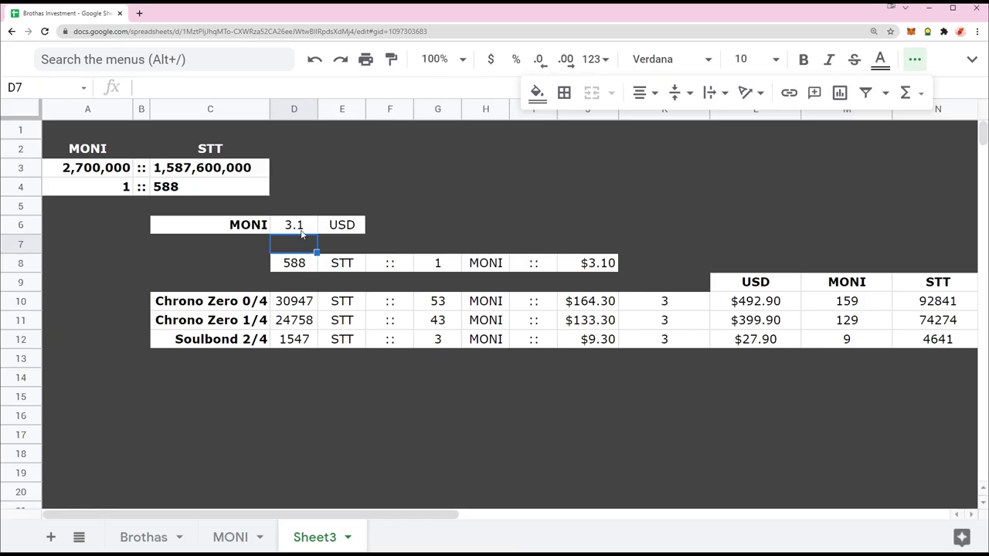
Step: Set the MONI price in D6 back to 5 USD and select the Soulbond 2/4 USD price in J12
{"action": "left_click", "coordinate": [302, 232]}
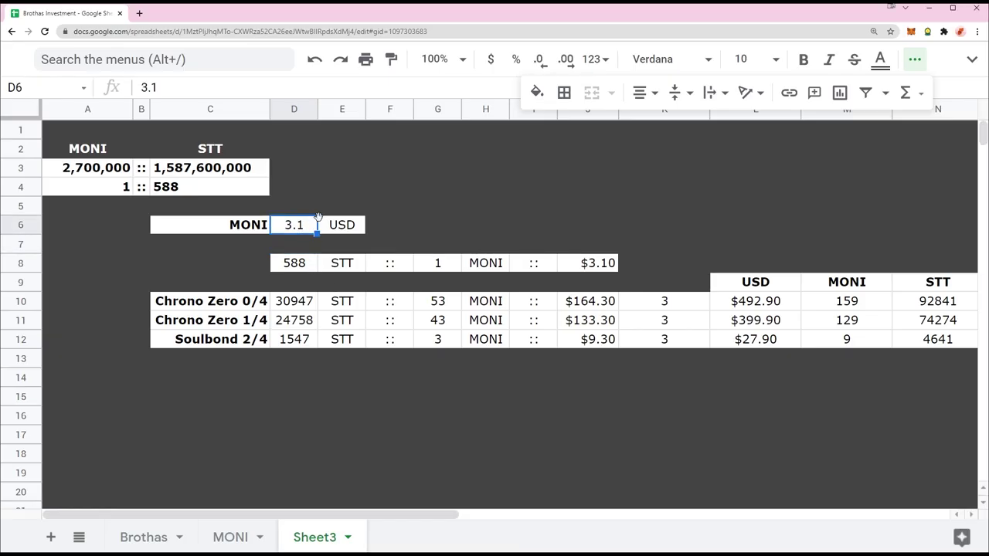
{"action": "type", "text": "5"}
{"action": "key", "text": "Return"}
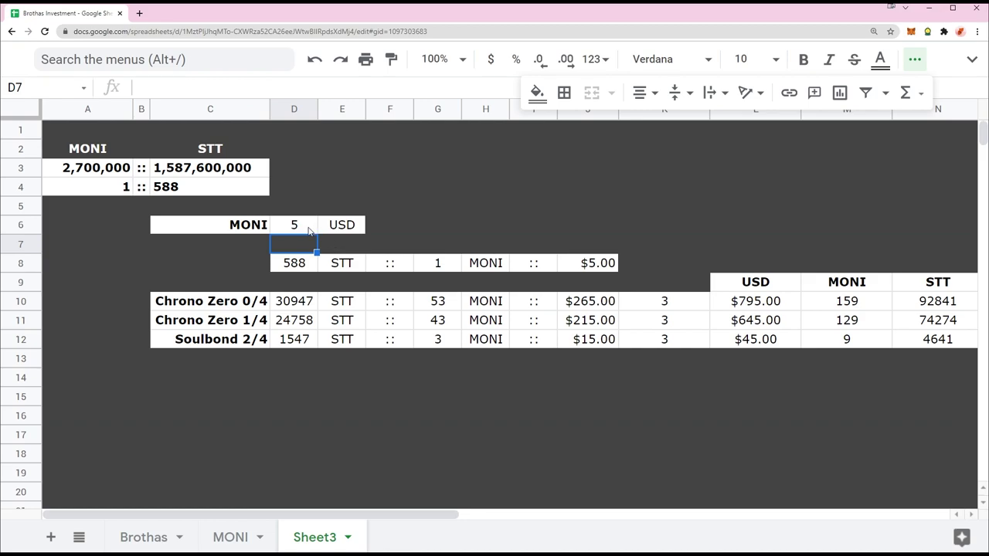
{"action": "left_click", "coordinate": [589, 341]}
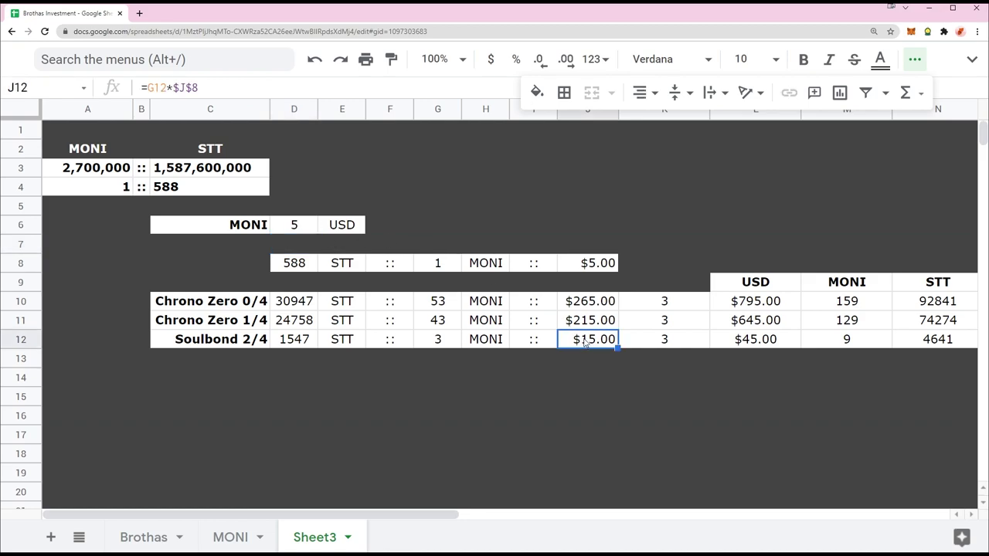
Step: Undo the test prices in D6 back to the 3.7837 USD MONI price
{"action": "left_click", "coordinate": [23, 339]}
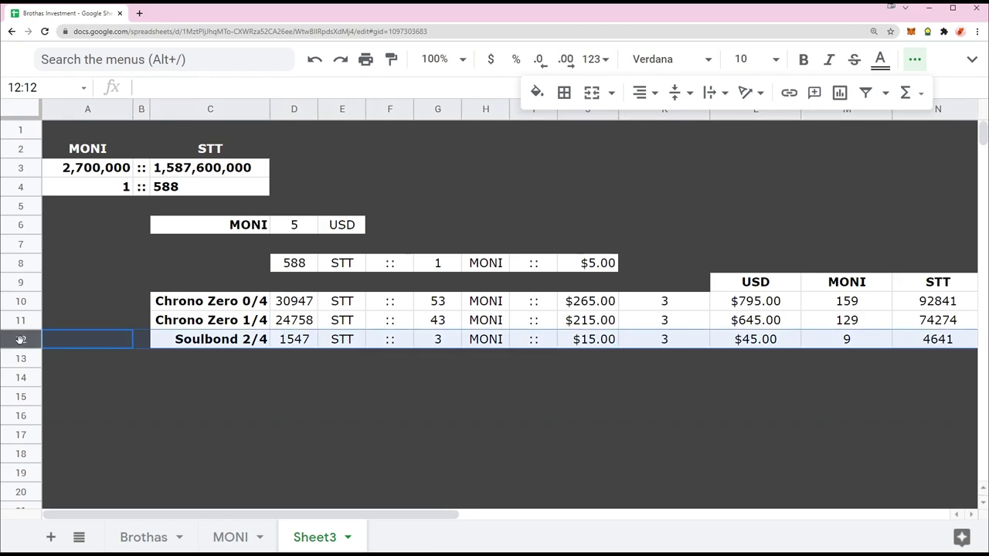
{"action": "left_click", "coordinate": [311, 227]}
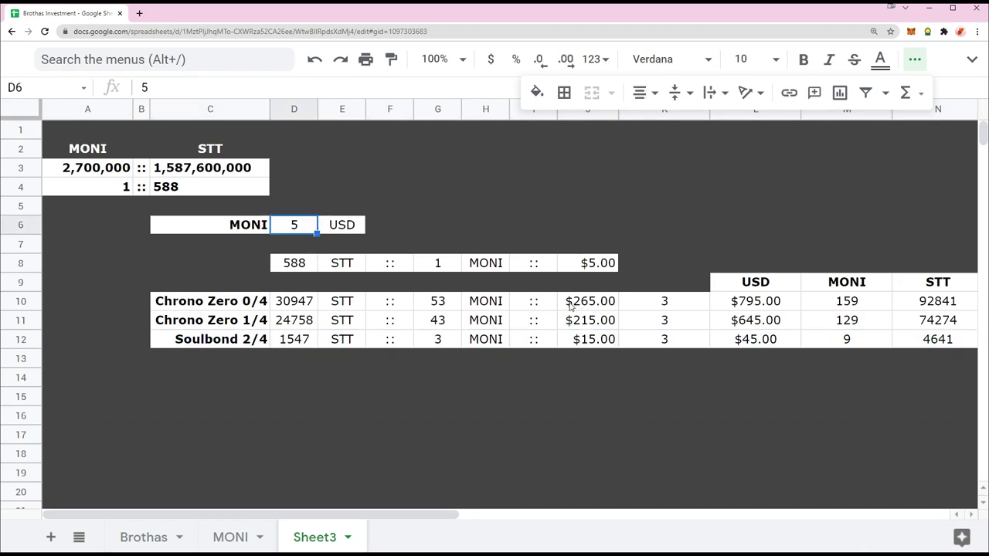
{"action": "key", "text": "ctrl+z"}
{"action": "key", "text": "ctrl+z"}
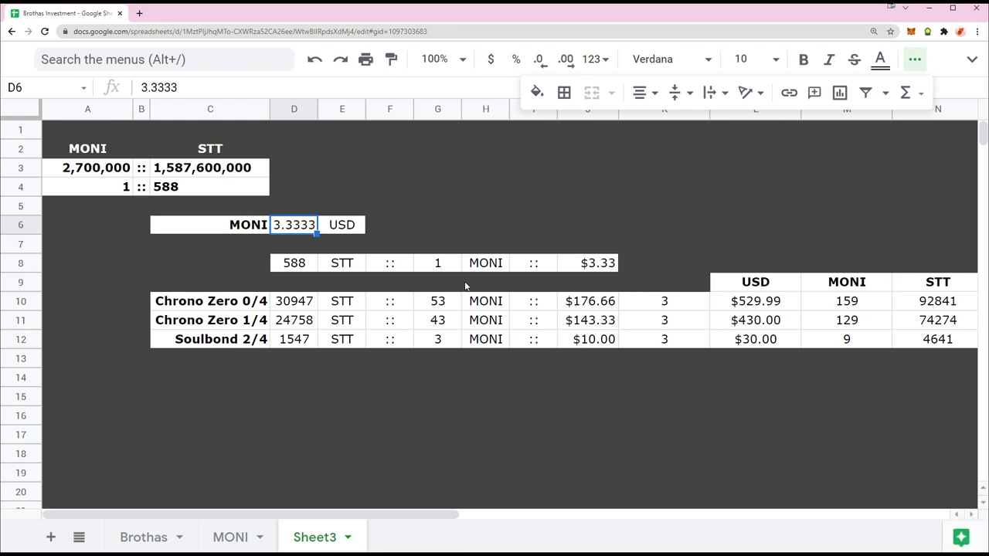
{"action": "key", "text": "ctrl+z"}
{"action": "key", "text": "ctrl+z"}
{"action": "key", "text": "ctrl+z"}
{"action": "key", "text": "ctrl+z"}
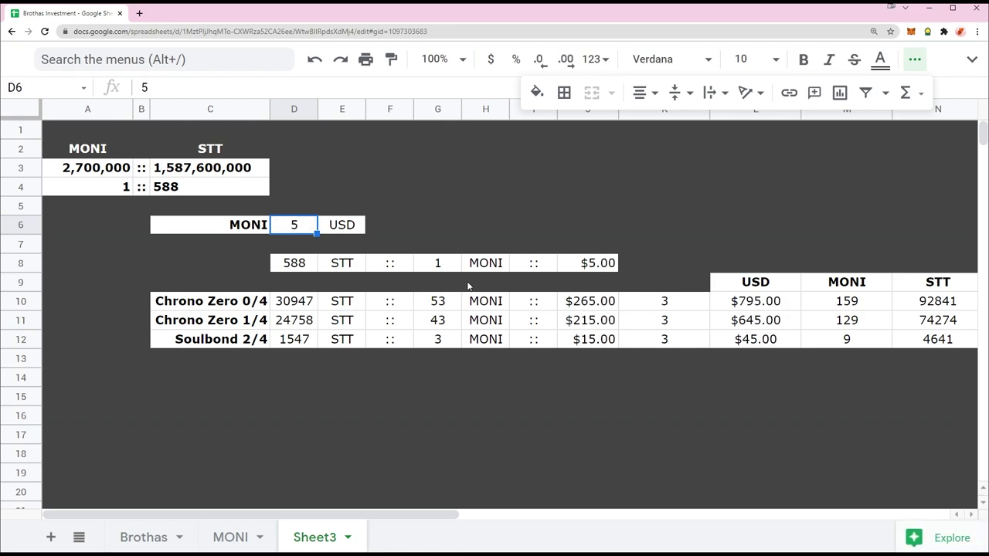
{"action": "key", "text": "ctrl+z"}
{"action": "key", "text": "ctrl+y"}
{"action": "key", "text": "ctrl+y"}
{"action": "key", "text": "ctrl+z"}
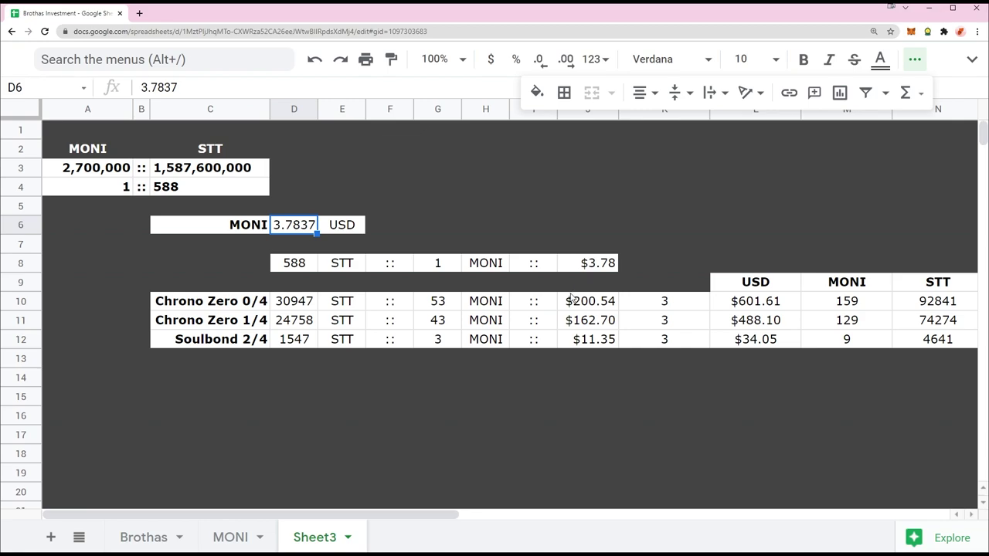
Step: Set the MONI price in D6 to 4 USD
{"action": "key", "text": "Down"}
{"action": "key", "text": "Up"}
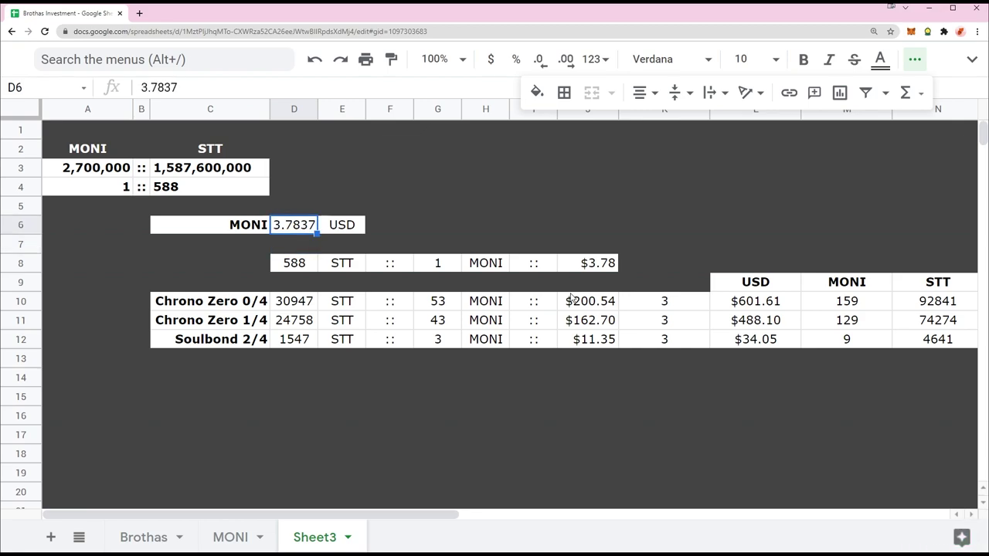
{"action": "type", "text": "4"}
{"action": "key", "text": "Return"}
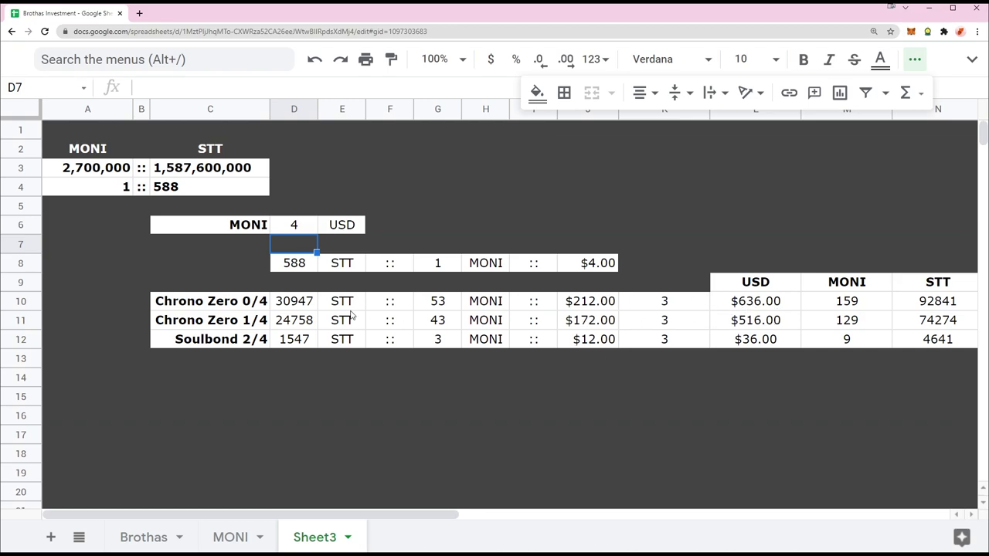
Step: Review the MONI totals for Chrono Zero and Soulbond in column M and the MONI to STT ratio in row 4
{"action": "left_click", "coordinate": [214, 300]}
{"action": "left_click", "coordinate": [834, 304]}
{"action": "left_click", "coordinate": [842, 321]}
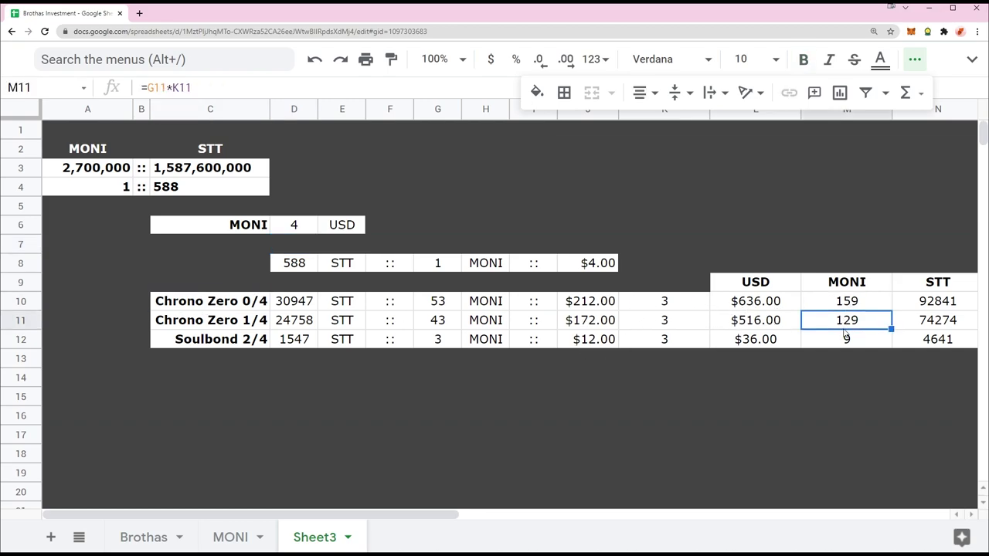
{"action": "left_click", "coordinate": [842, 345]}
{"action": "left_click", "coordinate": [770, 384]}
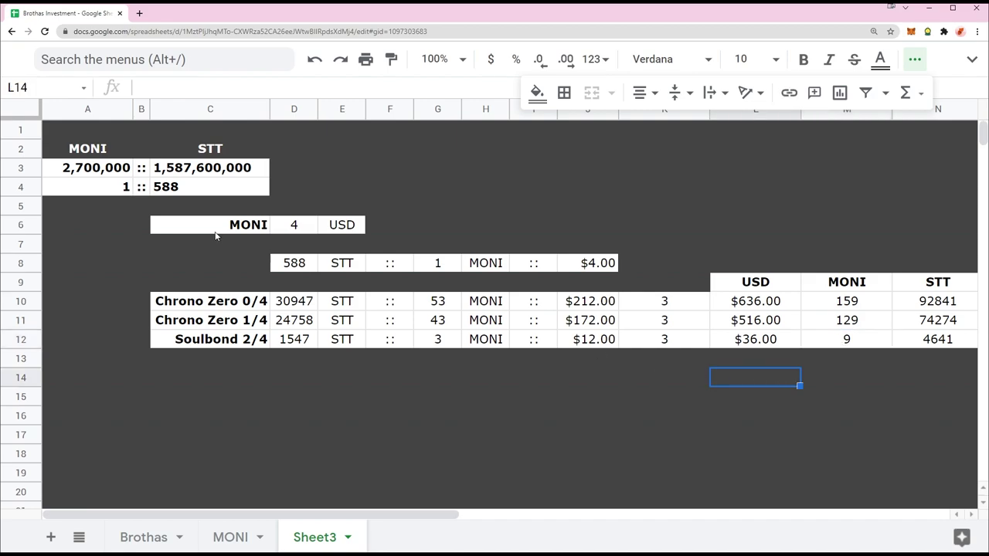
{"action": "left_click", "coordinate": [158, 187]}
{"action": "left_click", "coordinate": [92, 188]}
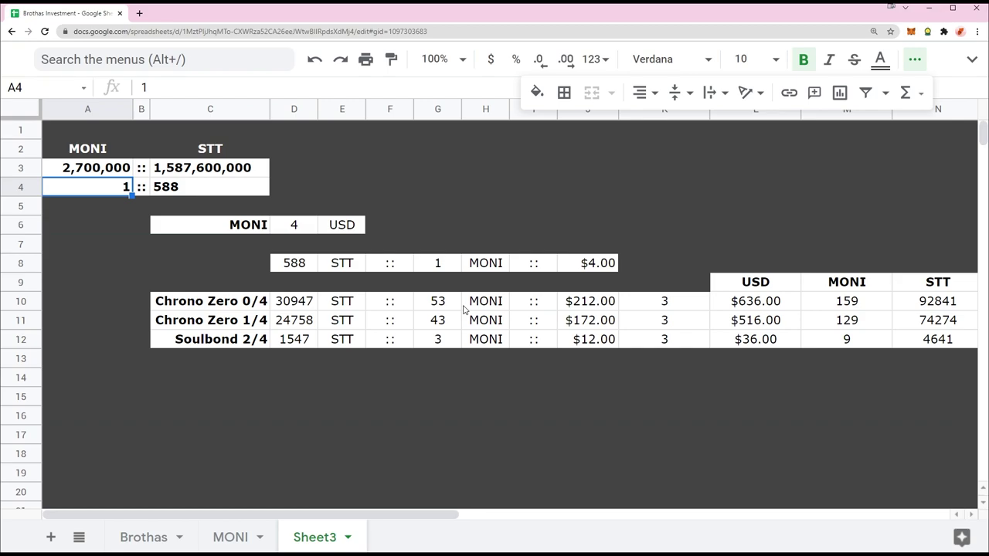
Step: Switch to Discord and find the Market Release image in the Dragonary server's Offtopic channel
{"action": "key", "text": "alt+Tab"}
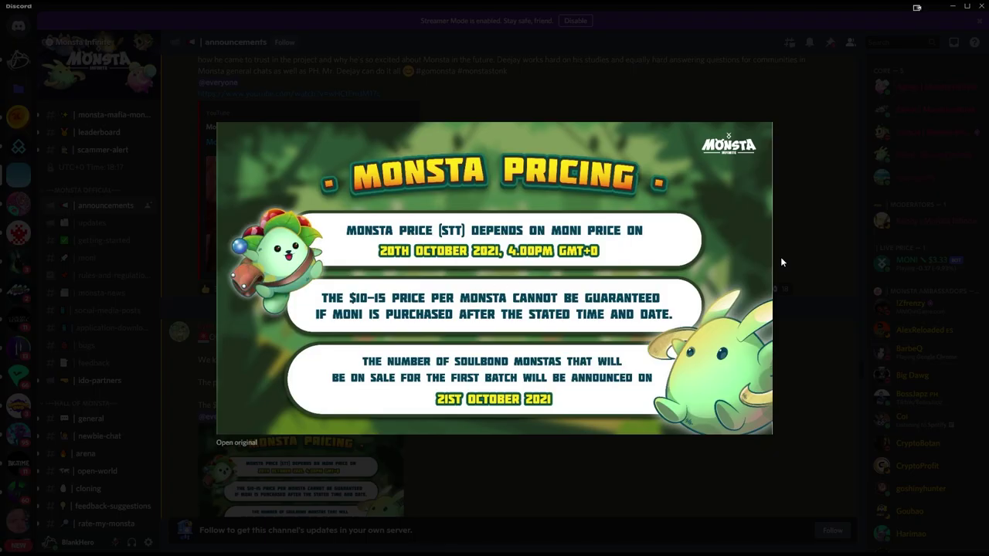
{"action": "left_click", "coordinate": [780, 256]}
{"action": "scroll", "coordinate": [585, 313], "scroll_direction": "down", "scroll_amount": 3}
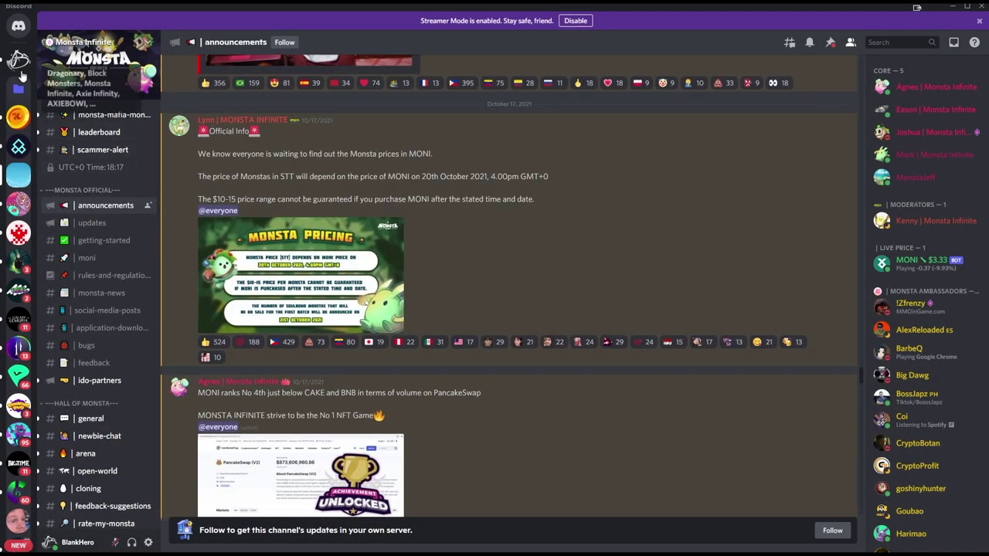
{"action": "left_click", "coordinate": [19, 116]}
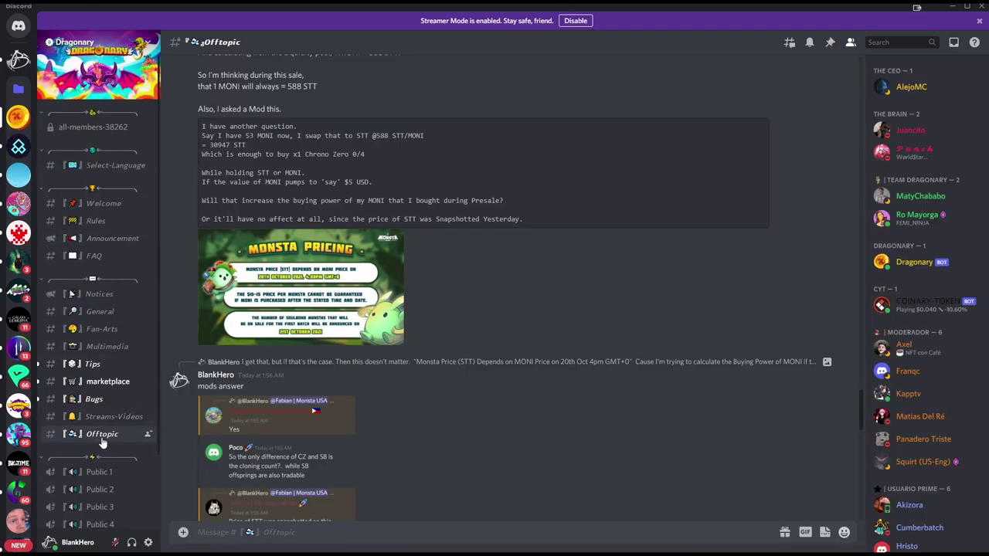
{"action": "scroll", "coordinate": [453, 357], "scroll_direction": "up", "scroll_amount": 10}
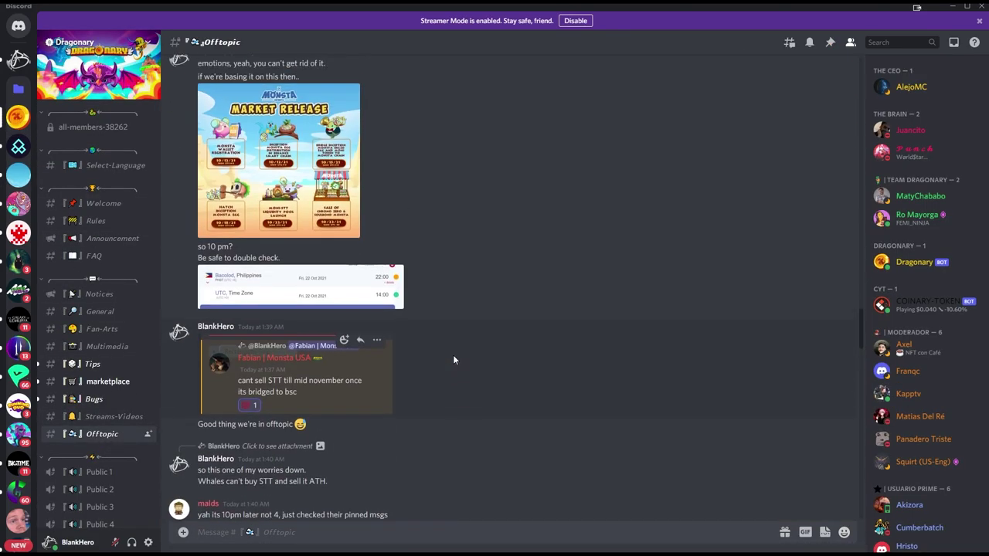
{"action": "scroll", "coordinate": [453, 355], "scroll_direction": "up", "scroll_amount": 10}
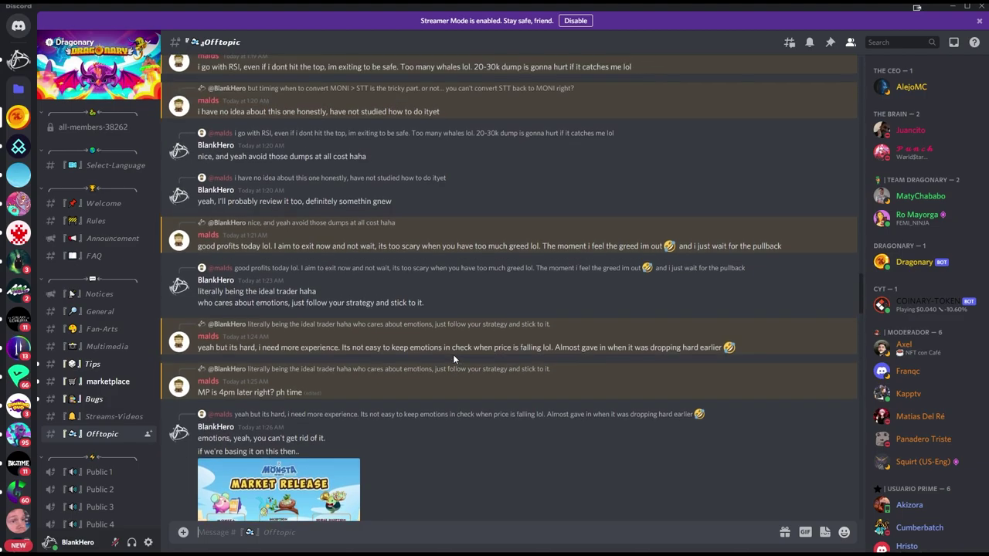
{"action": "scroll", "coordinate": [396, 352], "scroll_direction": "down", "scroll_amount": 5}
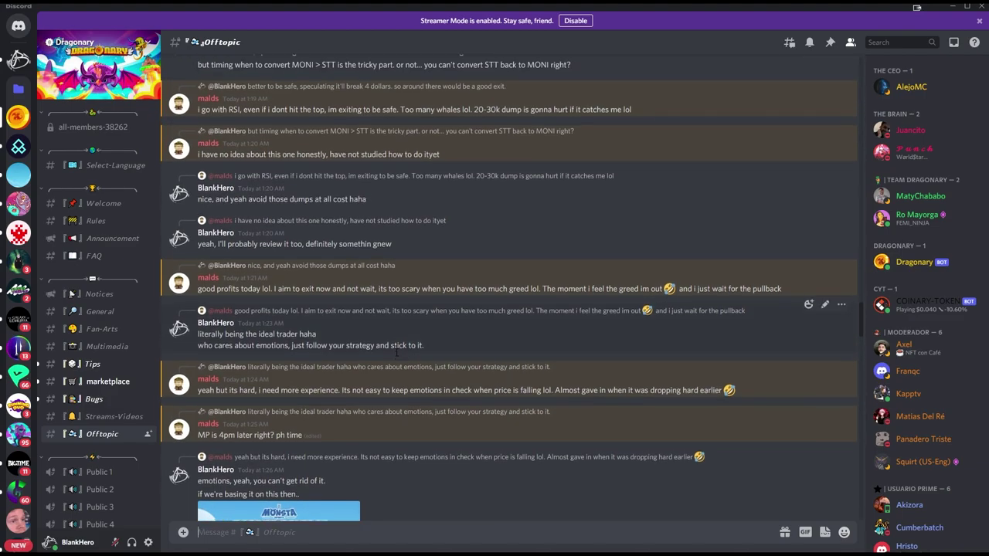
{"action": "scroll", "coordinate": [397, 352], "scroll_direction": "down", "scroll_amount": 3}
{"action": "scroll", "coordinate": [348, 294], "scroll_direction": "up", "scroll_amount": 2}
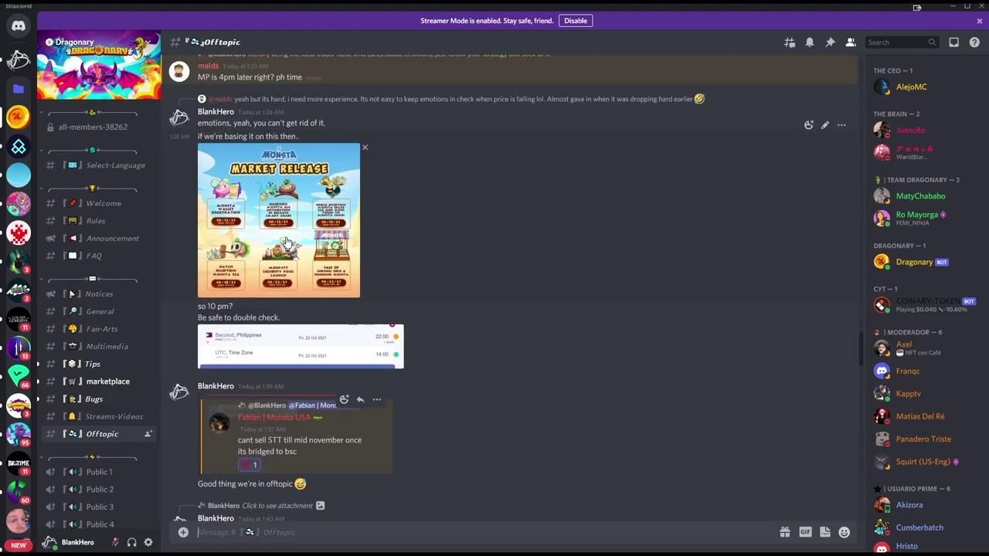
Step: Examine the enlarged Market Release schedule and the Philippines to UTC time comparison image, closing each one
{"action": "left_click", "coordinate": [288, 243]}
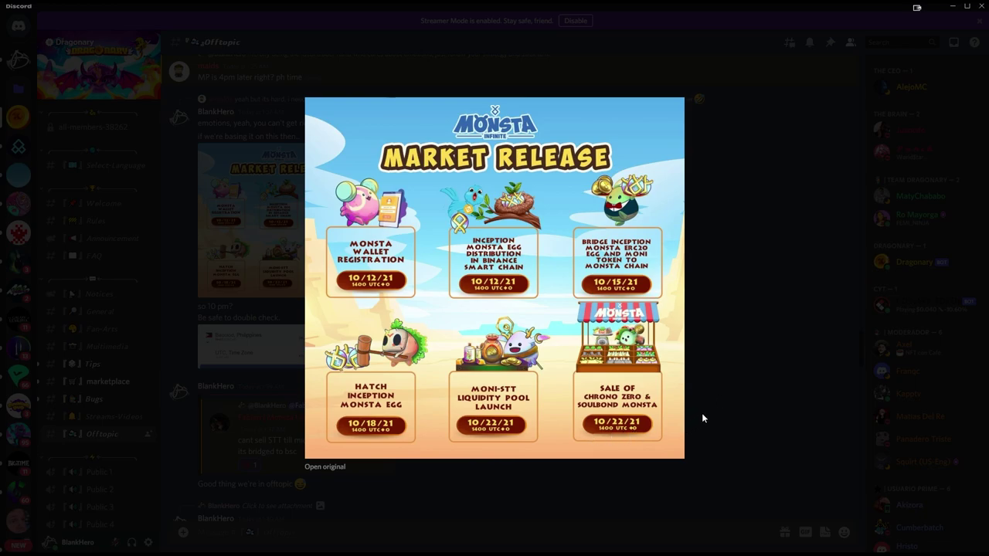
{"action": "left_click", "coordinate": [726, 405]}
{"action": "left_click", "coordinate": [387, 351]}
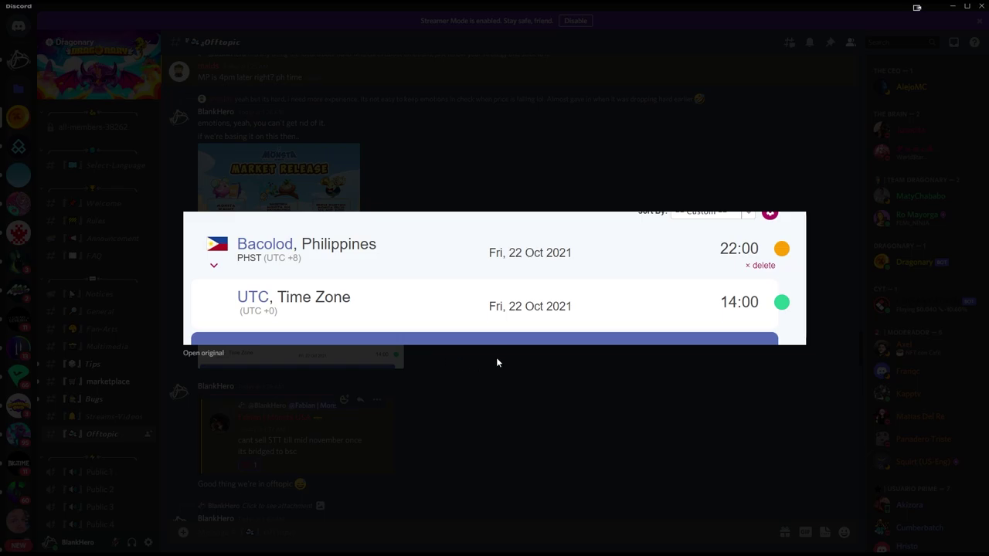
{"action": "left_click", "coordinate": [513, 385]}
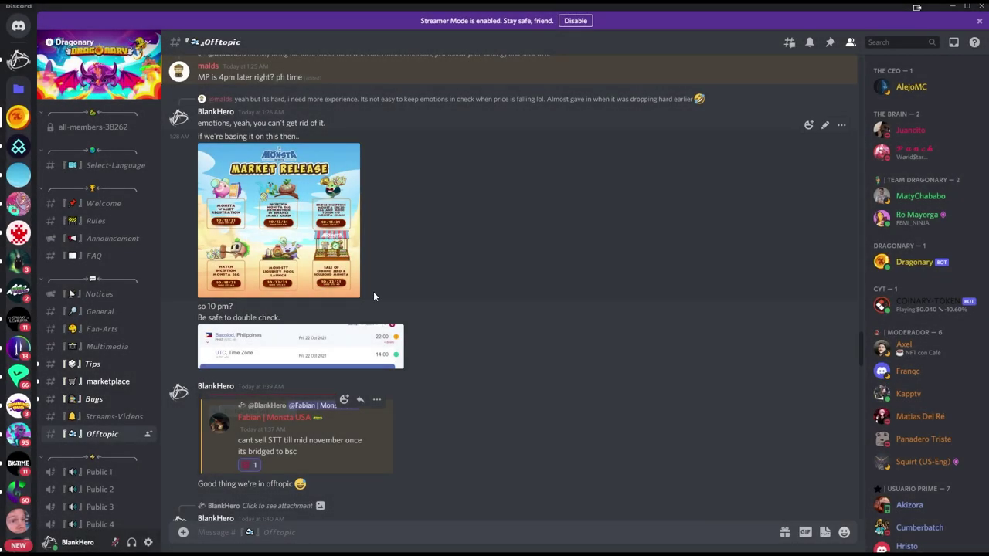
Step: Examine the enlarged screenshot of the moderator's reply about selling STT and close it
{"action": "scroll", "coordinate": [373, 293], "scroll_direction": "down", "scroll_amount": 3}
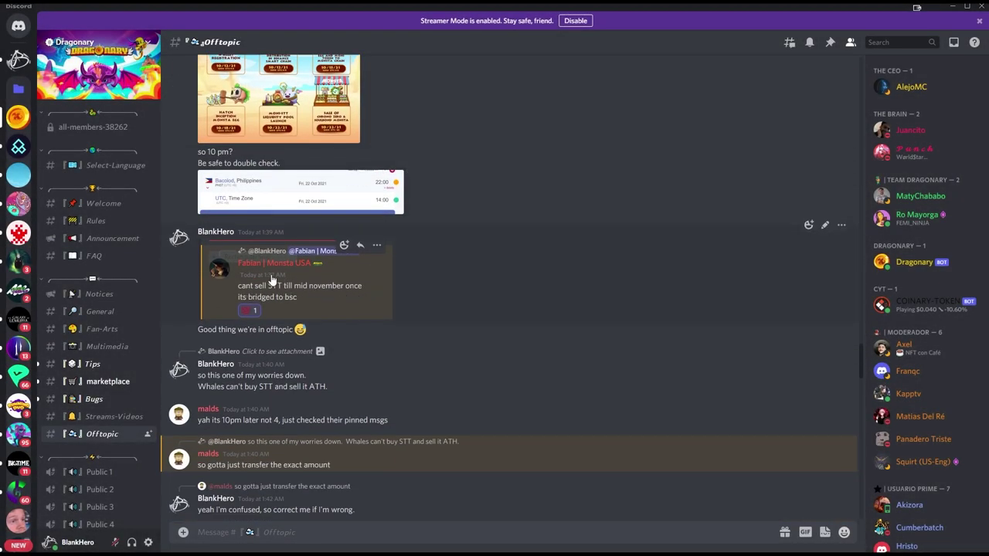
{"action": "left_click", "coordinate": [273, 282]}
{"action": "left_click", "coordinate": [549, 292]}
{"action": "left_click", "coordinate": [330, 296]}
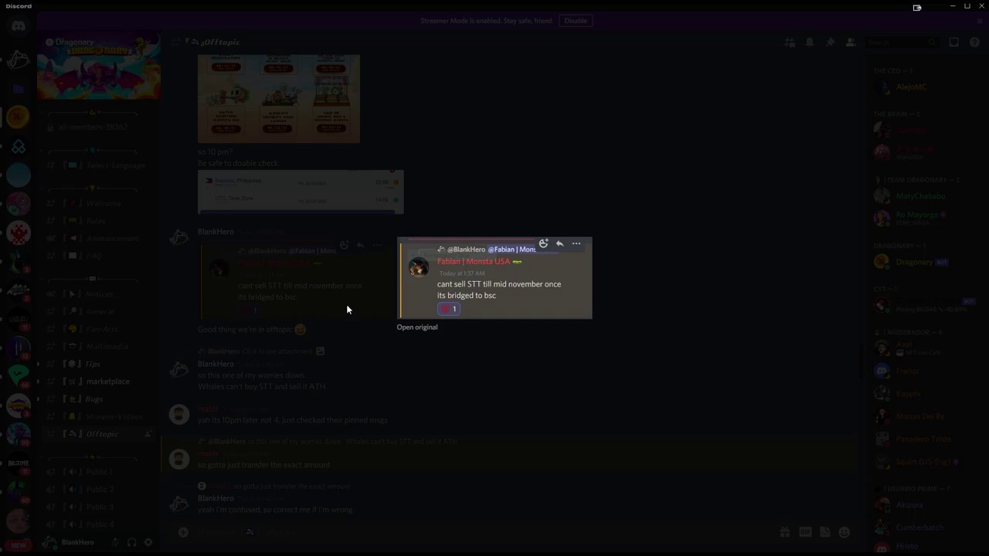
{"action": "left_click", "coordinate": [347, 309]}
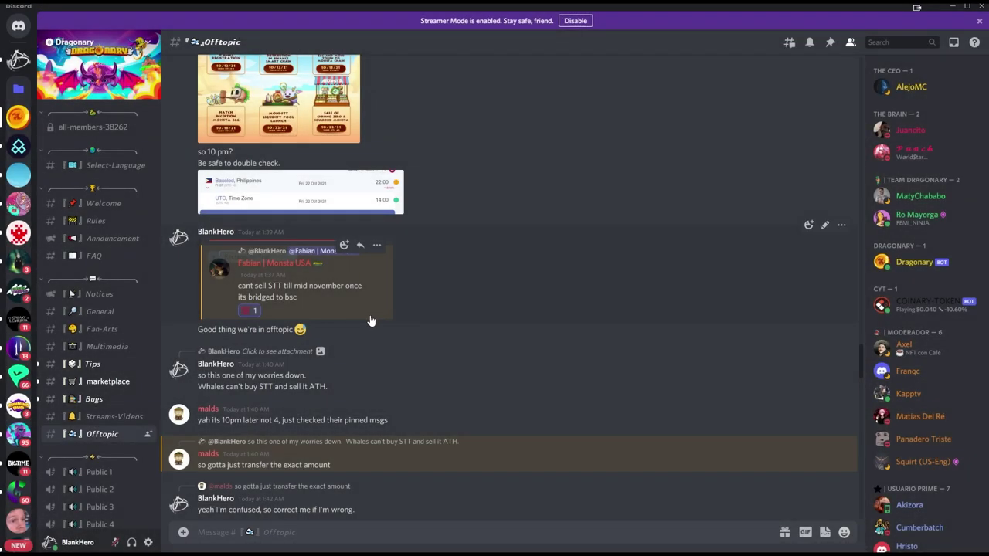
Step: Read the chat about MONI to STT swapping down to the moderator question and highlight its 53 MONI swap line
{"action": "scroll", "coordinate": [372, 325], "scroll_direction": "down", "scroll_amount": 1}
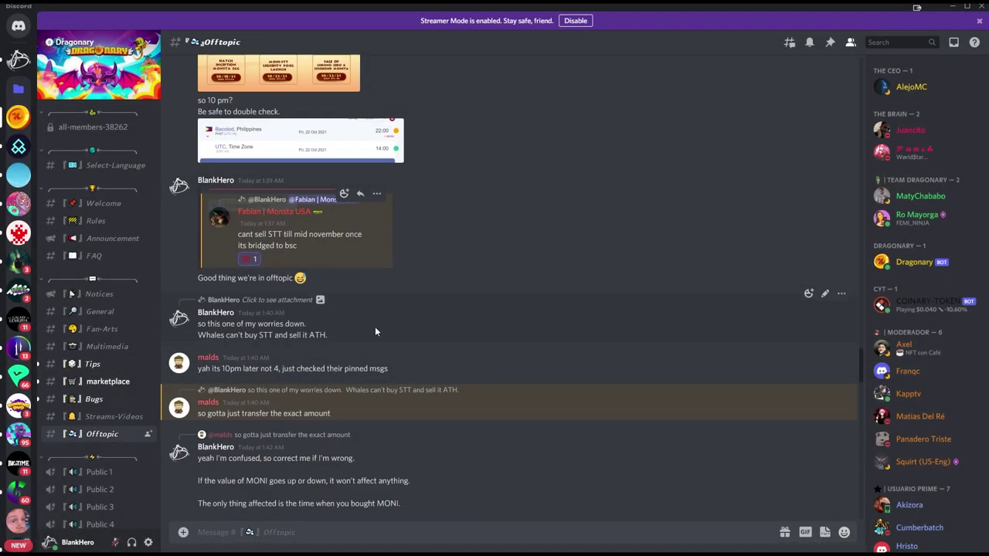
{"action": "scroll", "coordinate": [376, 332], "scroll_direction": "down", "scroll_amount": 4}
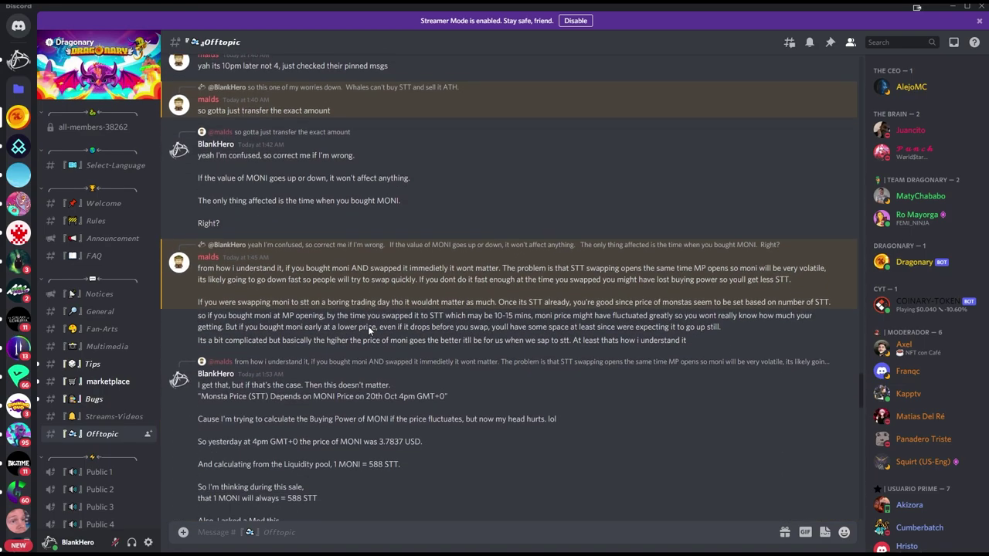
{"action": "scroll", "coordinate": [368, 328], "scroll_direction": "up", "scroll_amount": 6}
{"action": "scroll", "coordinate": [371, 329], "scroll_direction": "down", "scroll_amount": 7}
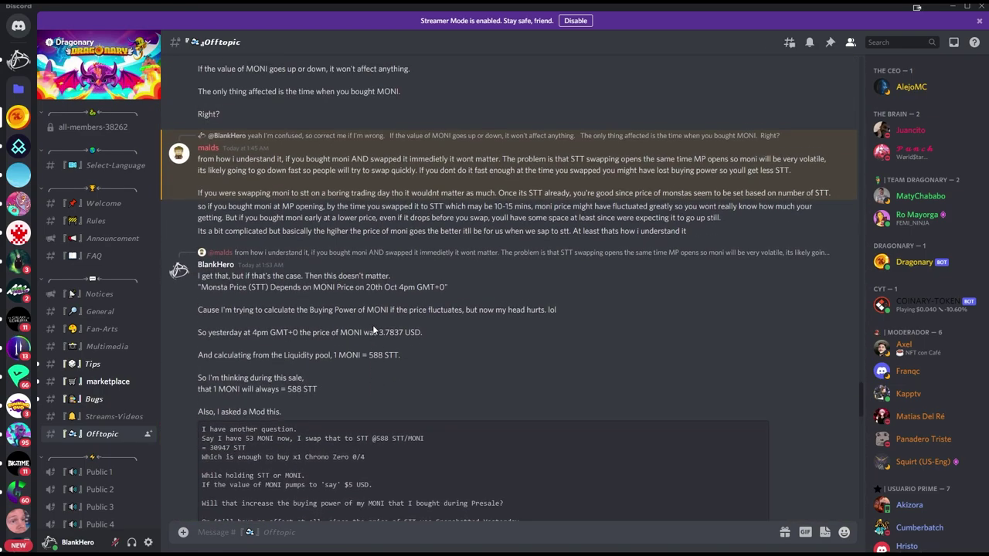
{"action": "scroll", "coordinate": [372, 324], "scroll_direction": "down", "scroll_amount": 1}
{"action": "scroll", "coordinate": [373, 324], "scroll_direction": "down", "scroll_amount": 2}
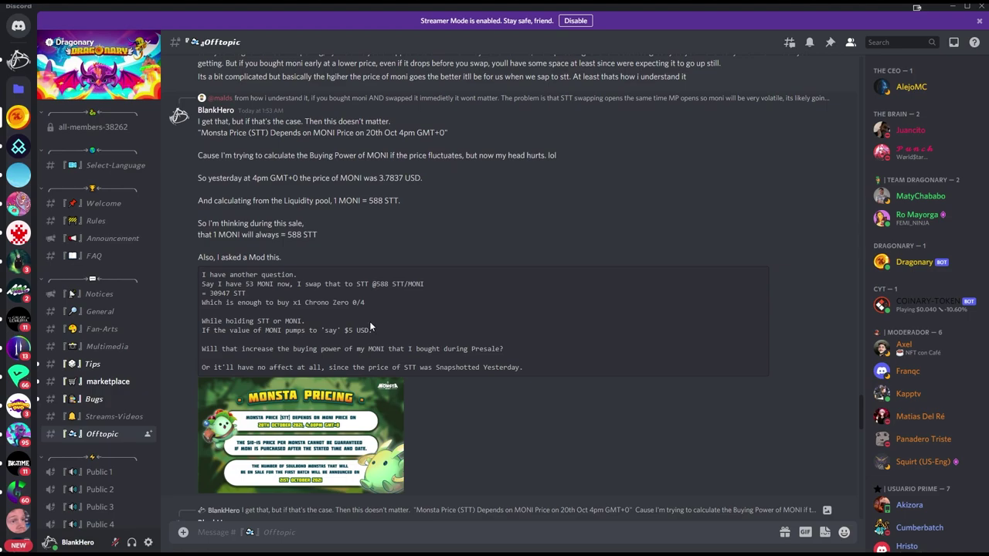
{"action": "scroll", "coordinate": [370, 327], "scroll_direction": "down", "scroll_amount": 1}
{"action": "left_click_drag", "start_coordinate": [207, 223], "coordinate": [347, 241]}
{"action": "left_click", "coordinate": [303, 244]}
Step: Check the Chrono Zero 0/4 MONI cost in G10 of the Google Sheets calculation and return to the Discord question
{"action": "key", "text": "alt+Tab"}
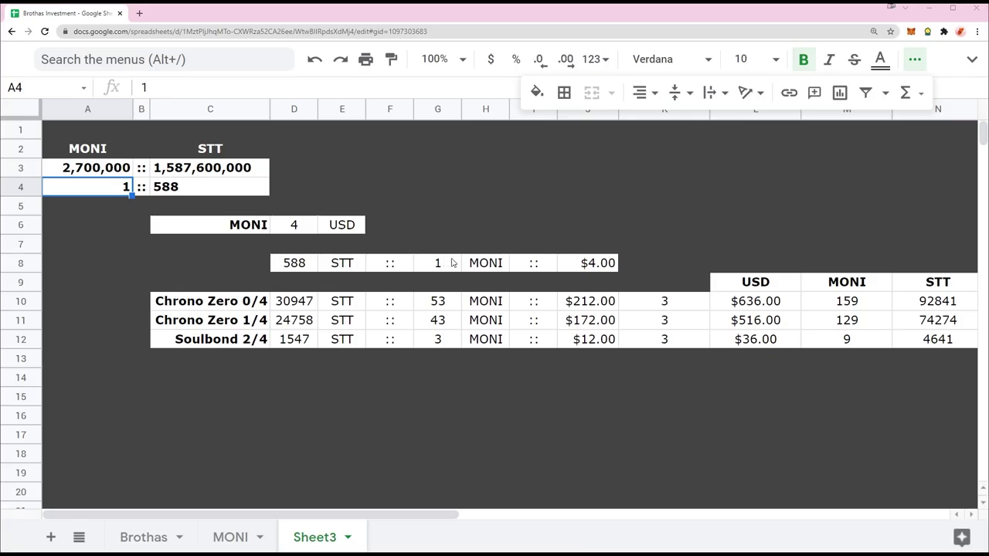
{"action": "left_click", "coordinate": [432, 302]}
{"action": "key", "text": "alt+Tab"}
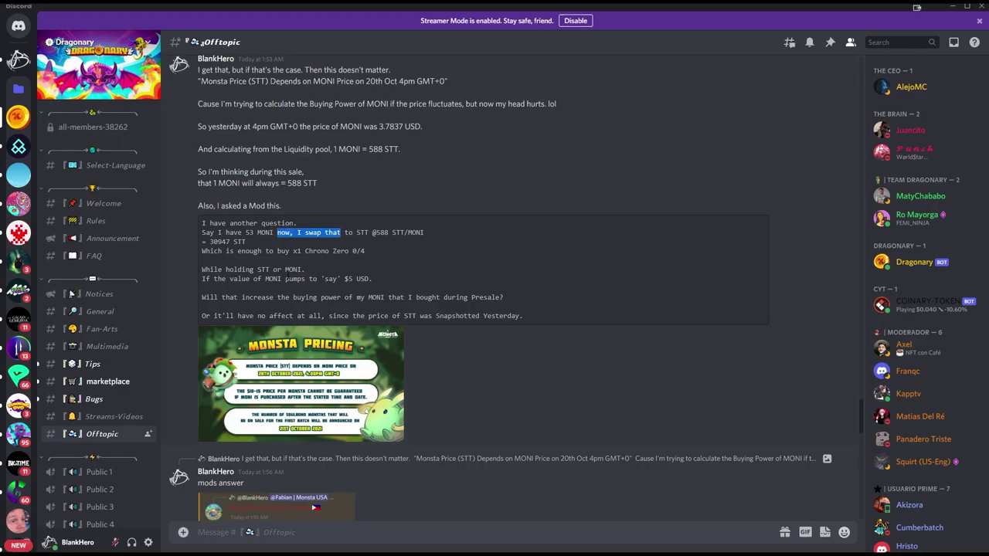
Step: Highlight the 588 STT/MONI rate and 30947 STT in the question, comparing them with the Google Sheets figures before returning to Discord
{"action": "left_click_drag", "start_coordinate": [380, 233], "coordinate": [444, 239]}
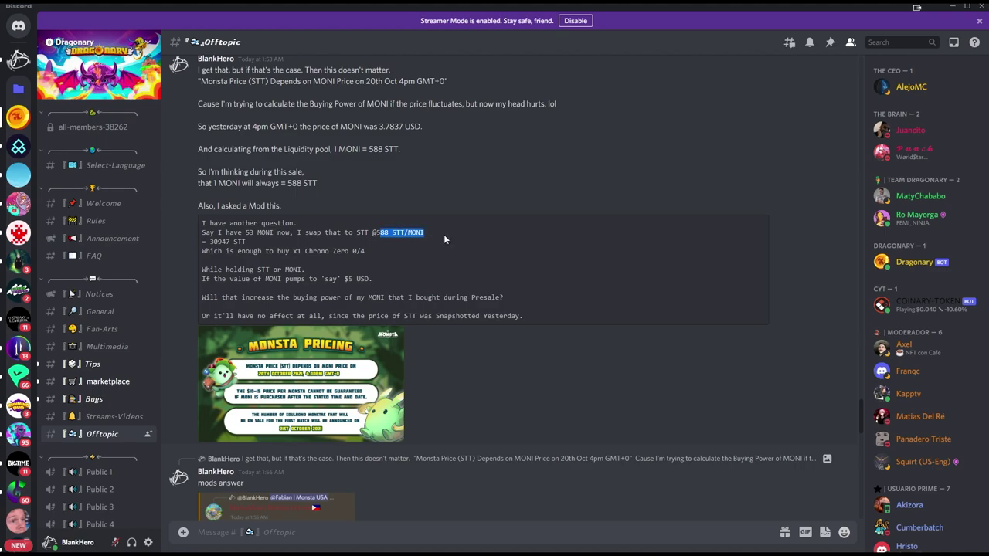
{"action": "left_click_drag", "start_coordinate": [207, 242], "coordinate": [247, 242]}
{"action": "key", "text": "alt+Tab"}
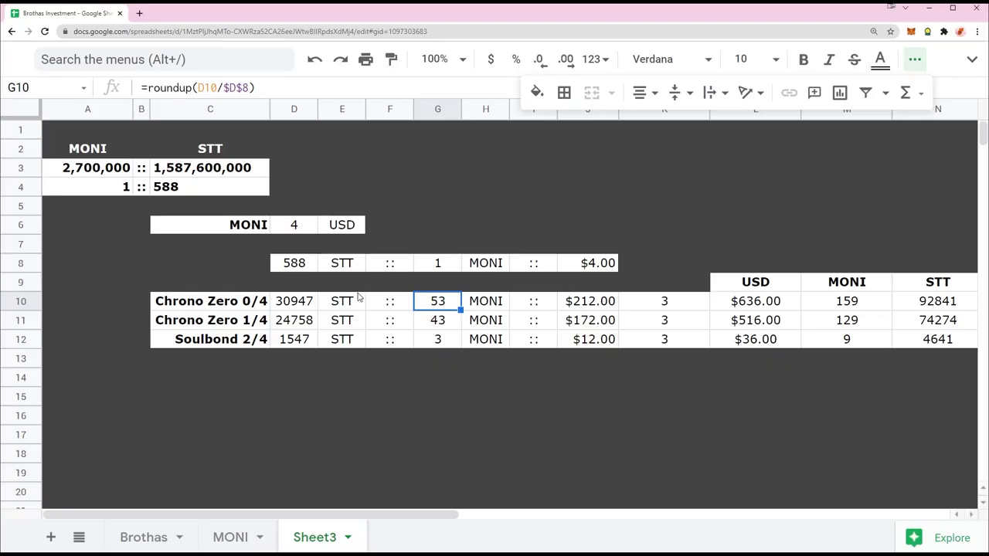
{"action": "key", "text": "alt+Tab"}
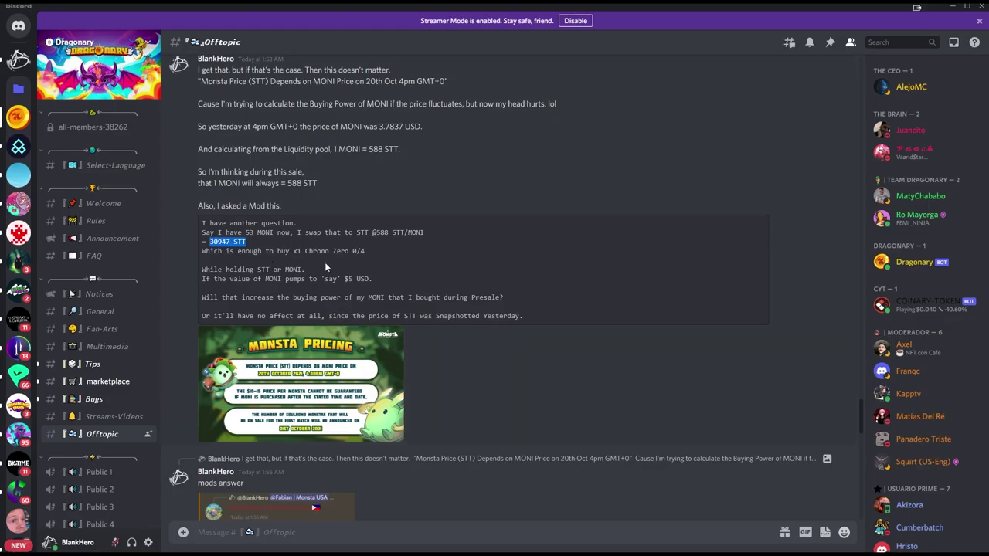
Step: Highlight the line about buying x1 Chrono Zero 0/4, compare it with C10:D10 in Google Sheets, and return to Discord
{"action": "left_click_drag", "start_coordinate": [237, 251], "coordinate": [444, 249]}
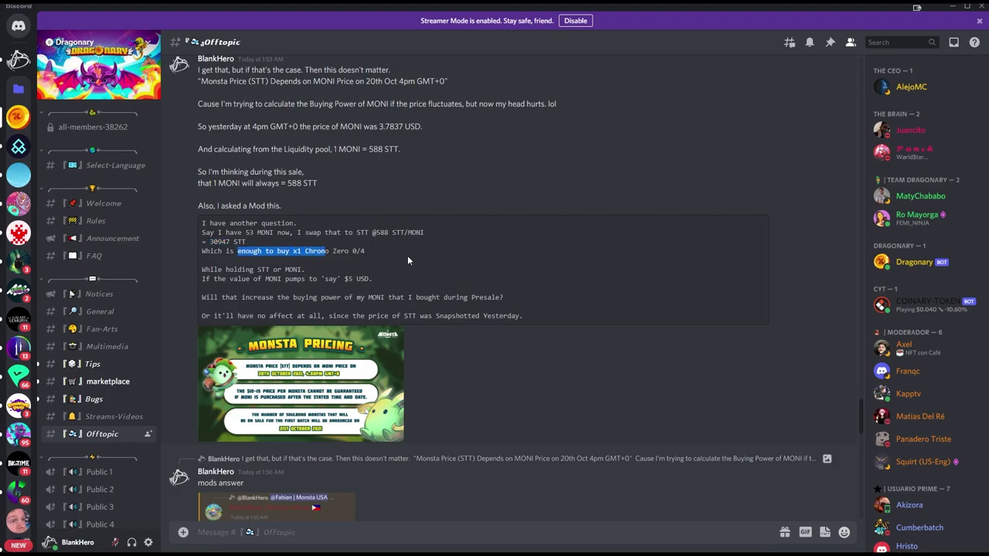
{"action": "key", "text": "alt+Tab"}
{"action": "left_click_drag", "start_coordinate": [224, 302], "coordinate": [317, 301]}
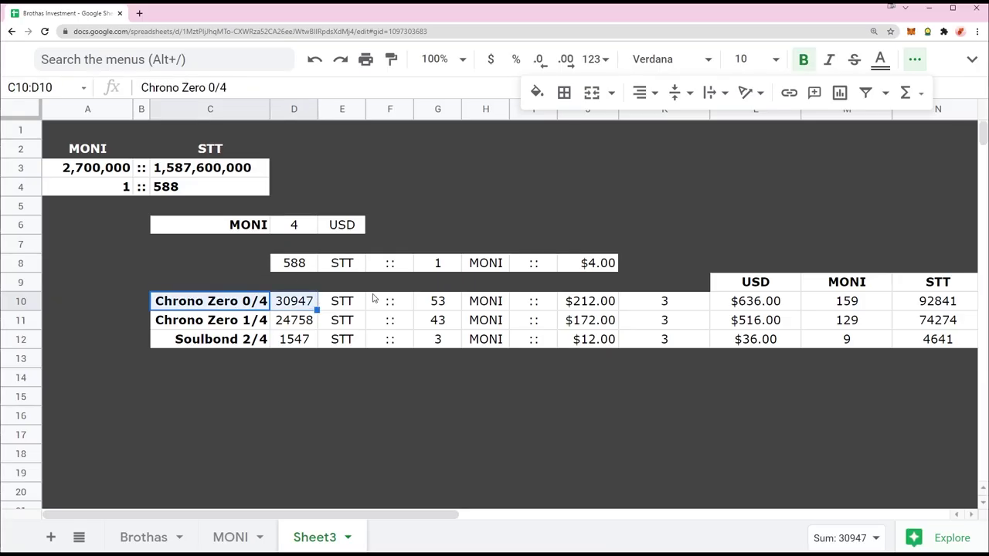
{"action": "key", "text": "alt+Tab"}
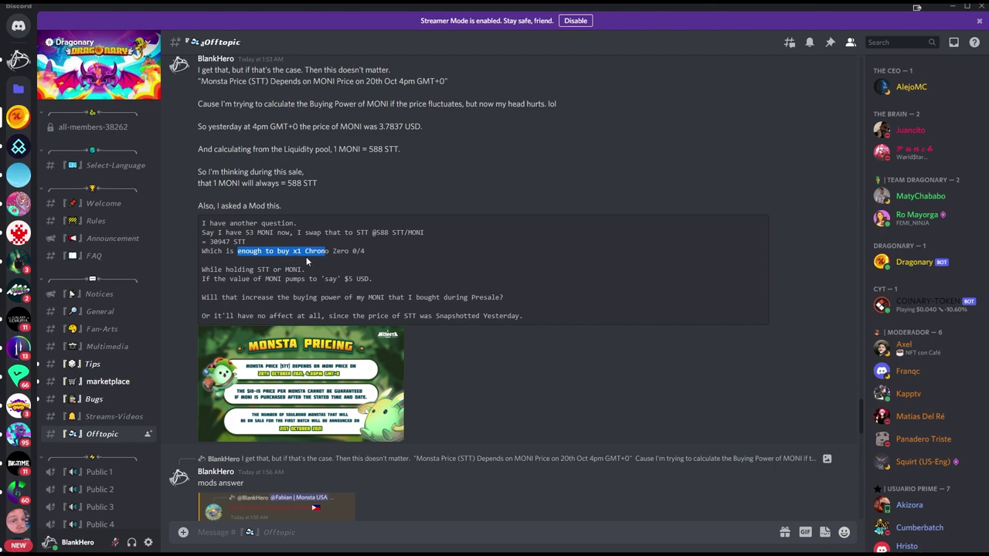
Step: Highlight the question's lines about MONI's value and buying power, and enlarge the screenshot of the moderators' answer to read it
{"action": "left_click_drag", "start_coordinate": [228, 279], "coordinate": [271, 279]}
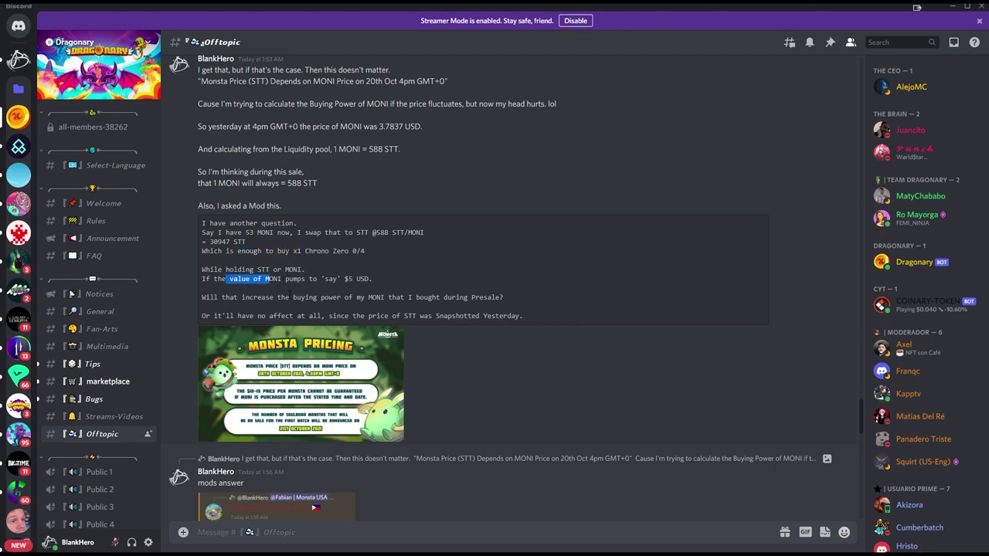
{"action": "left_click_drag", "start_coordinate": [323, 298], "coordinate": [364, 298]}
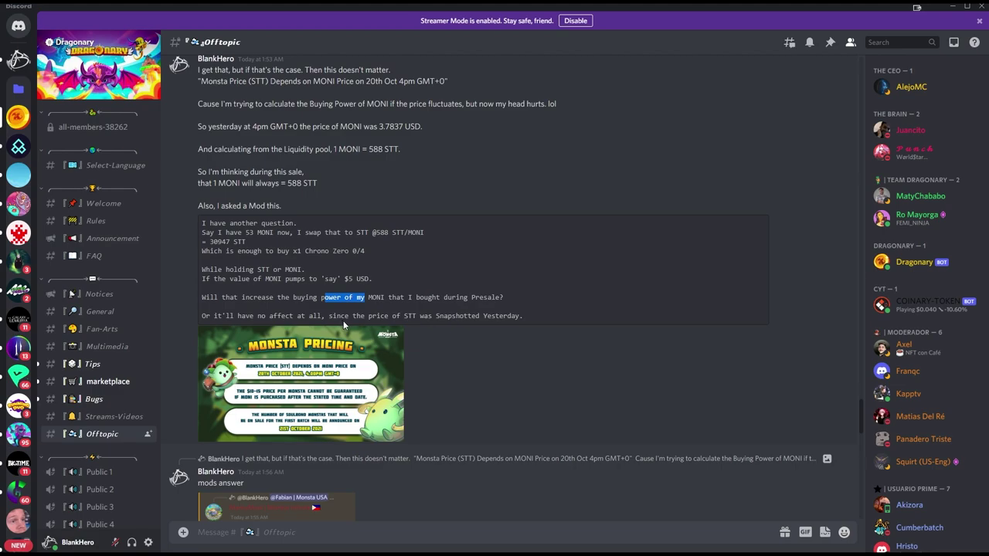
{"action": "scroll", "coordinate": [421, 316], "scroll_direction": "down", "scroll_amount": 3}
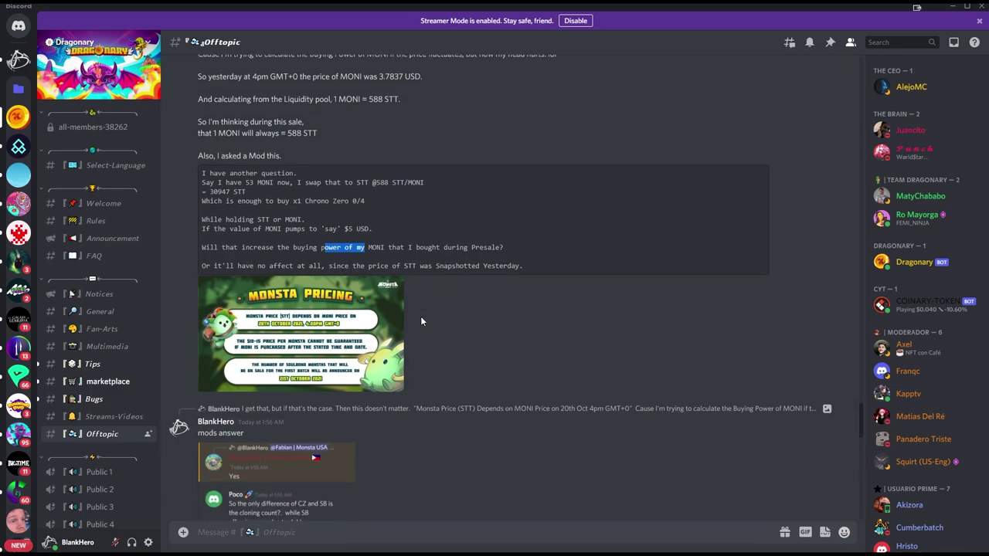
{"action": "left_click", "coordinate": [283, 308]}
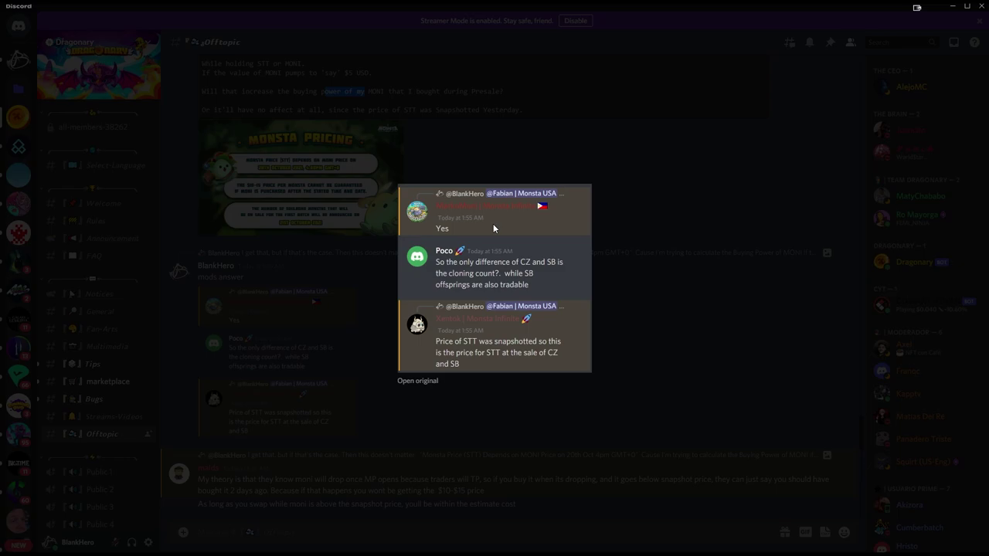
{"action": "left_click", "coordinate": [315, 265]}
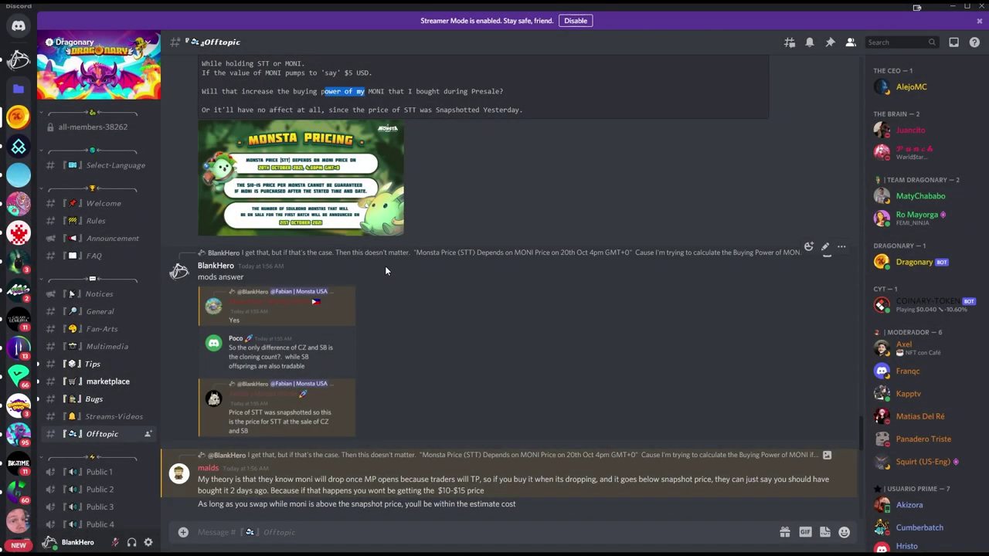
{"action": "left_click", "coordinate": [259, 412]}
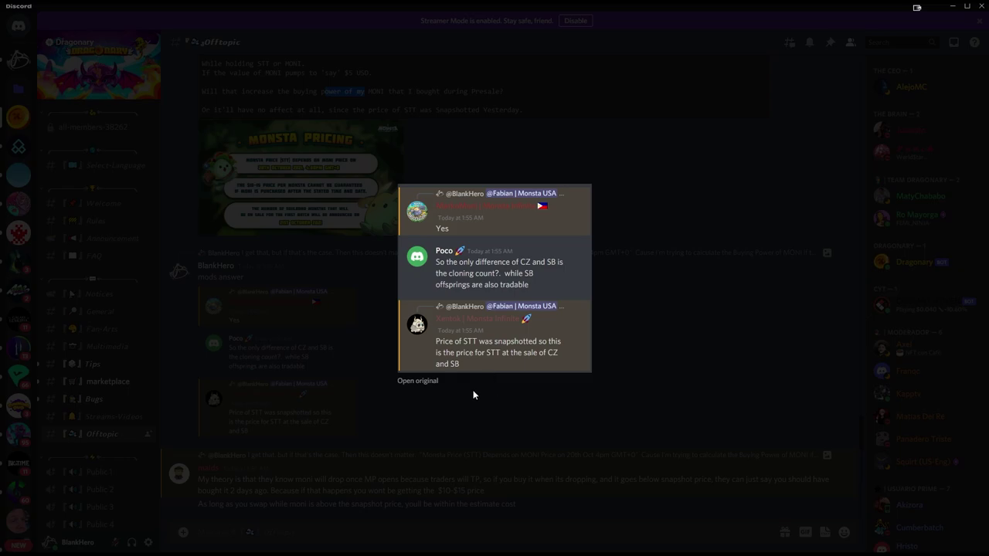
{"action": "left_click", "coordinate": [338, 376]}
Step: Read on in the Offtopic chat to the message about timing the MONI to STT swap and highlight "Waiting for ATH,"
{"action": "scroll", "coordinate": [339, 375], "scroll_direction": "down", "scroll_amount": 5}
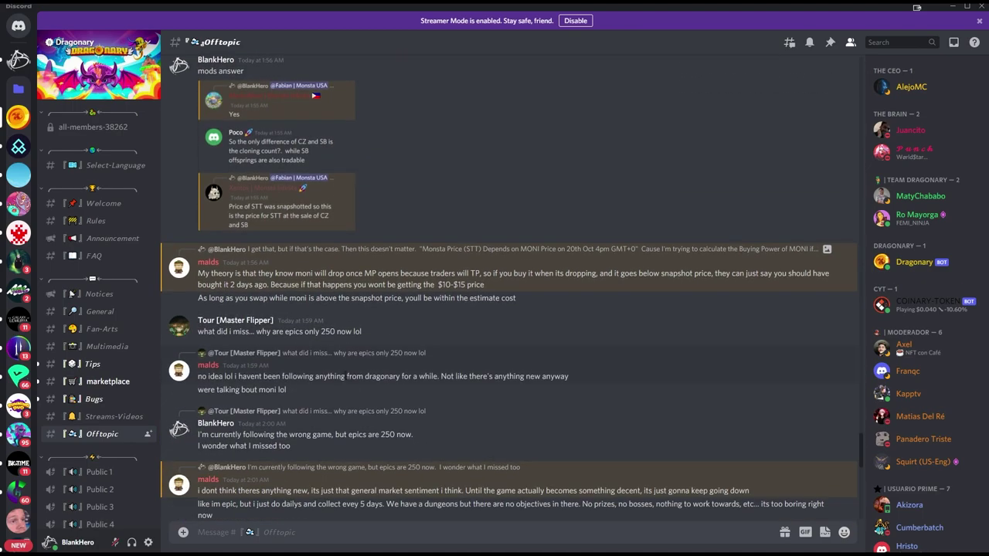
{"action": "scroll", "coordinate": [347, 376], "scroll_direction": "down", "scroll_amount": 10}
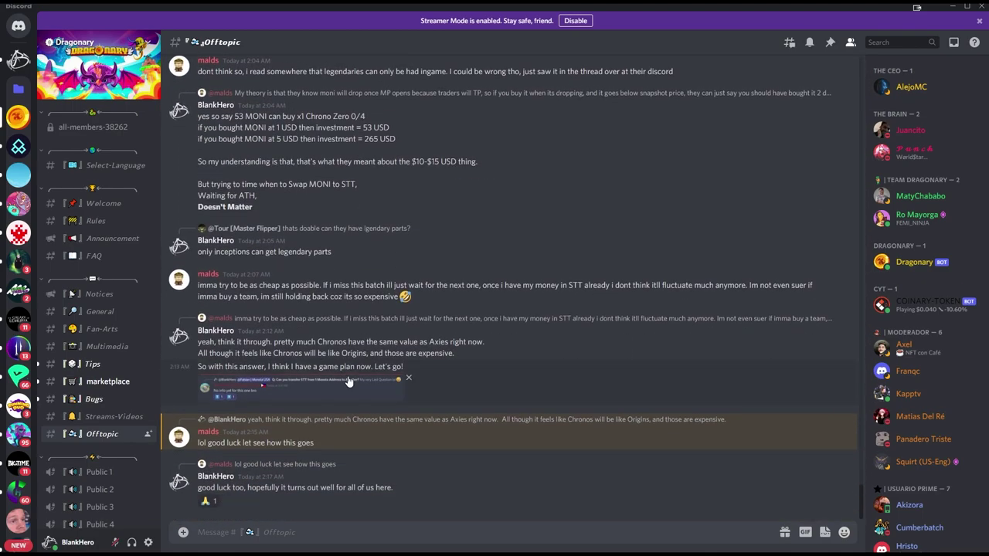
{"action": "scroll", "coordinate": [347, 378], "scroll_direction": "up", "scroll_amount": 1}
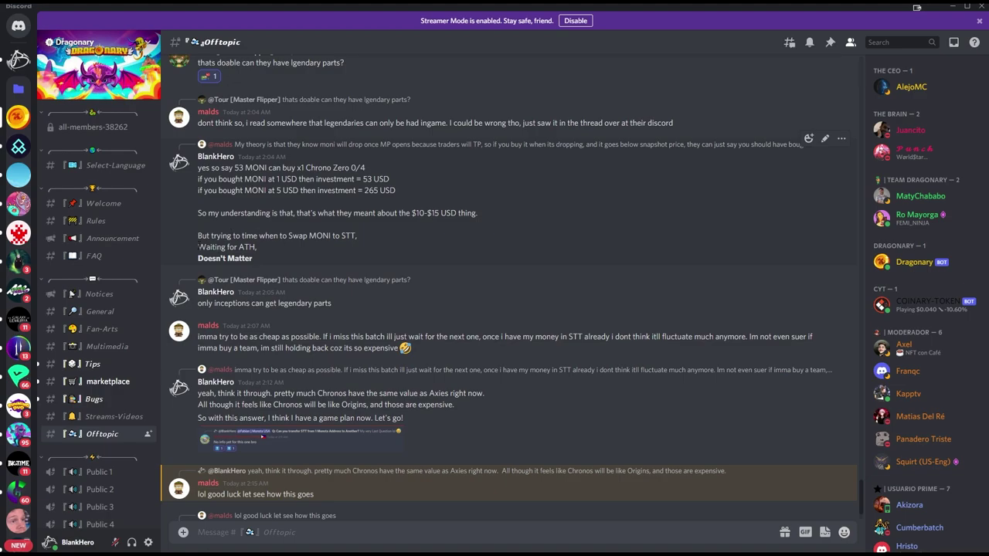
{"action": "left_click_drag", "start_coordinate": [198, 246], "coordinate": [258, 247]}
Step: Check the MONI to STT rate in row 4 of the Google Sheets calculation, including the formula in C4, and return to Discord
{"action": "key", "text": "alt+Tab"}
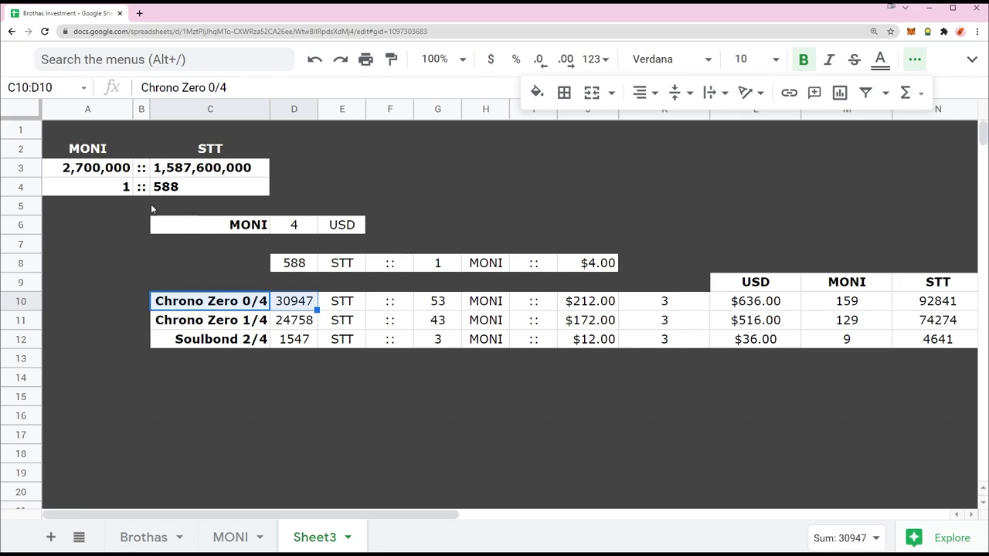
{"action": "left_click", "coordinate": [121, 195]}
{"action": "left_click", "coordinate": [219, 194]}
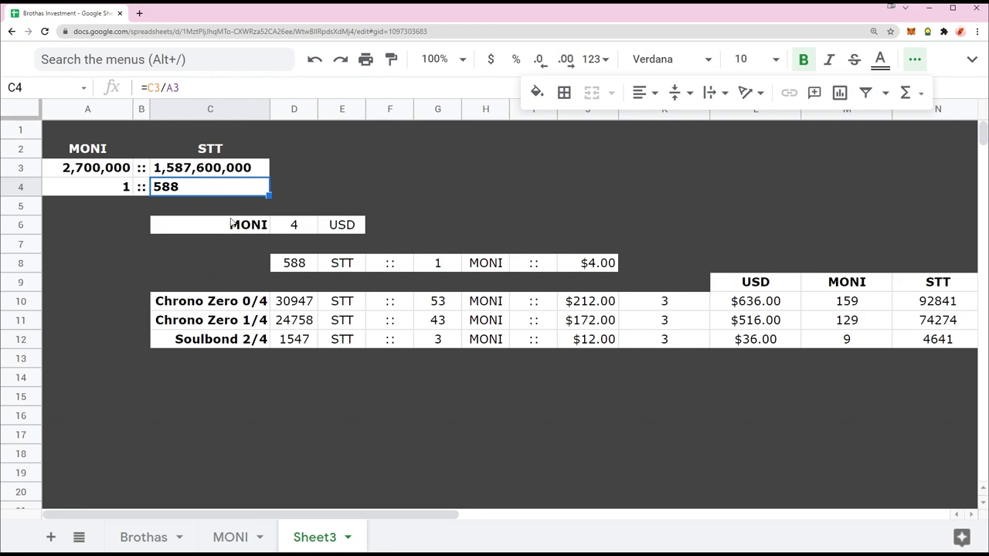
{"action": "key", "text": "alt+Tab"}
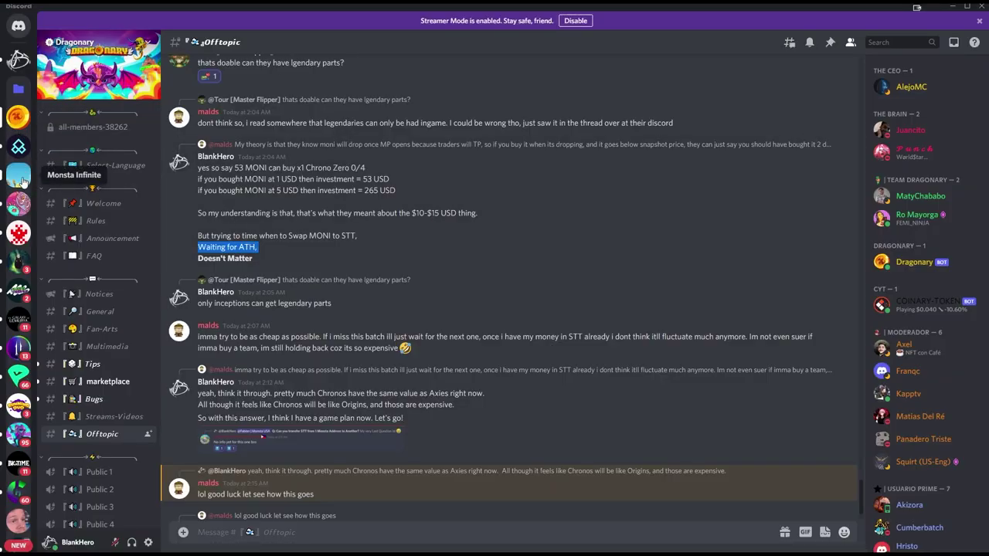
Step: Go to the Monsta Infinite server's latest announcements and enlarge the Chrono Zero and Soulbond Monsta sale infographic
{"action": "key", "text": "ctrl+alt+Up"}
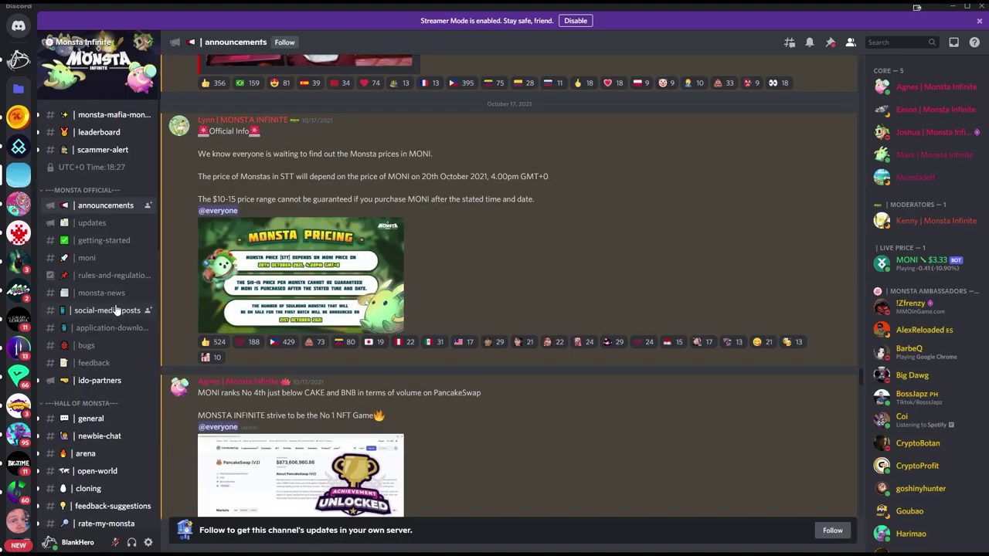
{"action": "scroll", "coordinate": [288, 318], "scroll_direction": "down", "scroll_amount": 15}
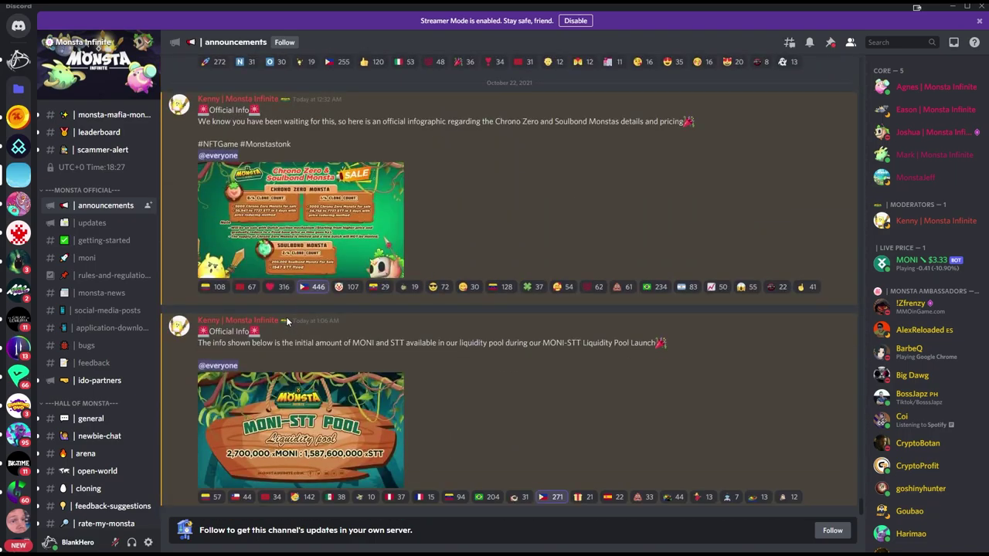
{"action": "scroll", "coordinate": [287, 320], "scroll_direction": "up", "scroll_amount": 1}
{"action": "left_click", "coordinate": [303, 276]}
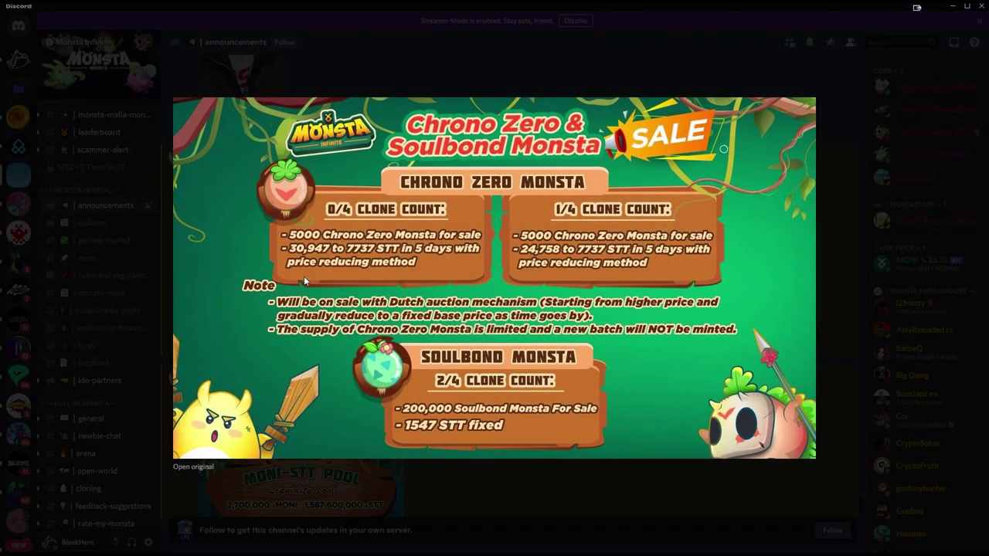